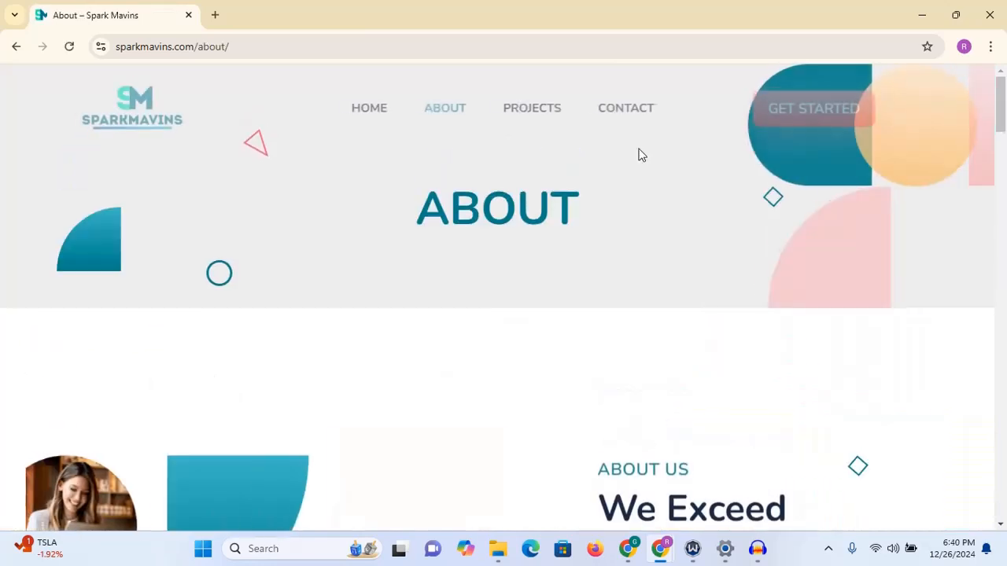
- Browse the finished site's About, Projects, Contact and Home pages, scrolling through the home page
left_click_drag(1004, 106, 997, 73)
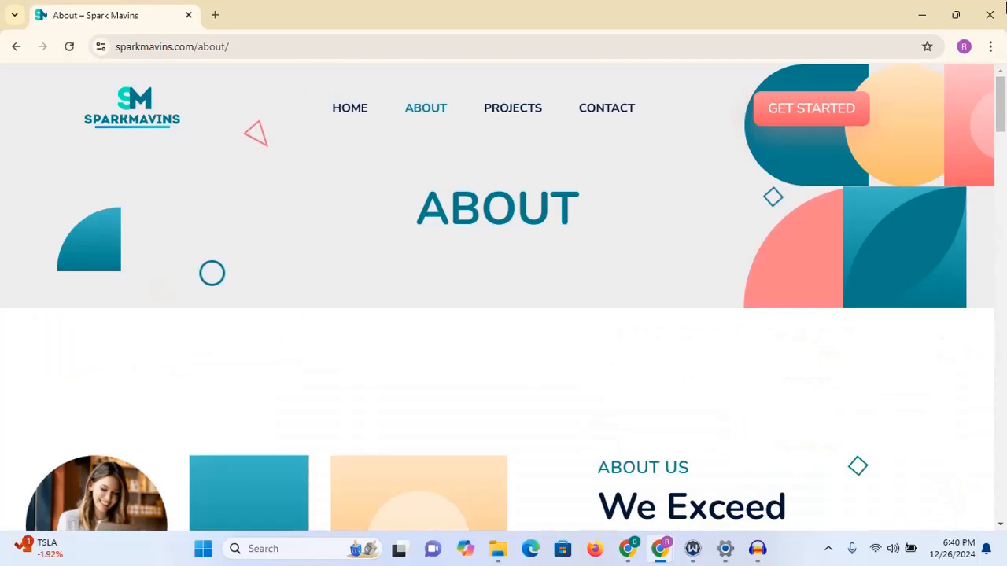
left_click(516, 111)
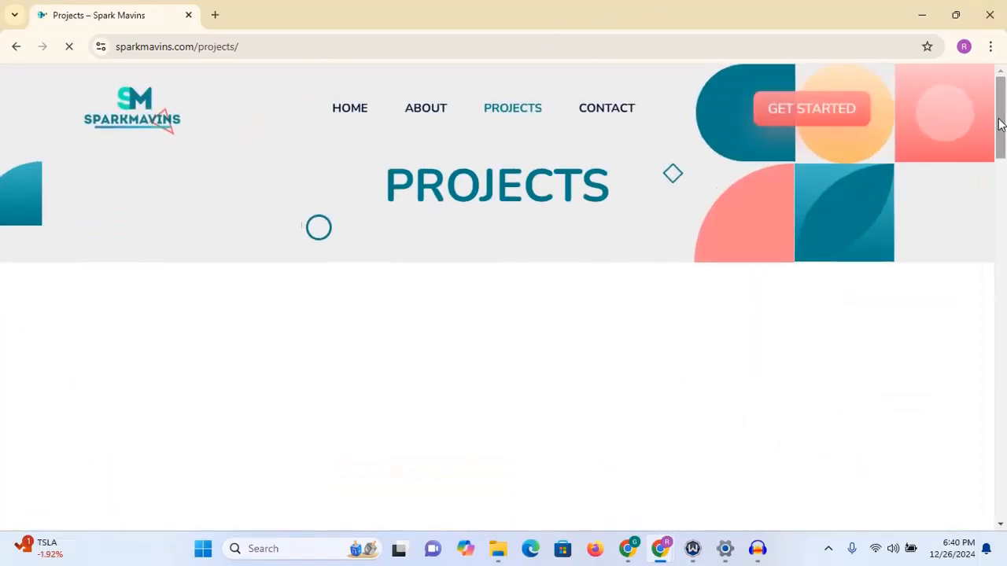
mouse_move(1004, 117)
left_mouse_down()
mouse_move(1004, 491)
mouse_move(1004, 124)
left_mouse_up()
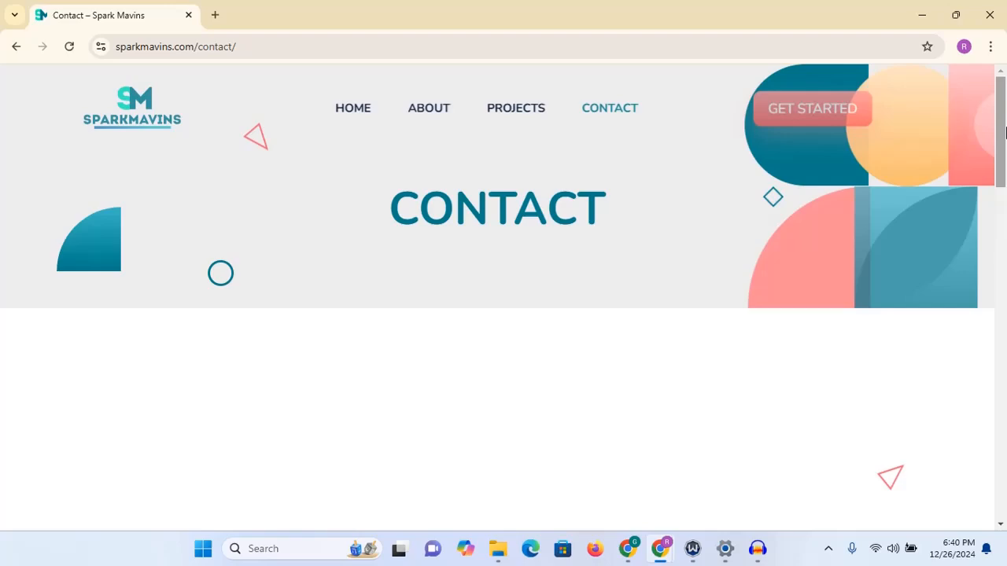
left_click_drag(1001, 126, 1005, 102)
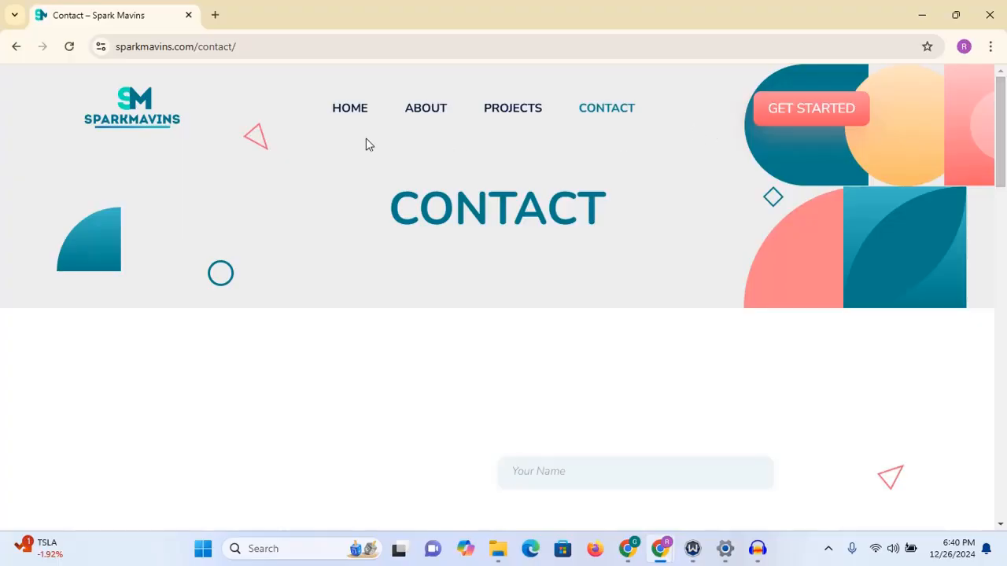
left_click(353, 110)
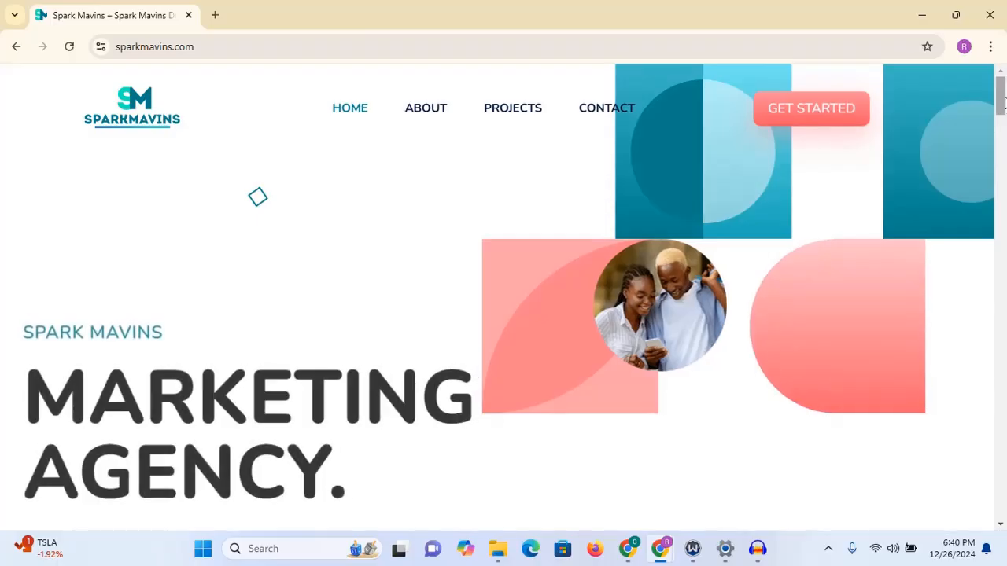
mouse_move(1003, 100)
left_mouse_down()
mouse_move(1002, 173)
mouse_move(1002, 88)
mouse_move(1002, 492)
mouse_move(1002, 84)
left_mouse_up()
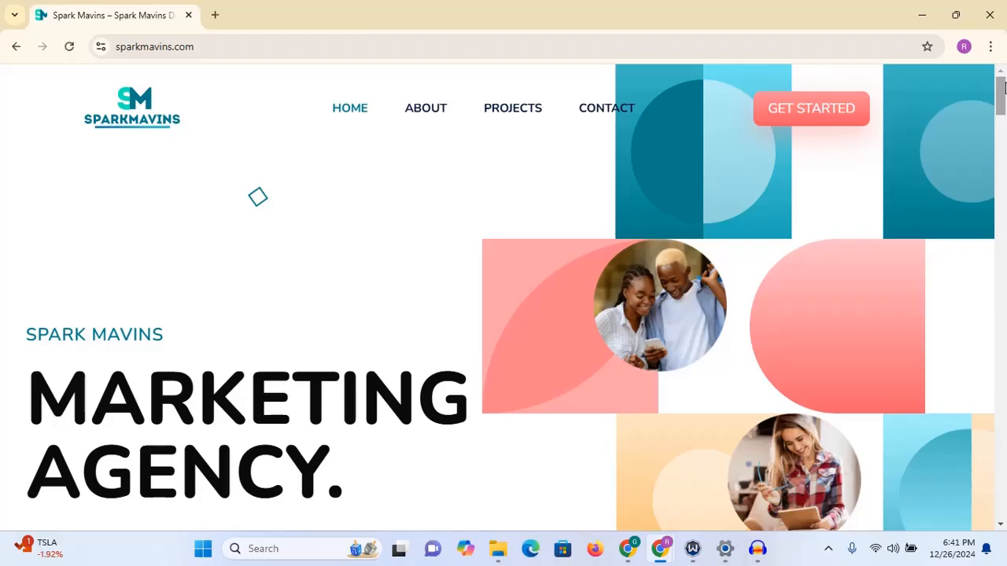
left_click_drag(1000, 100, 999, 535)
left_click_drag(999, 486, 1003, 49)
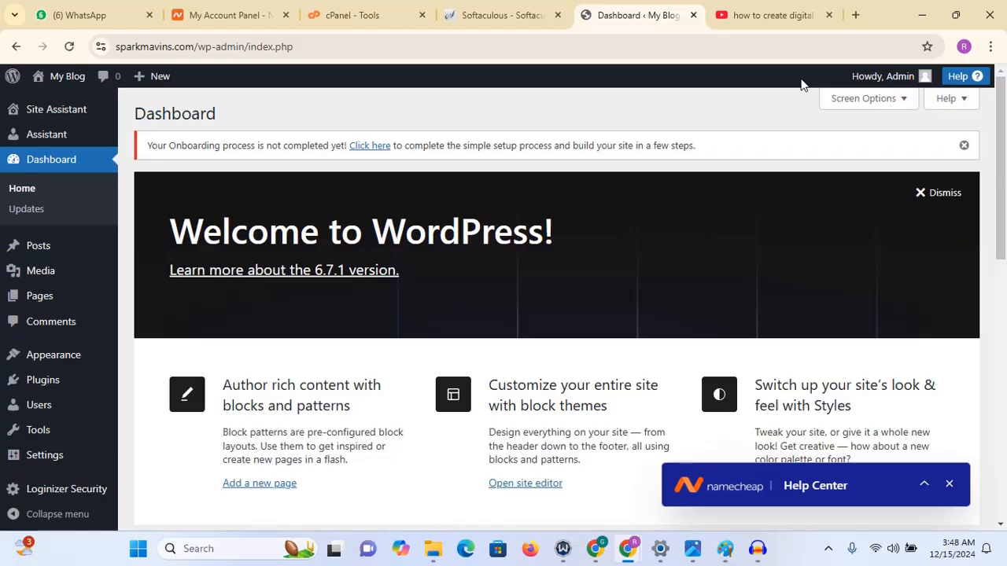
- Open the Installed Plugins page from the dashboard in a new tab and switch to it
left_click(207, 46)
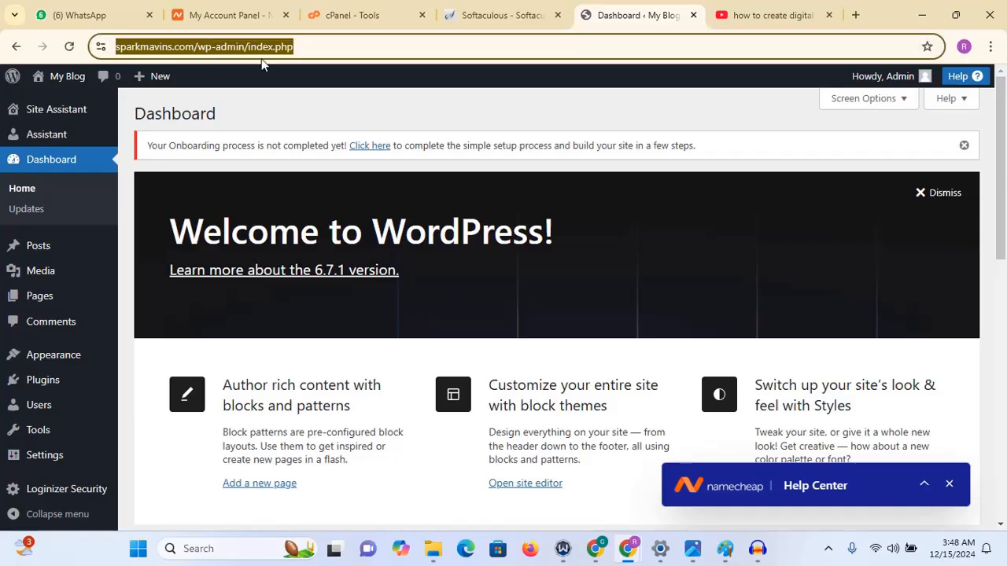
left_click(353, 115)
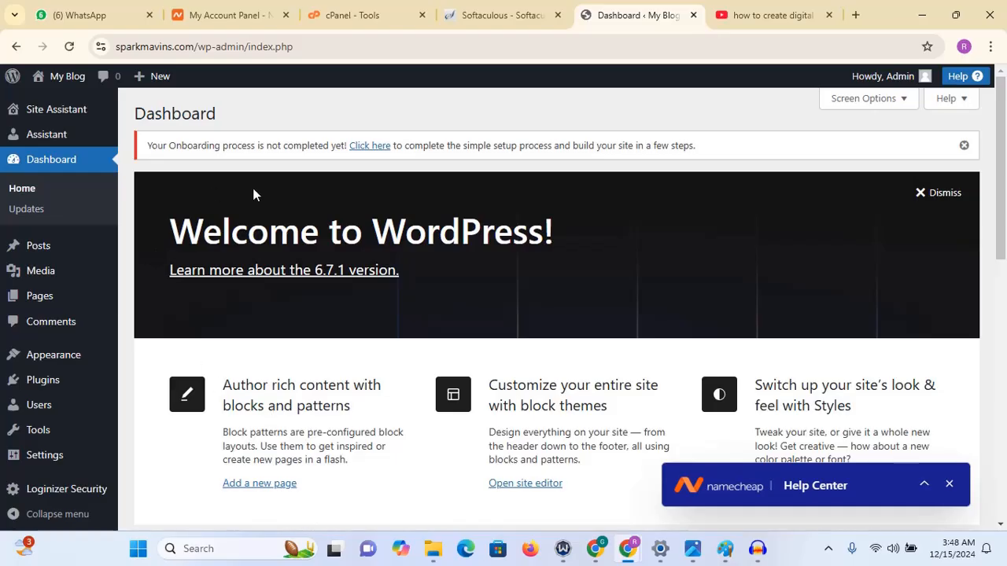
scroll(254, 192, "down", 3)
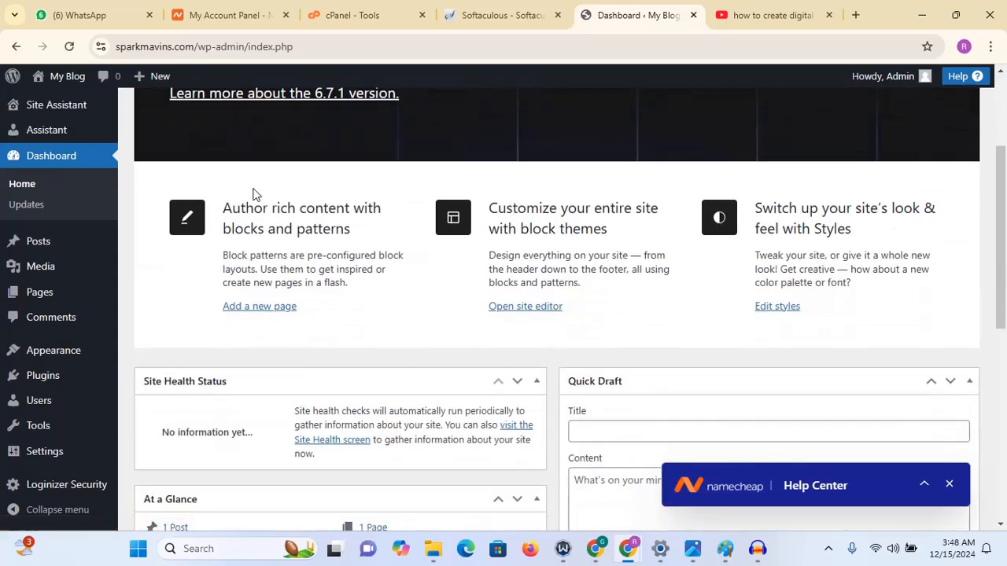
scroll(253, 191, "down", 2)
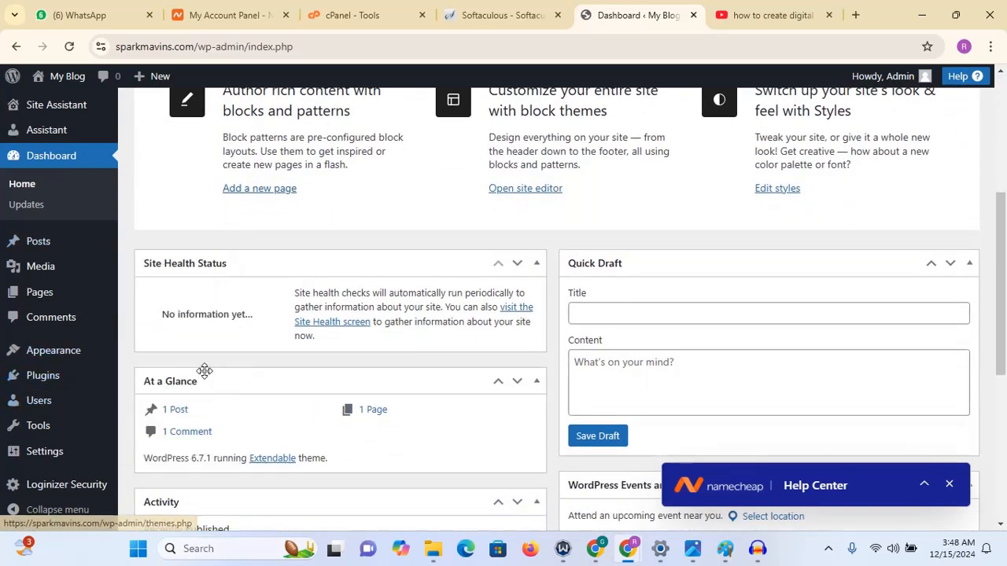
mouse_move(48, 383)
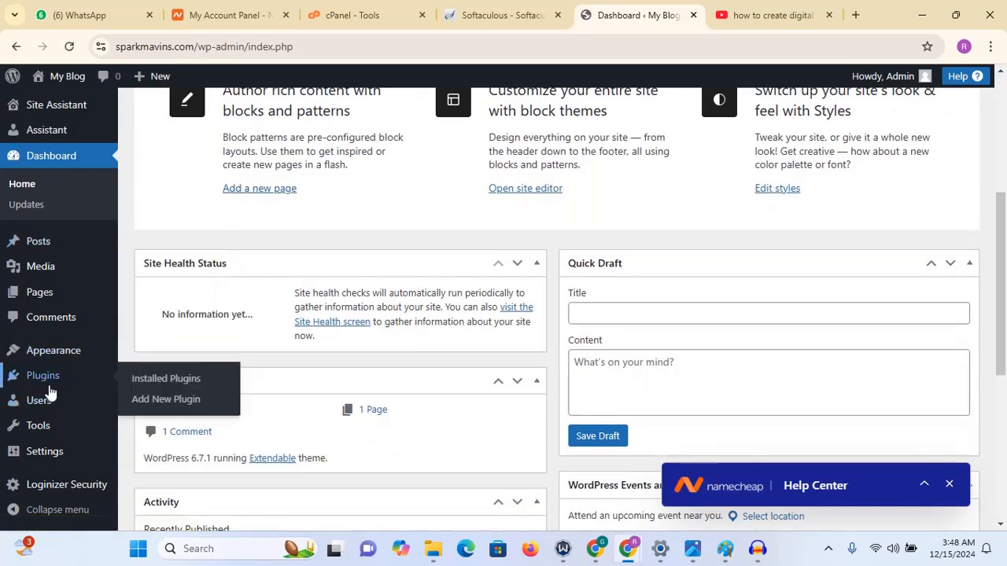
right_click(176, 385)
left_click(239, 211)
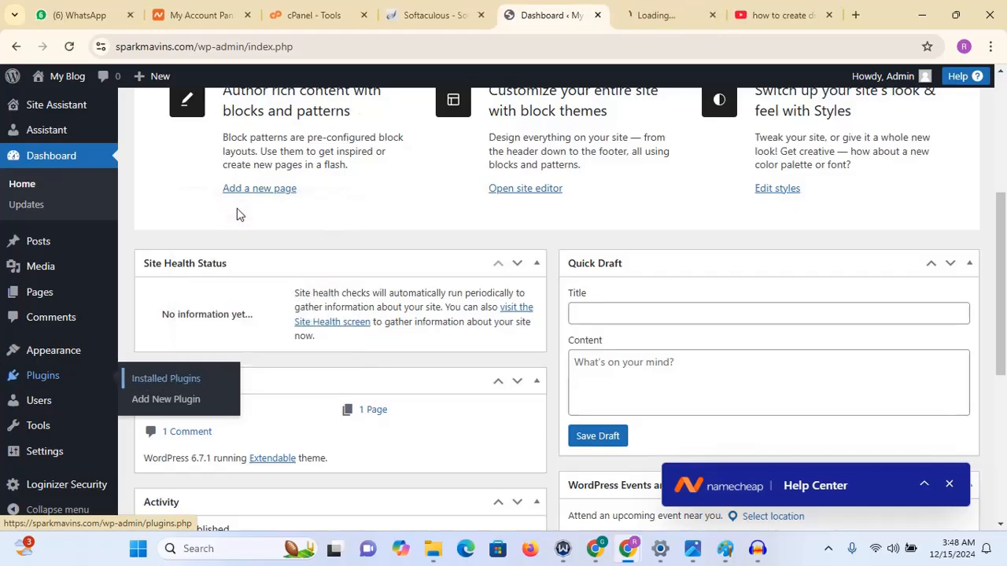
key("ctrl+Tab")
scroll(983, 212, "down", 3)
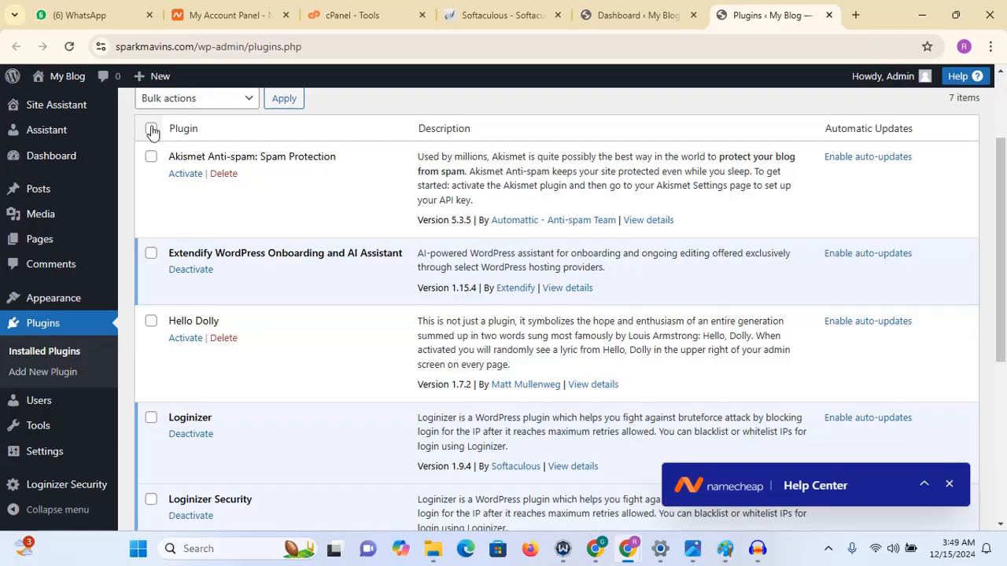
- Select every plugin except Loginizer and deactivate them with the Deactivate bulk action
left_click_drag(1005, 217, 1004, 288)
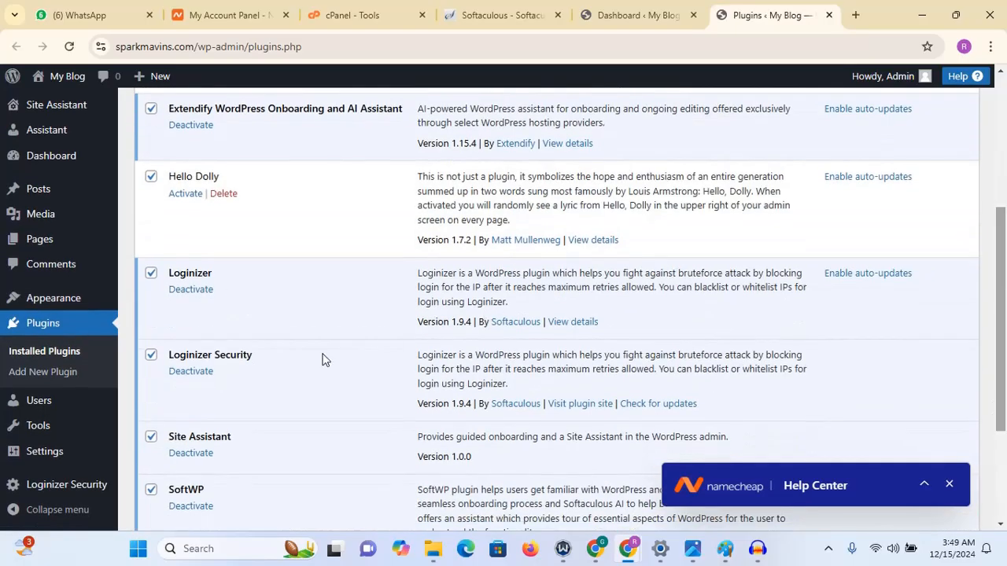
left_click(151, 274)
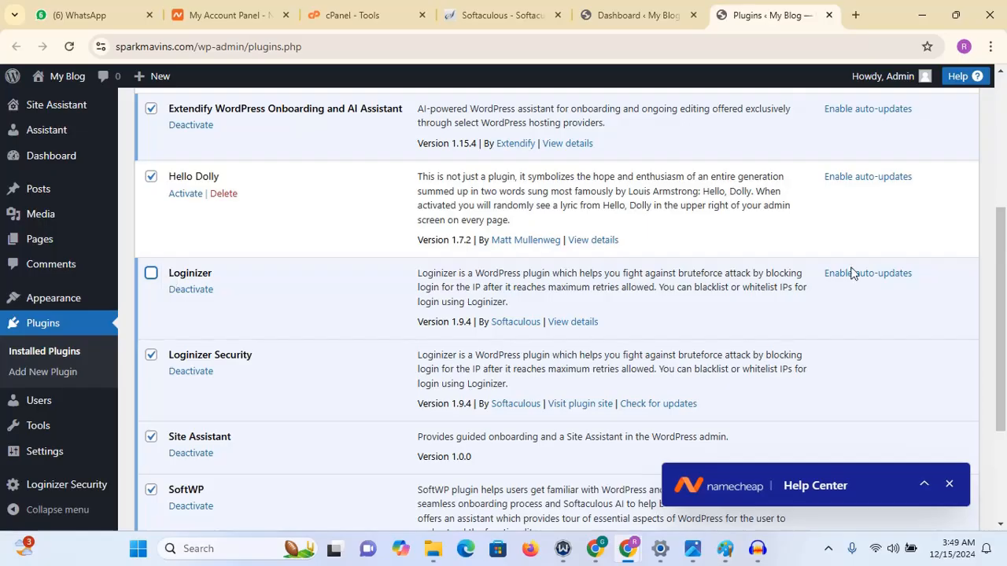
scroll(1005, 307, "up", 5)
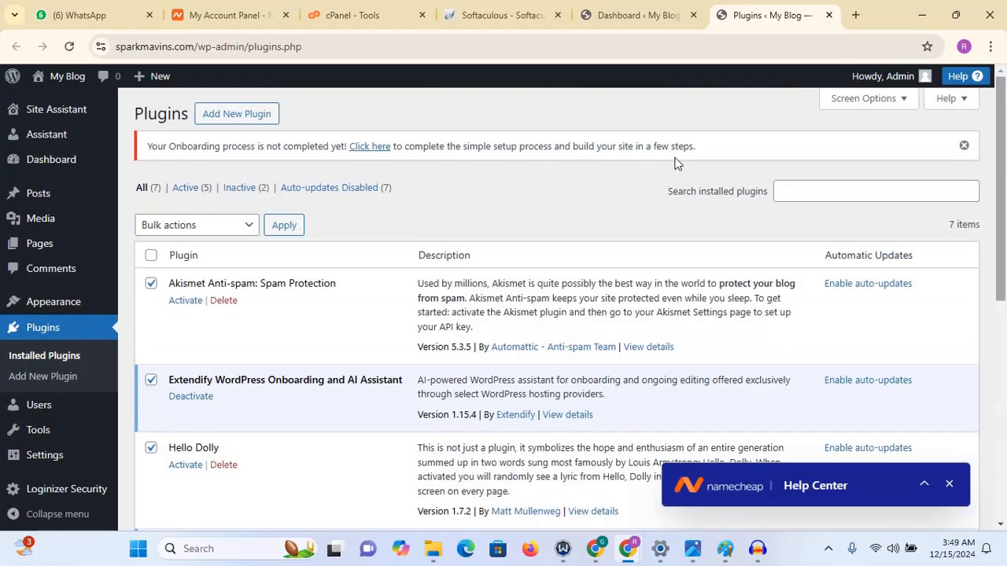
left_click(244, 227)
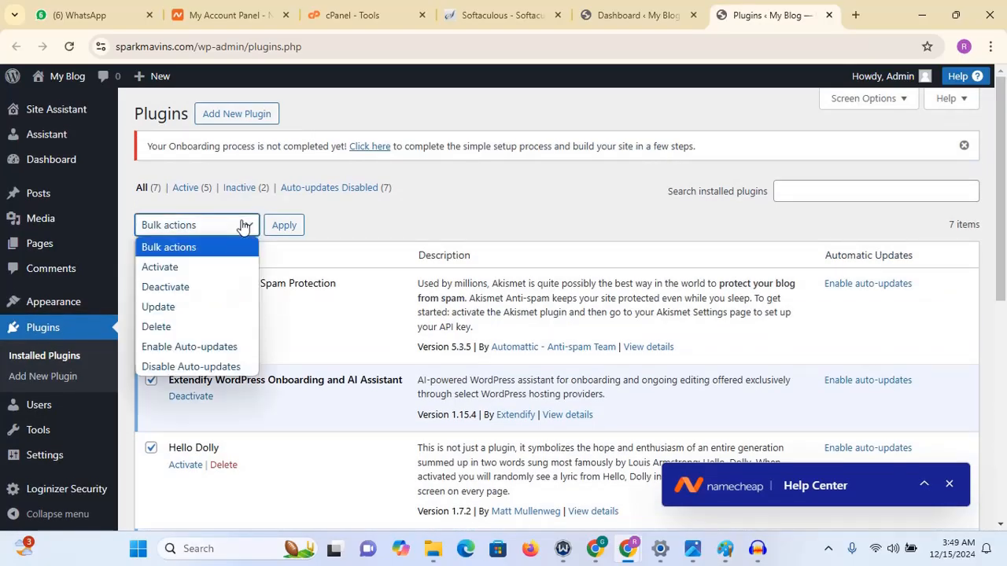
left_click(219, 289)
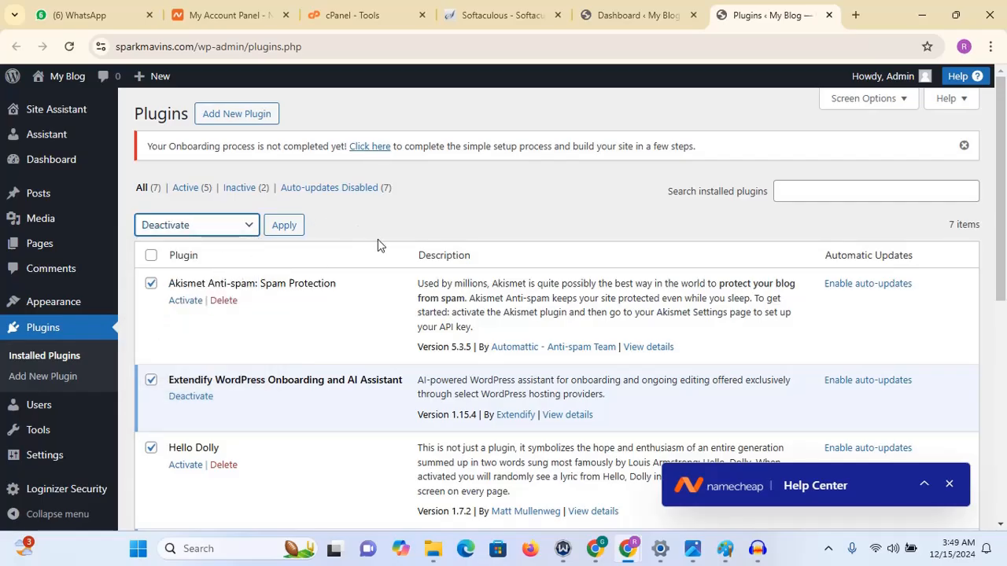
scroll(825, 291, "down", 1)
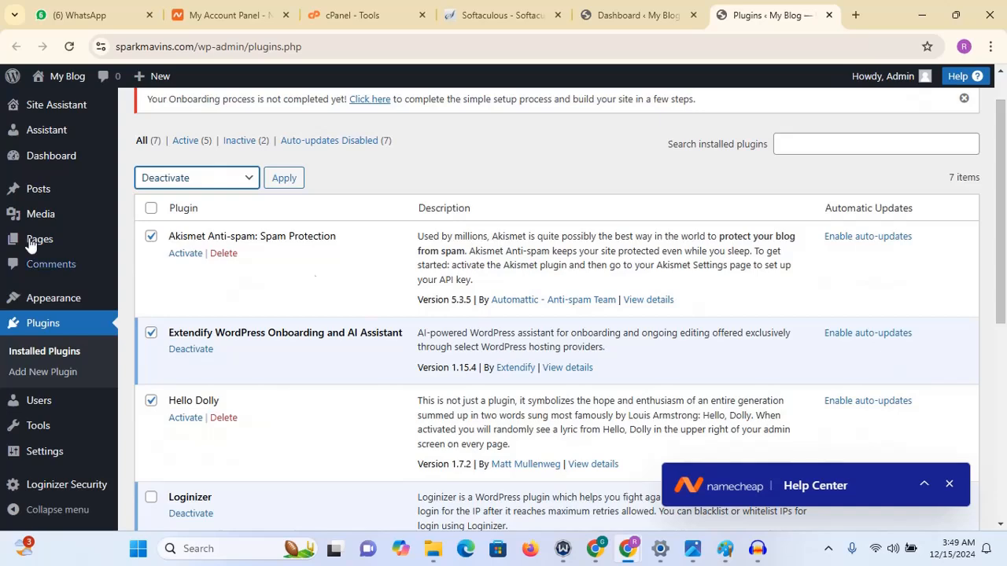
left_click(288, 180)
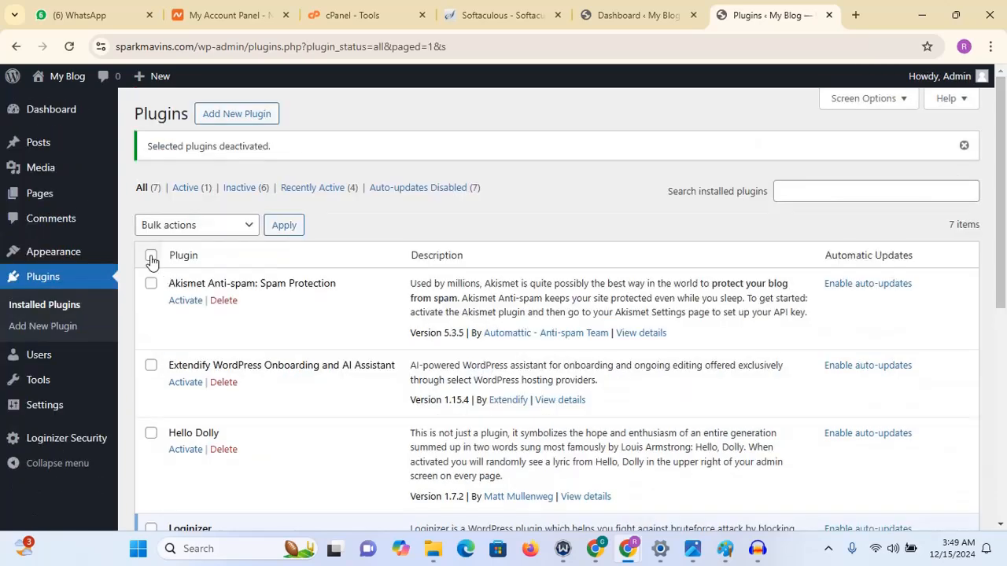
- Select all plugins except Loginizer and delete them with the Delete bulk action, confirming the deletion
left_click(151, 257)
left_click_drag(997, 153, 995, 327)
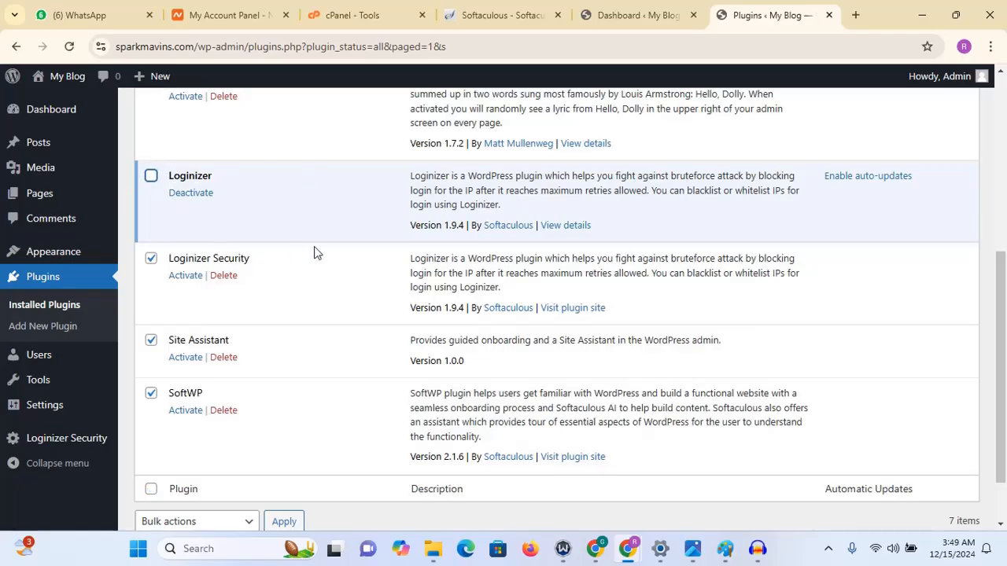
scroll(472, 275, "up", 5)
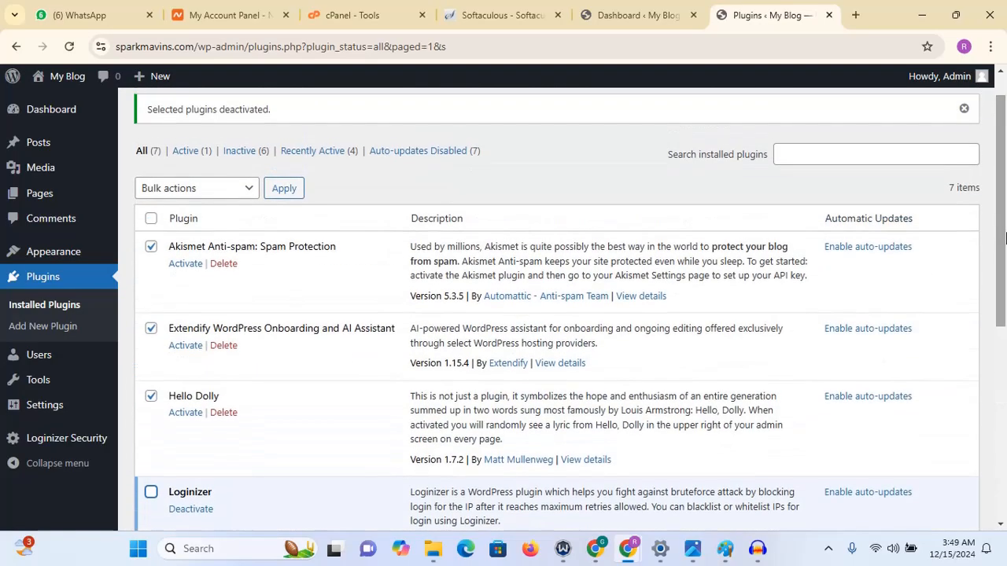
left_click(221, 198)
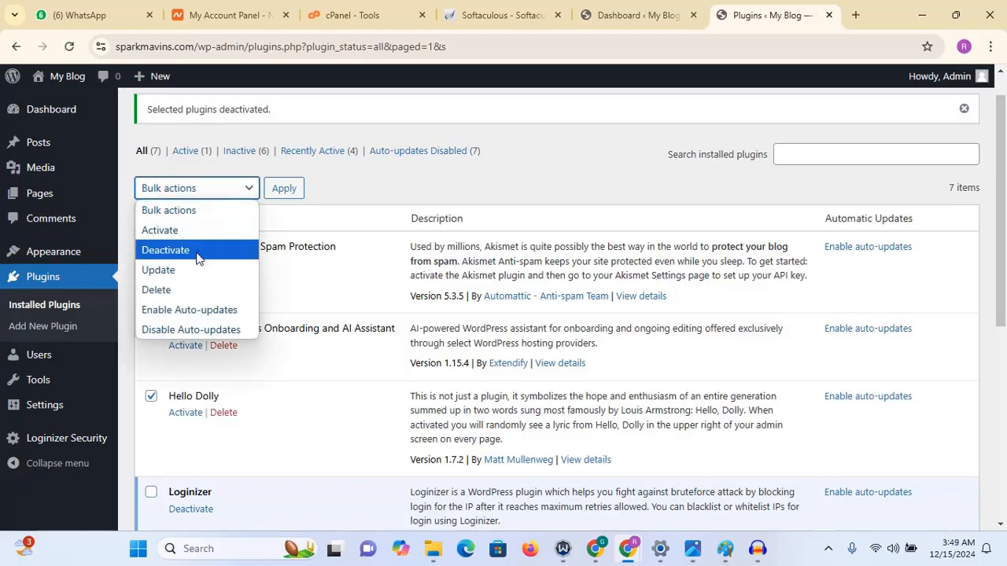
left_click(194, 293)
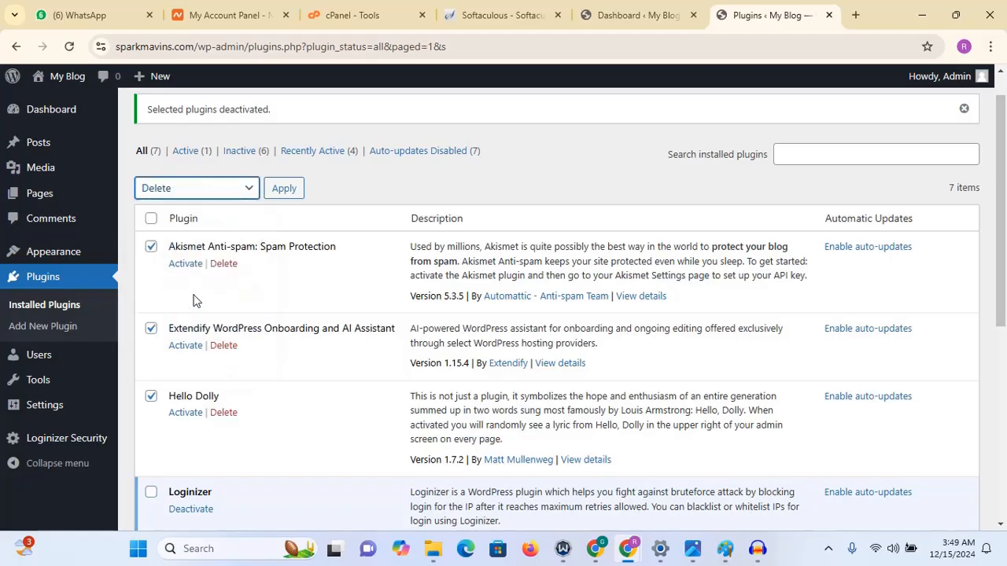
left_click(284, 192)
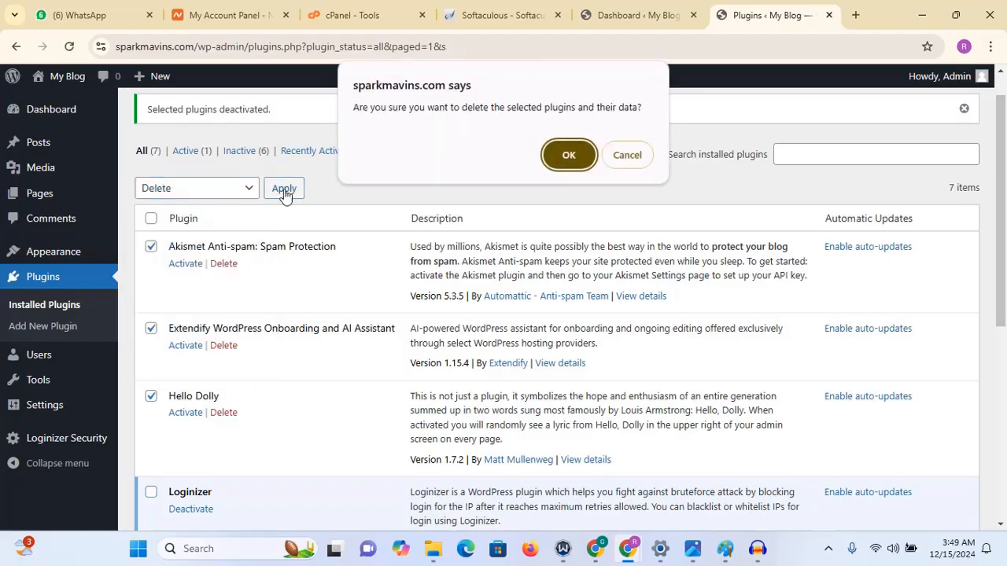
left_click(566, 156)
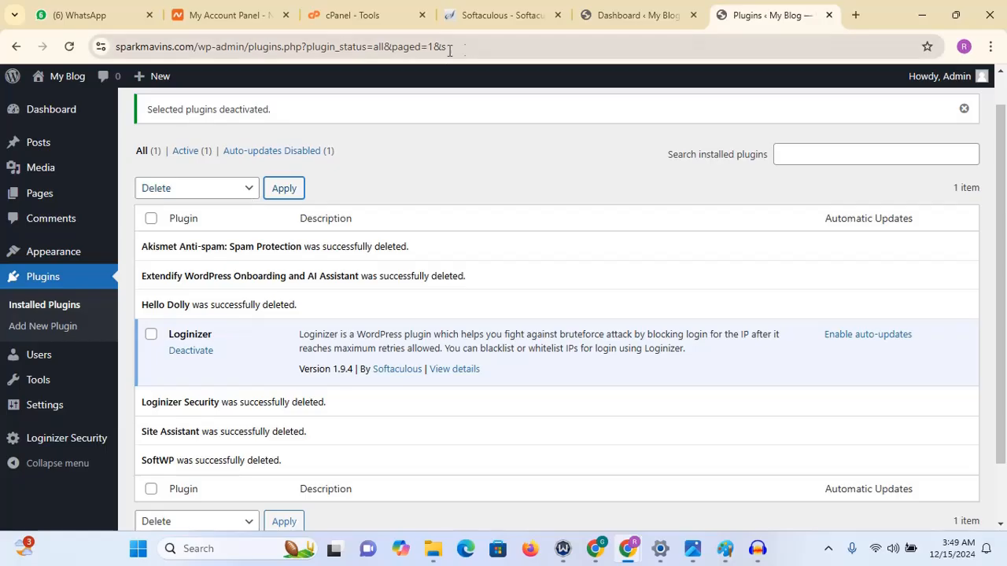
- Reload the plugins page and open the Themes page
left_click(479, 48)
key("Return")
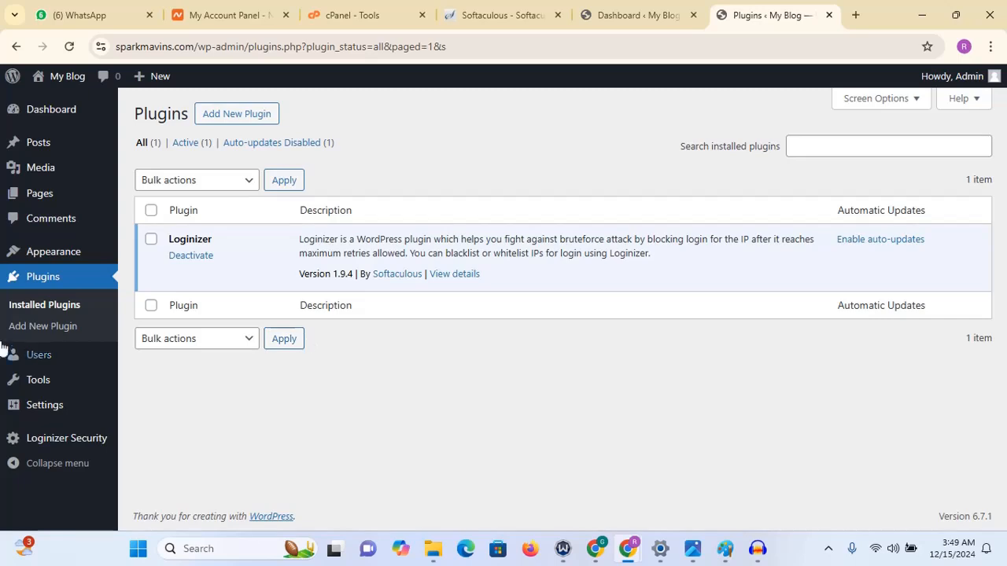
mouse_move(45, 263)
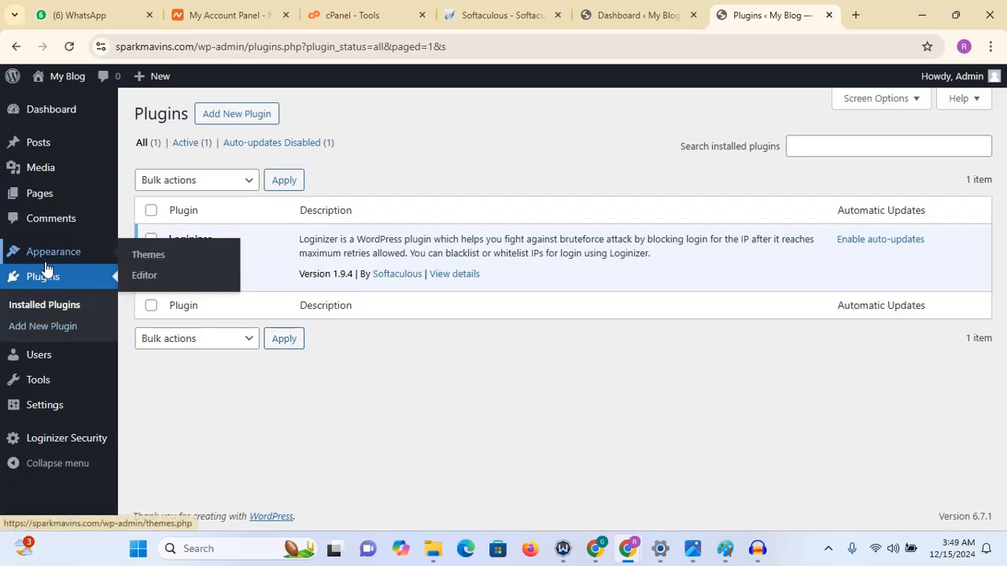
left_click(156, 262)
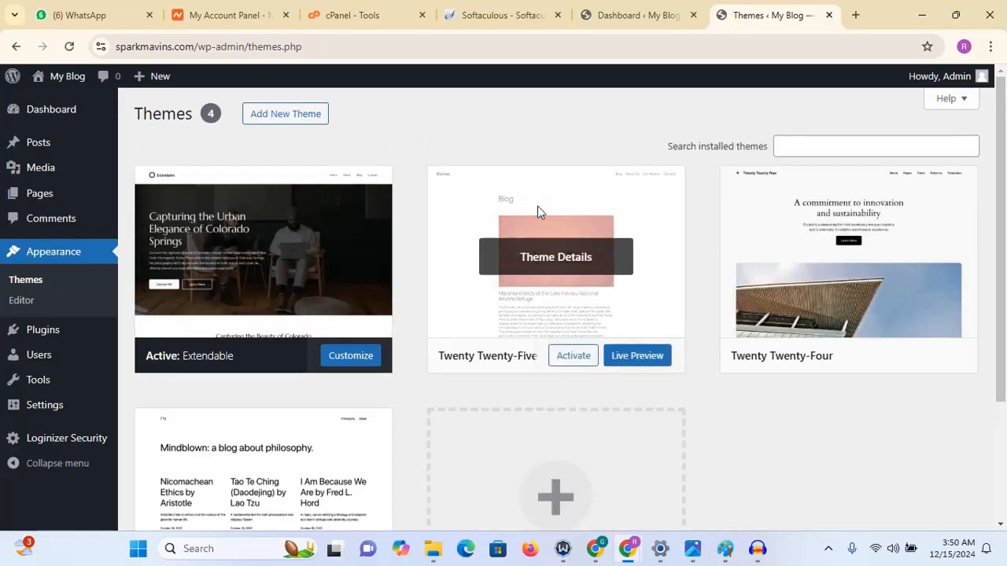
- Upload the phlox-pro.zip theme file from Downloads and install it
left_click(296, 113)
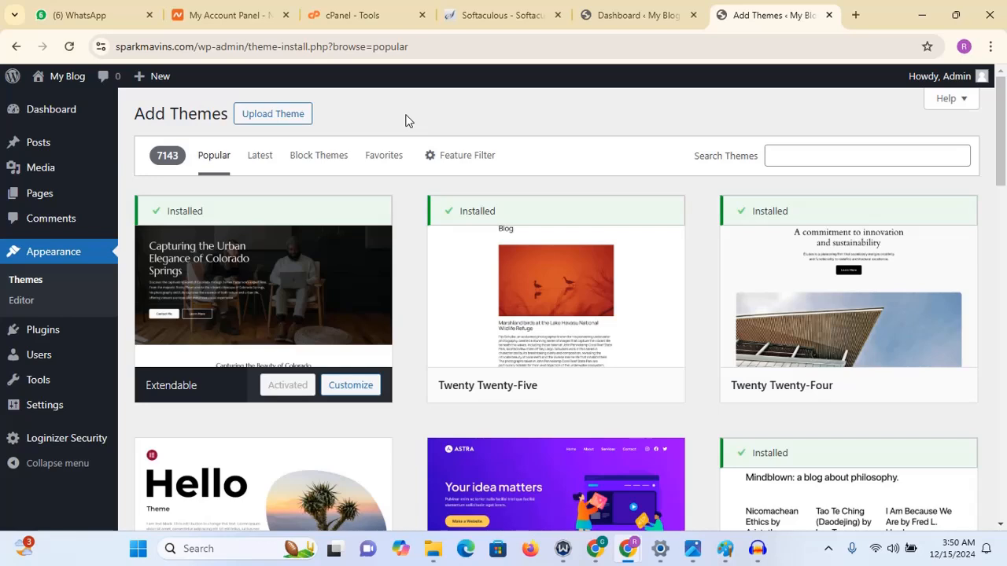
left_click(283, 116)
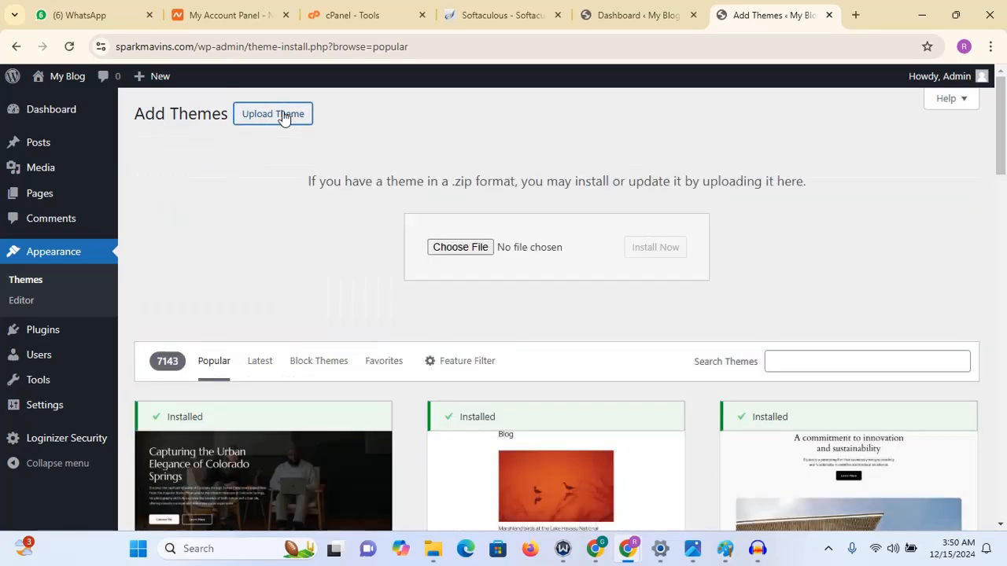
left_click(461, 247)
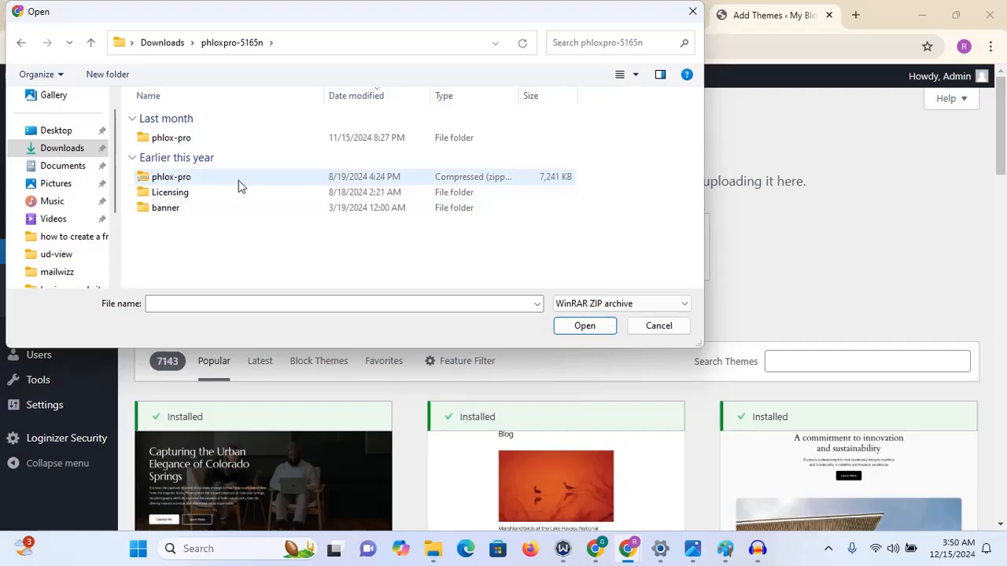
double_click(238, 180)
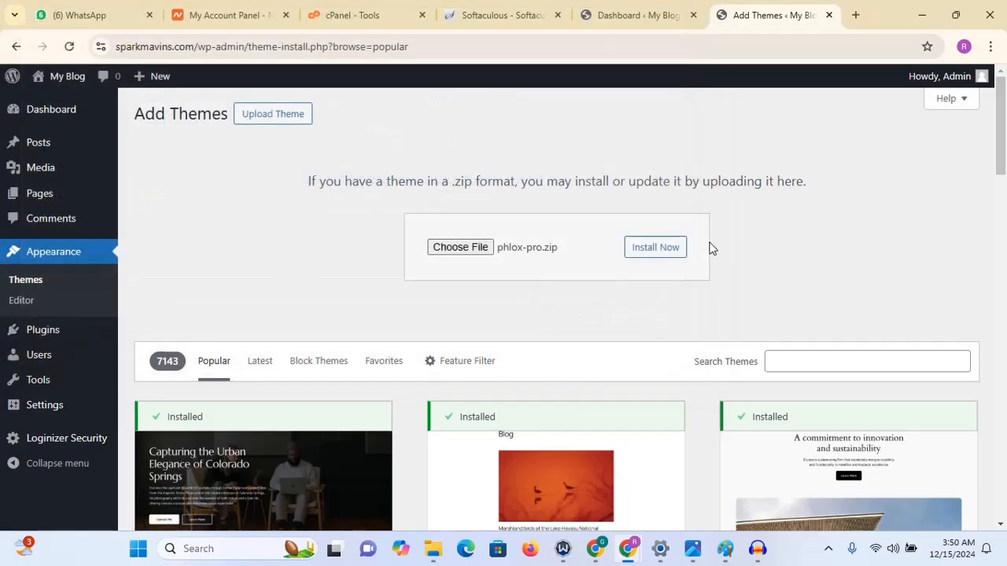
left_click(665, 248)
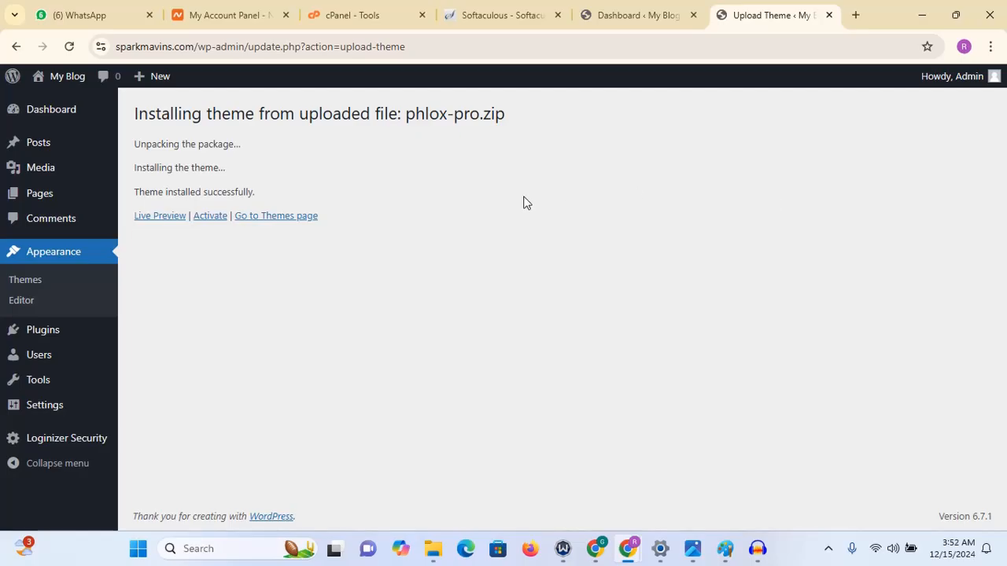
- Activate the Phlox Pro theme and install the required Phlox Core plugin
left_click(209, 219)
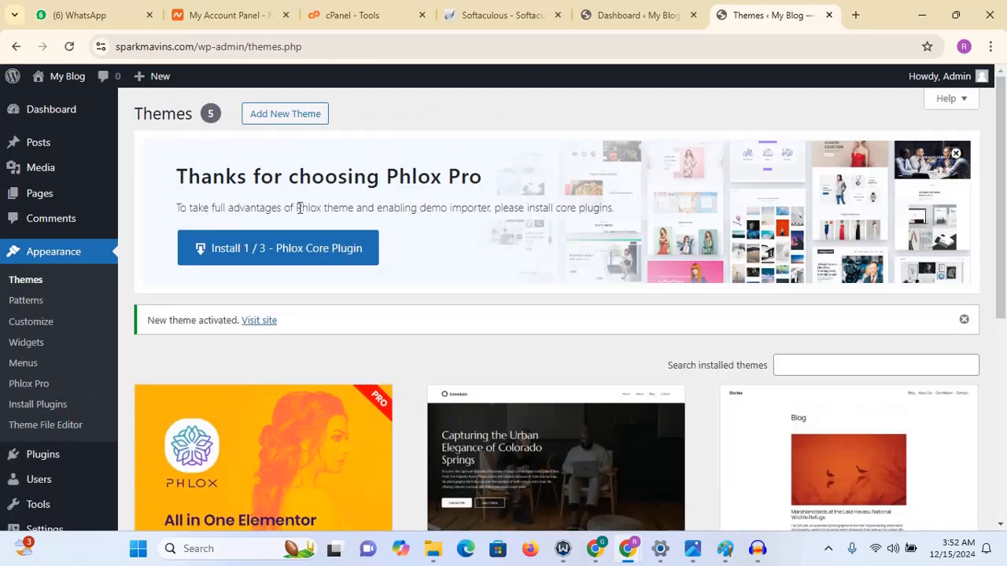
left_click(313, 260)
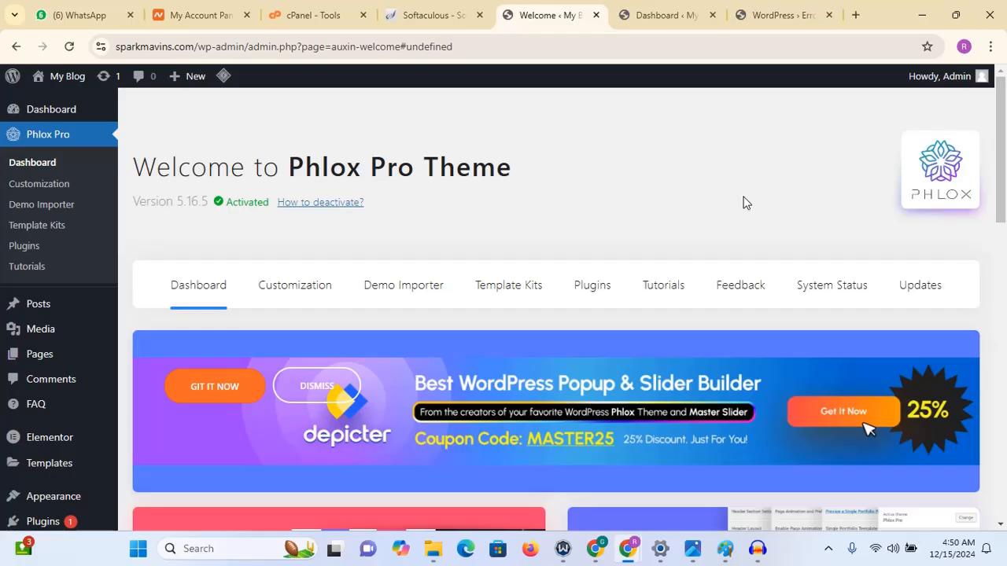
- Open the Phlox Pro Demo Importer and browse the available demo templates
scroll(744, 198, "down", 5)
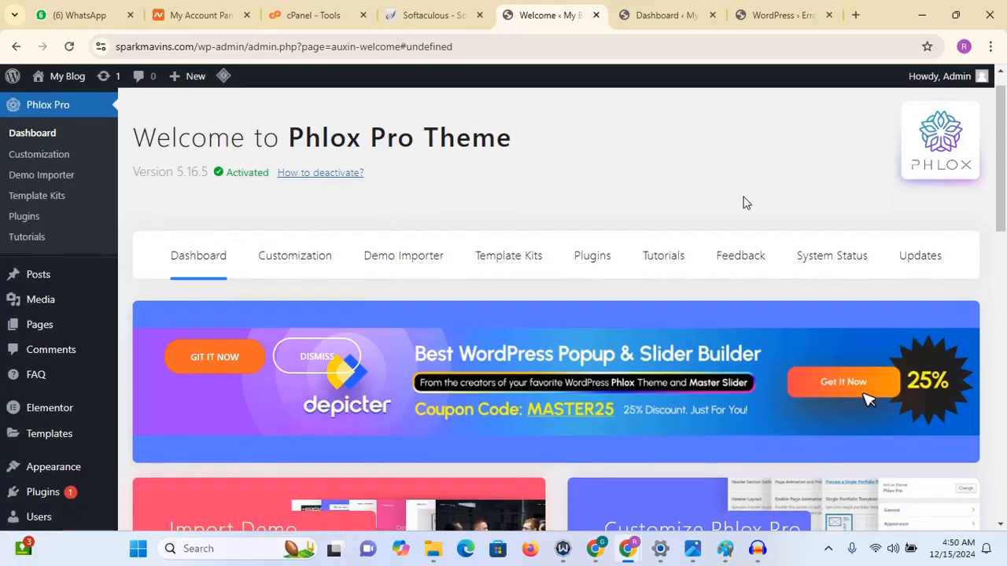
scroll(743, 199, "up", 4)
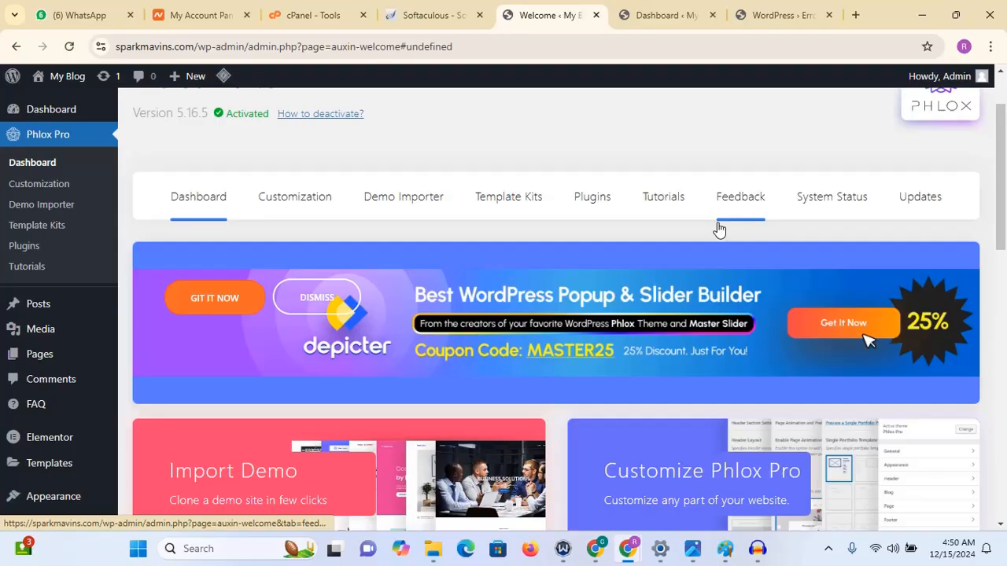
left_click(399, 206)
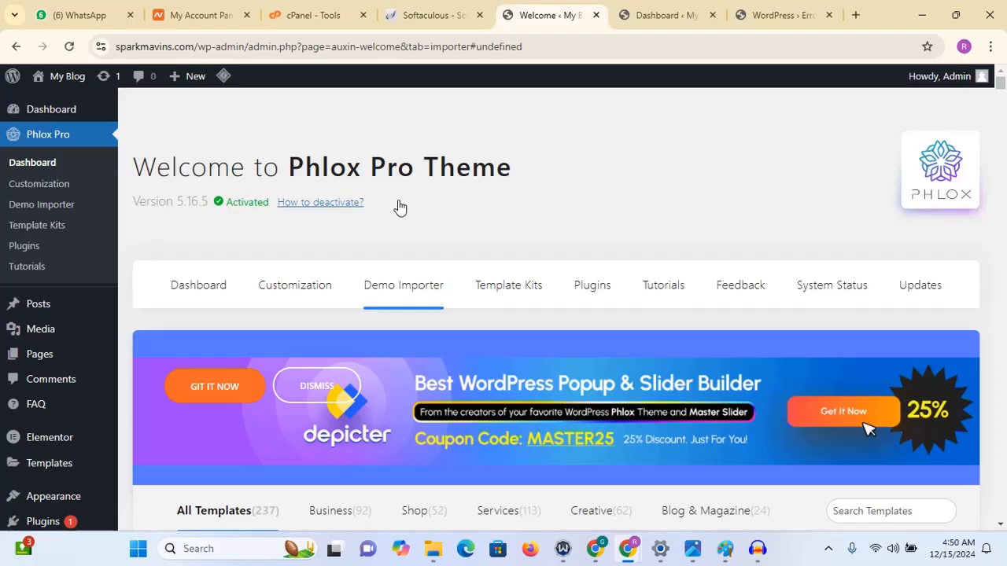
scroll(399, 207, "down", 5)
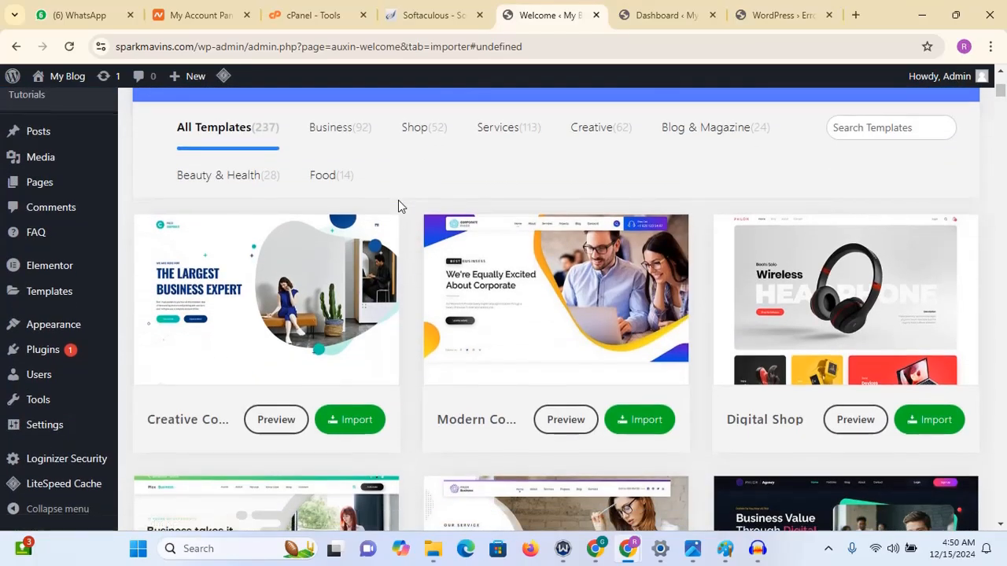
scroll(399, 204, "up", 1)
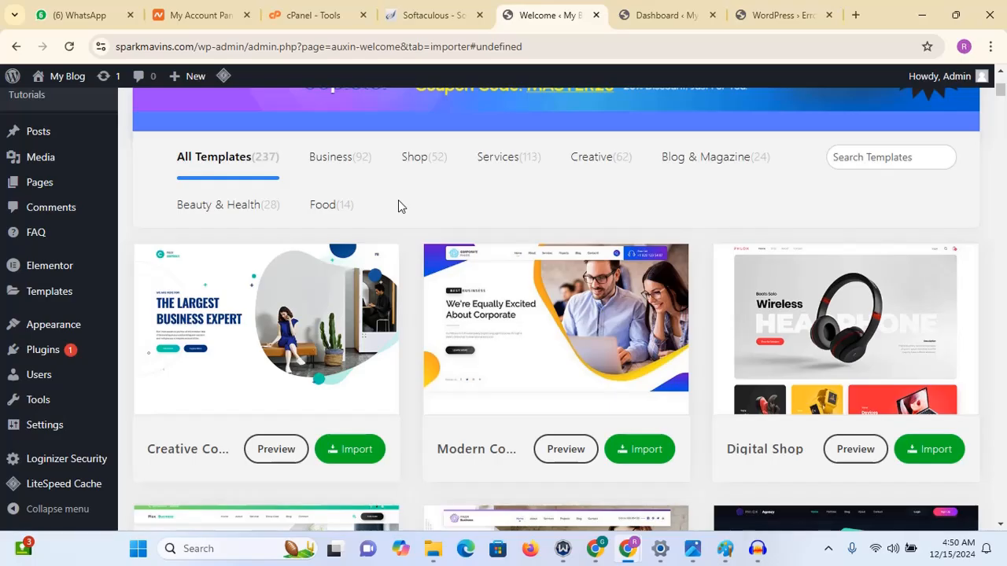
scroll(398, 206, "down", 10)
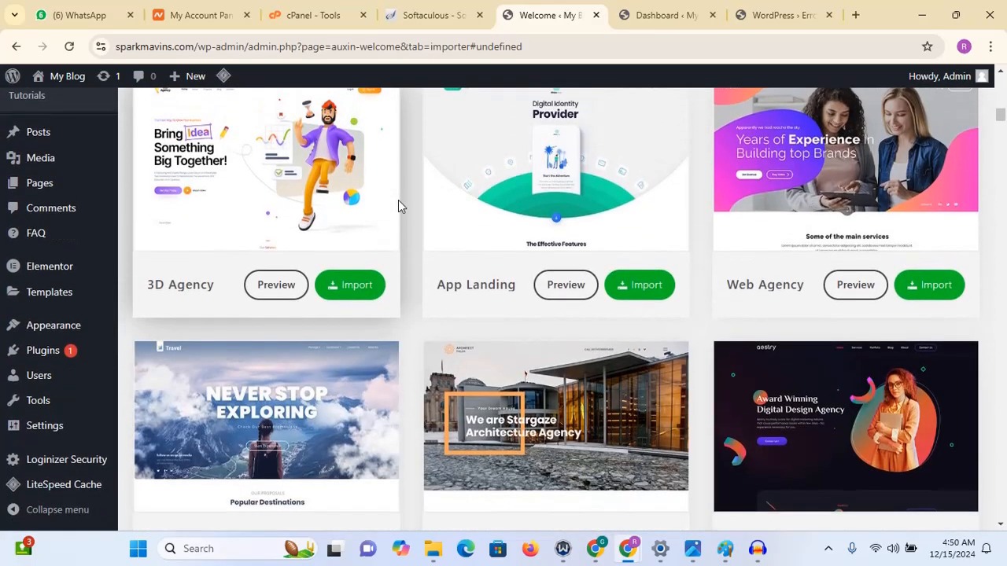
scroll(398, 201, "down", 10)
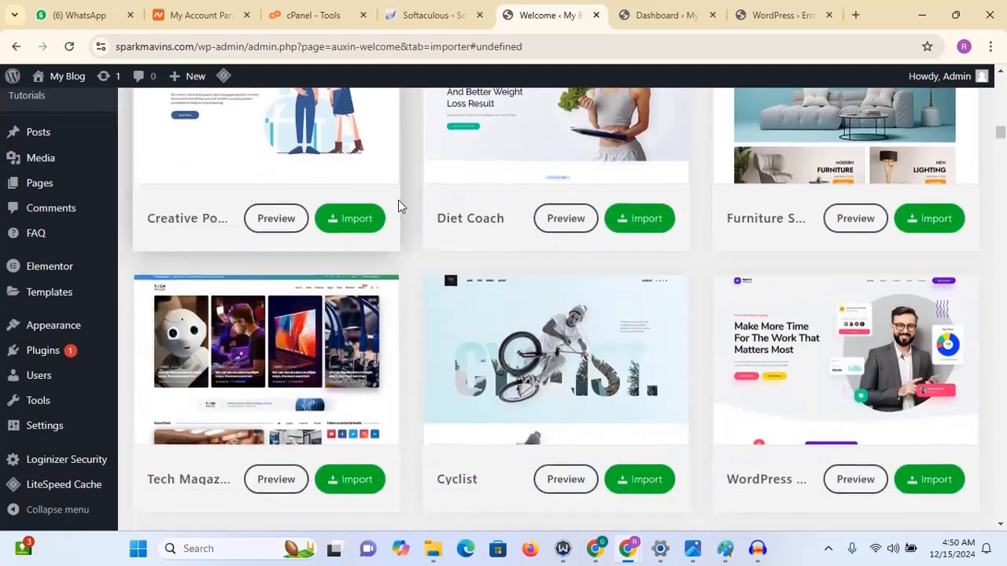
scroll(398, 206, "down", 5)
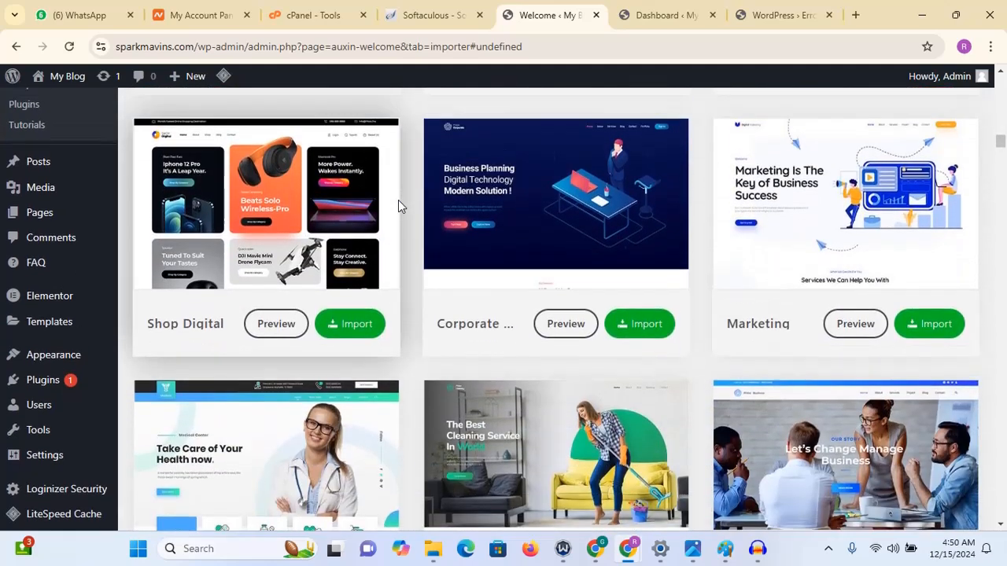
scroll(398, 206, "up", 2)
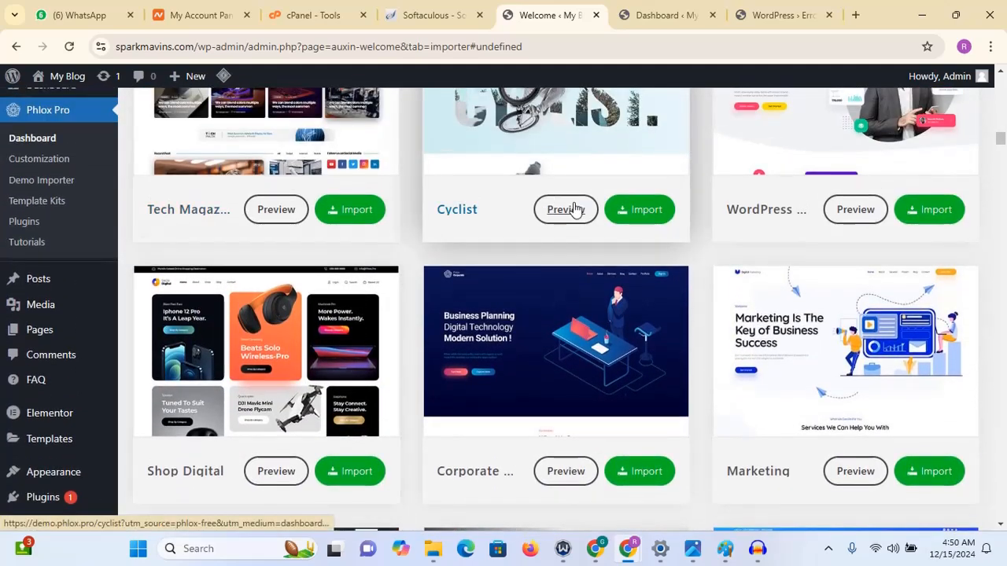
- Preview the Cyclist demo site, scroll through it, and return to the Demo Importer
left_click(566, 209)
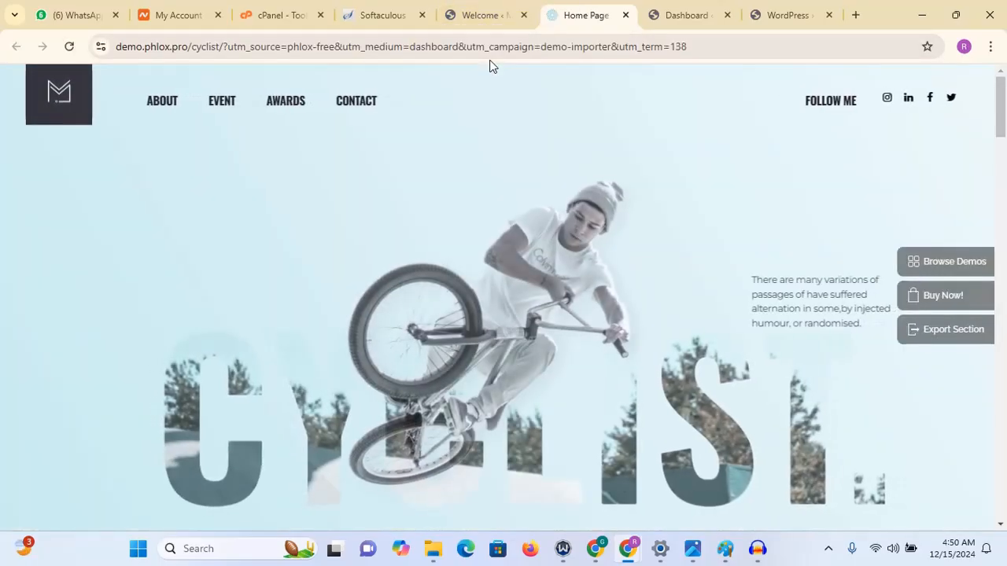
scroll(489, 66, "down", 1)
scroll(489, 66, "down", 15)
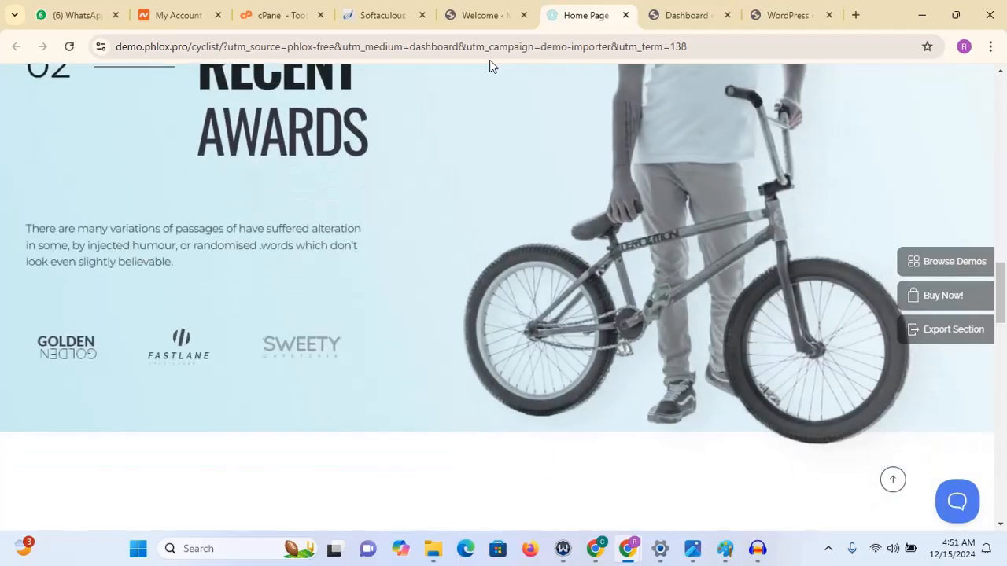
left_click(484, 18)
- Preview the Trend Agency demo site, scroll through it, and return to the Demo Importer
scroll(481, 22, "down", 9)
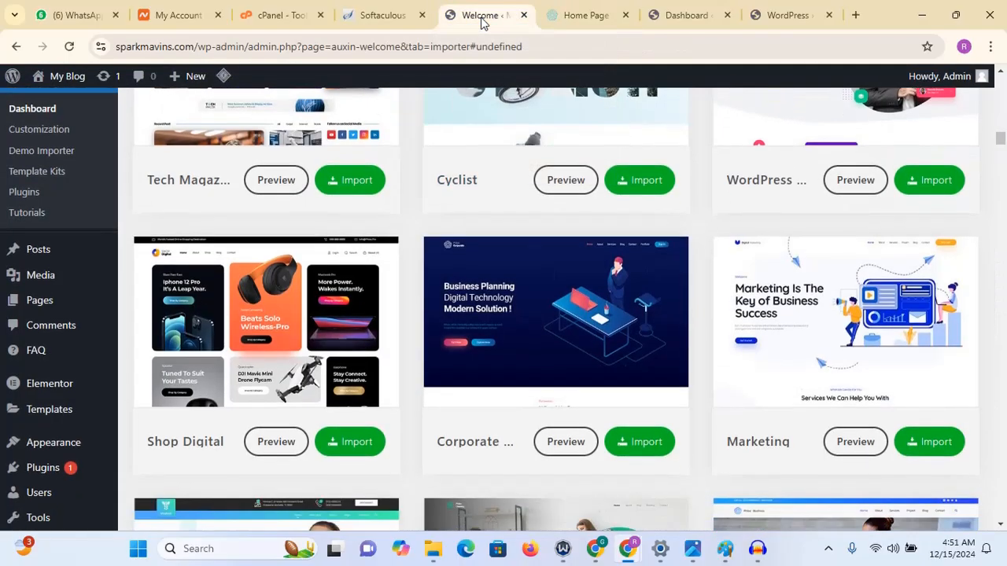
scroll(482, 22, "down", 3)
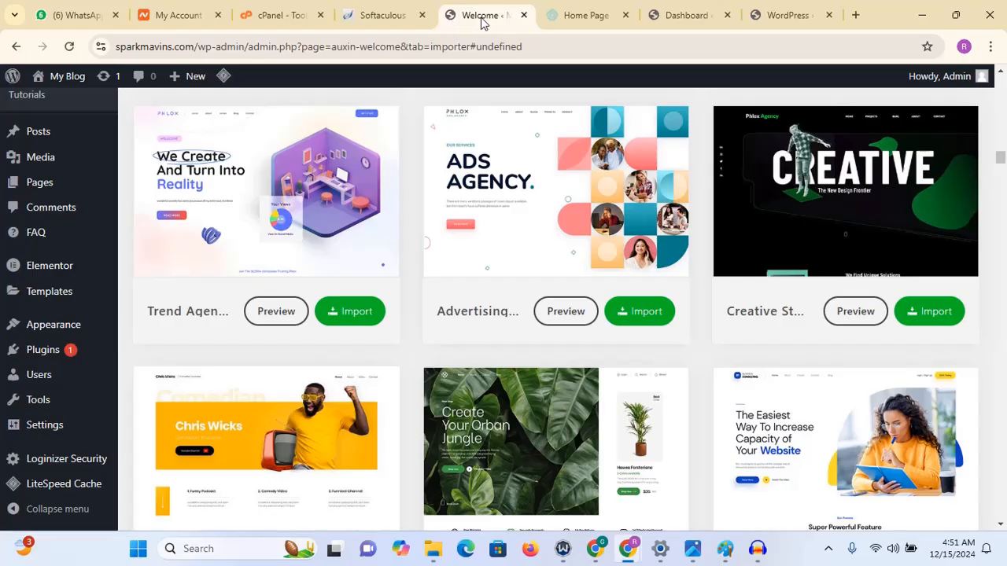
left_click(275, 311)
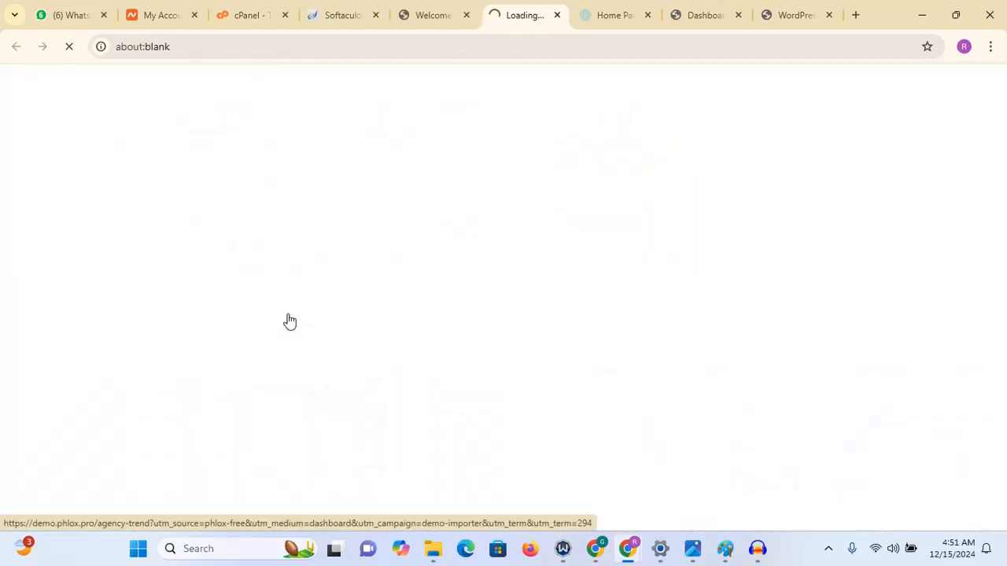
scroll(289, 315, "down", 1)
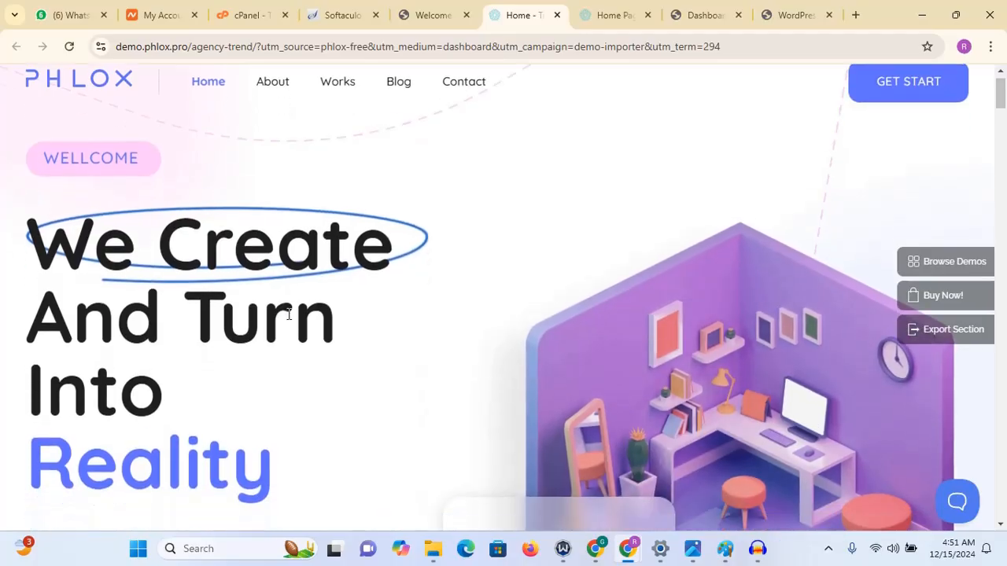
scroll(289, 314, "down", 10)
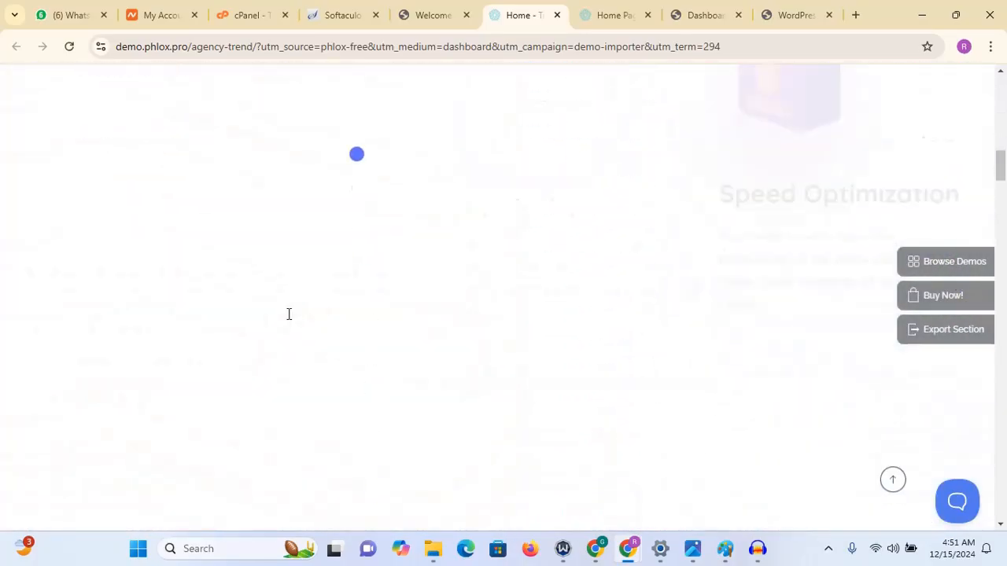
scroll(289, 314, "down", 5)
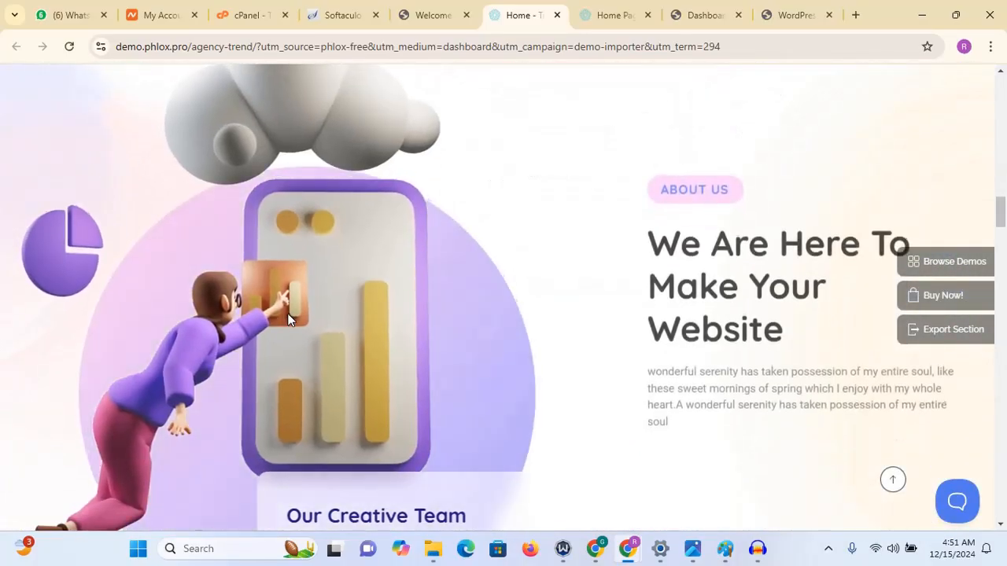
scroll(287, 315, "down", 8)
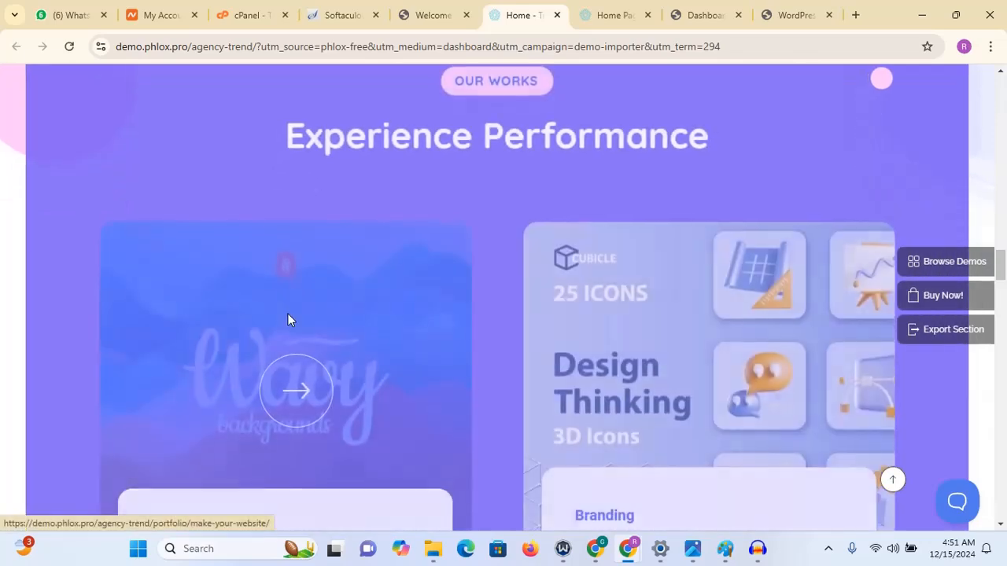
left_click(435, 17)
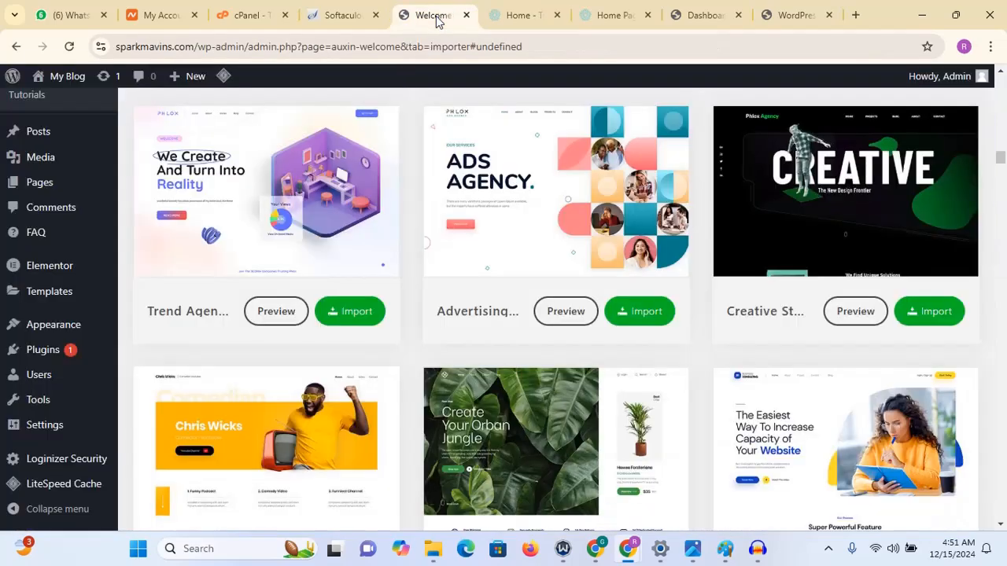
- Filter the demo templates by the Business and then Shop categories and browse the shop templates
scroll(378, 383, "down", 2)
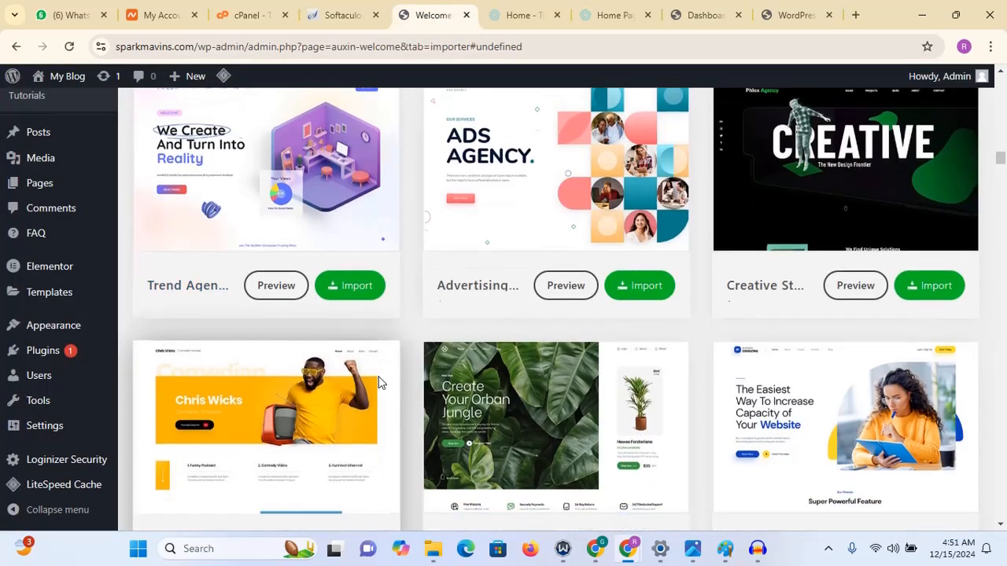
scroll(378, 383, "down", 10)
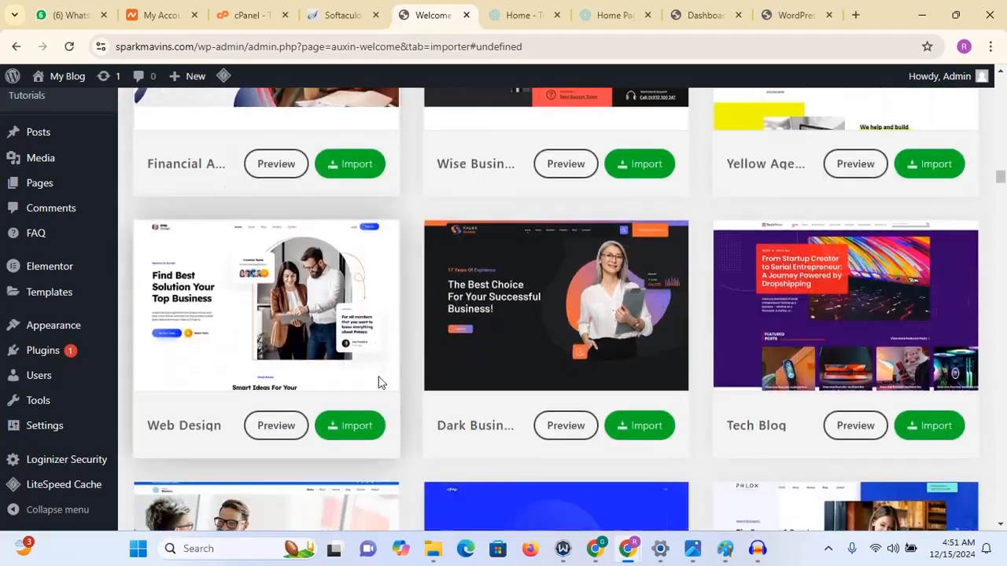
scroll(378, 383, "down", 12)
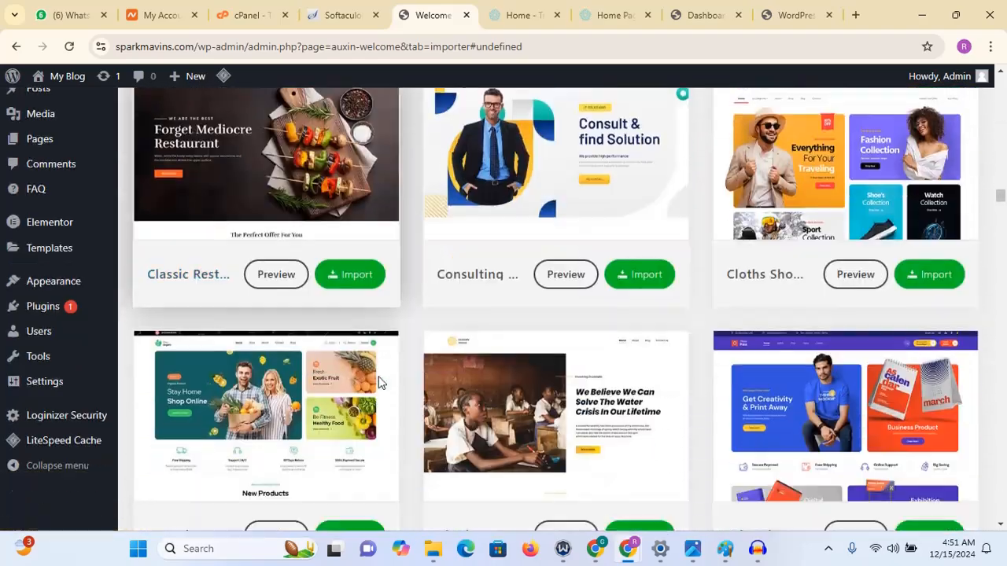
left_click_drag(999, 198, 1003, 92)
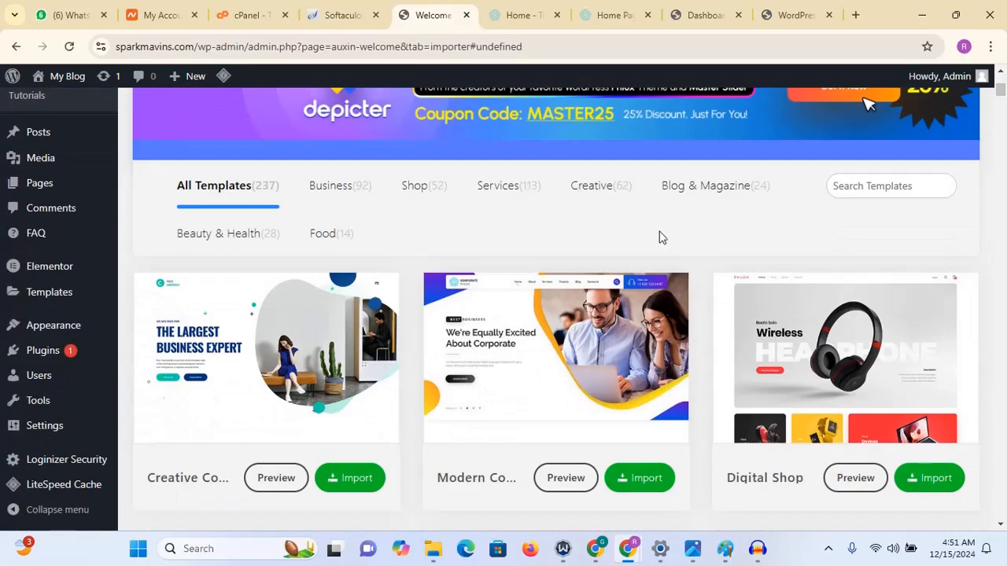
left_click(352, 187)
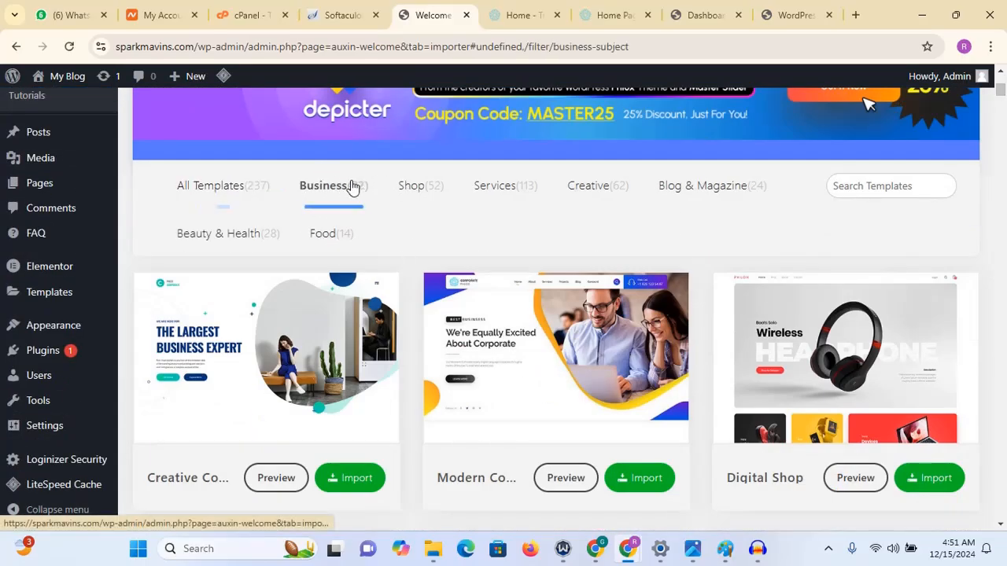
left_click(431, 187)
scroll(431, 186, "down", 5)
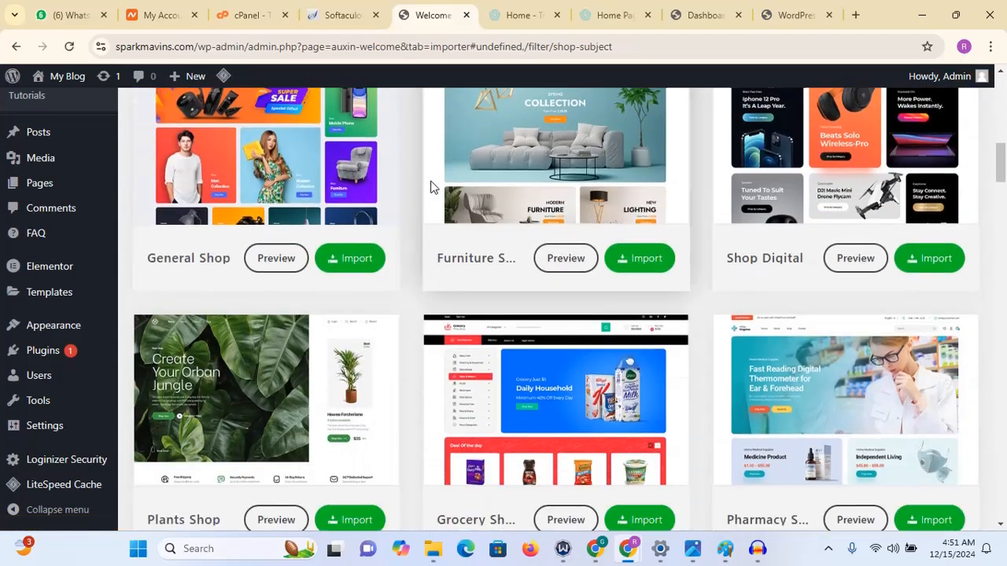
scroll(431, 187, "down", 6)
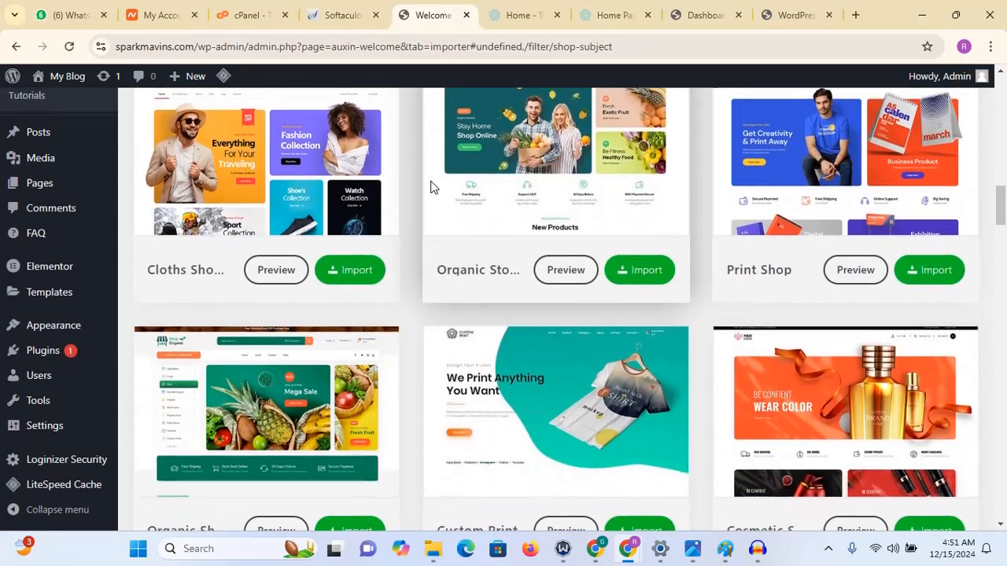
scroll(430, 186, "down", 10)
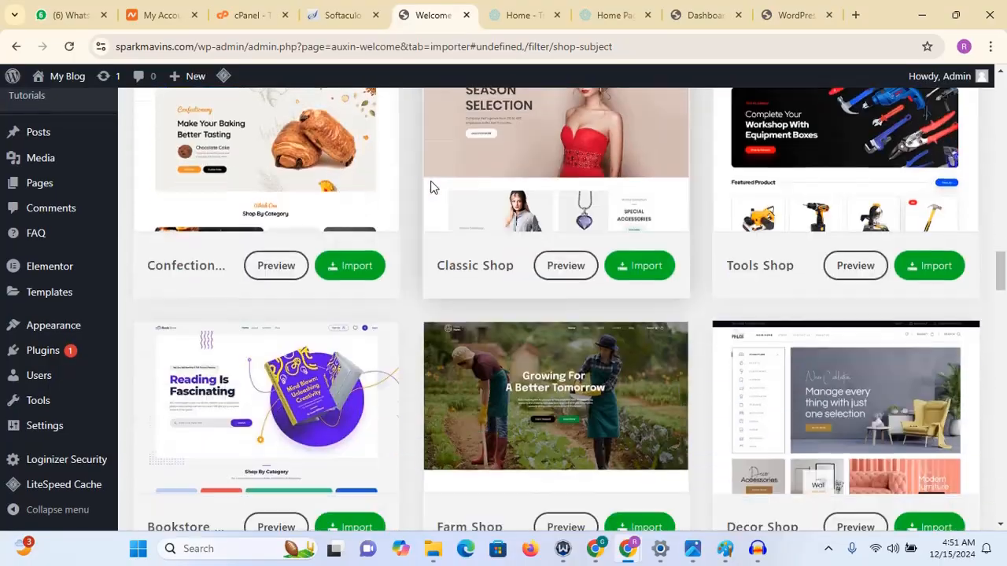
scroll(430, 186, "down", 11)
scroll(430, 186, "up", 5)
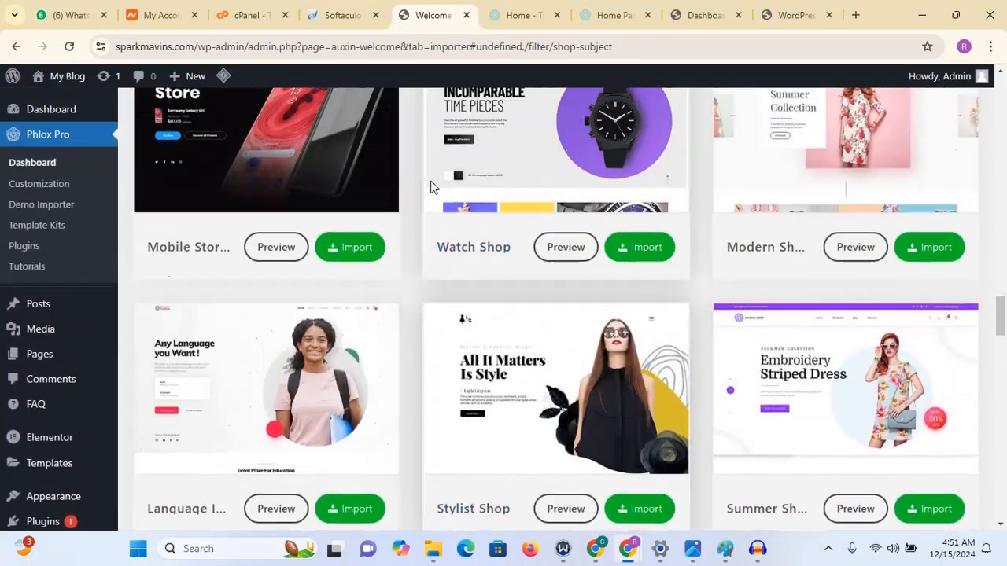
scroll(432, 184, "up", 3)
scroll(432, 184, "down", 3)
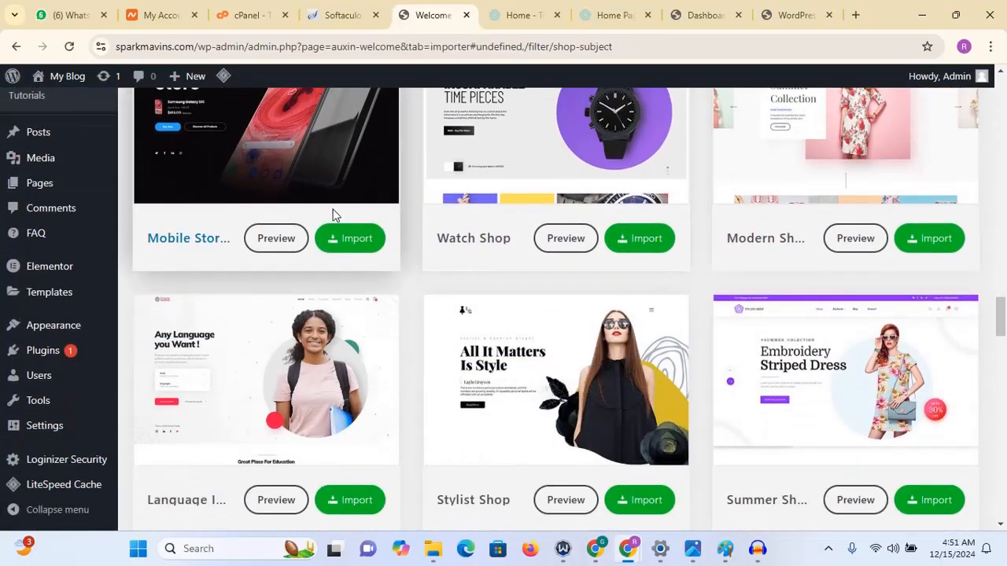
- Preview the Mobile Store demo site, scroll through its products, and return to the Demo Importer
left_click(275, 237)
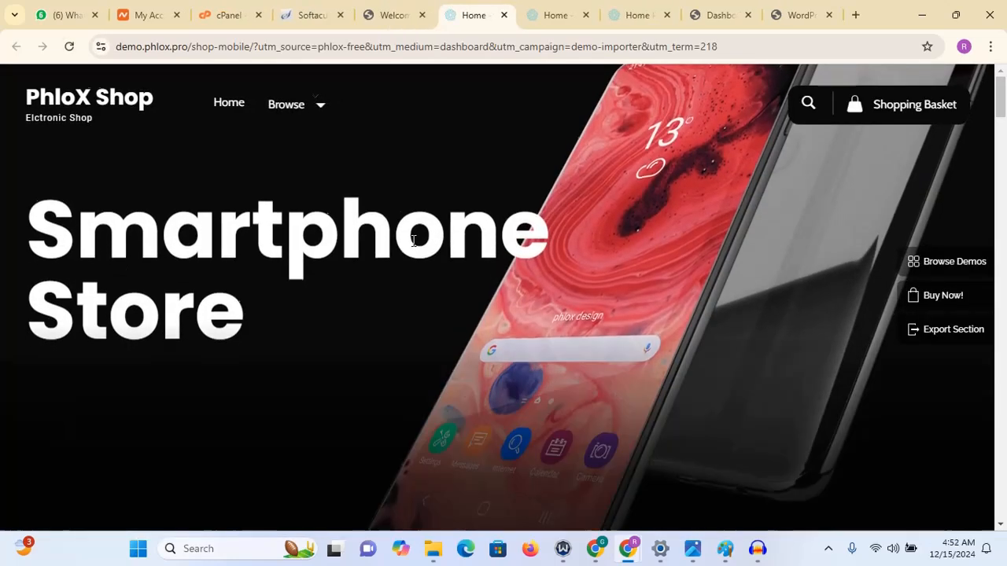
scroll(413, 241, "down", 15)
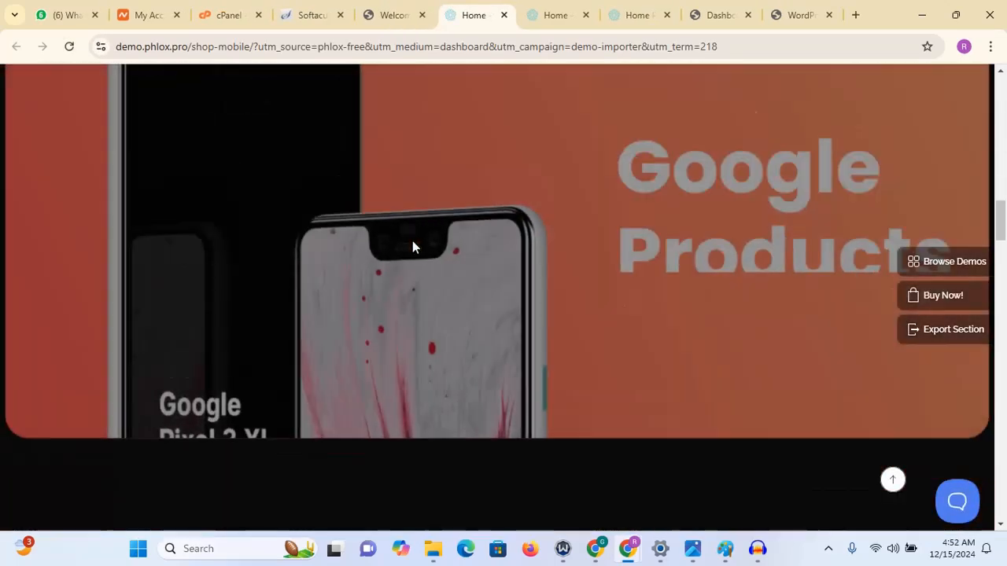
scroll(412, 246, "down", 10)
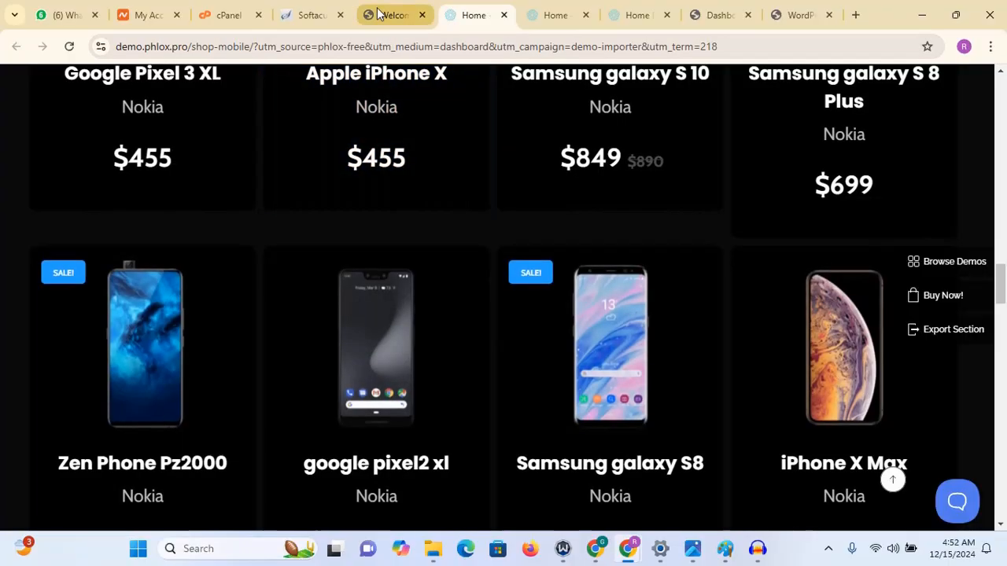
left_click(377, 15)
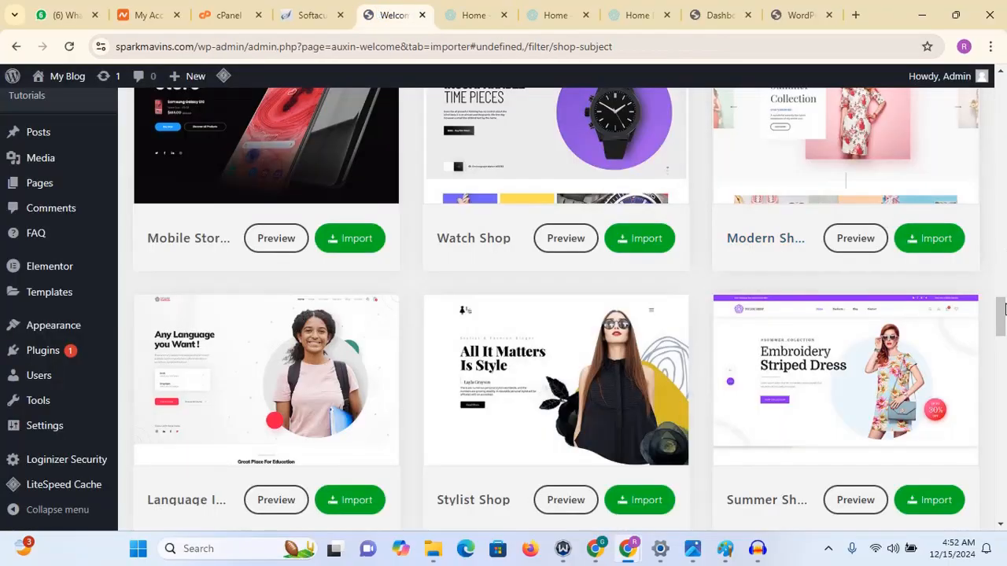
- Filter the demo templates by the Services, Creative, Blog & Magazine, Beauty & Health and Food categories
left_click_drag(1005, 304, 1005, 116)
right_click(1005, 116)
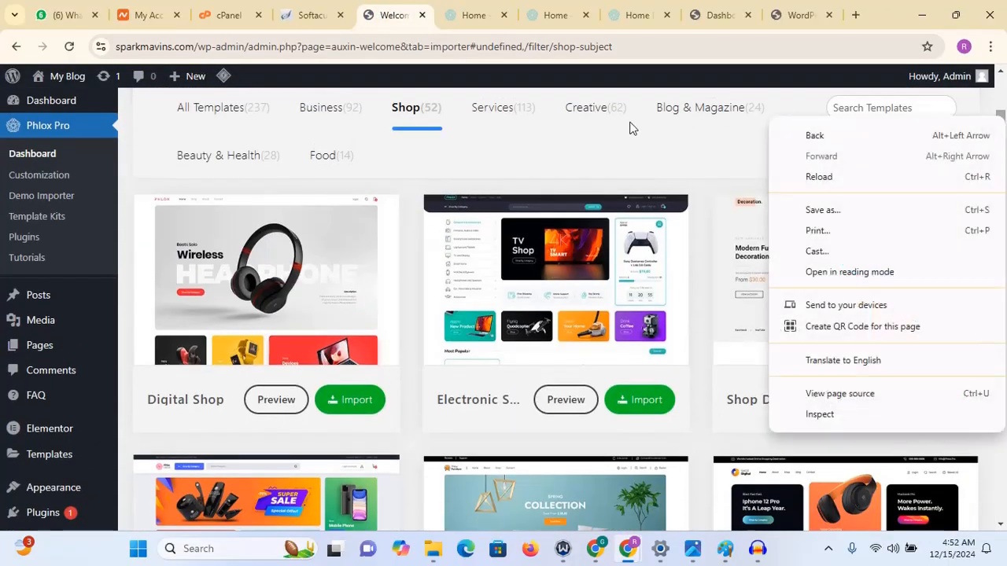
left_click(503, 109)
left_click(503, 108)
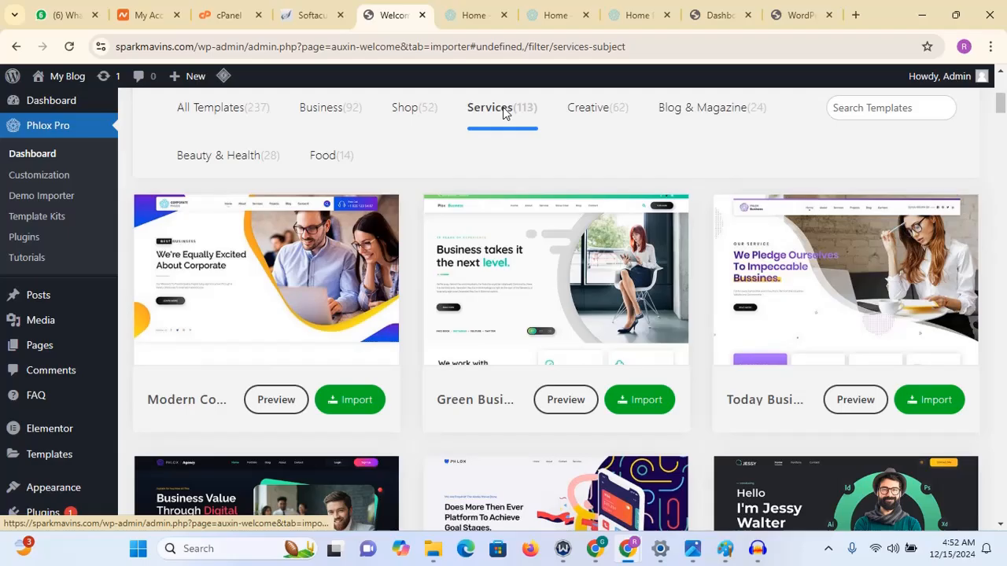
left_click(592, 108)
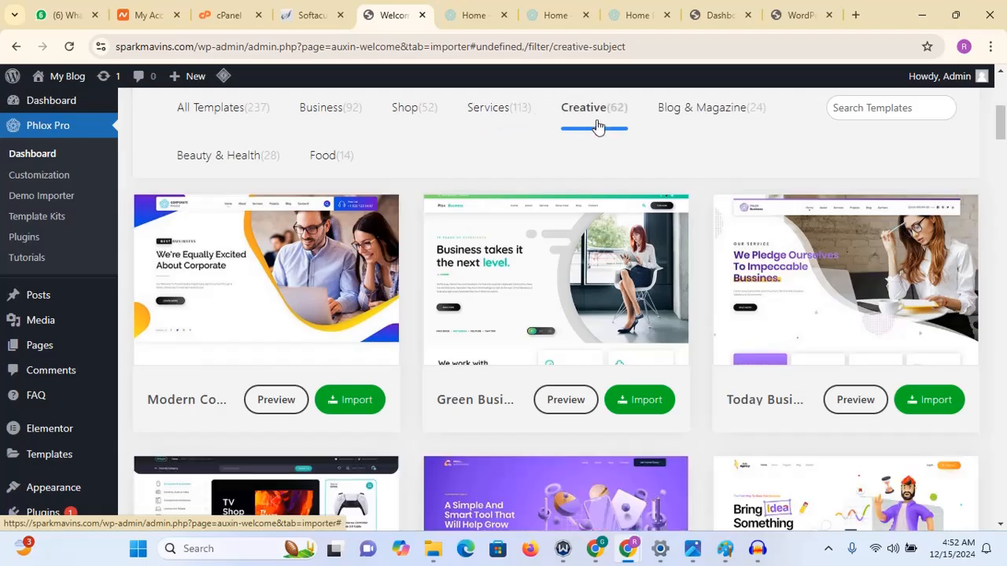
left_click(712, 124)
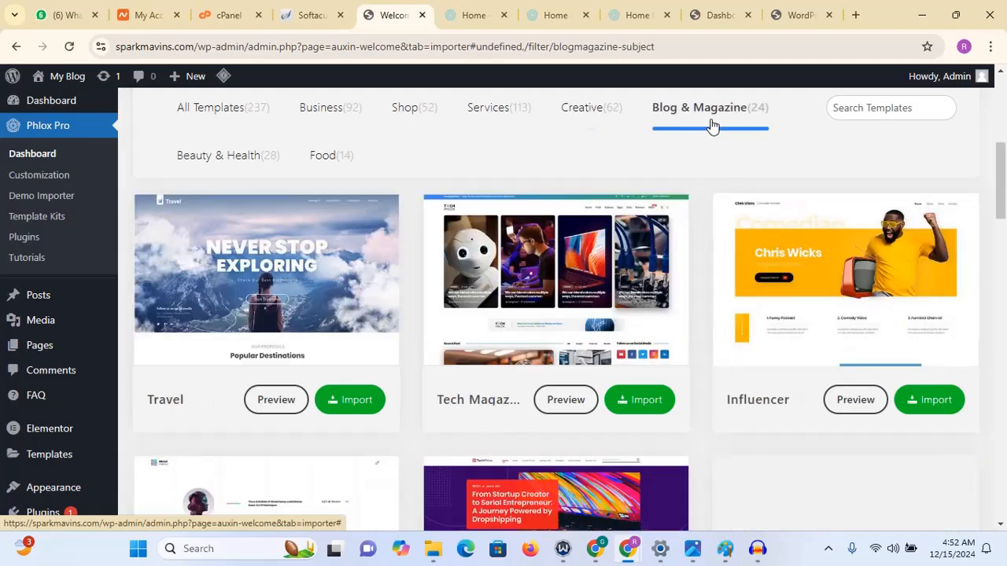
left_click(232, 171)
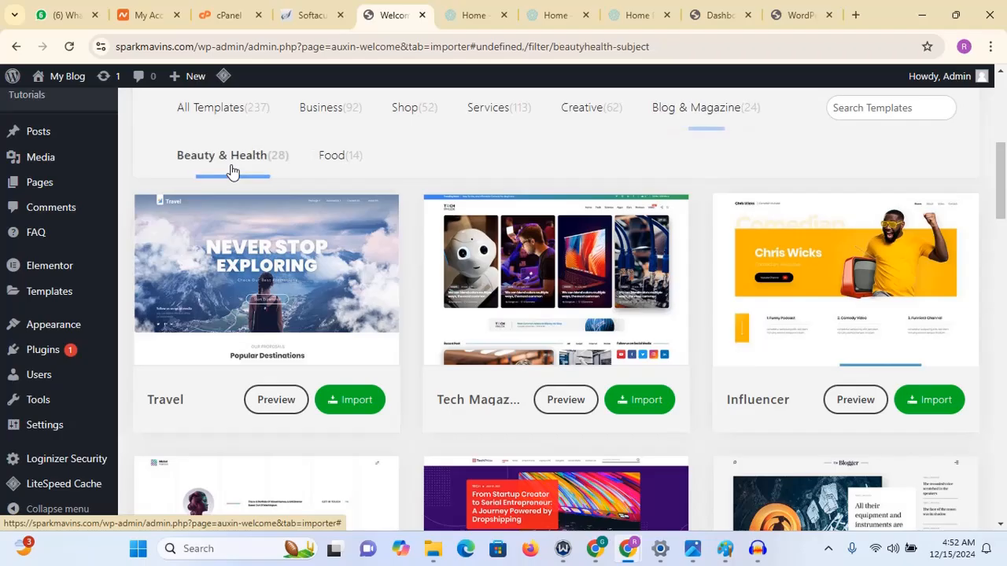
left_click(346, 158)
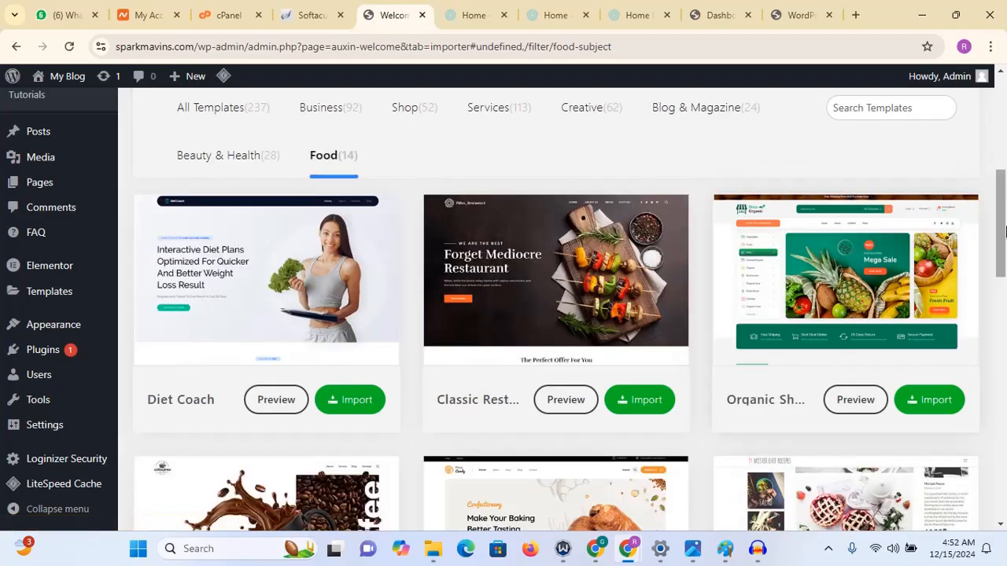
- Preview the Classic Restaurant demo site, scroll through it, and close the open preview tabs
mouse_move(1004, 228)
left_mouse_down()
mouse_move(977, 404)
mouse_move(1002, 240)
left_mouse_up()
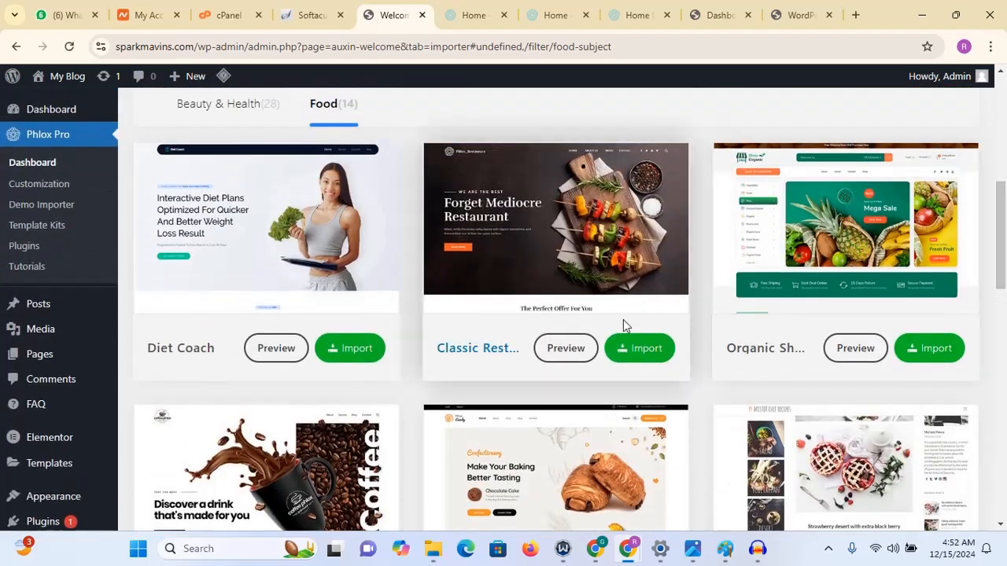
left_click(555, 350)
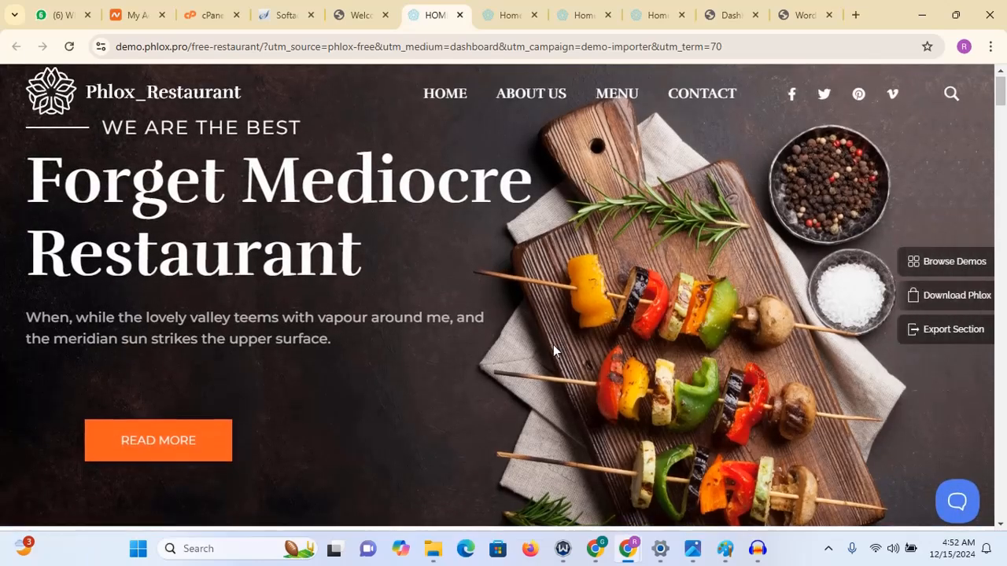
scroll(554, 349, "down", 10)
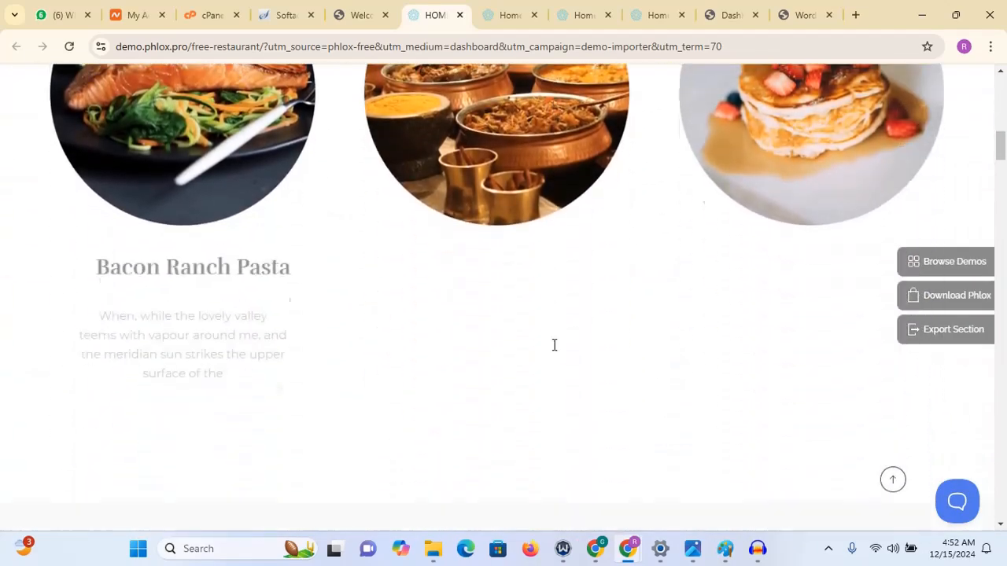
scroll(553, 345, "down", 10)
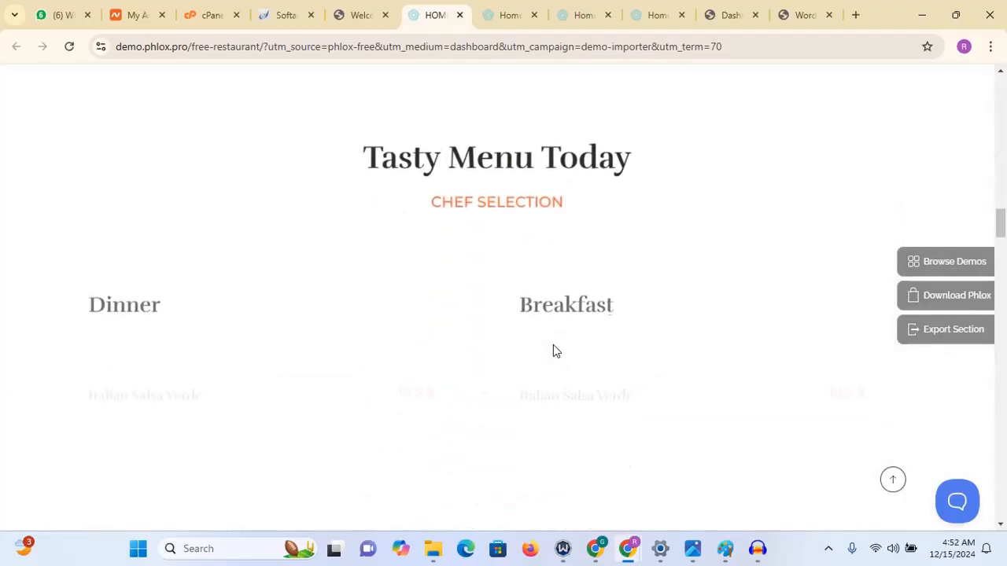
left_click(460, 16)
left_click(460, 16)
left_click(460, 16)
left_click(460, 16)
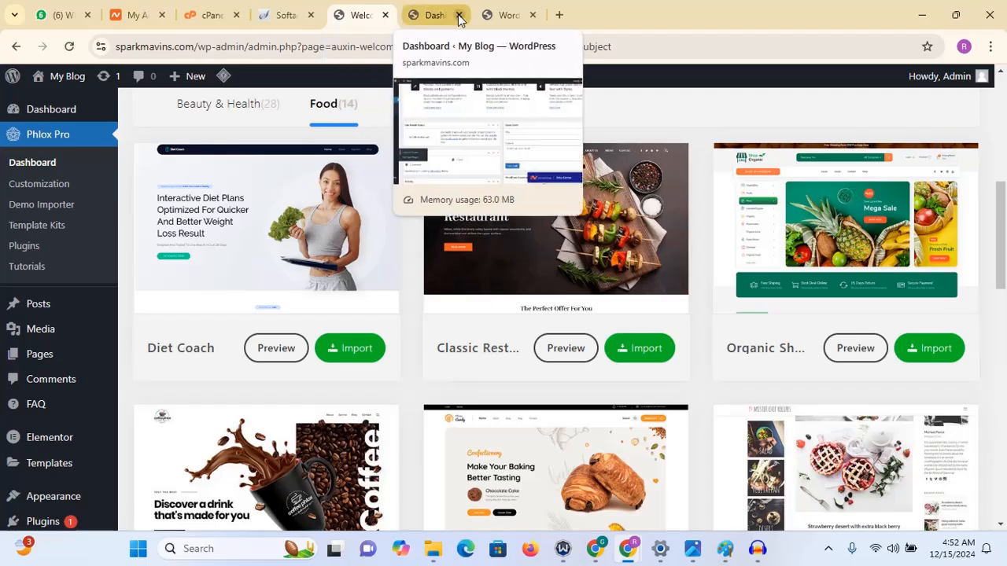
left_click(460, 15)
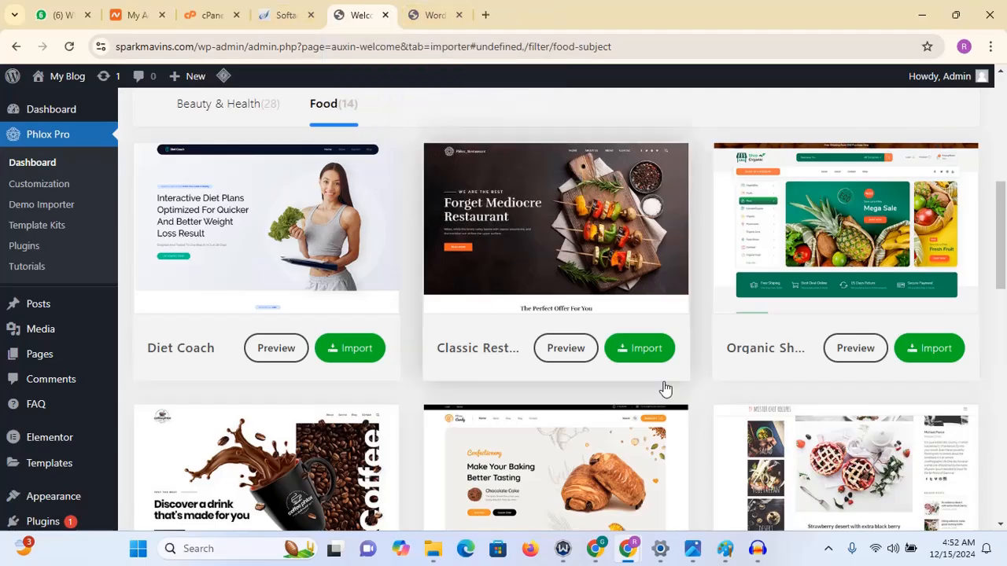
- Show all templates again and search the demo templates for agency
left_click_drag(1005, 233, 1006, 189)
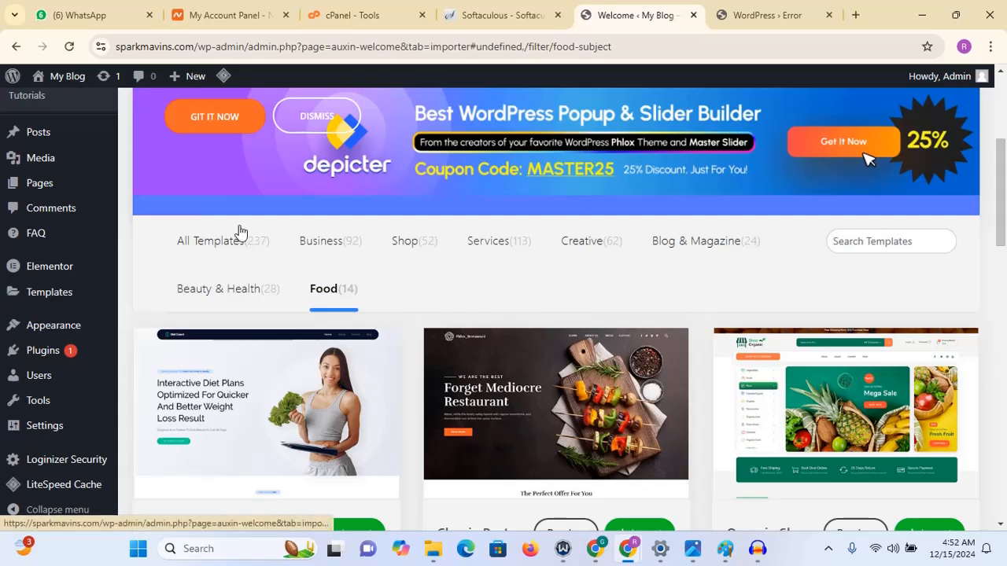
left_click(214, 238)
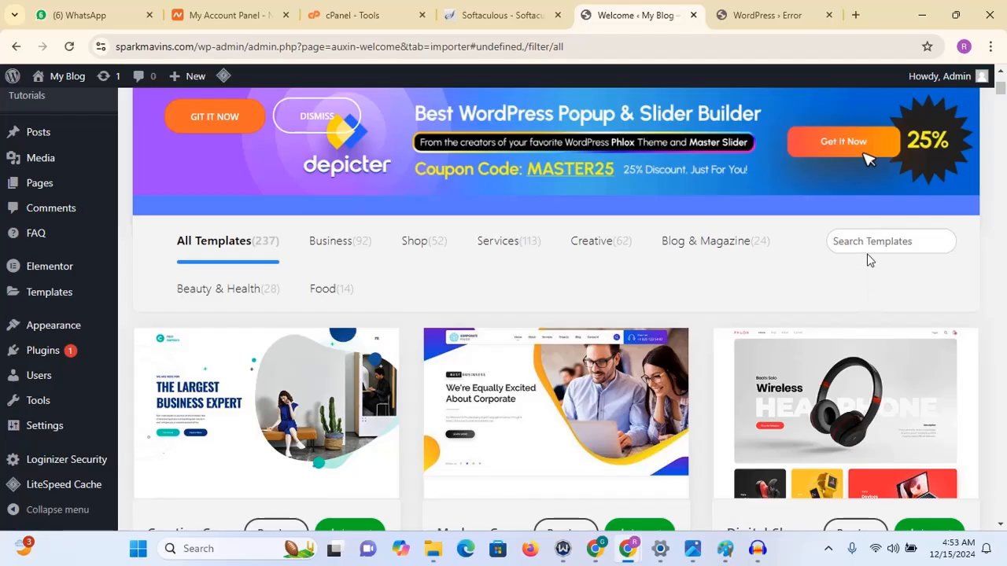
left_click(863, 239)
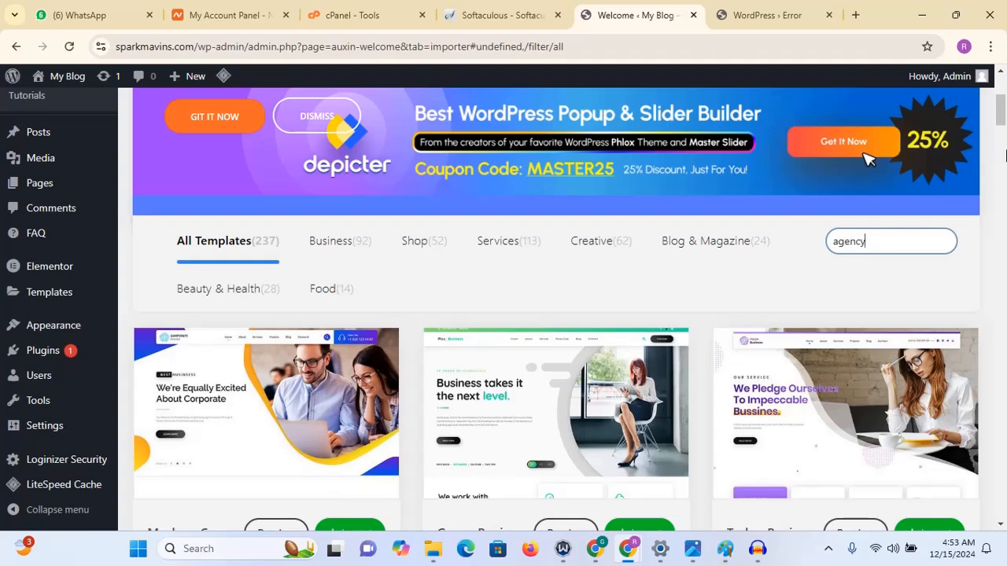
- Preview the Advertising Agency demo in a new tab, look it over, and return to the Demo Importer
left_click_drag(1002, 112, 1001, 198)
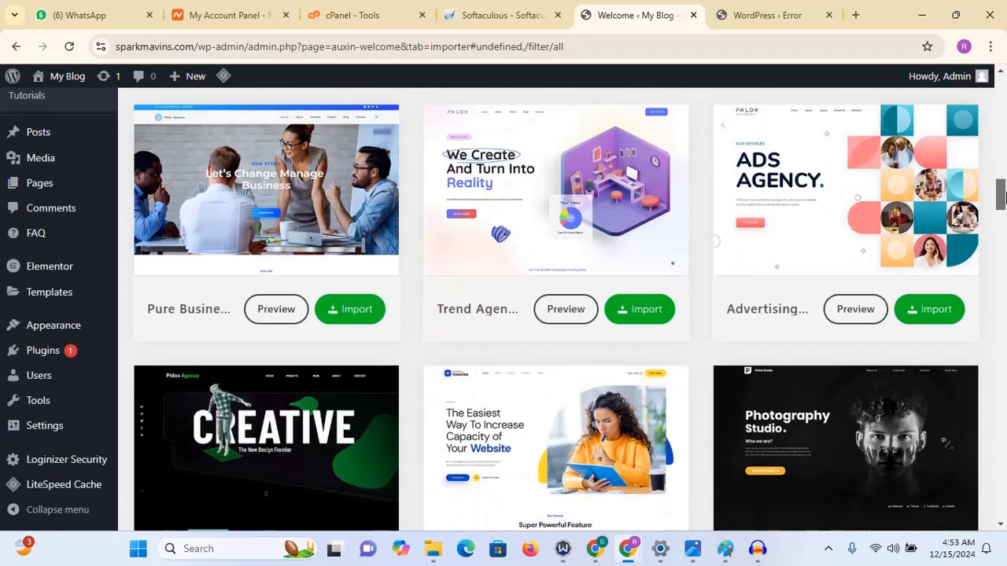
left_click(837, 323)
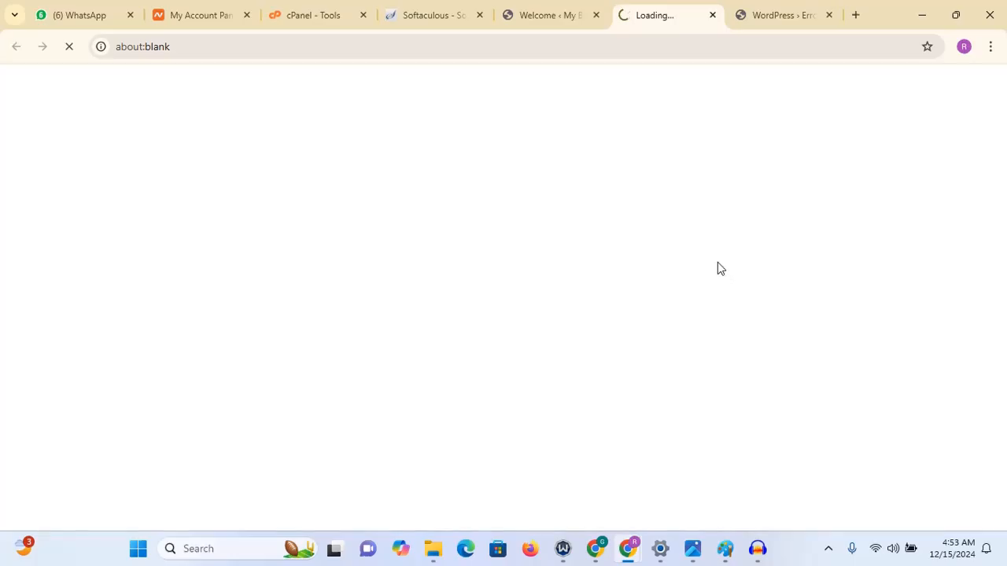
left_click(530, 11)
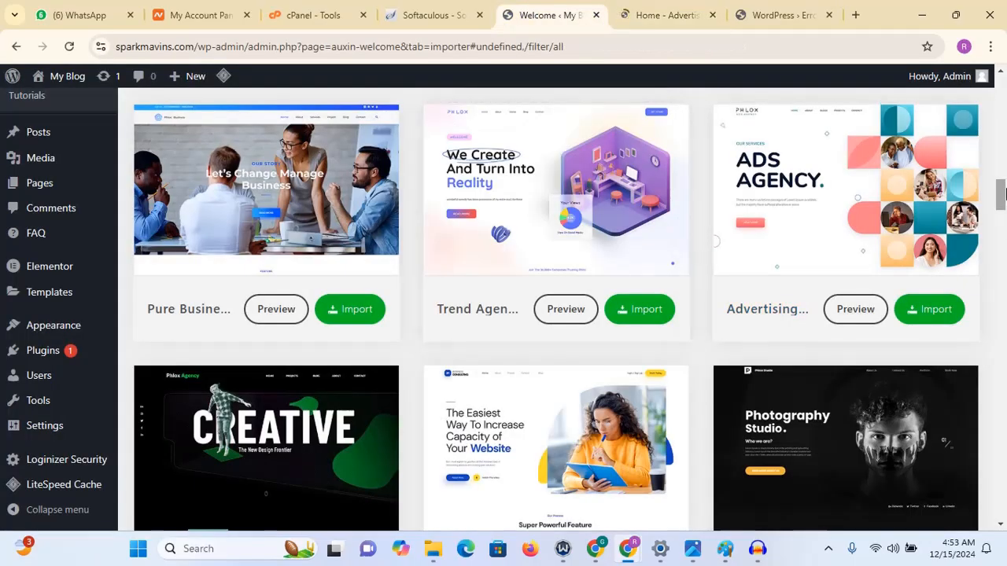
left_click_drag(1001, 198, 1001, 290)
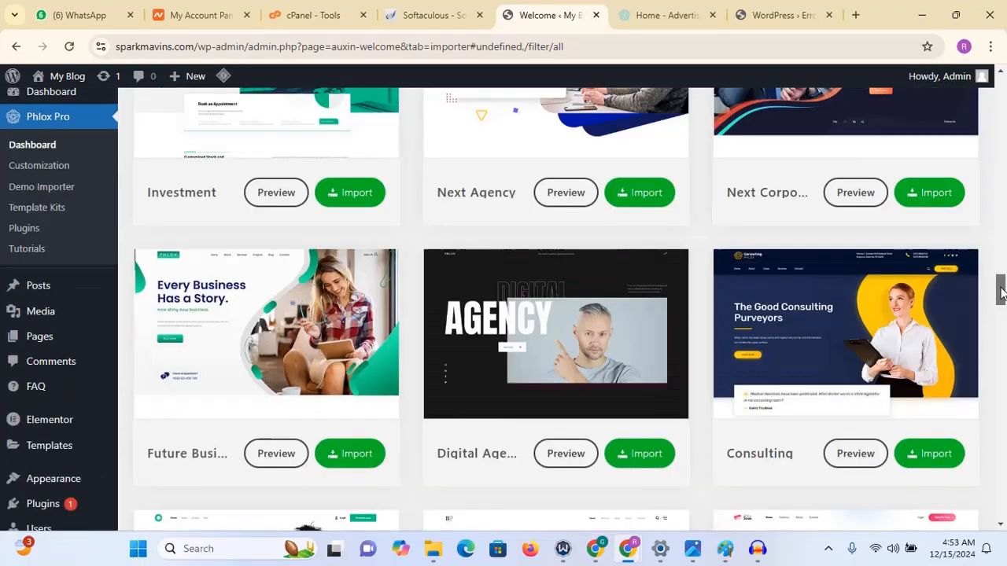
left_click(641, 18)
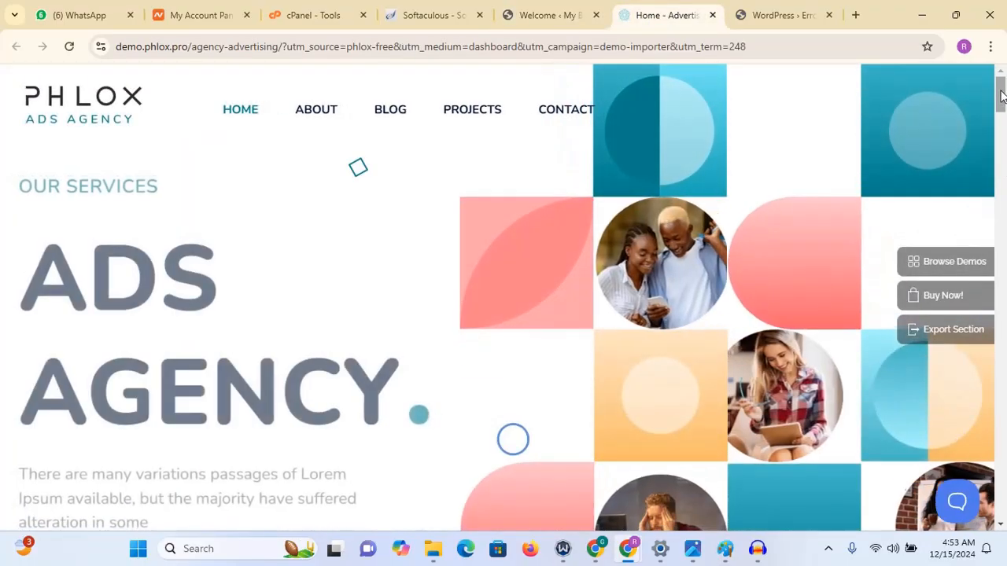
mouse_move(1001, 95)
left_mouse_down()
mouse_move(1004, 314)
mouse_move(1004, 83)
left_mouse_up()
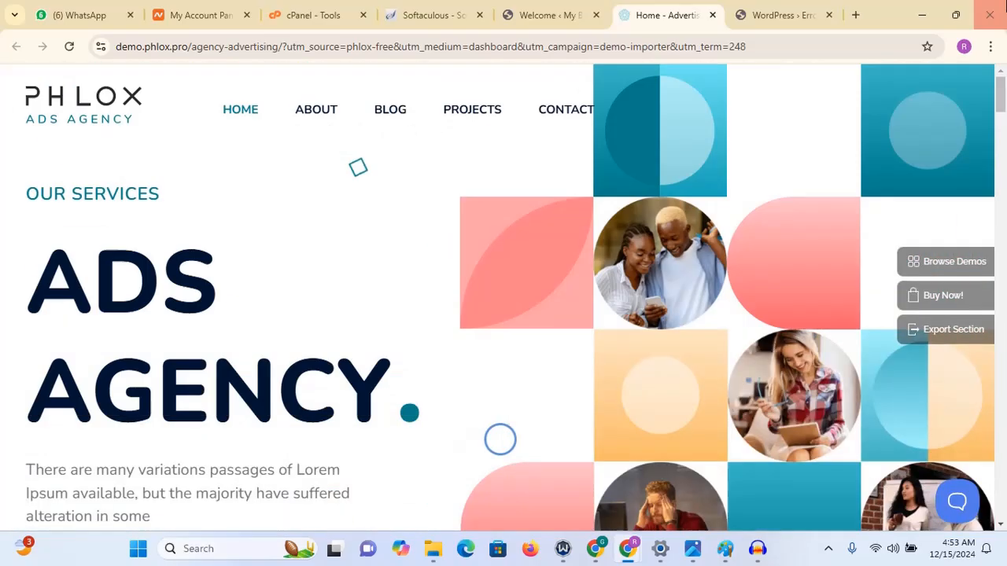
left_click(534, 15)
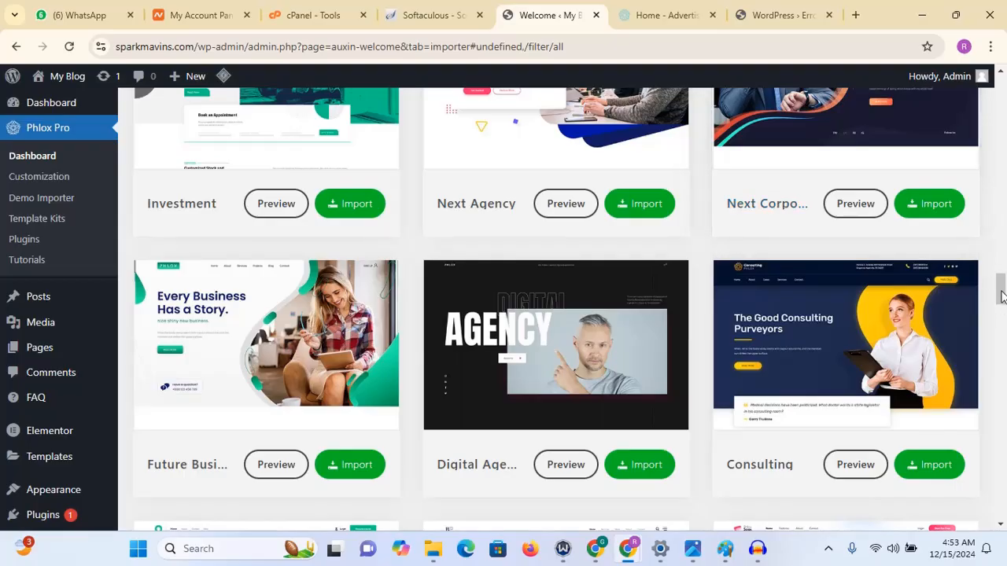
left_click_drag(1002, 295, 1005, 195)
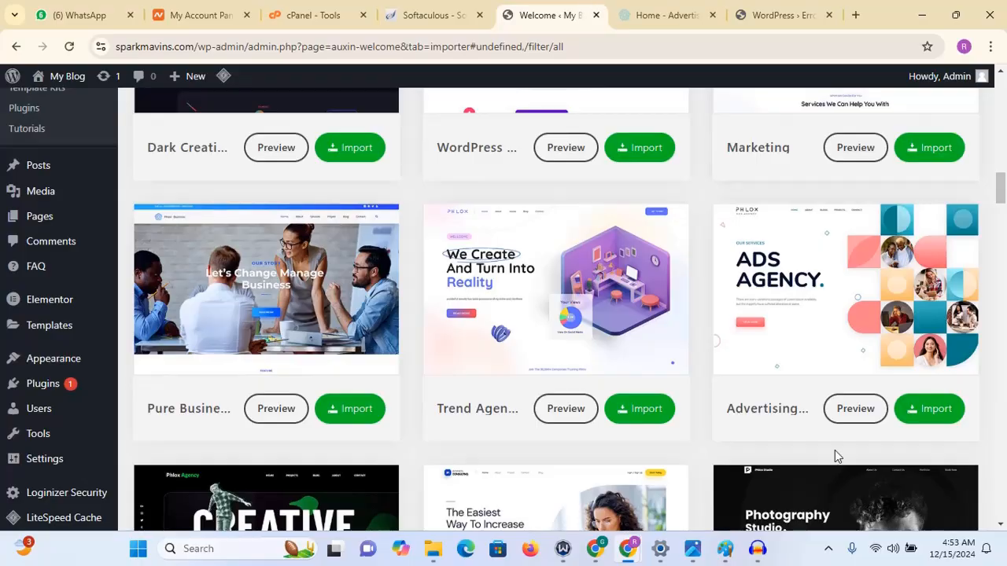
- Import the Advertising Agency demo as a complete pre-built website with media, installing its required plugins
left_click(929, 410)
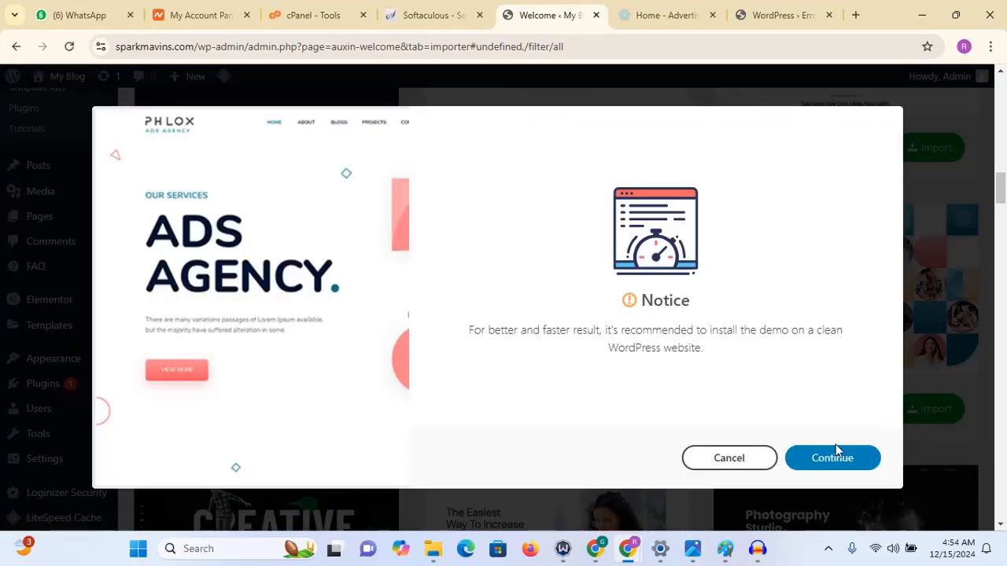
left_click(838, 456)
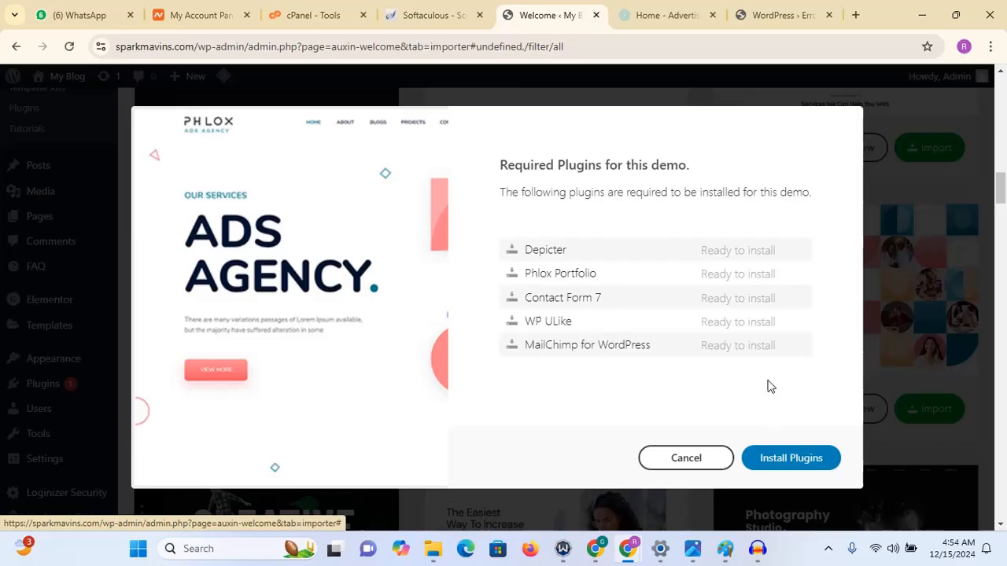
left_click(794, 467)
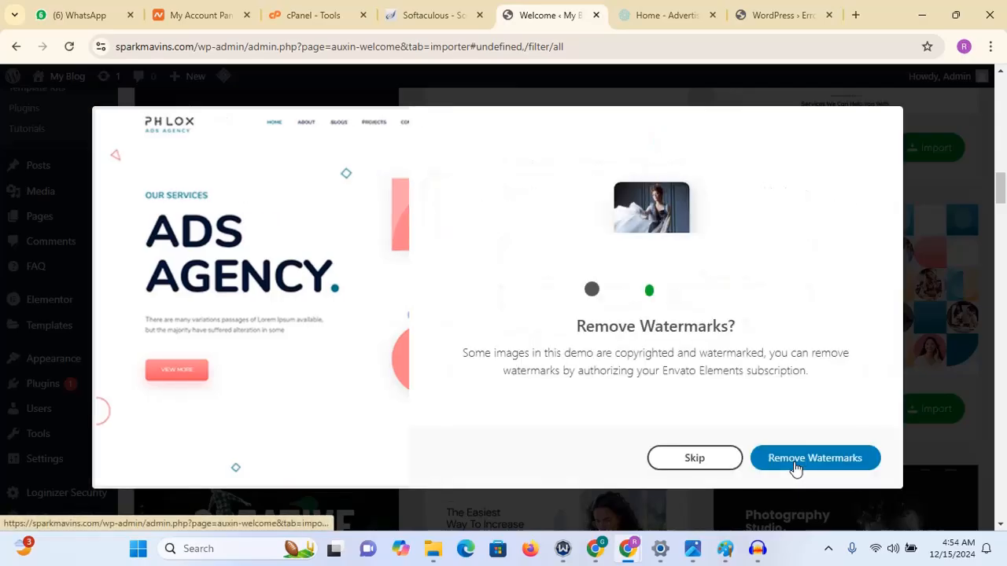
left_click(796, 464)
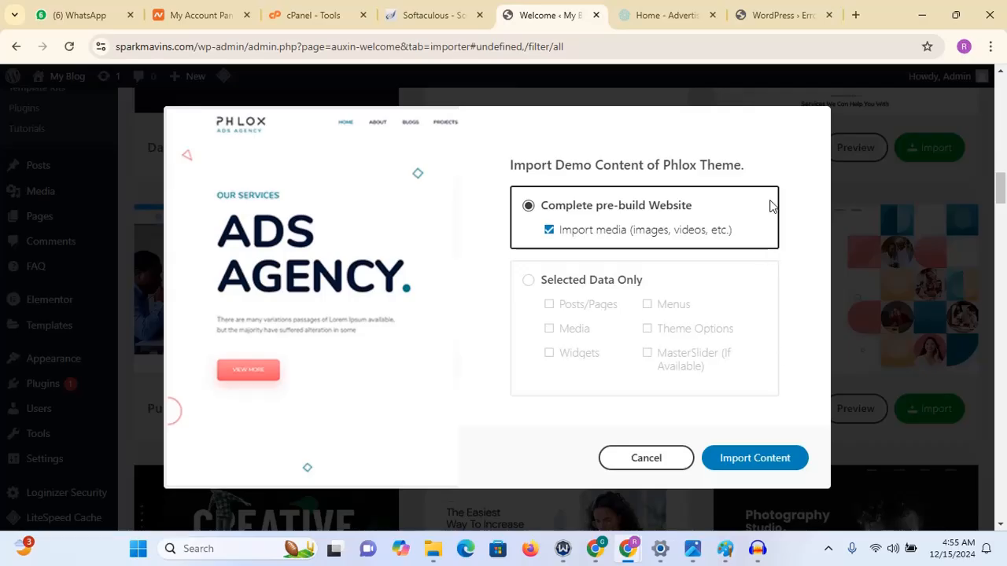
left_click(741, 464)
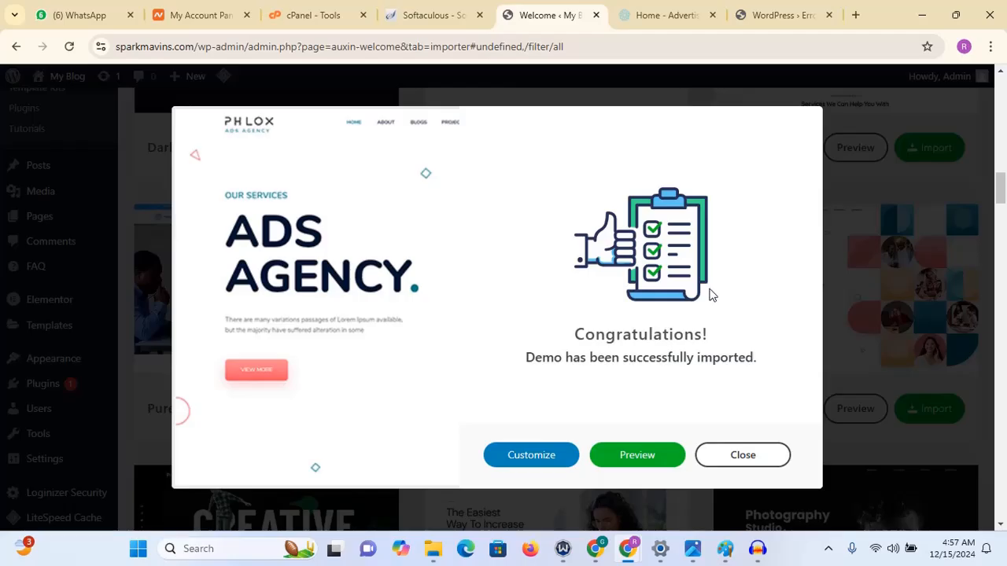
- Preview the imported site and browse through its About and Blog pages
left_click(637, 457)
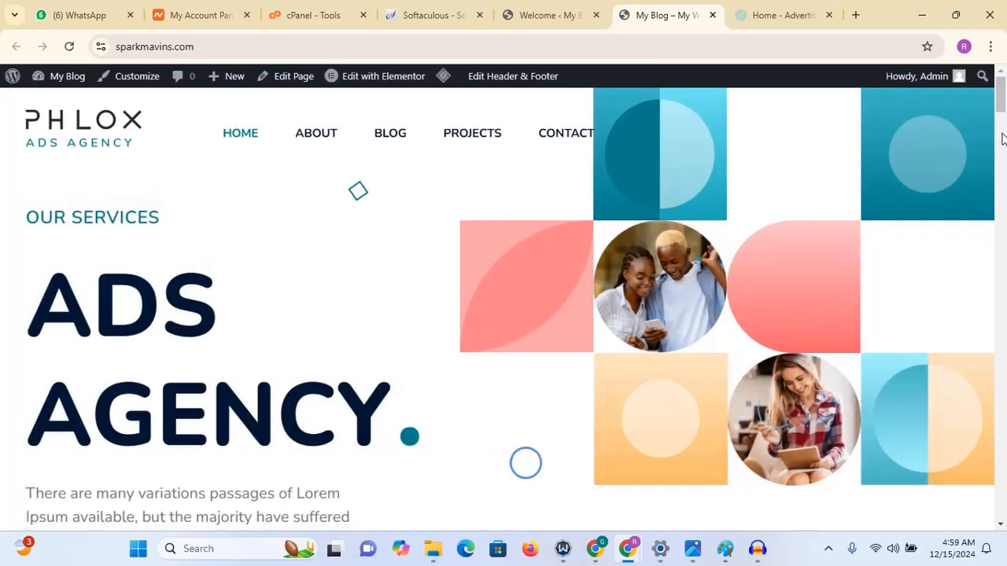
mouse_move(1003, 98)
left_mouse_down()
mouse_move(999, 548)
mouse_move(1000, 88)
left_mouse_up()
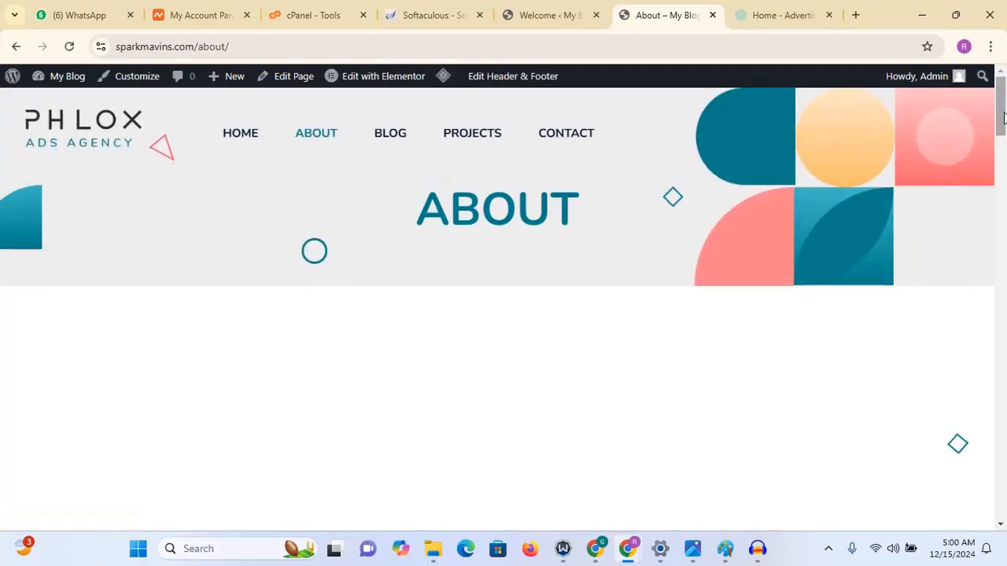
left_click_drag(1003, 116, 1005, 66)
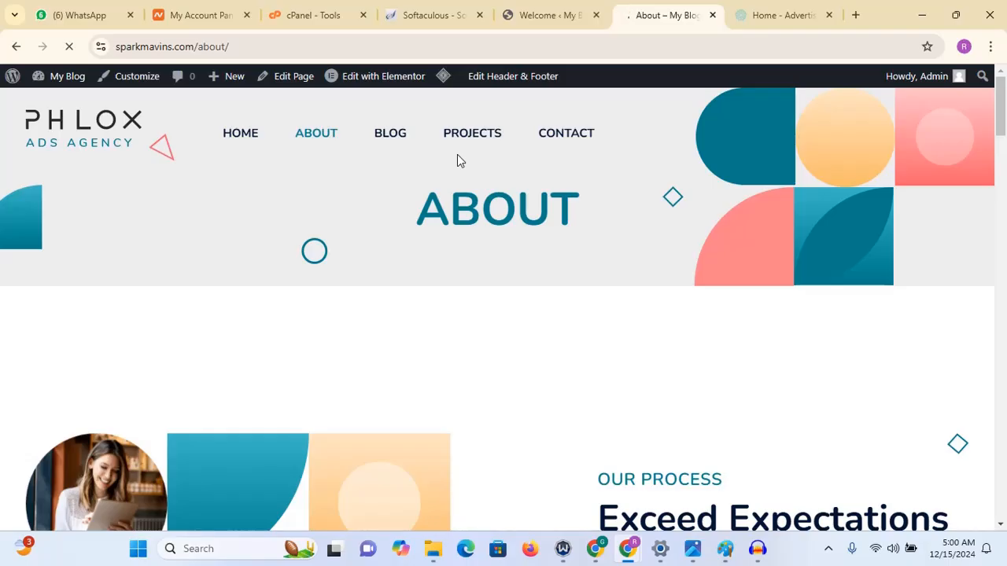
scroll(458, 154, "down", 2)
scroll(458, 155, "down", 8)
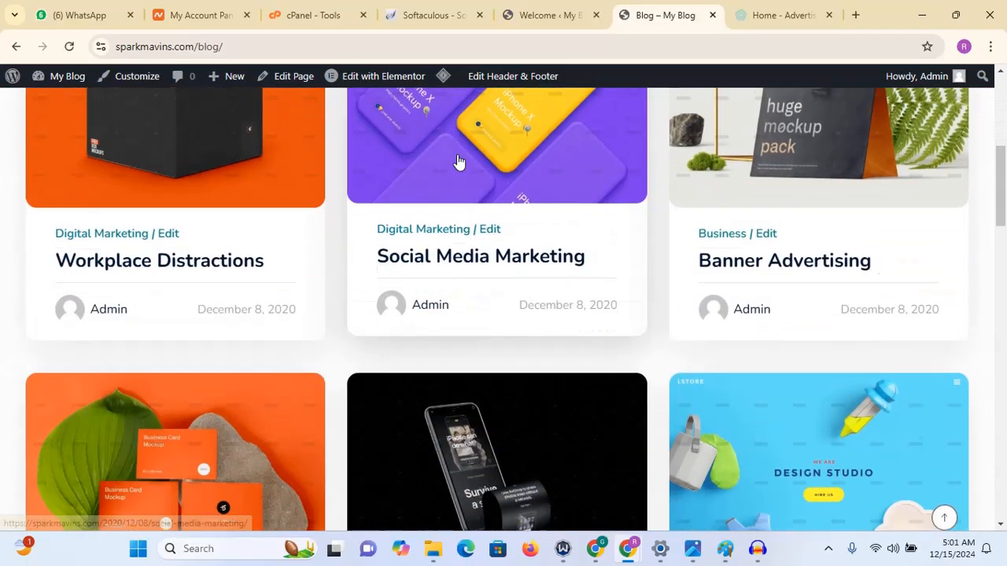
scroll(458, 160, "down", 10)
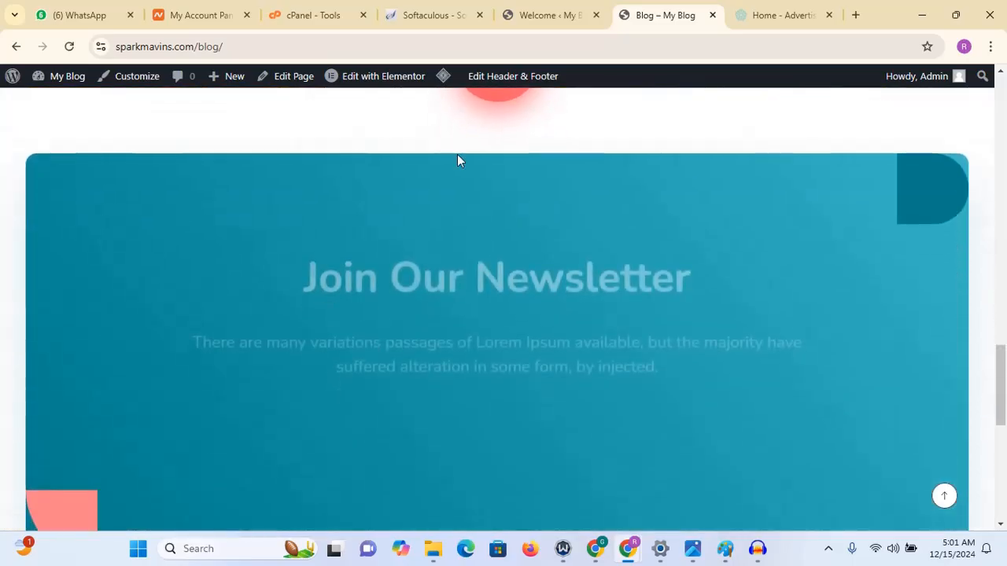
scroll(458, 159, "up", 2)
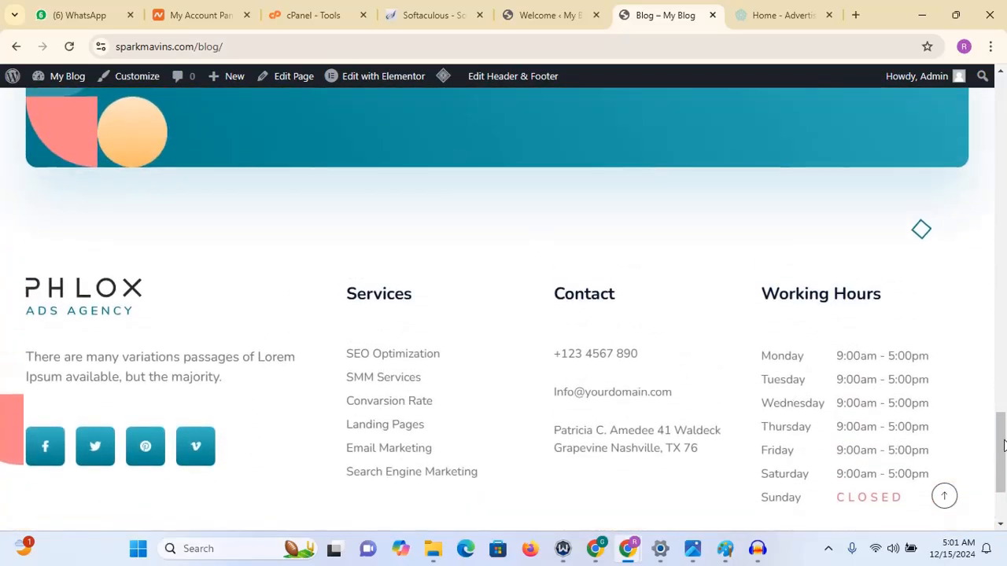
left_click_drag(1000, 449, 1001, 87)
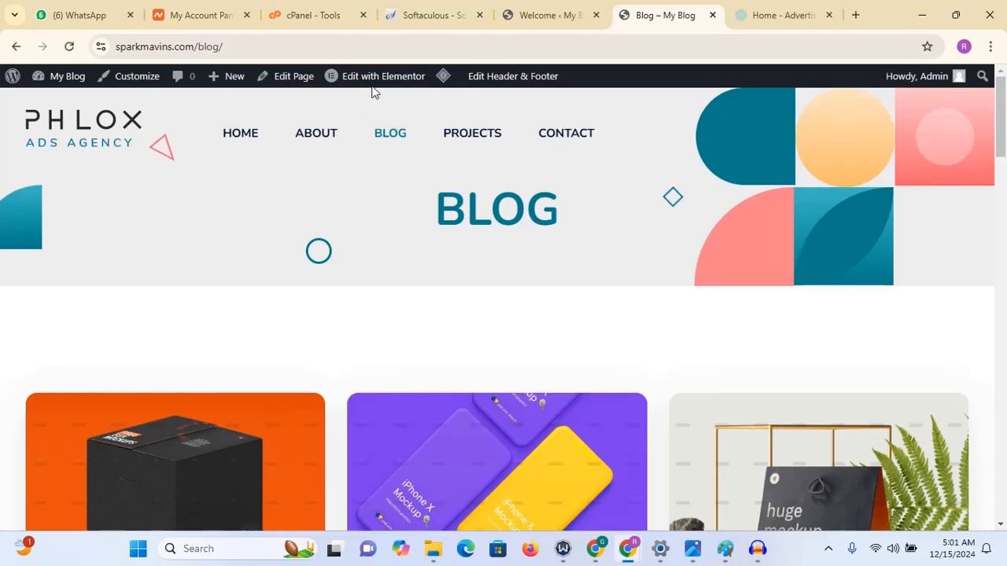
- Browse the imported site's Projects and Contact pages, scrolling through the contact form and footer, then return Home
left_click(470, 138)
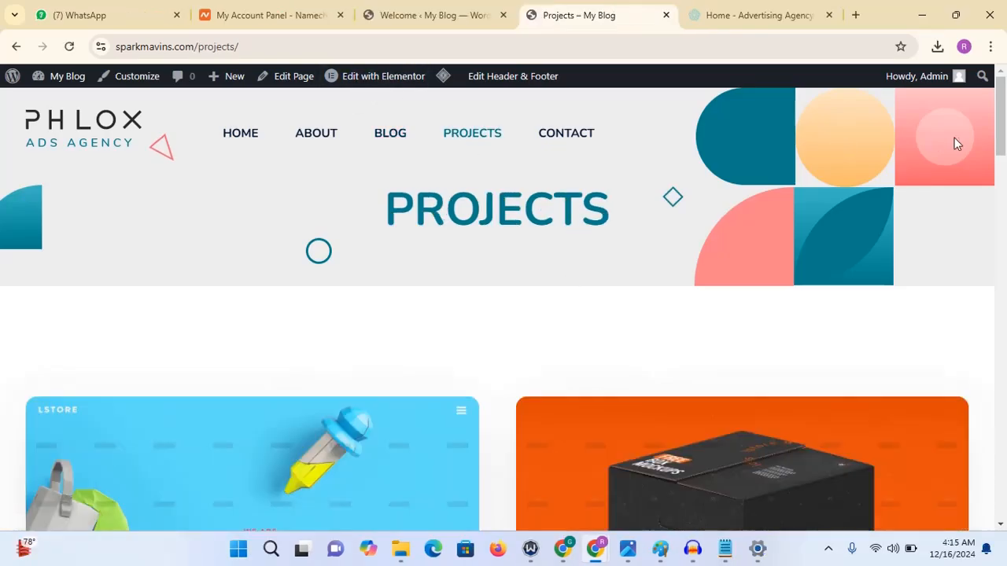
mouse_move(1004, 112)
left_mouse_down()
mouse_move(1004, 415)
mouse_move(1002, 113)
left_mouse_up()
left_click(567, 147)
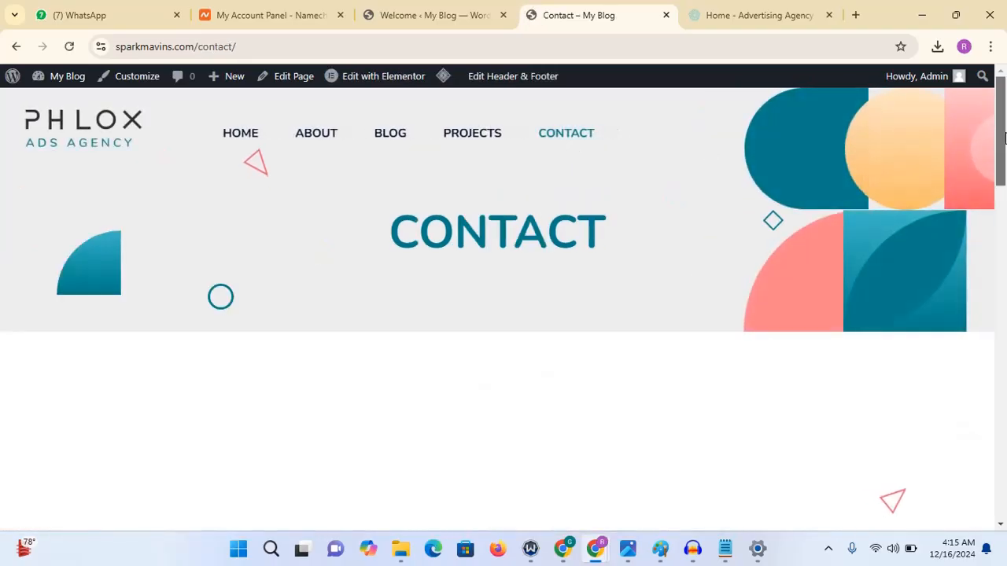
left_click_drag(1002, 142, 1005, 225)
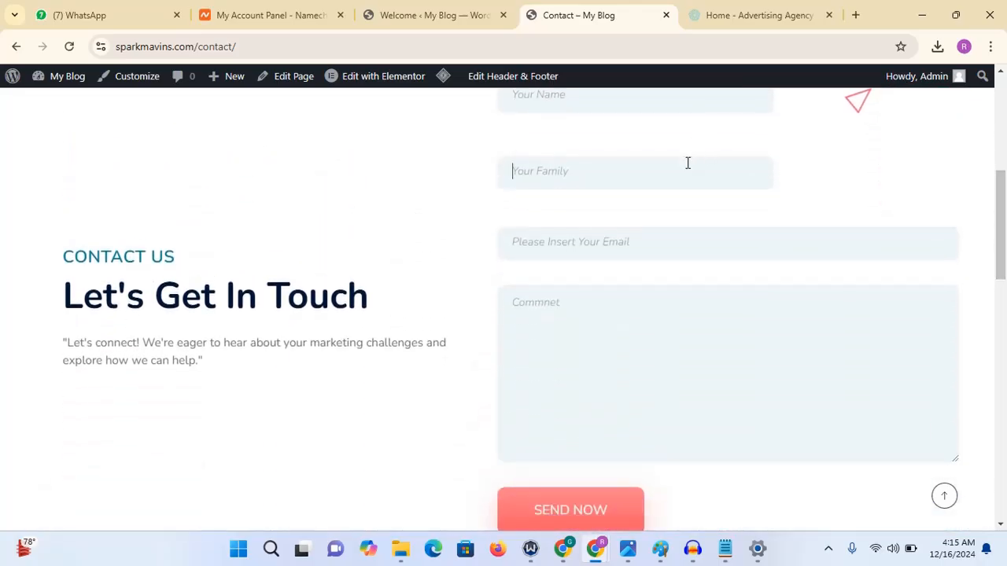
scroll(988, 250, "down", 3)
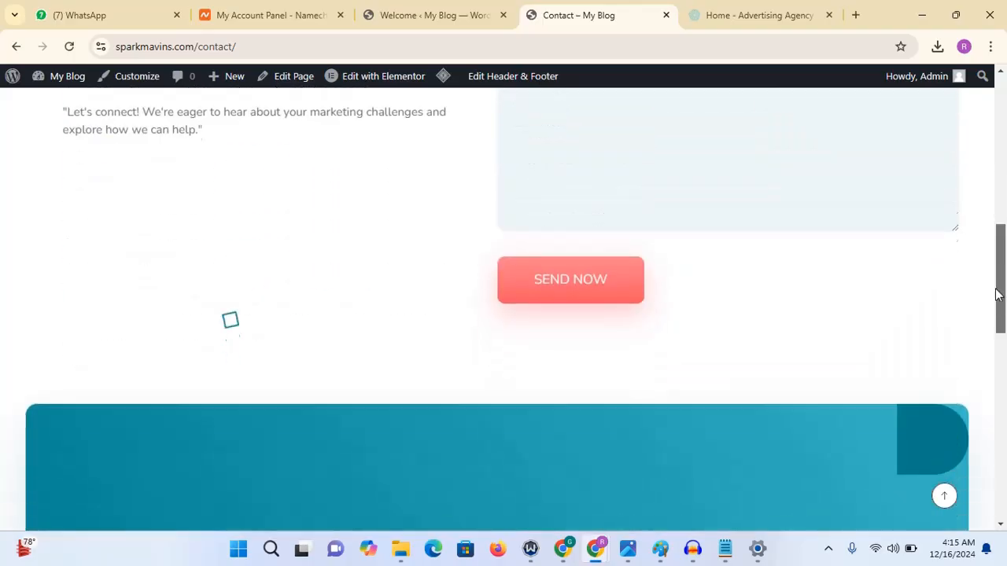
left_click_drag(1004, 302, 958, 355)
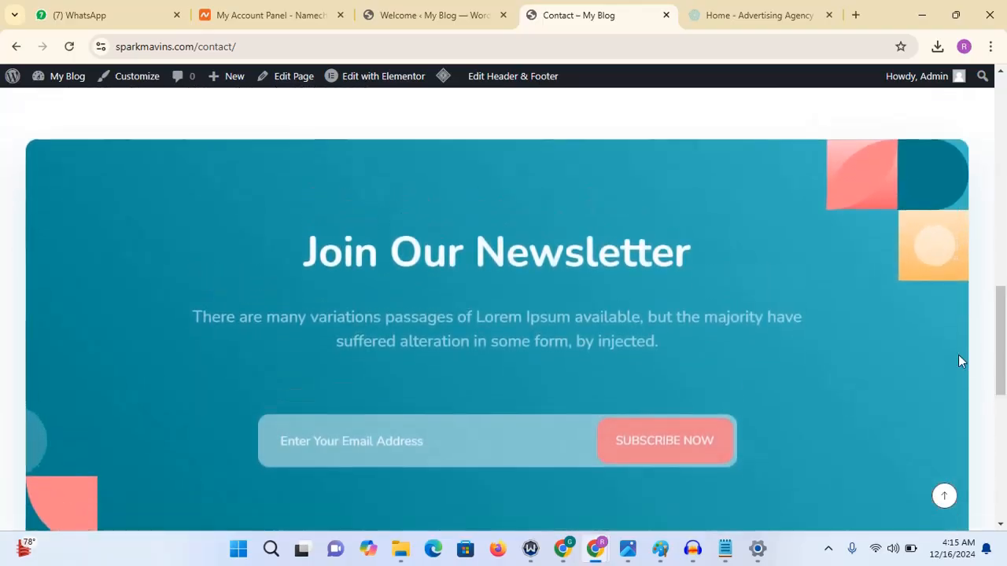
scroll(871, 412, "down", 8)
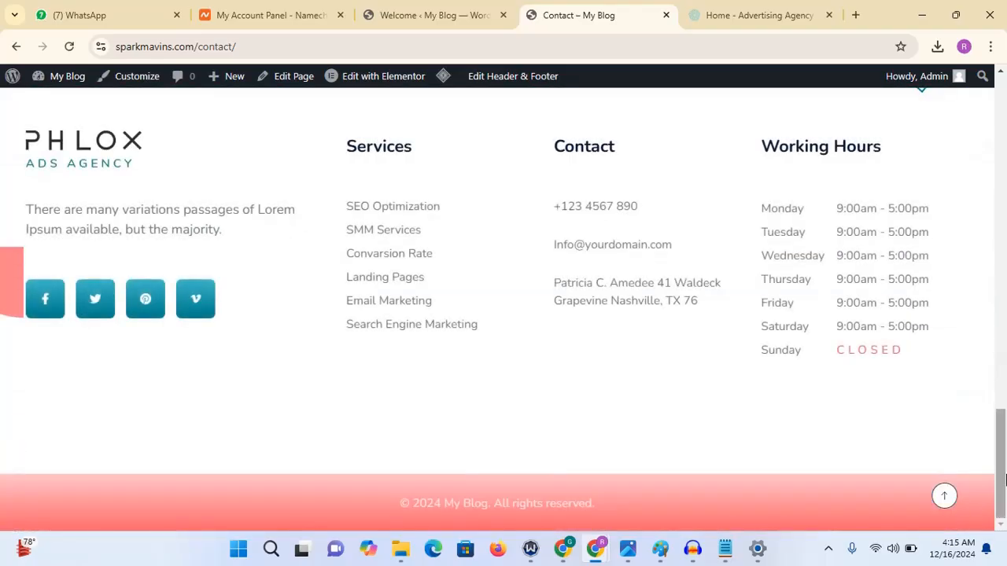
left_click_drag(1006, 480, 988, 137)
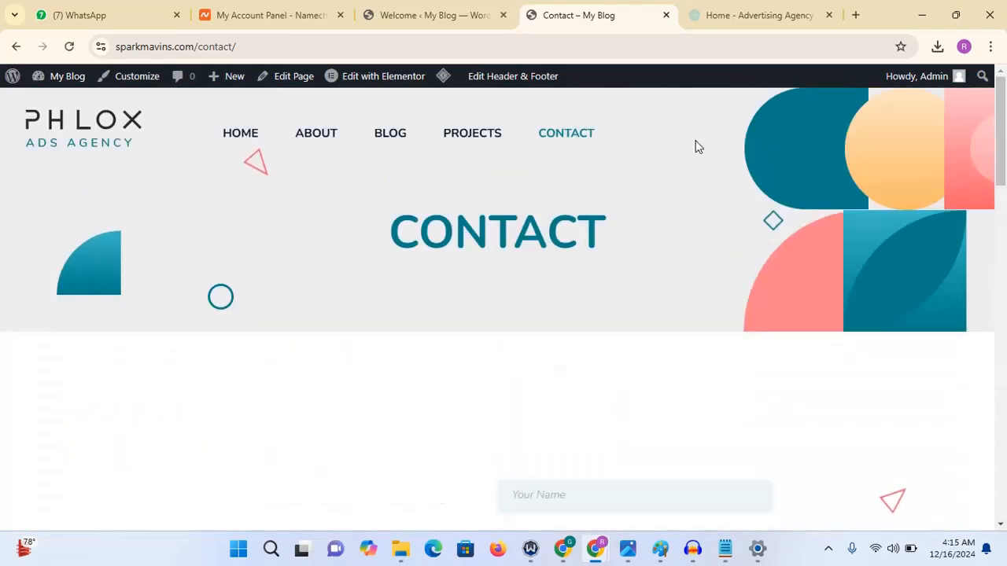
left_click(234, 138)
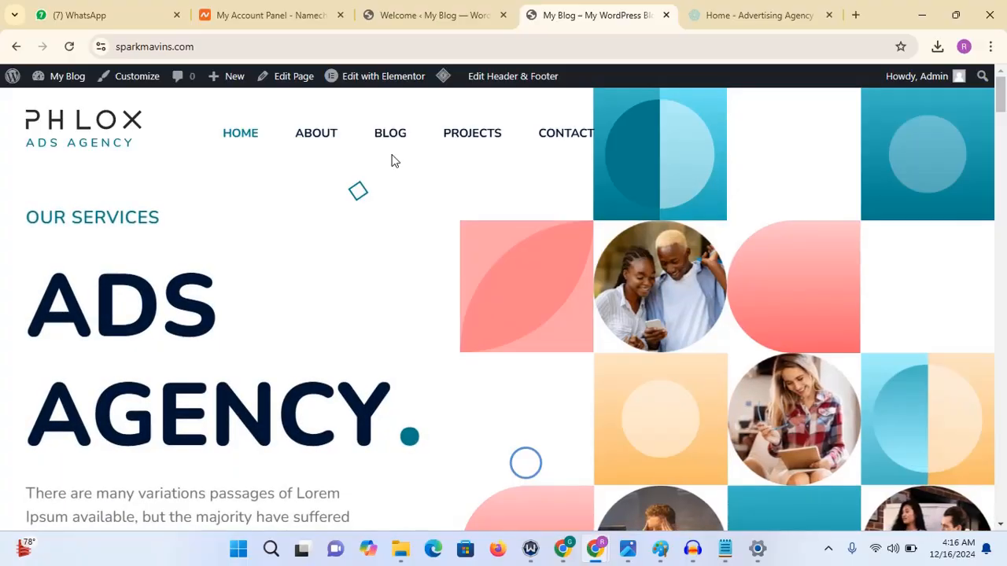
mouse_move(385, 82)
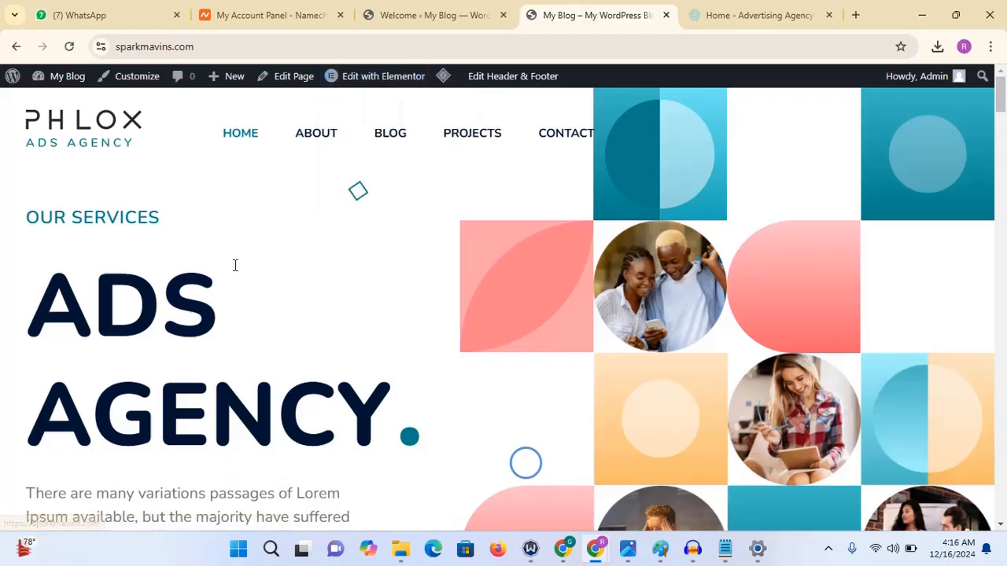
mouse_move(1004, 102)
left_mouse_down()
mouse_move(1005, 472)
mouse_move(1004, 98)
left_mouse_up()
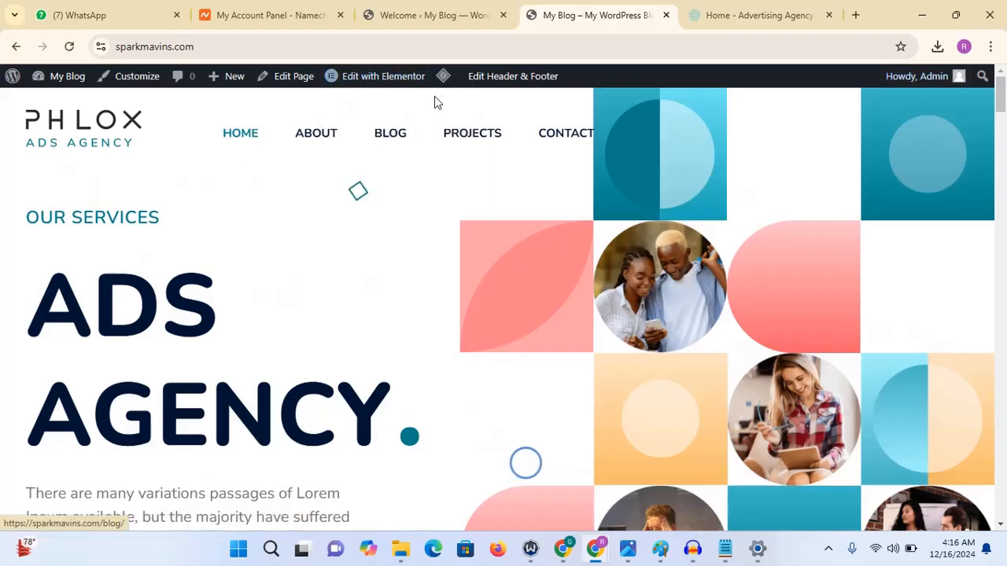
- Open the Home page in Elementor in a new tab and close the demo import confirmation dialog
left_click(405, 82)
left_click(423, 16)
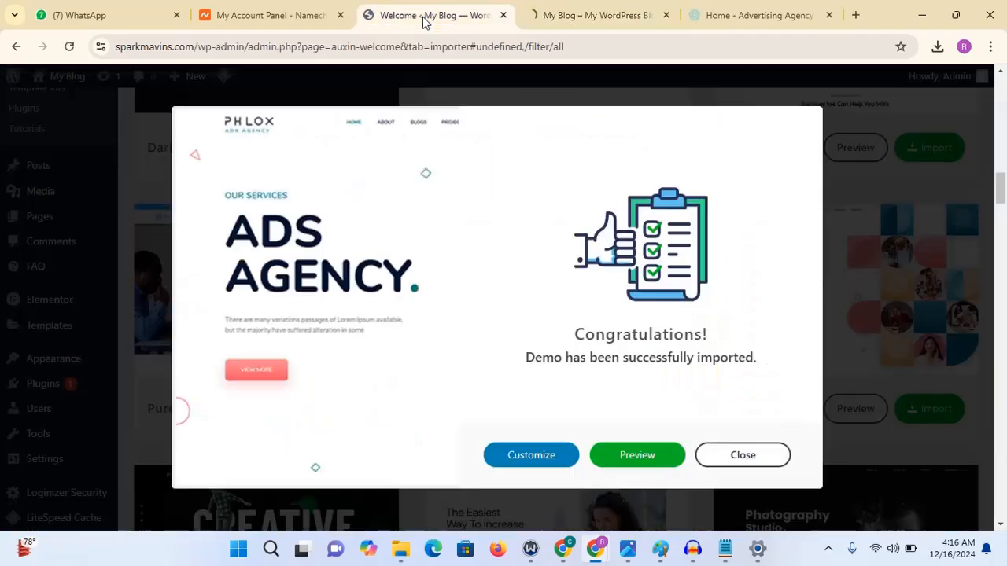
left_click(730, 458)
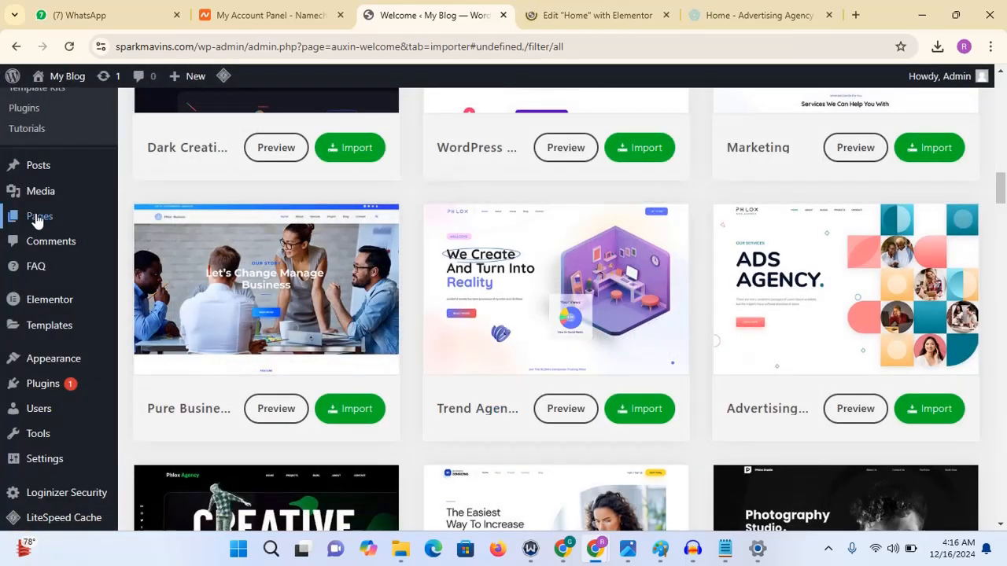
- From the Pages list, open the About page in Elementor in a new tab and reorder the editor tabs
mouse_move(86, 223)
left_click(132, 223)
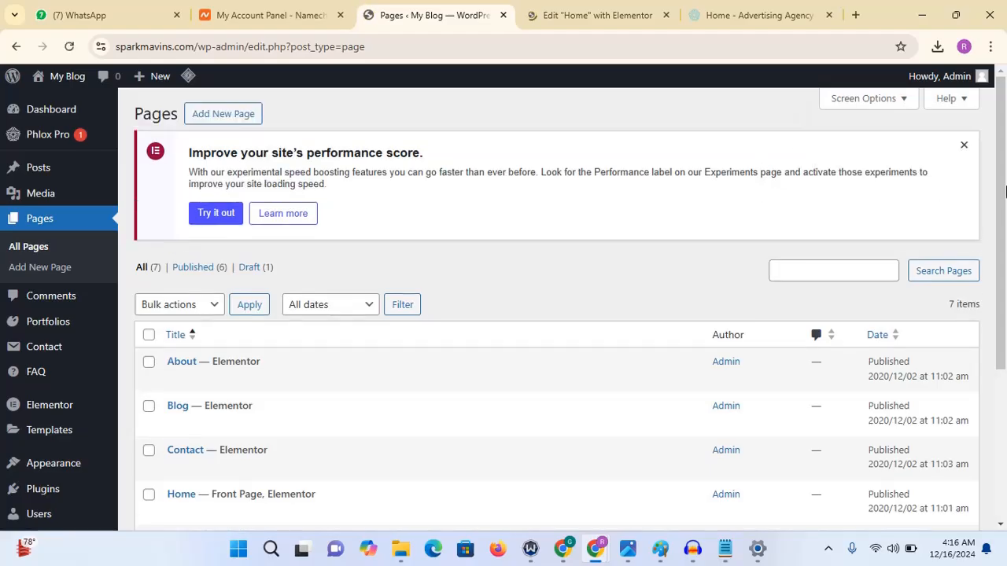
left_click_drag(1006, 192, 1006, 346)
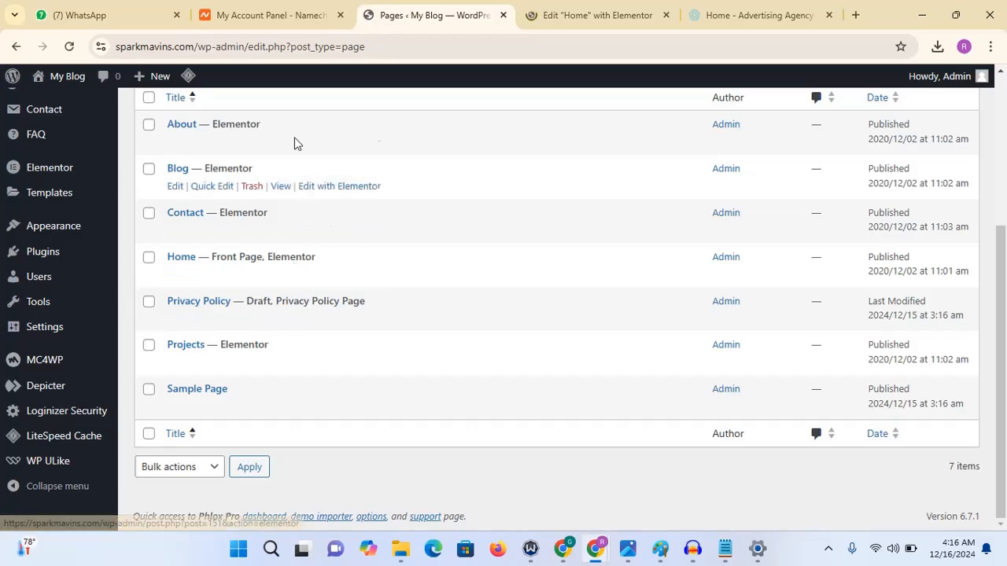
right_click(336, 149)
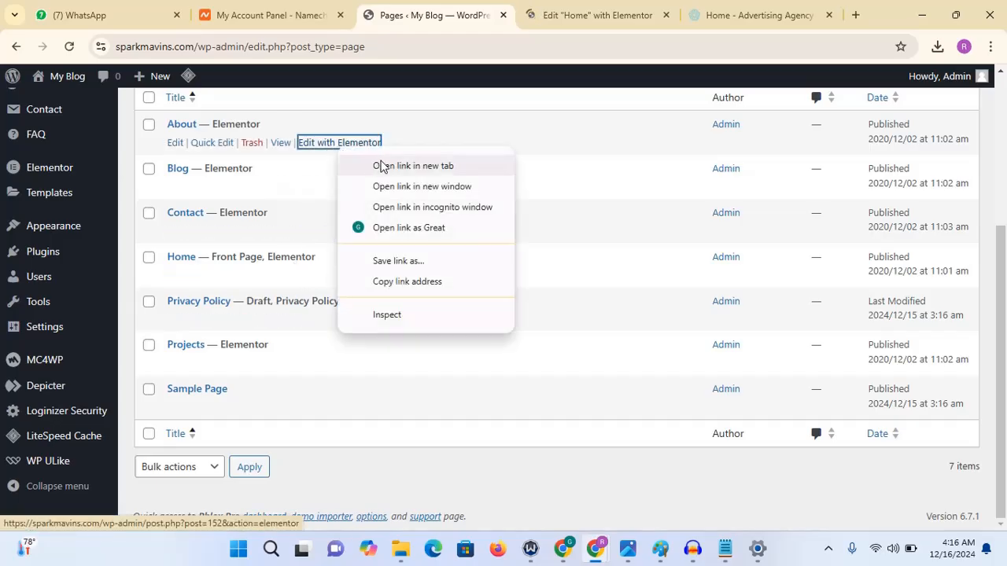
left_click(382, 165)
left_click(471, 15)
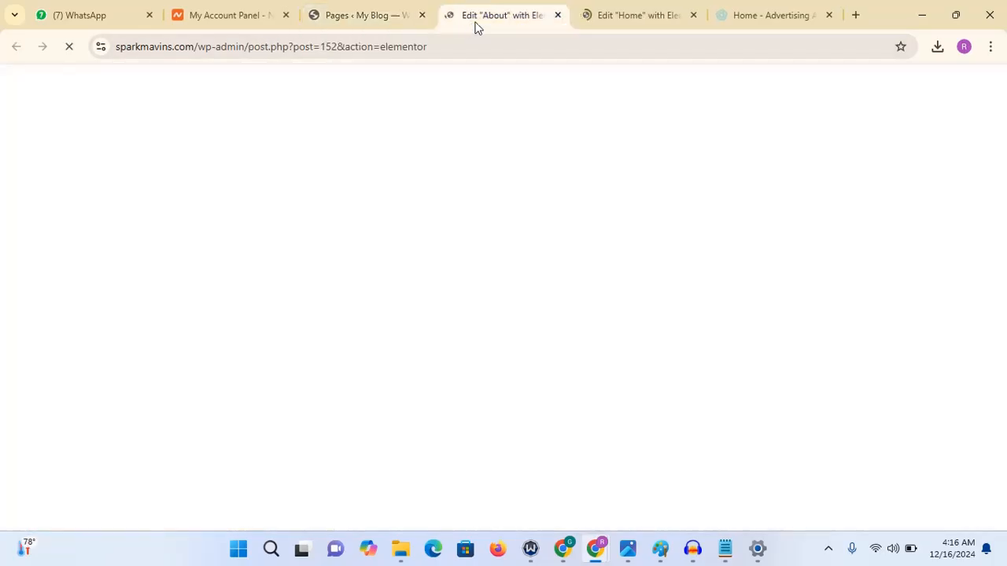
left_click(593, 19)
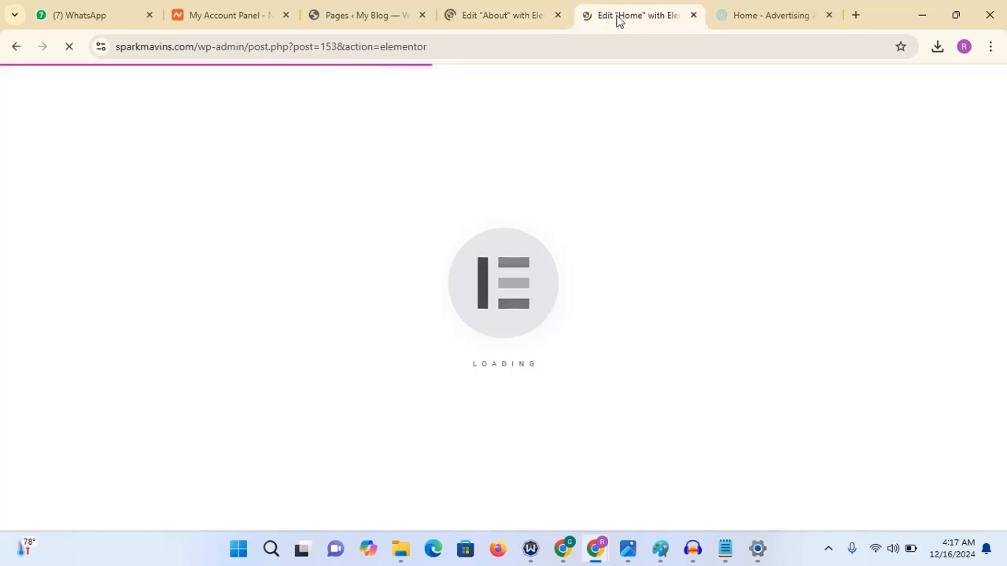
left_click_drag(618, 18, 483, 18)
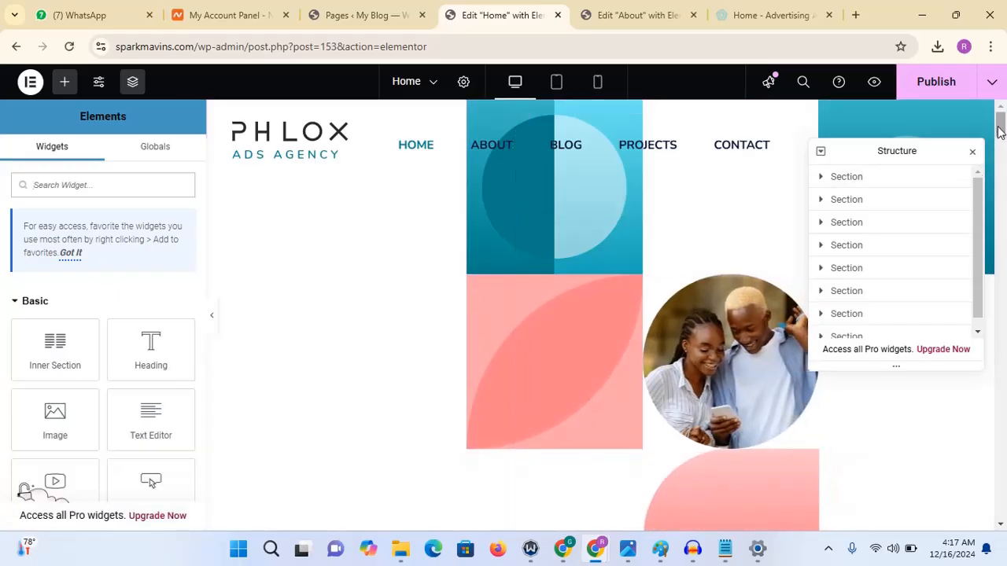
- Replace the Home hero's first circular image with DSC_5612finish-67015.png from the media library
mouse_move(999, 130)
left_mouse_down()
mouse_move(1001, 146)
mouse_move(1003, 133)
left_mouse_up()
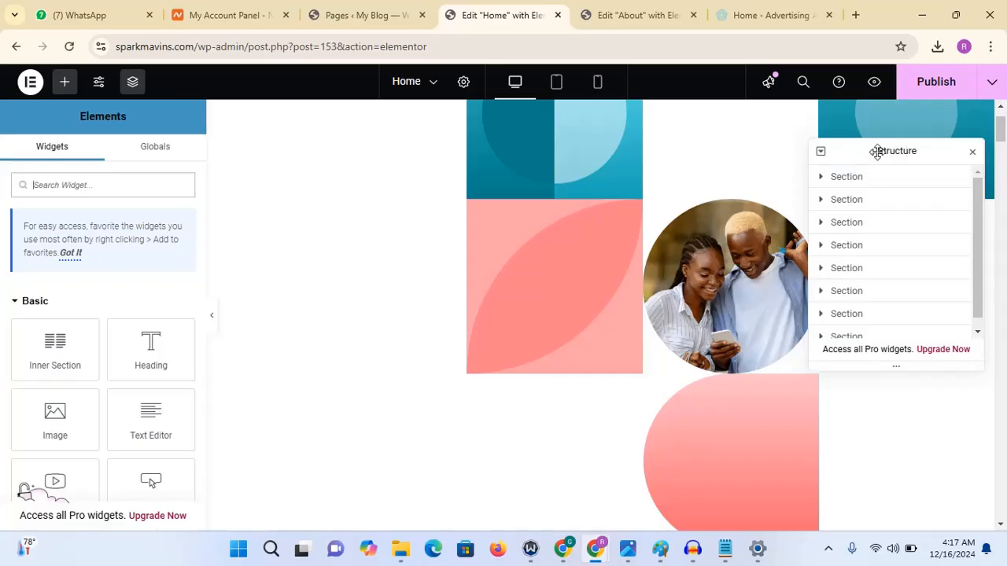
left_click_drag(1002, 123, 1003, 161)
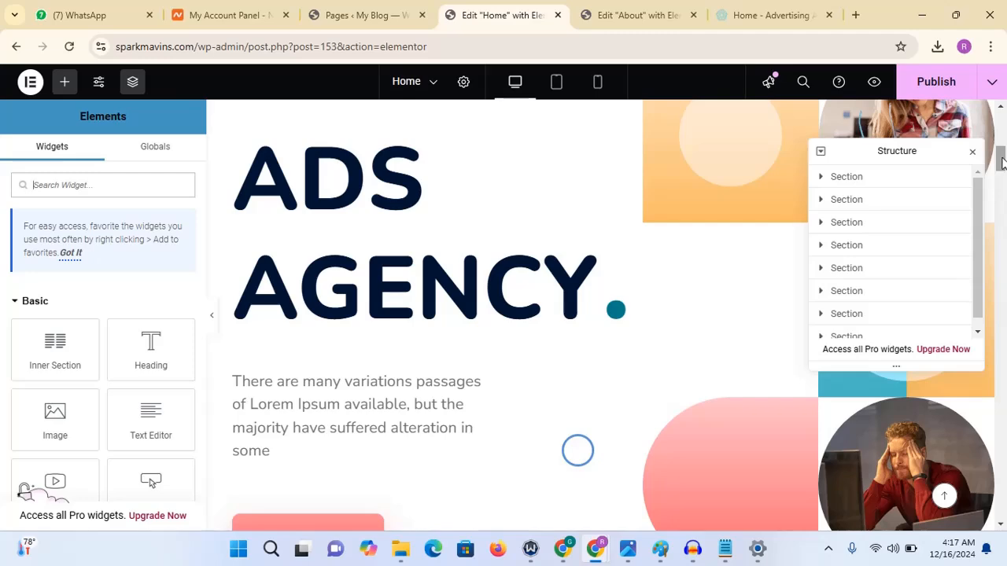
mouse_move(1003, 161)
left_mouse_down()
mouse_move(1002, 122)
mouse_move(1003, 153)
left_mouse_up()
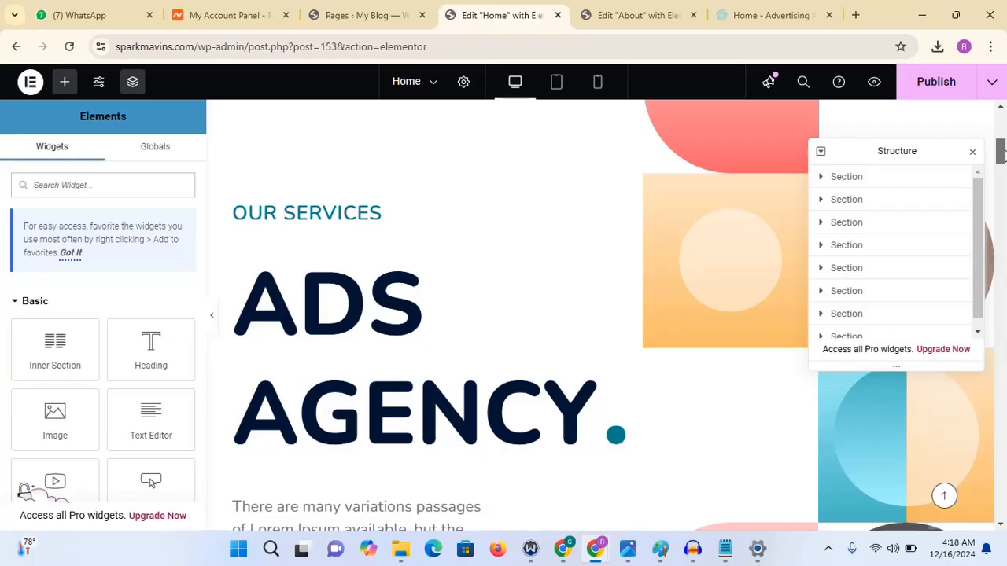
left_click_drag(1002, 155, 1002, 120)
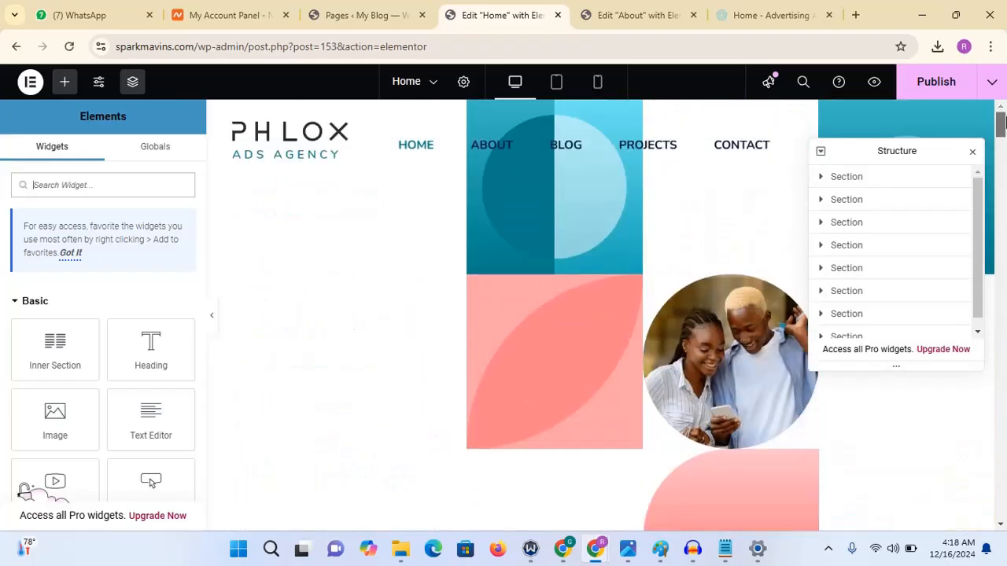
left_click(725, 334)
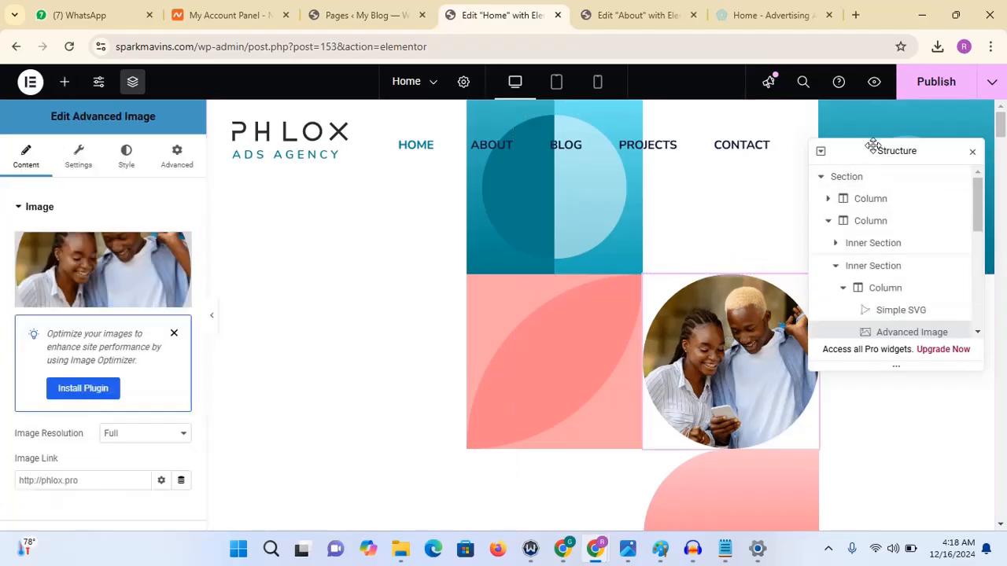
left_click_drag(873, 145, 551, 158)
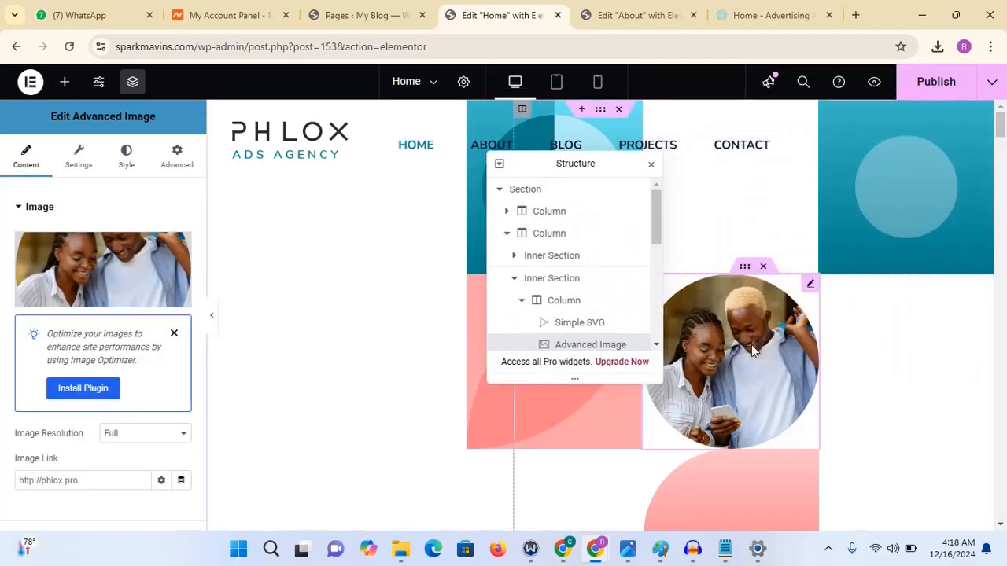
left_click(123, 267)
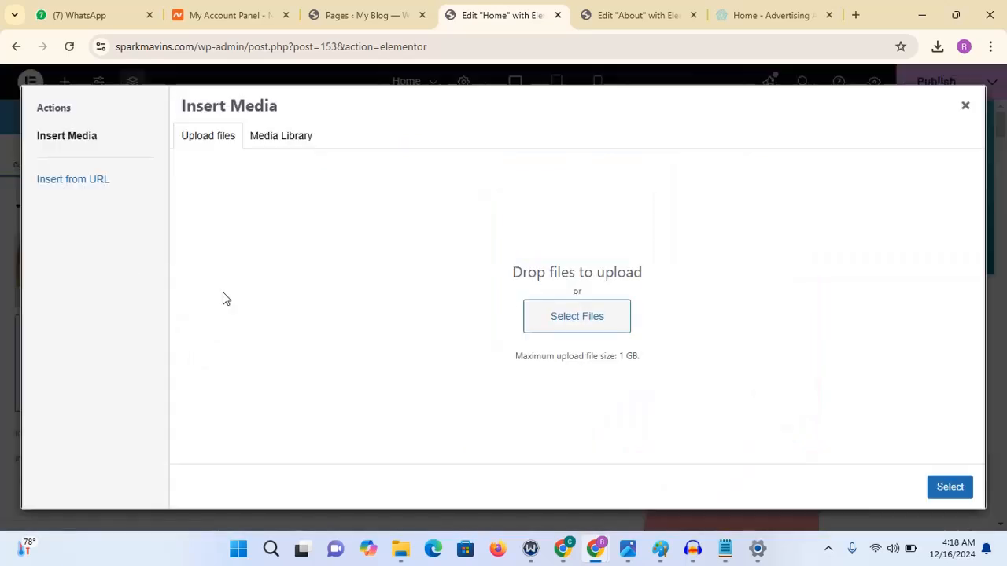
left_click(273, 144)
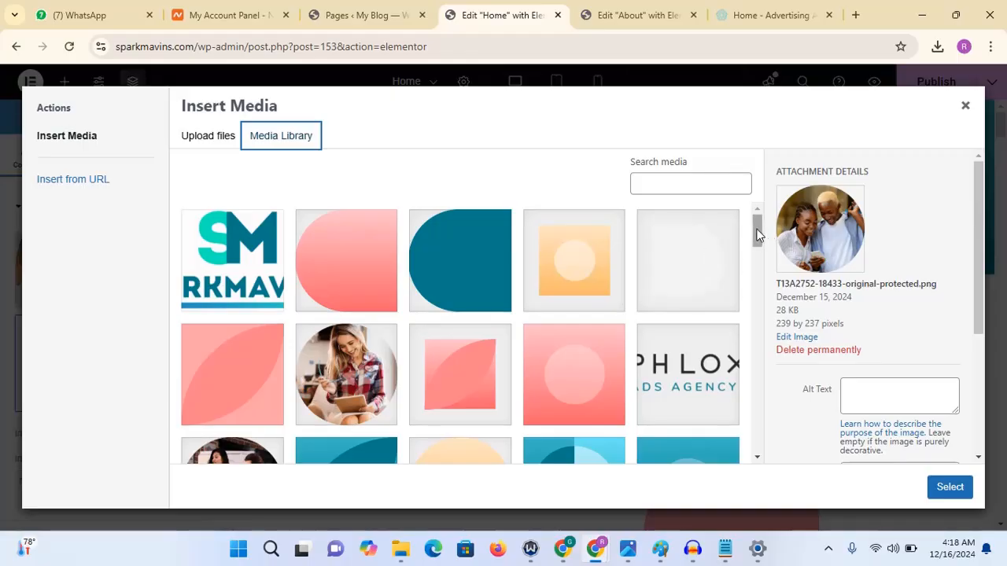
left_click_drag(755, 228, 755, 254)
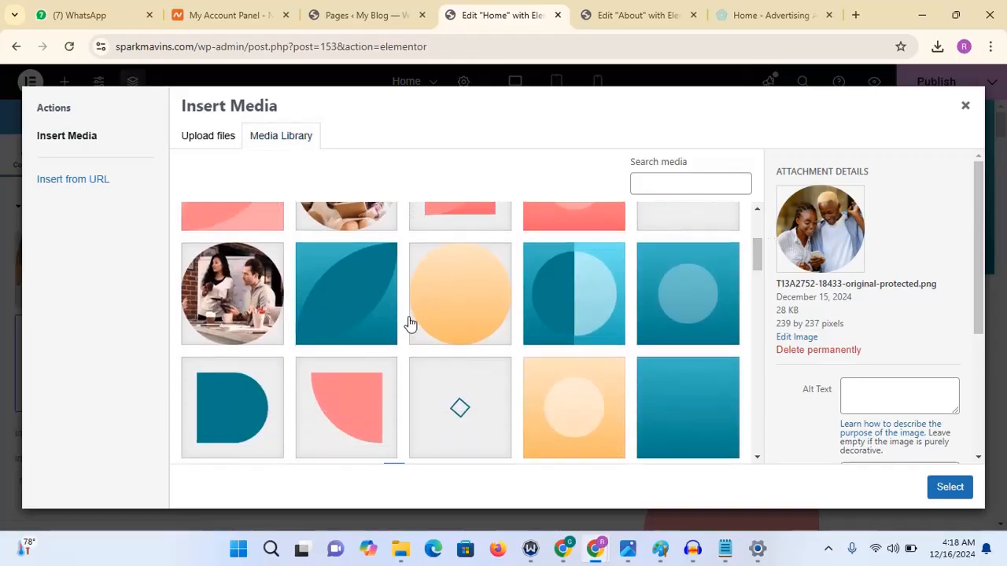
left_click(255, 297)
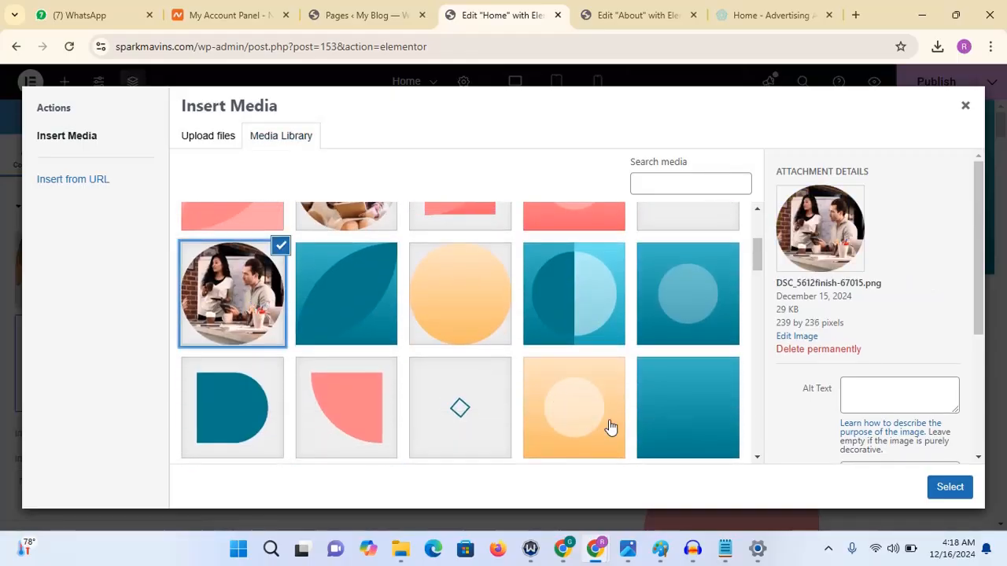
left_click(950, 487)
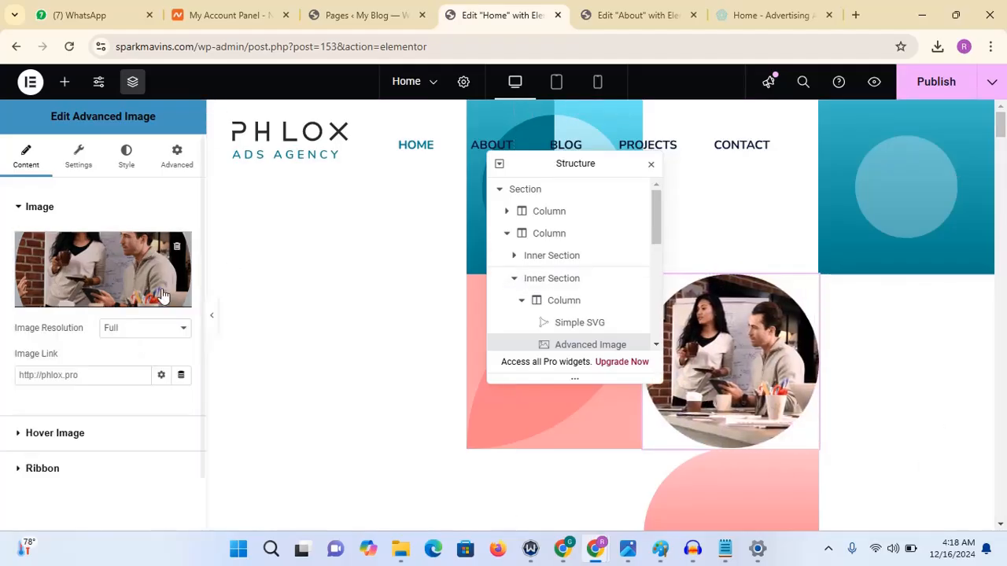
- Upload the Logo_-_Made_with_PosterMyWall PNG from Downloads and use it as the hero's circular image
left_click(111, 281)
left_click(211, 135)
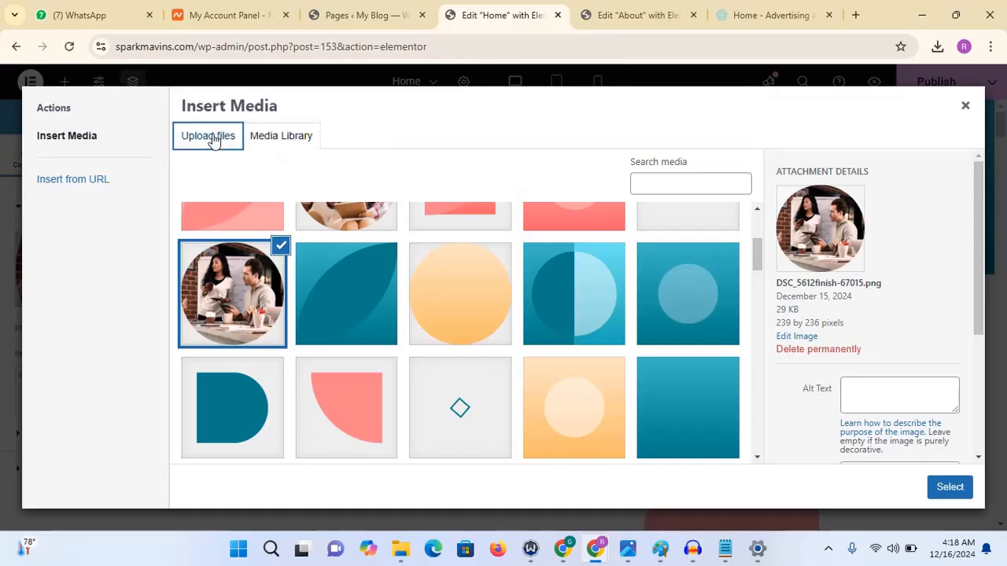
left_click(602, 318)
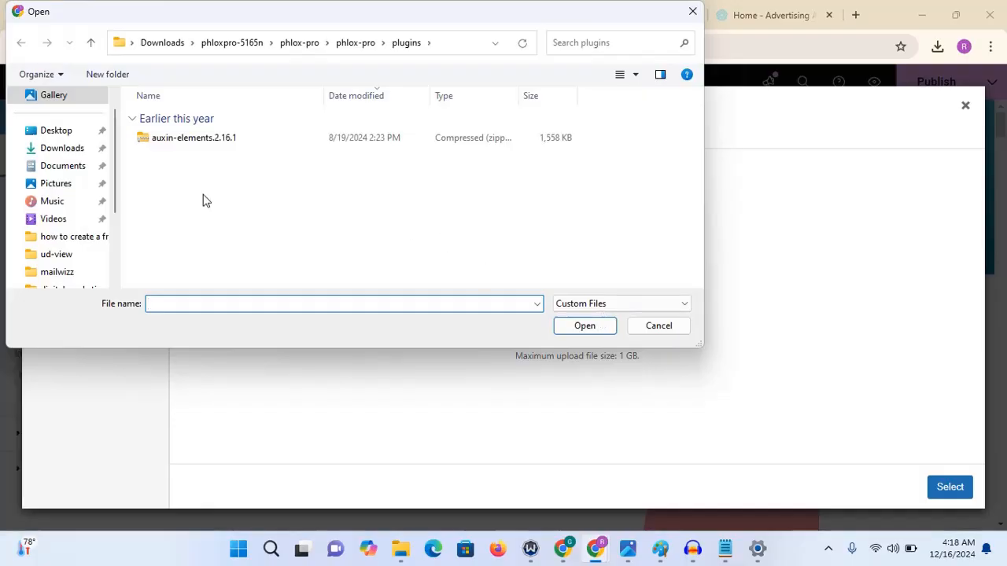
left_click(69, 147)
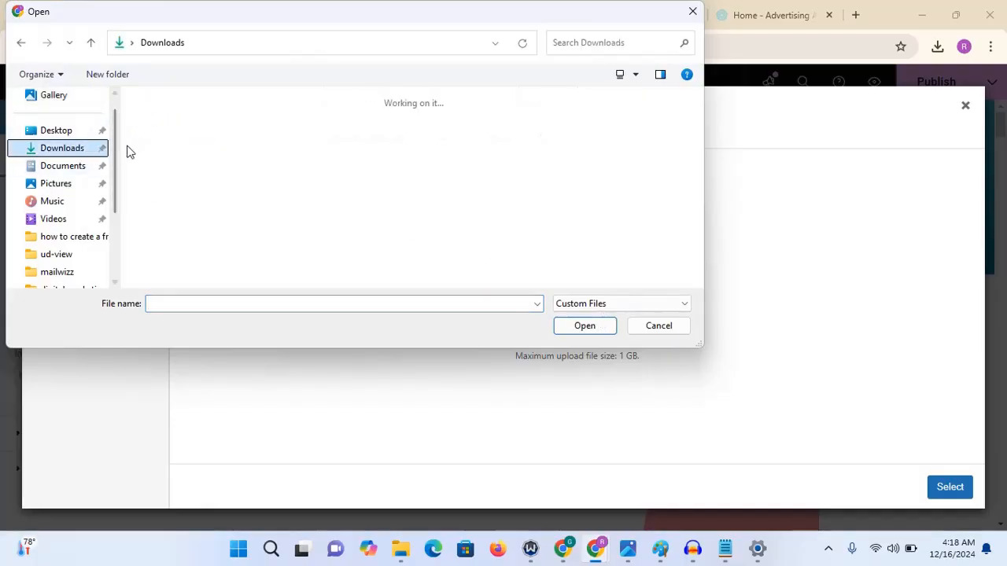
scroll(204, 143, "down", 10)
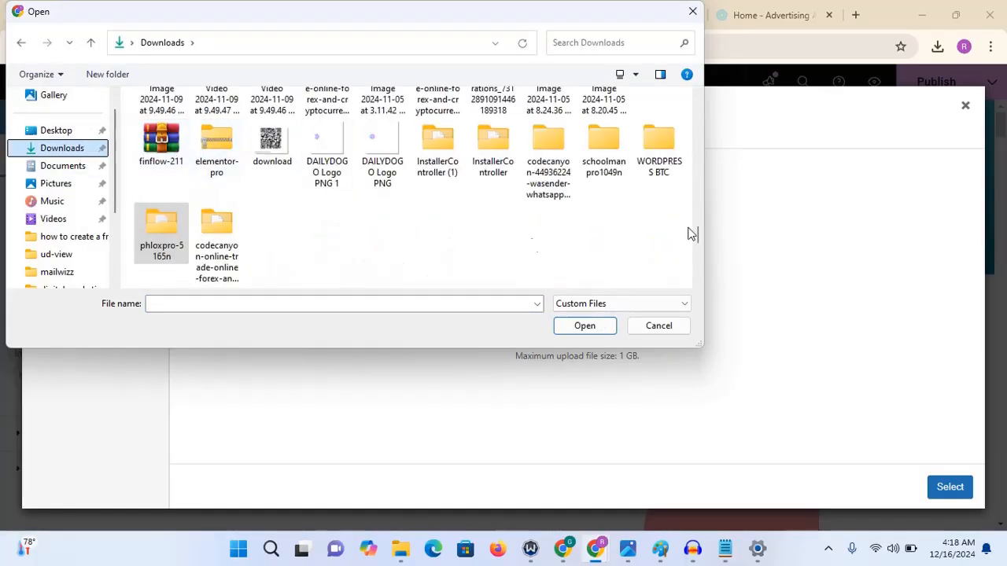
left_click_drag(702, 234, 700, 95)
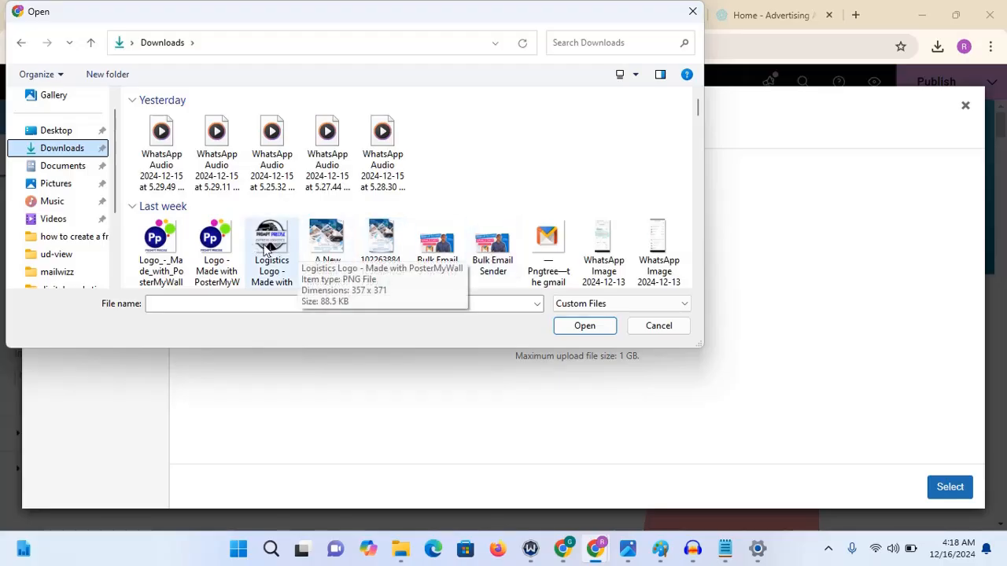
left_click(171, 241)
double_click(172, 240)
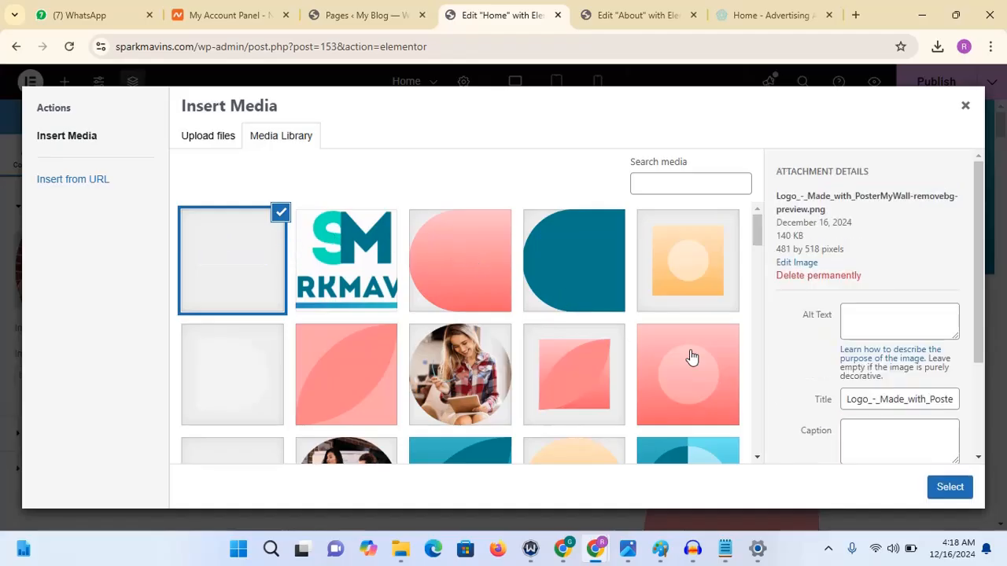
left_click(947, 488)
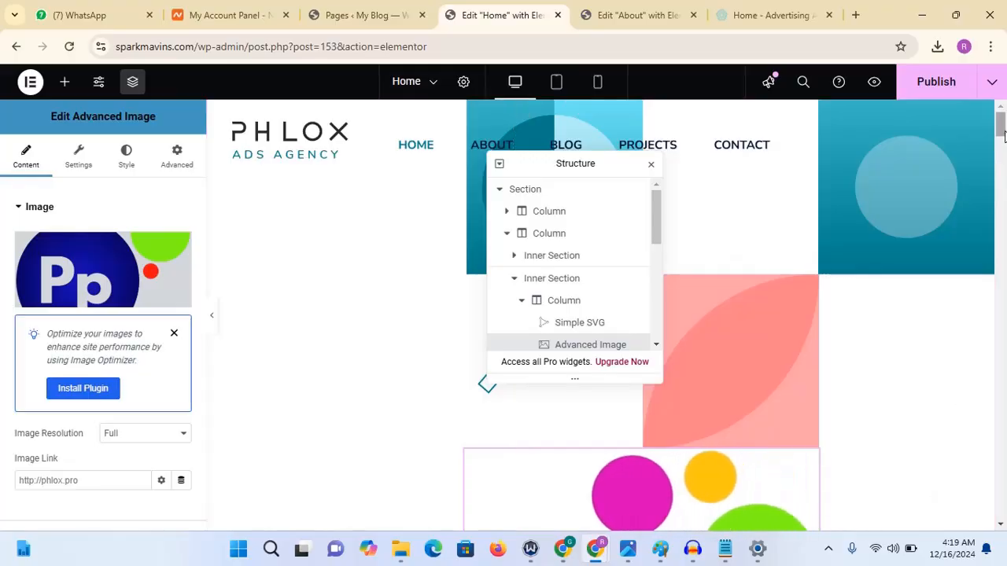
- Set the image's maximum width to 268 px
left_click_drag(1004, 135, 1004, 147)
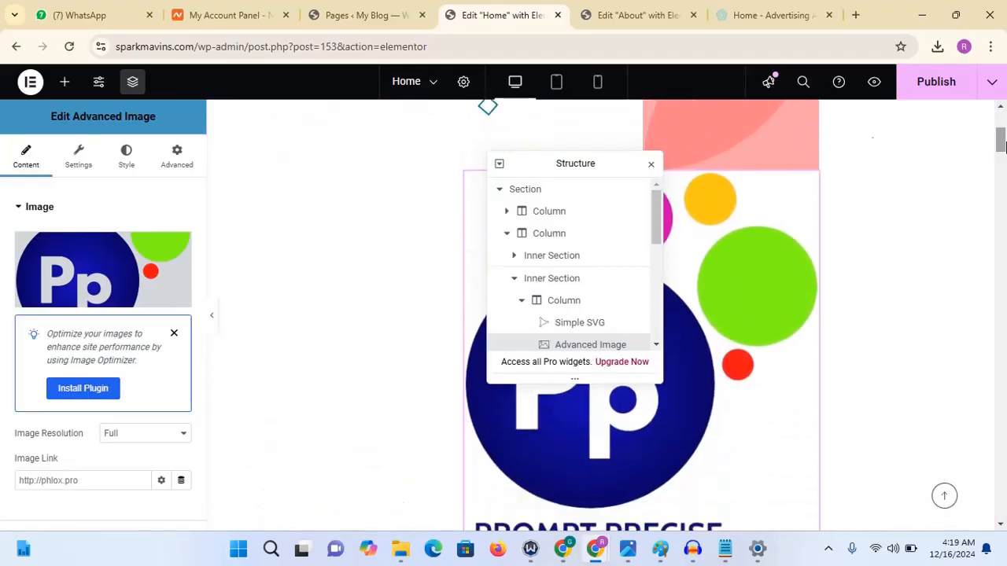
left_click(130, 158)
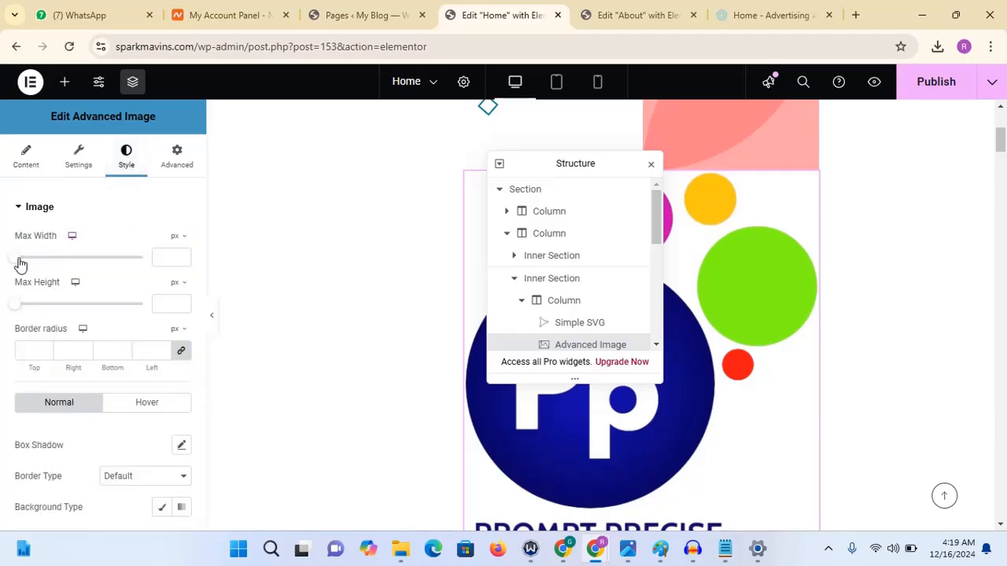
left_click_drag(14, 265, 35, 266)
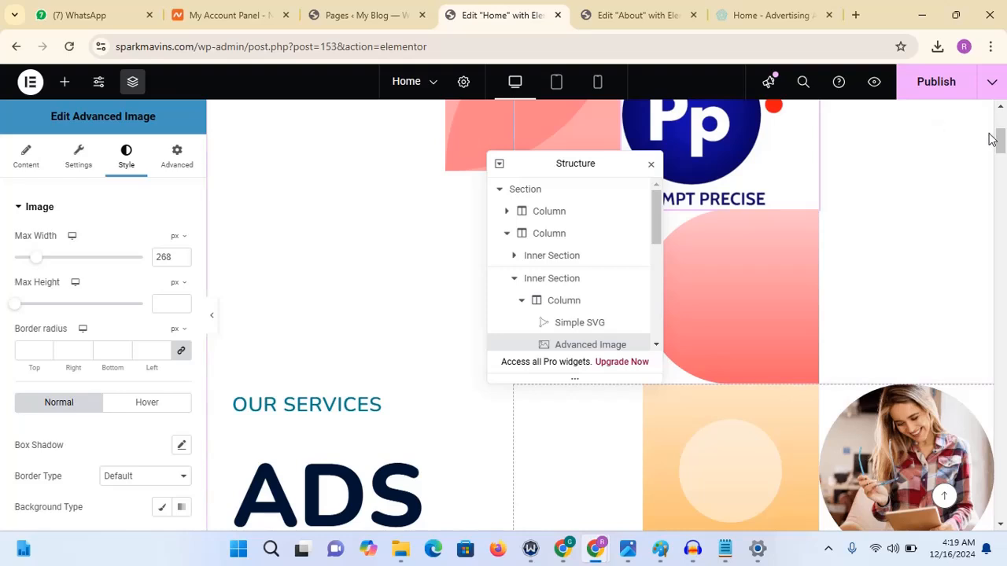
- Undo the max width change and the image replacement
scroll(992, 139, "up", 4)
scroll(993, 138, "down", 1)
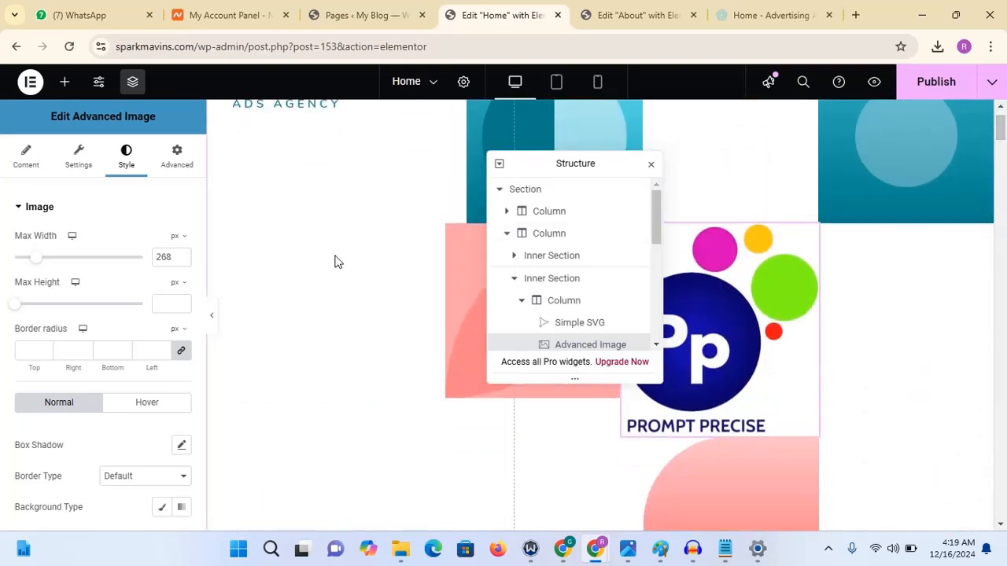
key("ctrl+z")
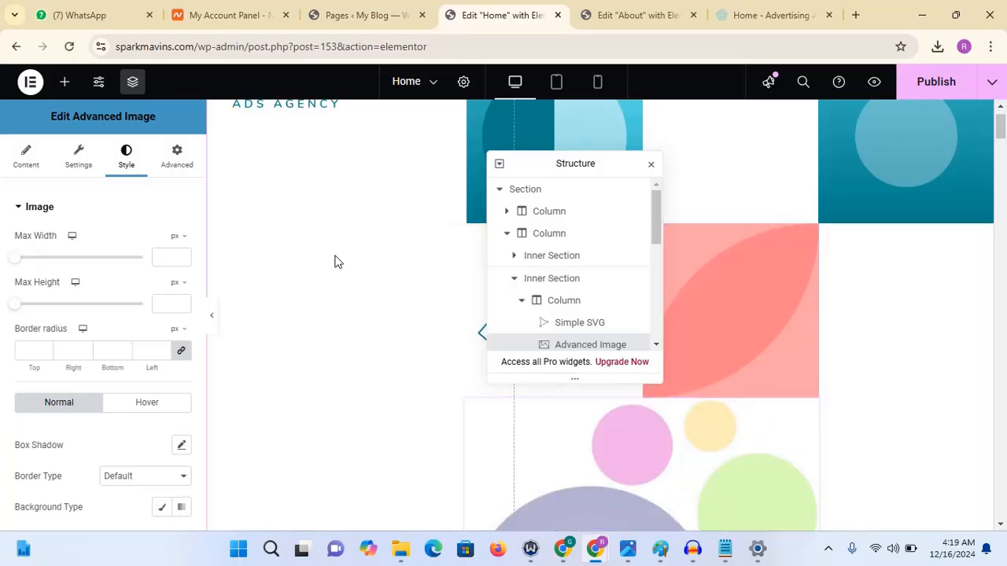
key("ctrl+z")
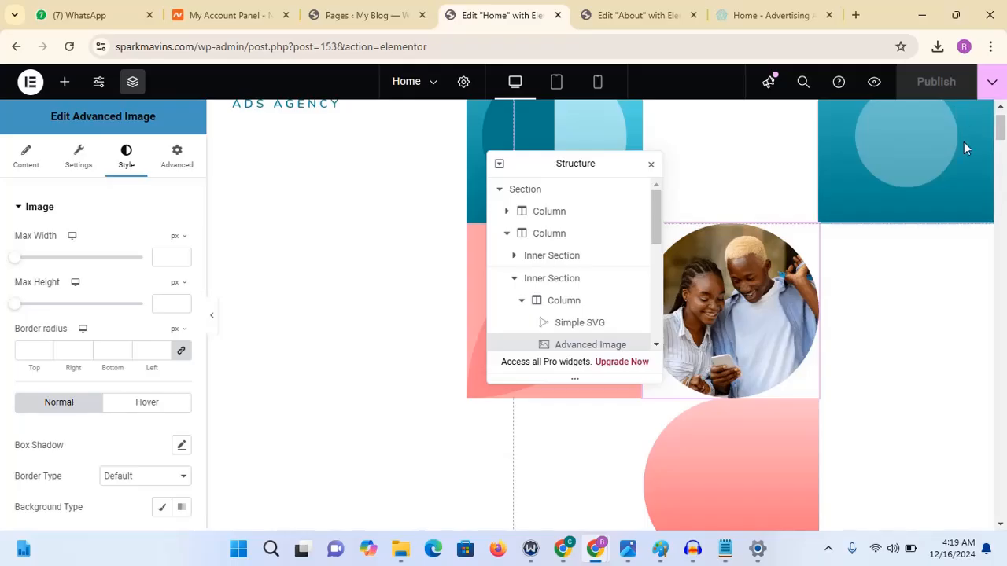
- Move the Structure navigator beside the hero's images on the canvas
left_click_drag(1001, 133, 1002, 156)
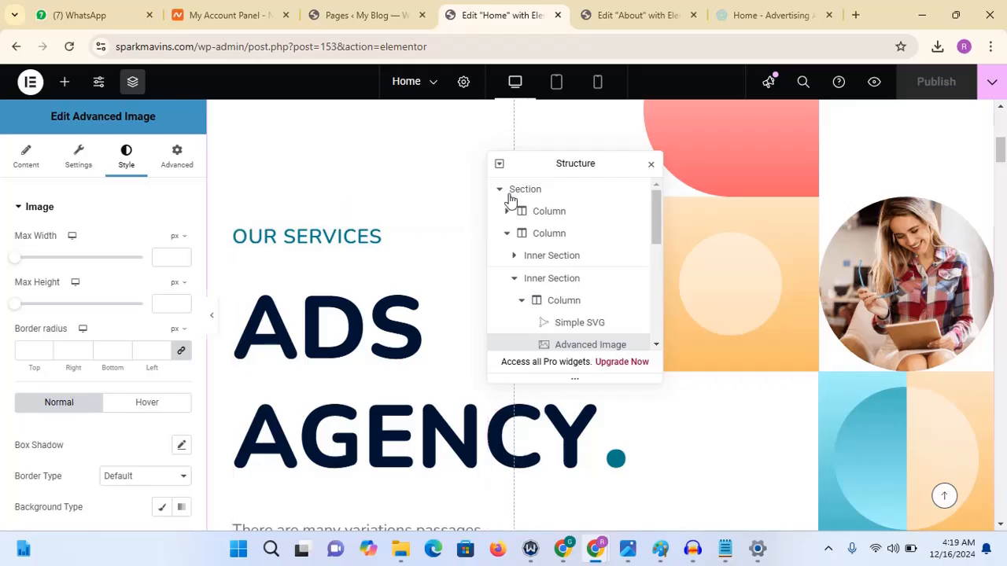
left_click_drag(562, 164, 775, 193)
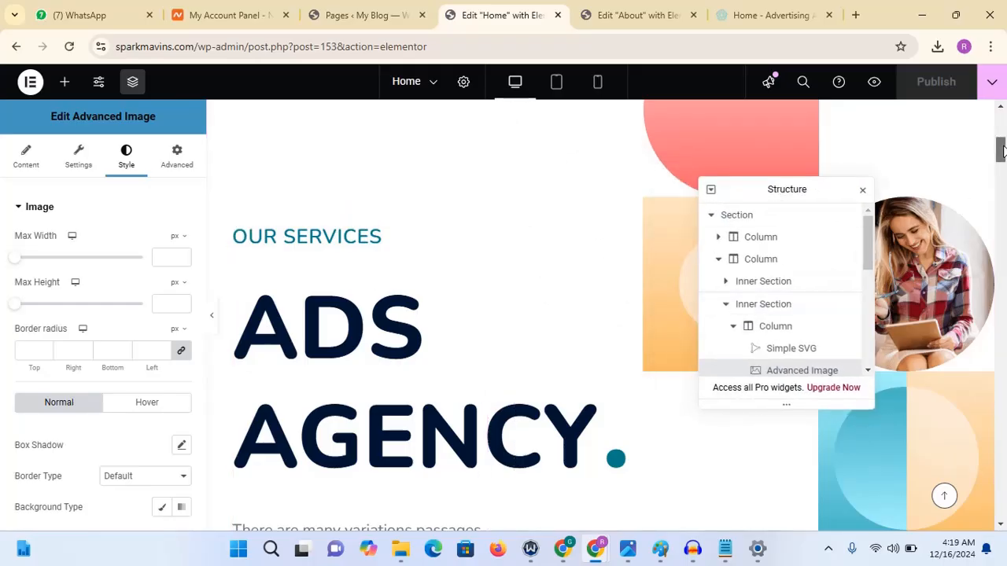
scroll(1002, 149, "down", 1)
- Switch to the Notepad draft and copy the phrase "Elevate Your Brand"
mouse_move(725, 550)
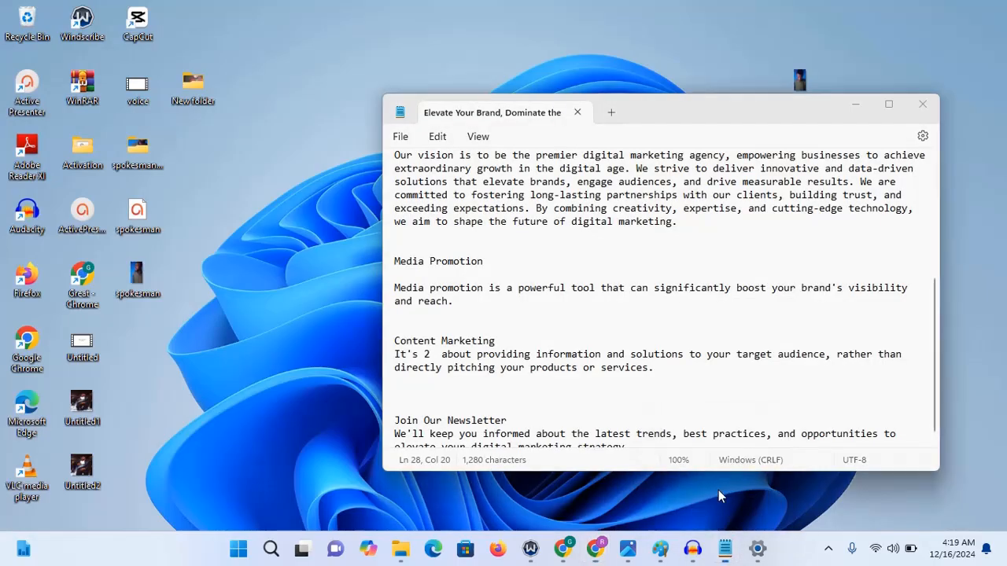
left_click(719, 496)
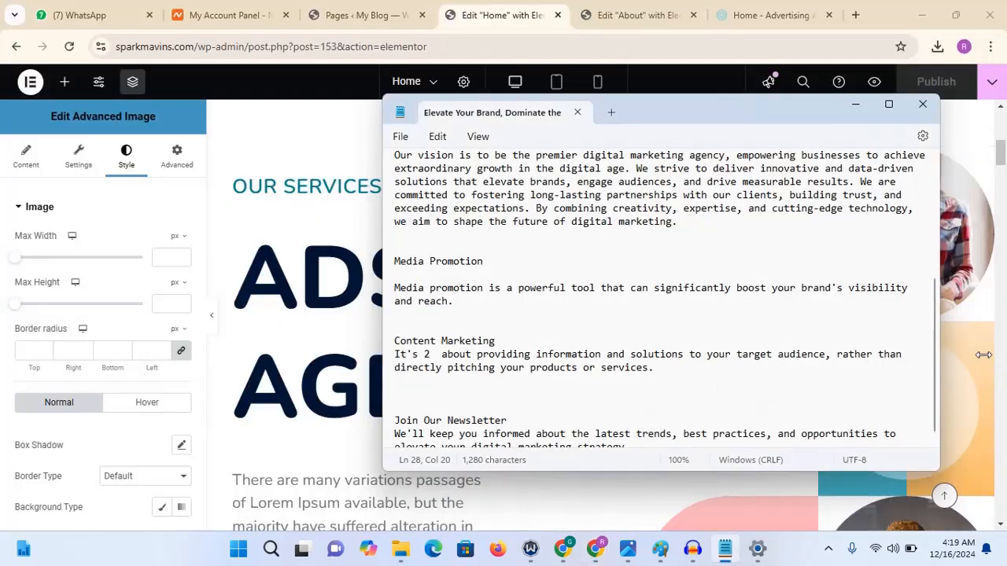
left_click_drag(935, 350, 934, 177)
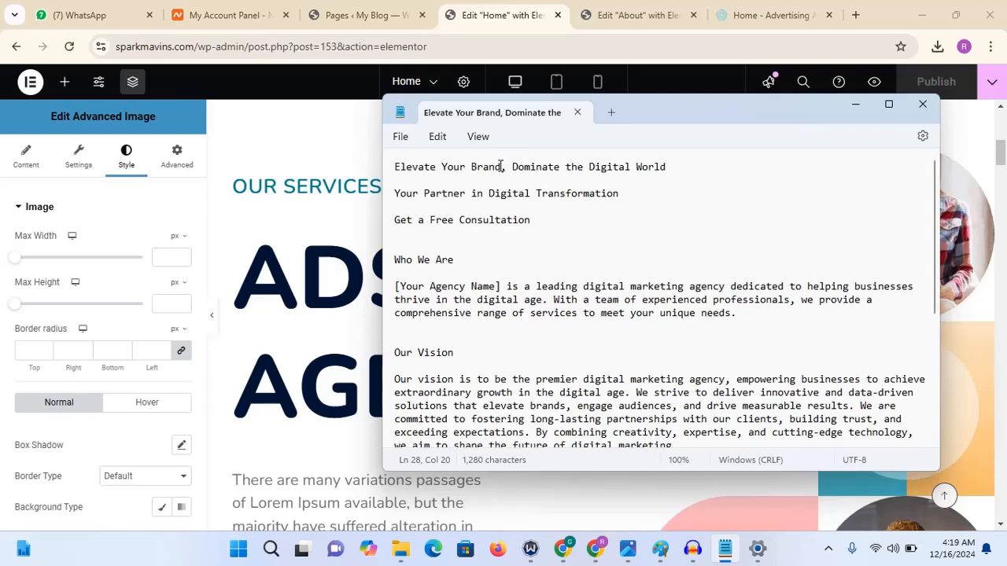
left_click_drag(501, 166, 397, 167)
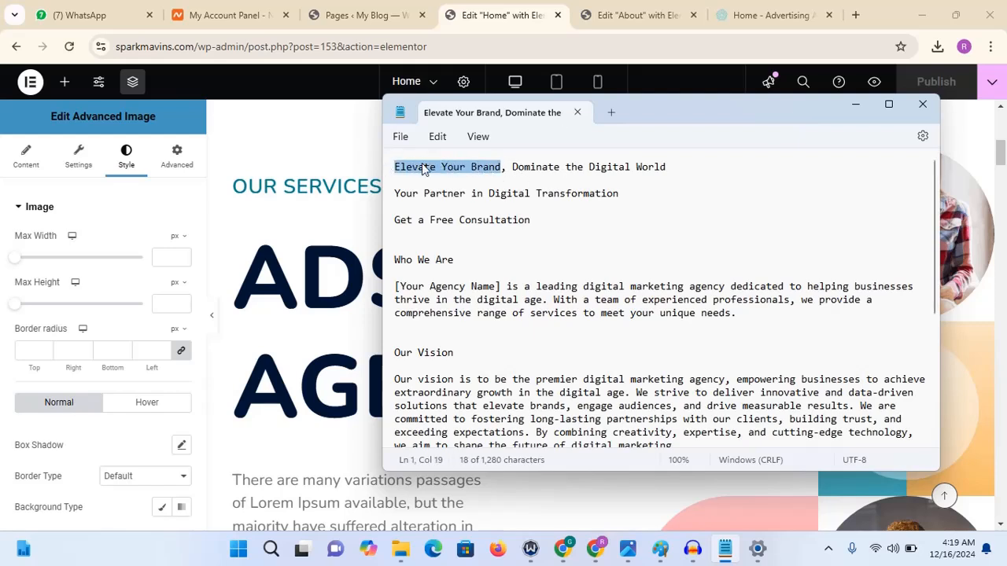
right_click(460, 189)
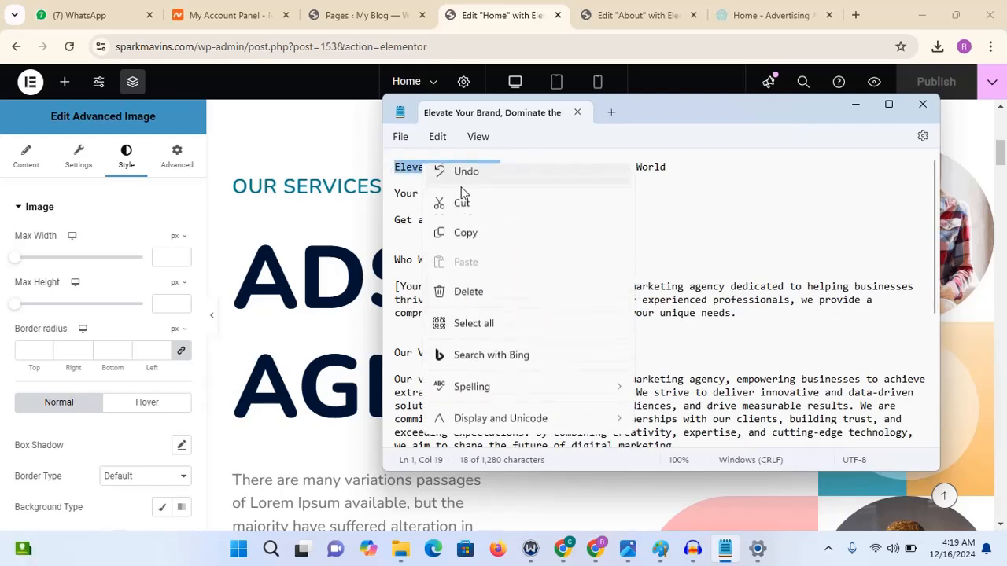
left_click(464, 243)
- Paste the copied phrase as the title of the "our services" modern heading
left_click(321, 186)
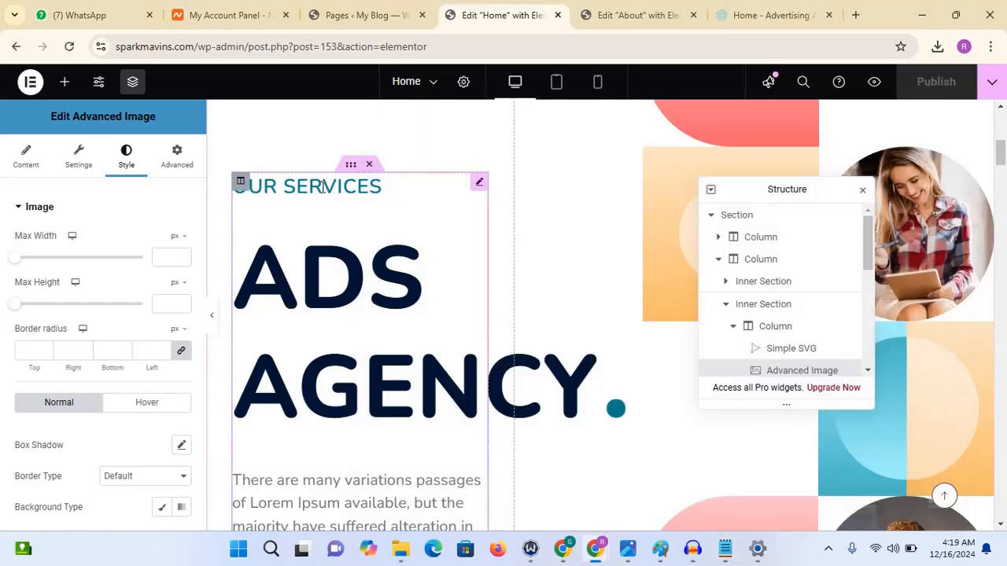
left_click(290, 197)
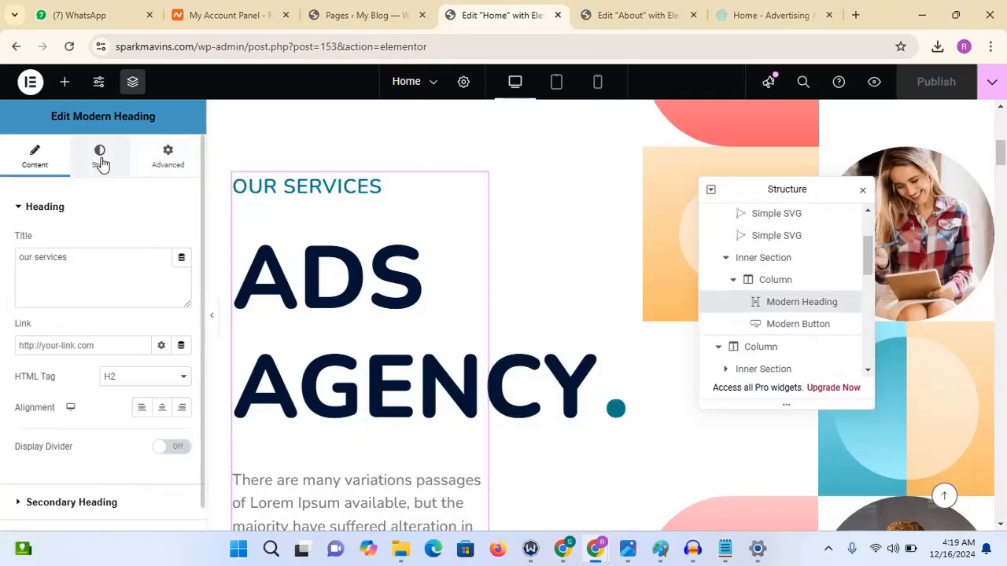
left_click_drag(92, 260, 2, 274)
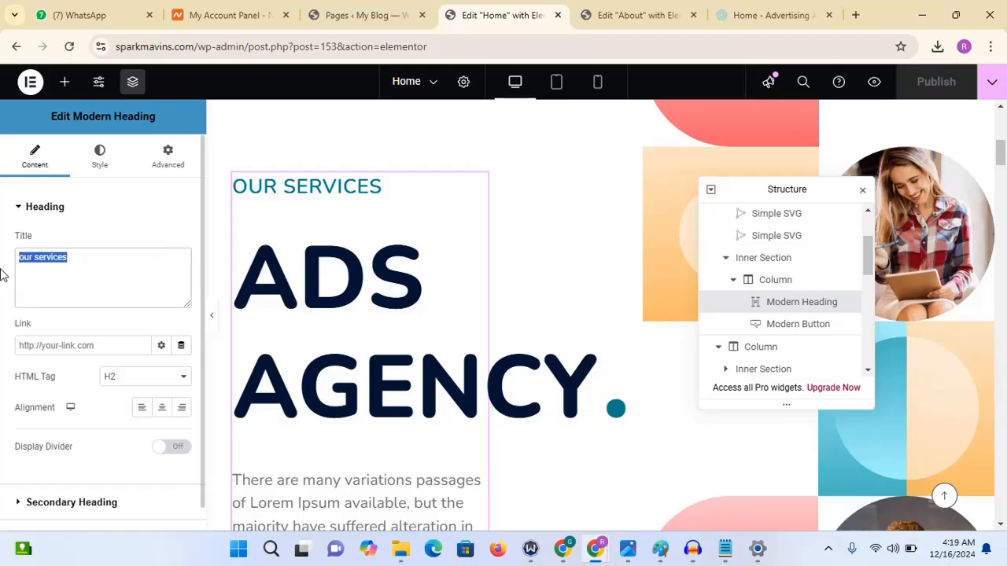
key("ctrl+v")
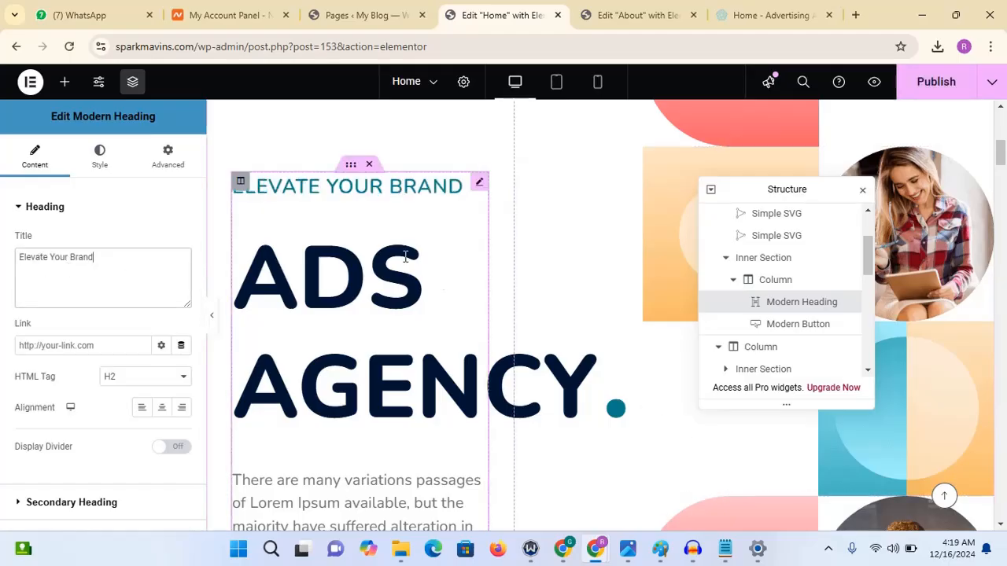
left_click(98, 214)
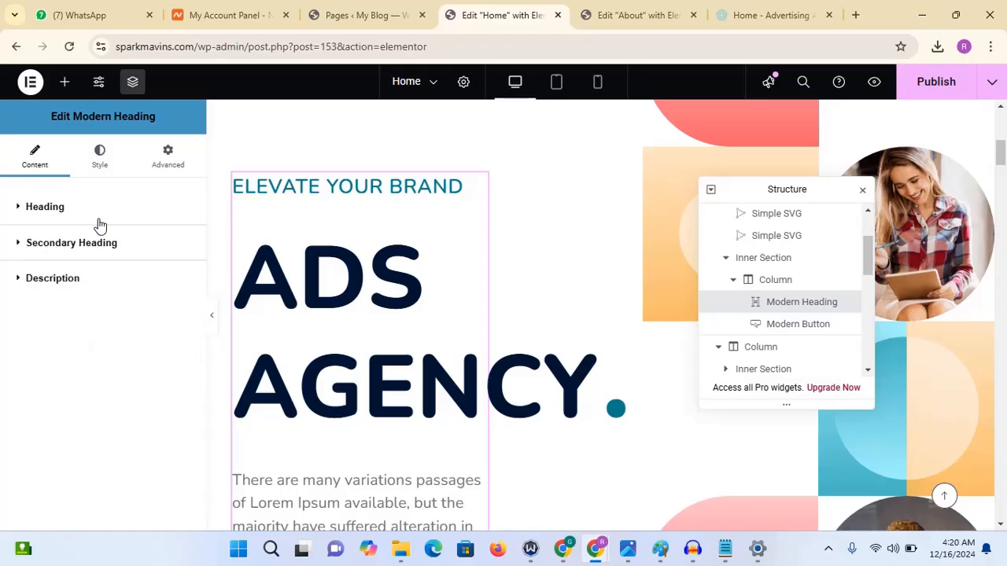
left_click(100, 245)
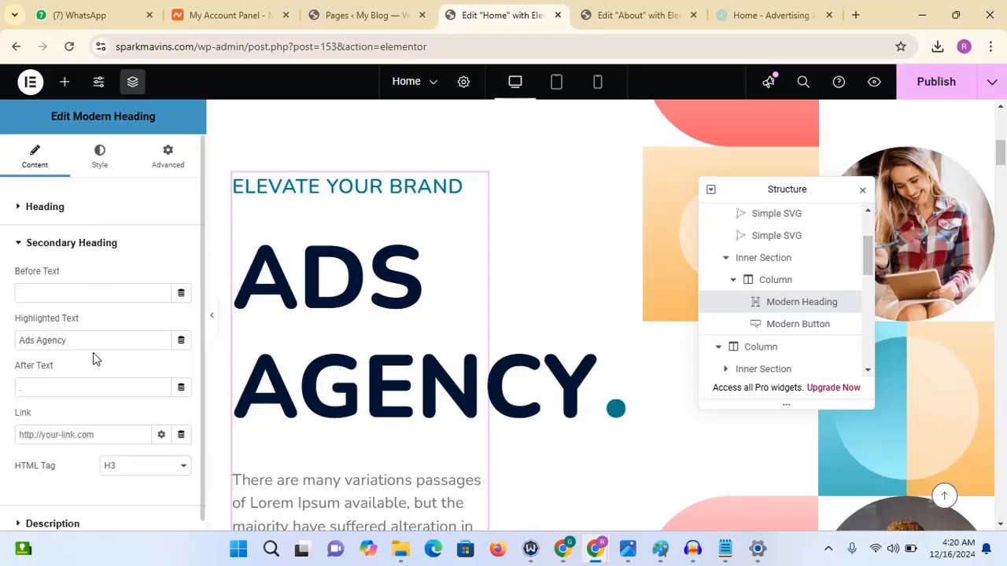
left_click_drag(90, 337, 3, 349)
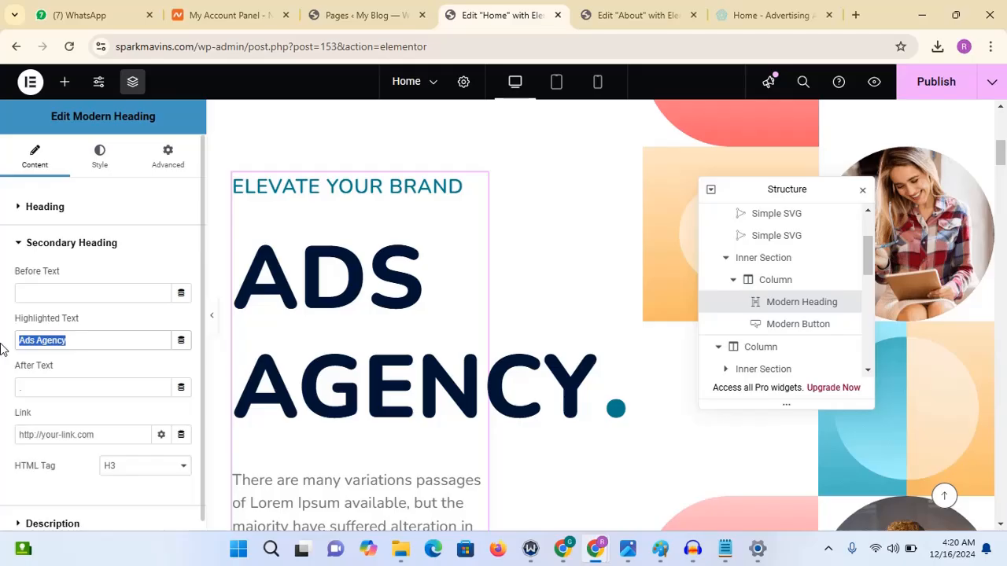
left_click(132, 239)
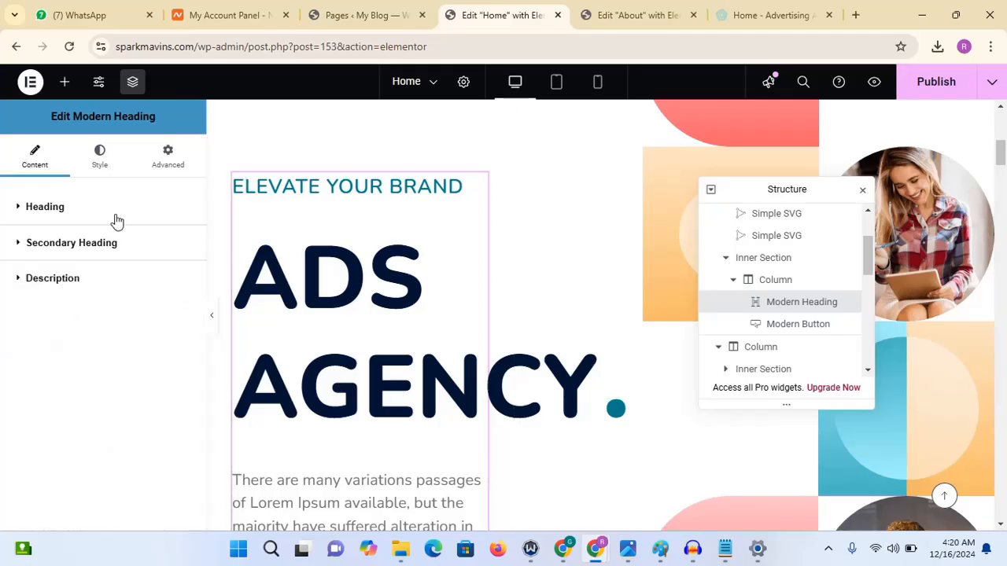
- Change the heading's title to "Spark Mavins"
left_click(116, 221)
left_click_drag(138, 250, 2, 256)
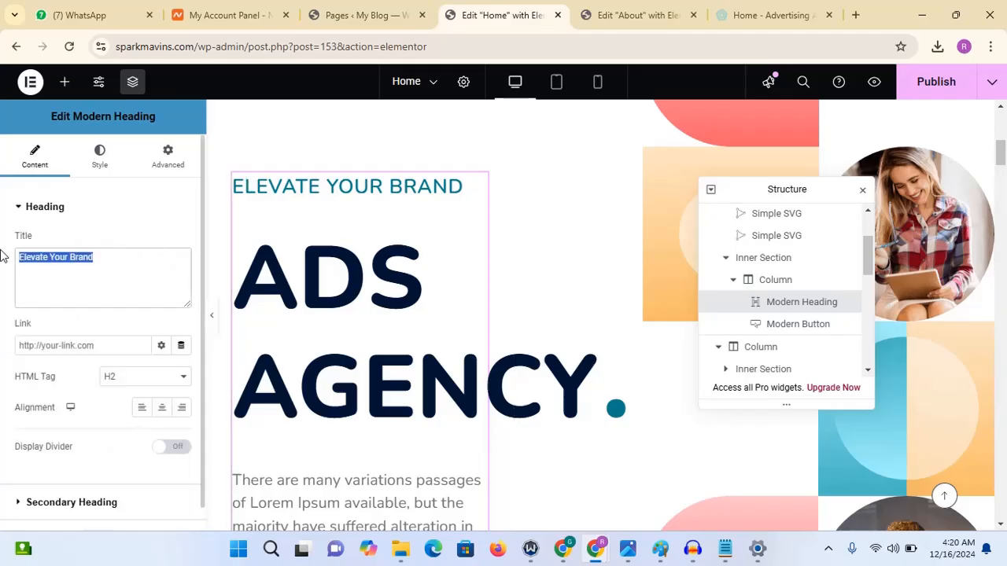
type("Spark Mavins")
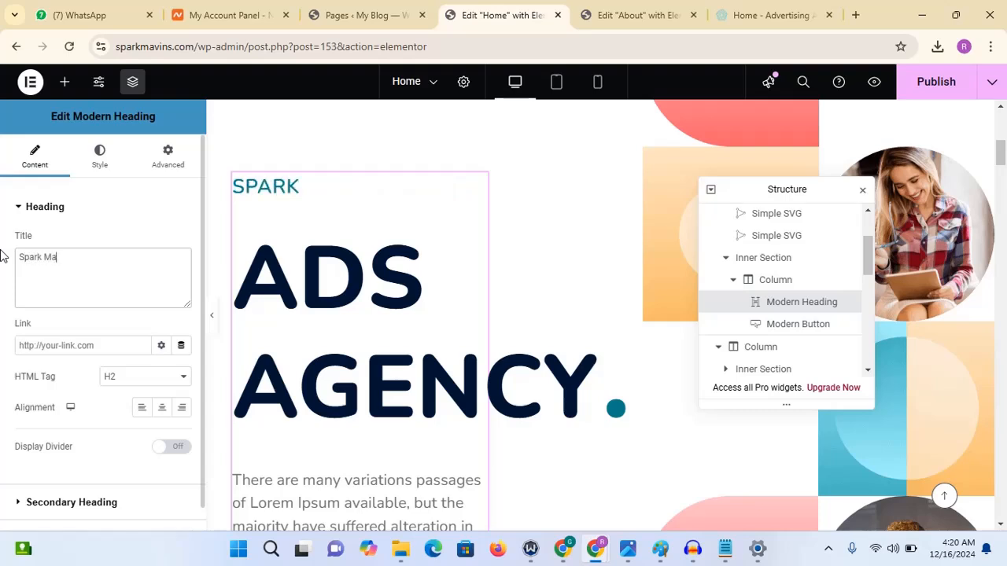
left_click(51, 210)
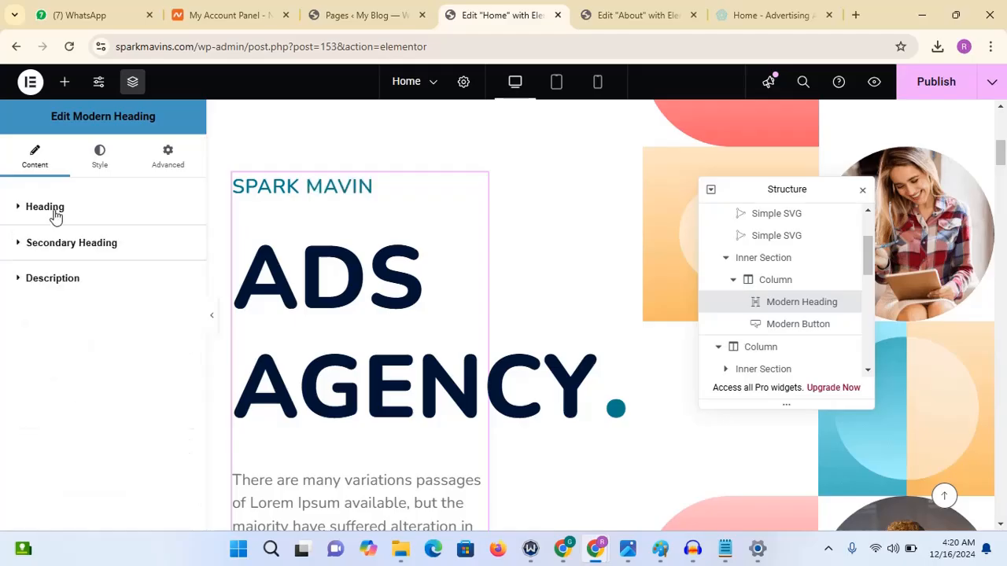
- Set the secondary heading's highlighted text to "Marketing Agency"
left_click(87, 242)
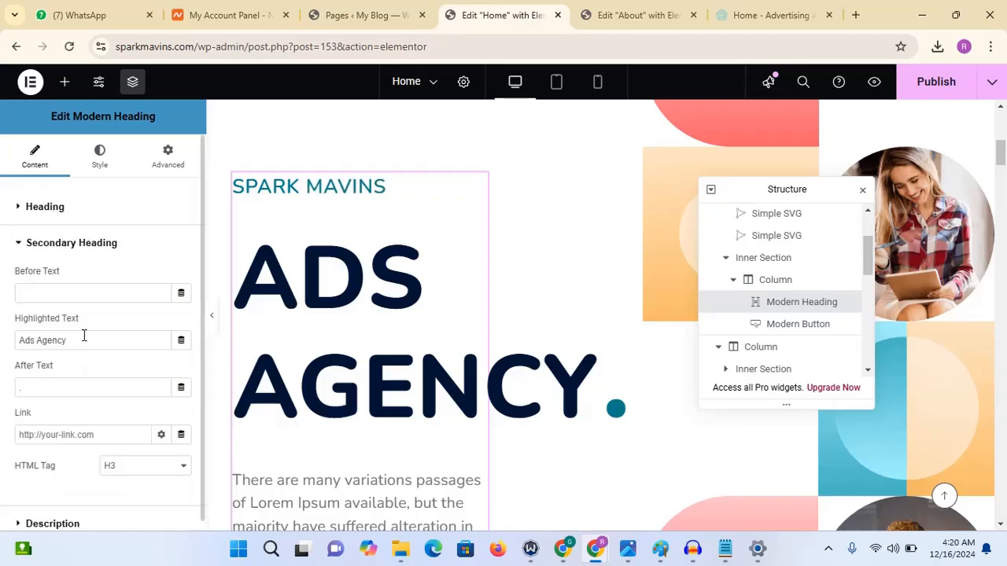
left_click_drag(94, 341, 3, 338)
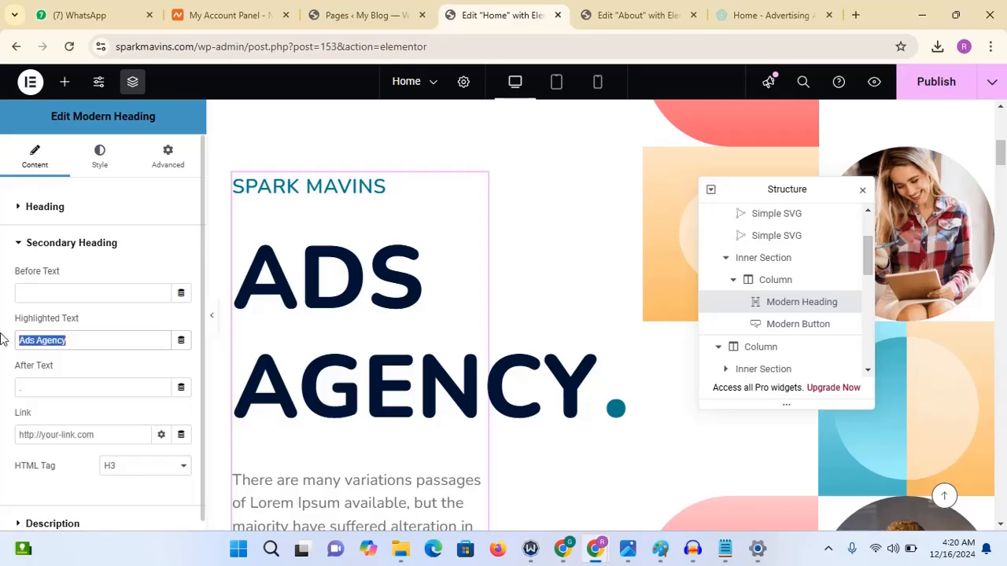
type("Marketing Agency")
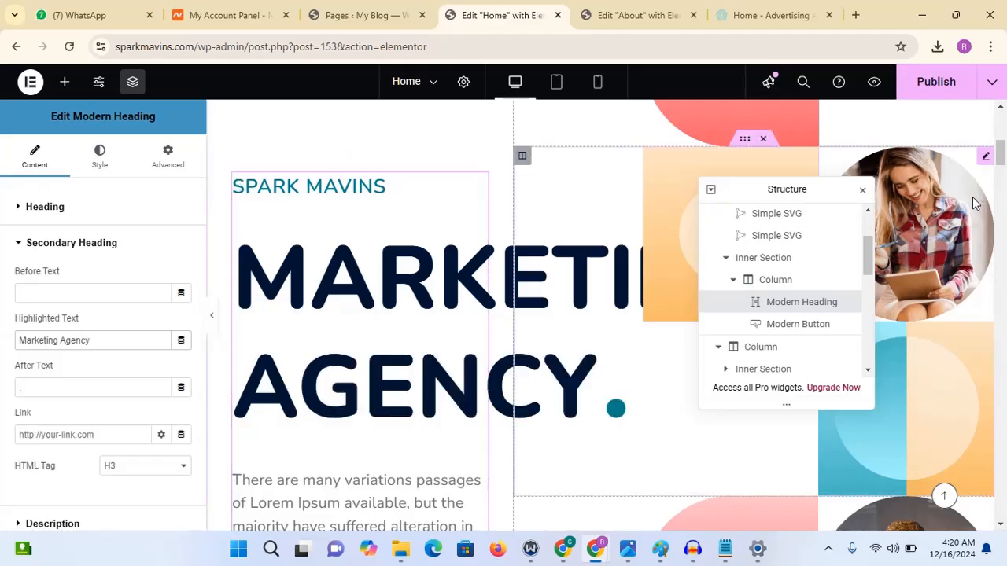
scroll(1002, 157, "down", 1)
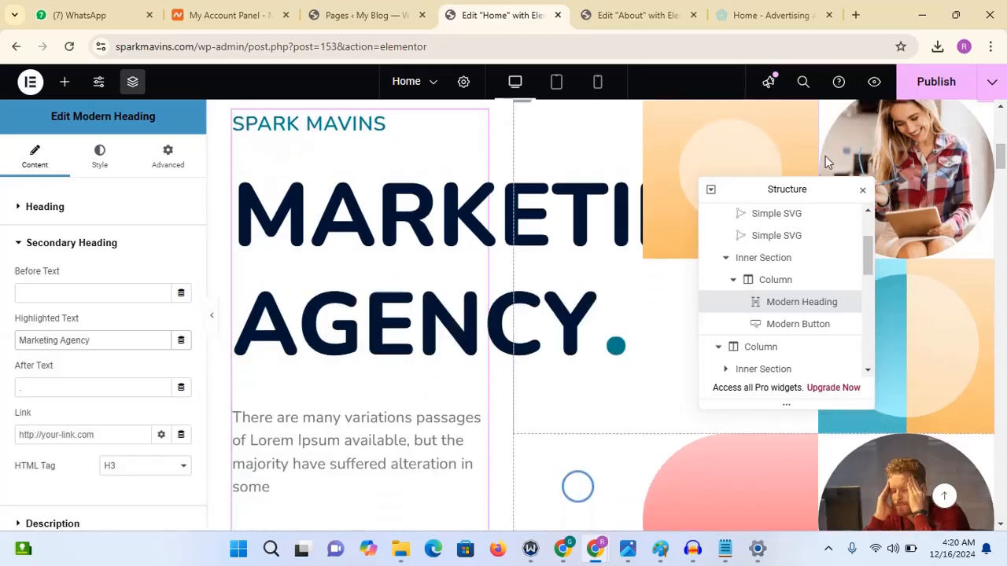
- Publish the page changes
left_click_drag(792, 189, 874, 278)
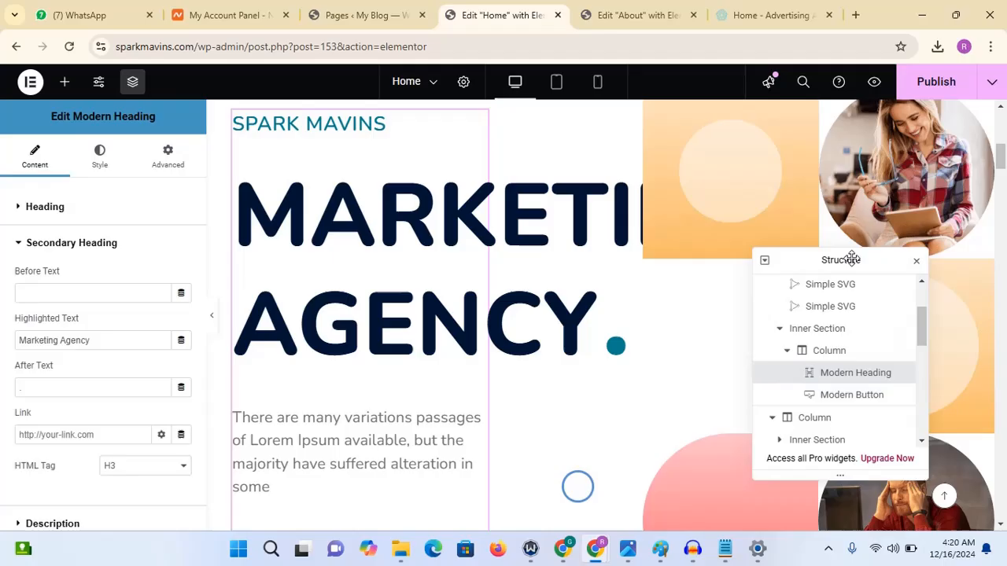
left_click(930, 89)
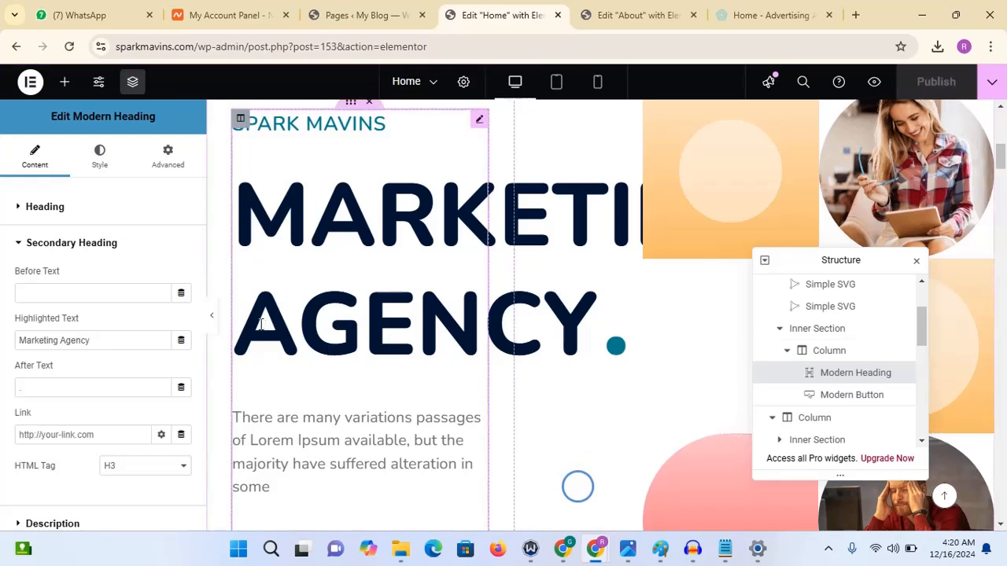
- Preview the Home page in a new tab to review the hero heading
left_click(214, 324)
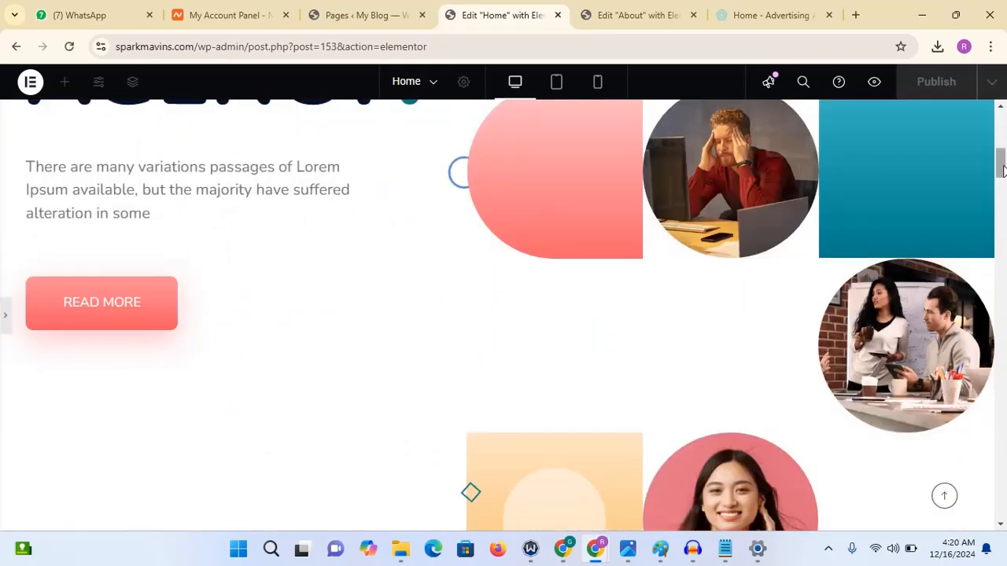
left_click_drag(1001, 172, 1002, 140)
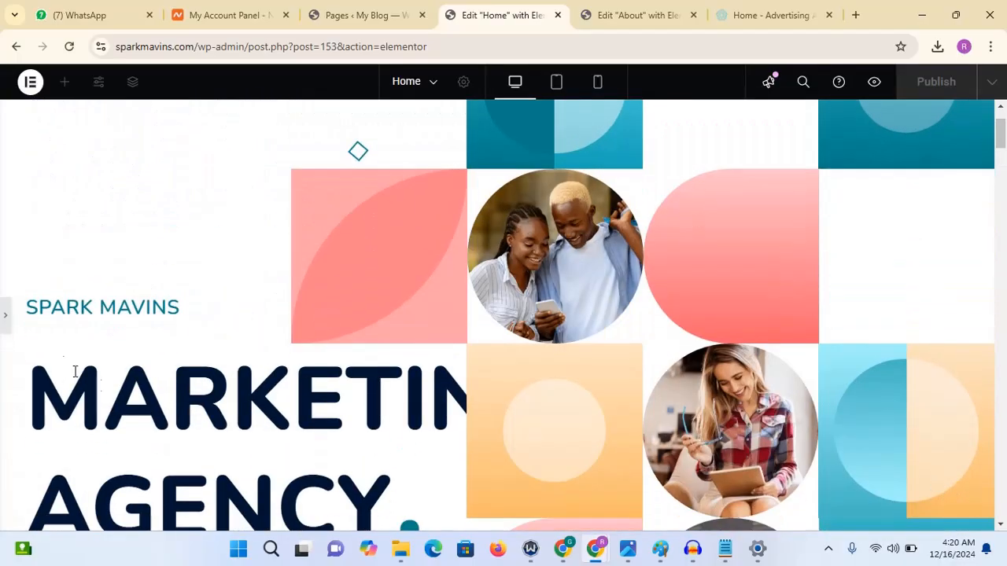
left_click(341, 314)
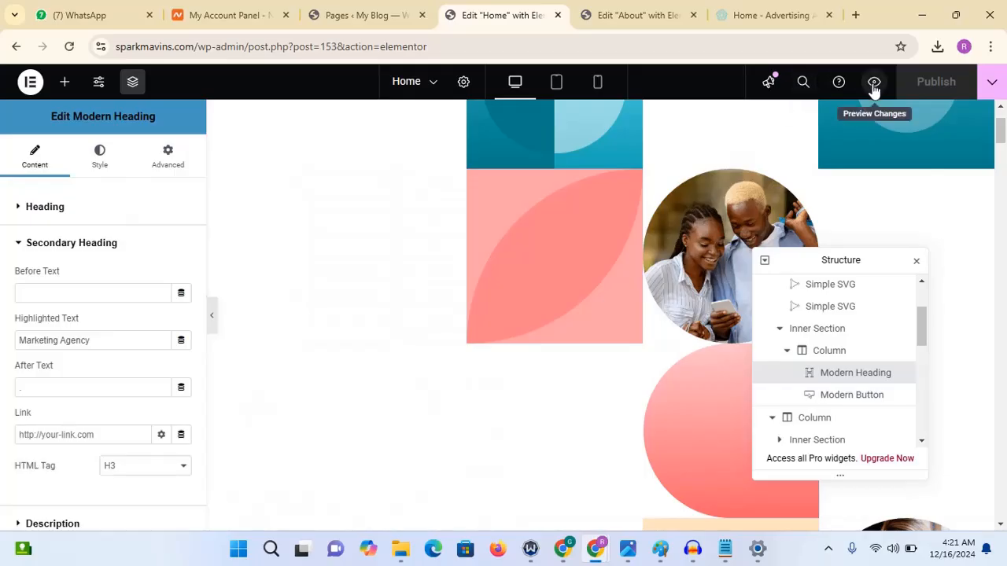
left_click(873, 83)
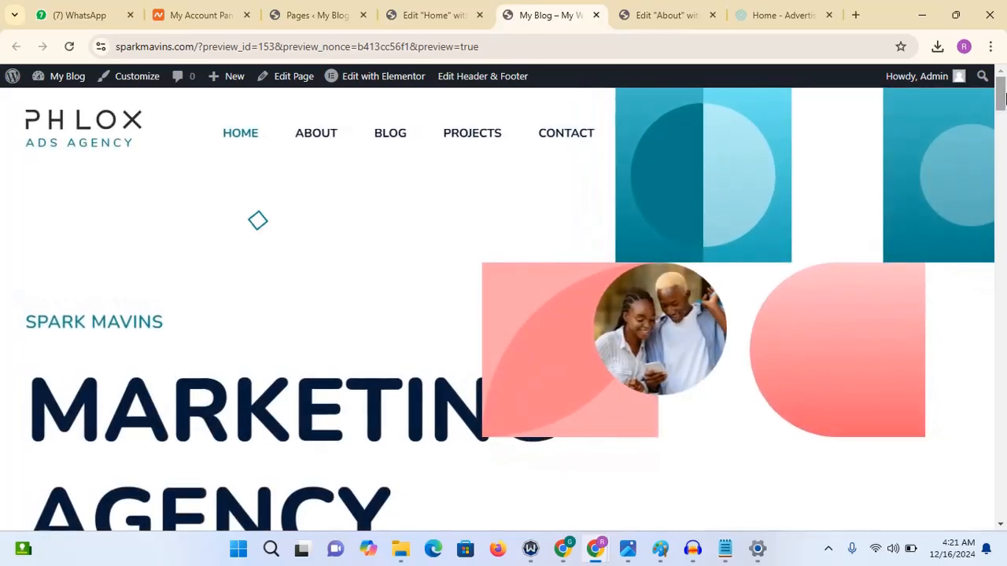
scroll(1004, 96, "down", 3)
scroll(1004, 96, "up", 2)
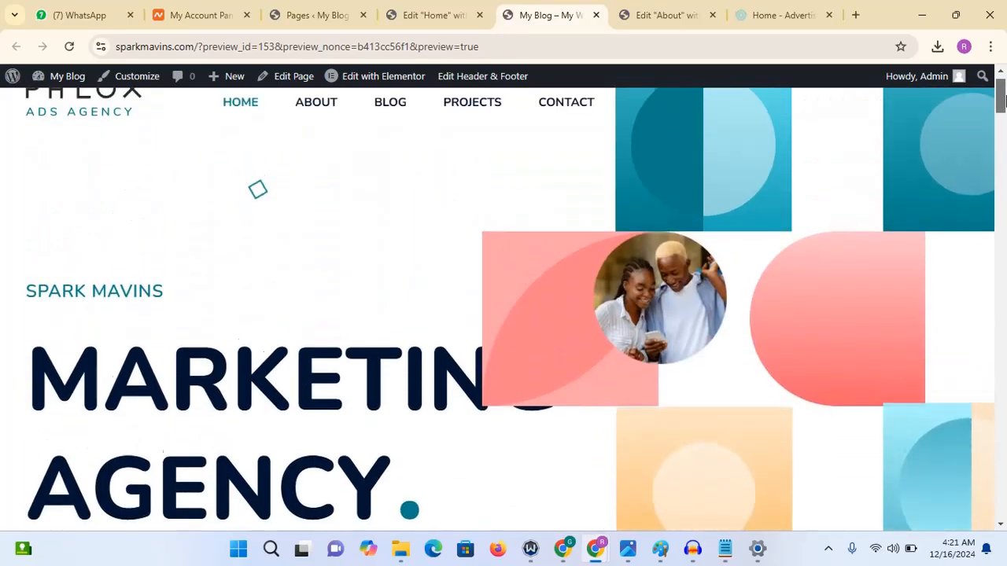
scroll(1004, 96, "down", 3)
scroll(1004, 96, "up", 3)
scroll(831, 153, "down", 1)
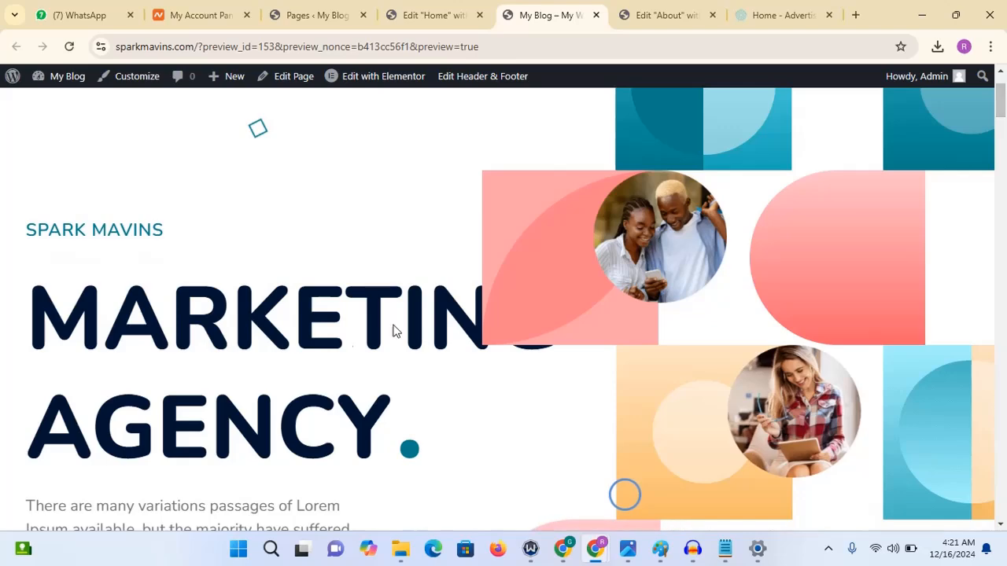
left_click(420, 15)
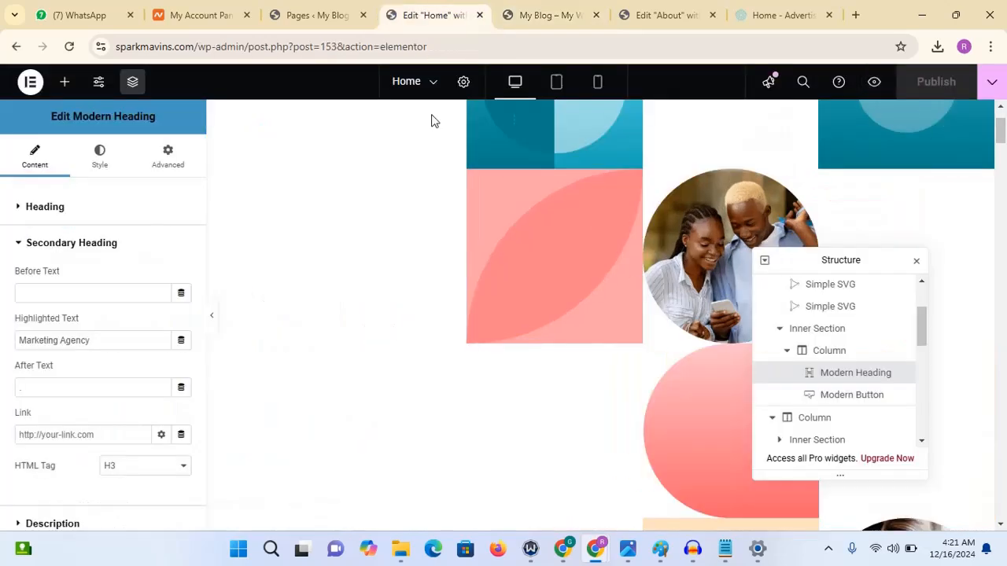
- Set the secondary heading's typography size to 108 px and publish the page
left_click_drag(1003, 131, 1002, 156)
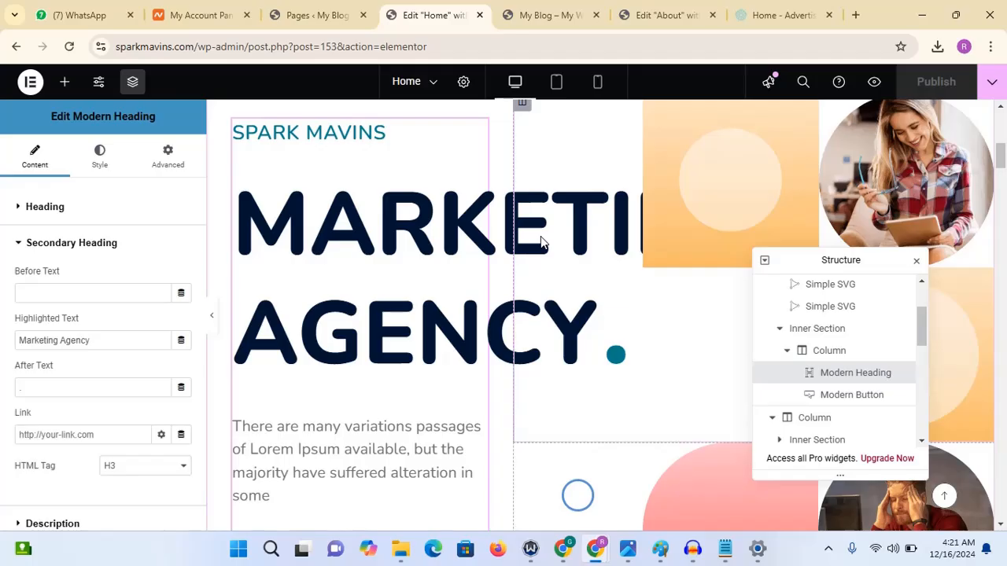
left_click(79, 244)
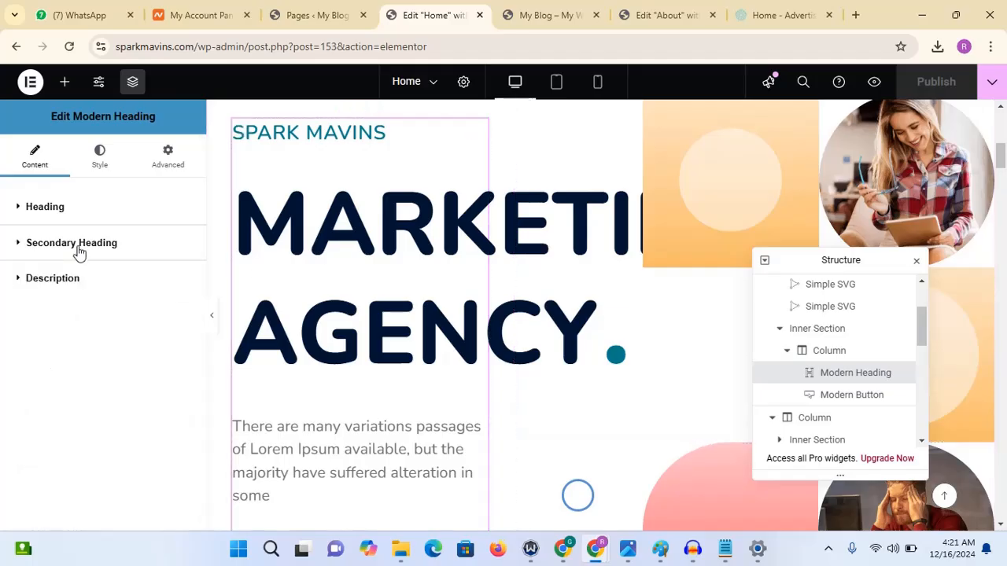
left_click(80, 253)
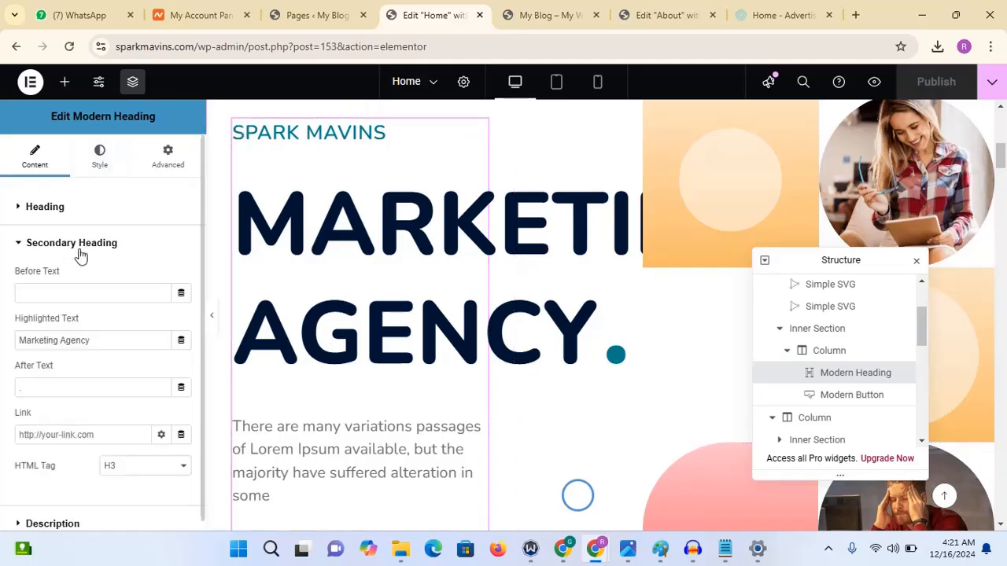
left_click(117, 249)
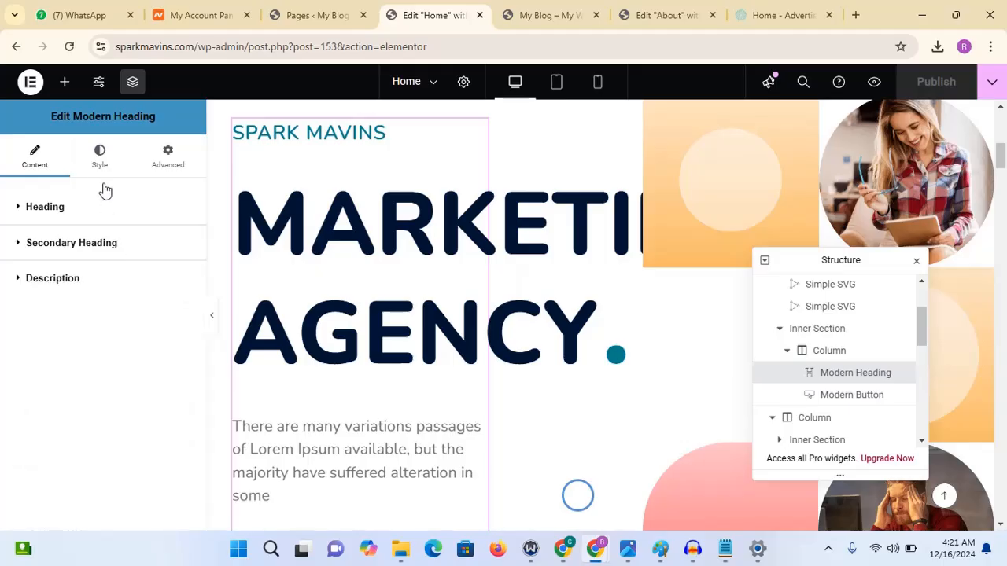
left_click(98, 170)
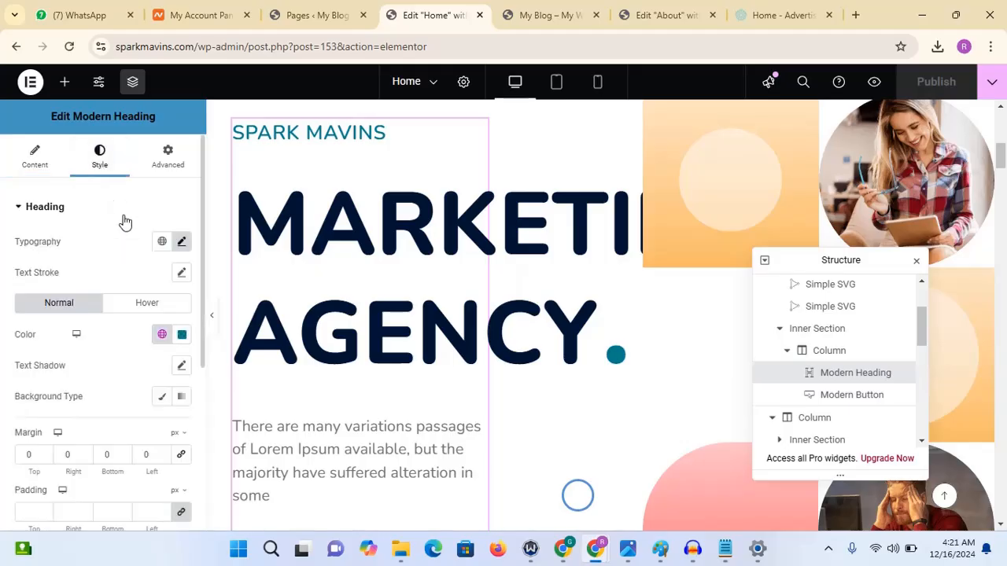
left_click(108, 209)
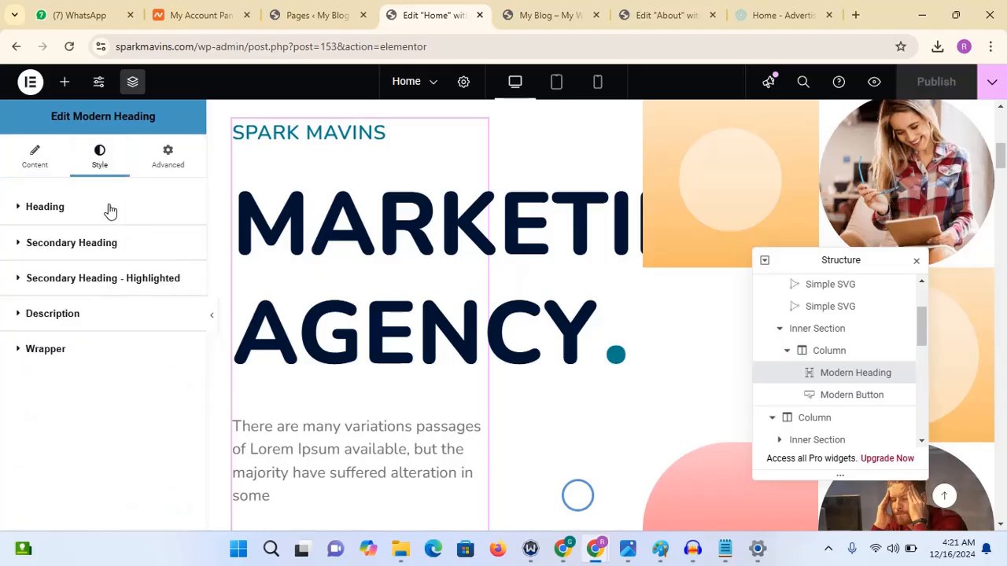
left_click(100, 244)
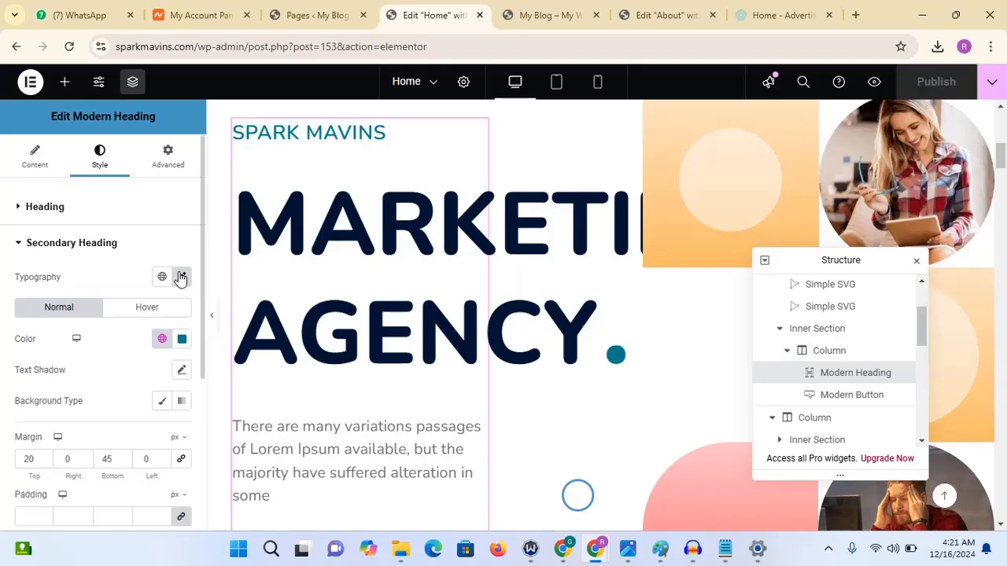
left_click(181, 277)
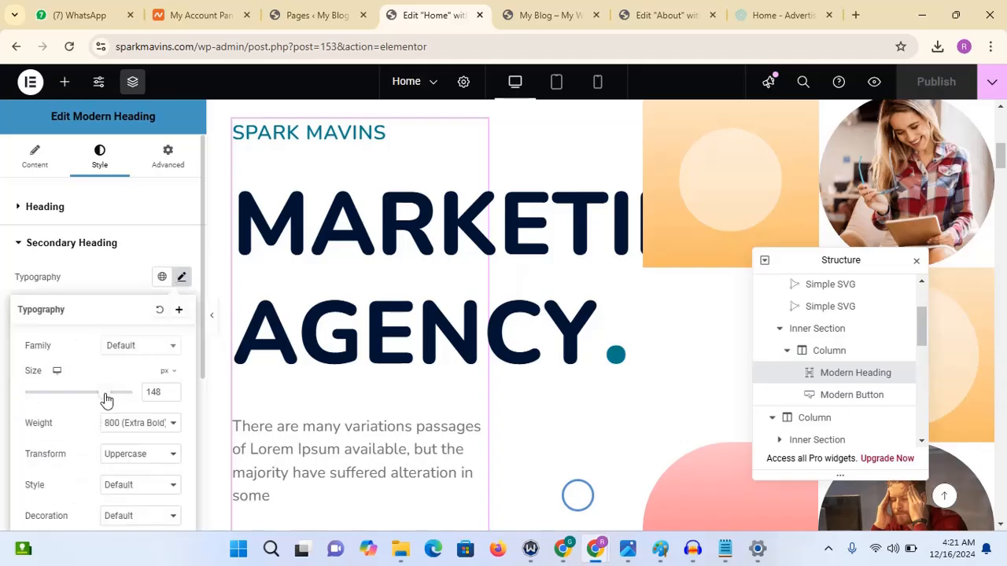
left_click_drag(107, 400, 89, 400)
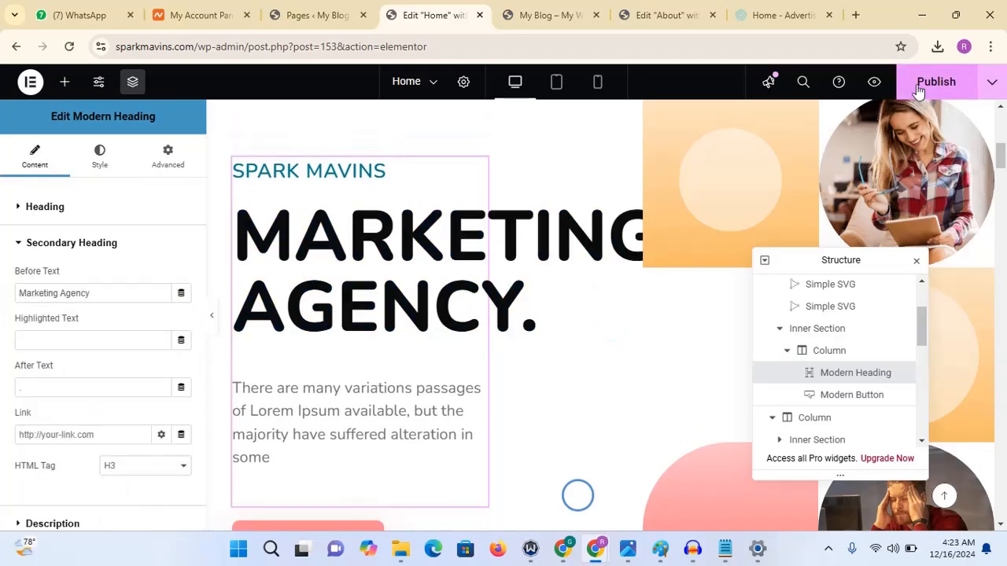
left_click(919, 86)
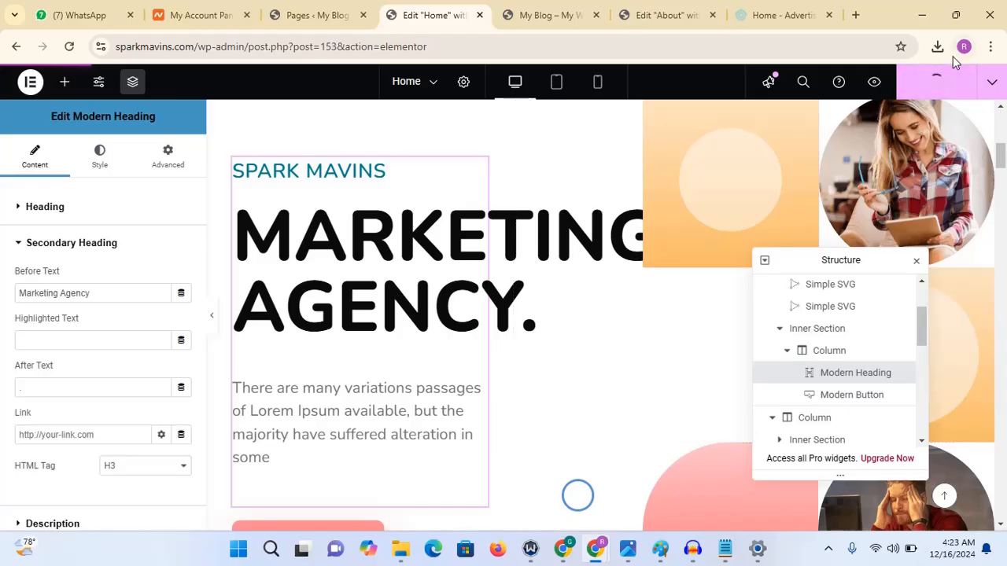
- Review the heading in the preview tab, then open the Notepad draft and select the tagline line
mouse_move(552, 14)
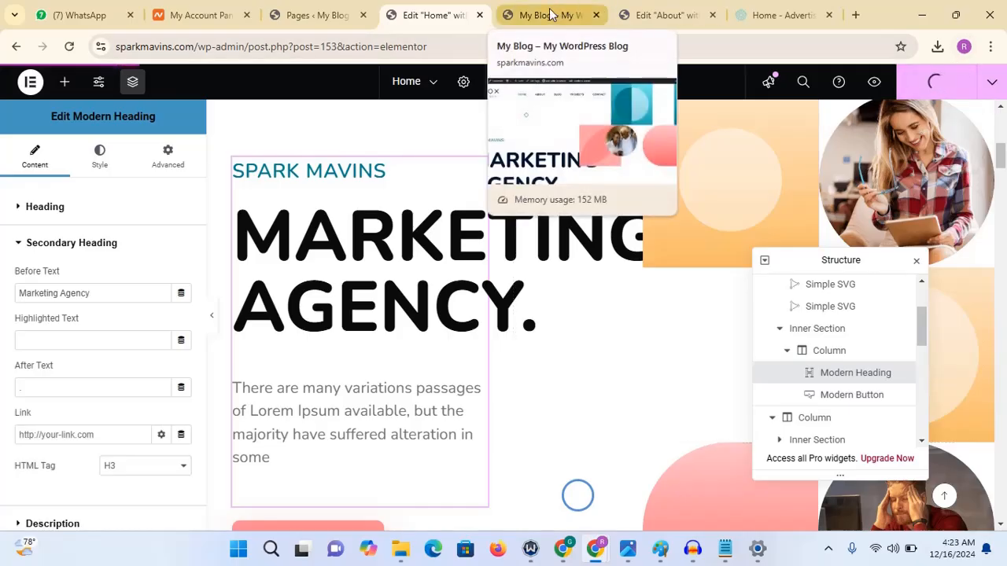
left_click(524, 15)
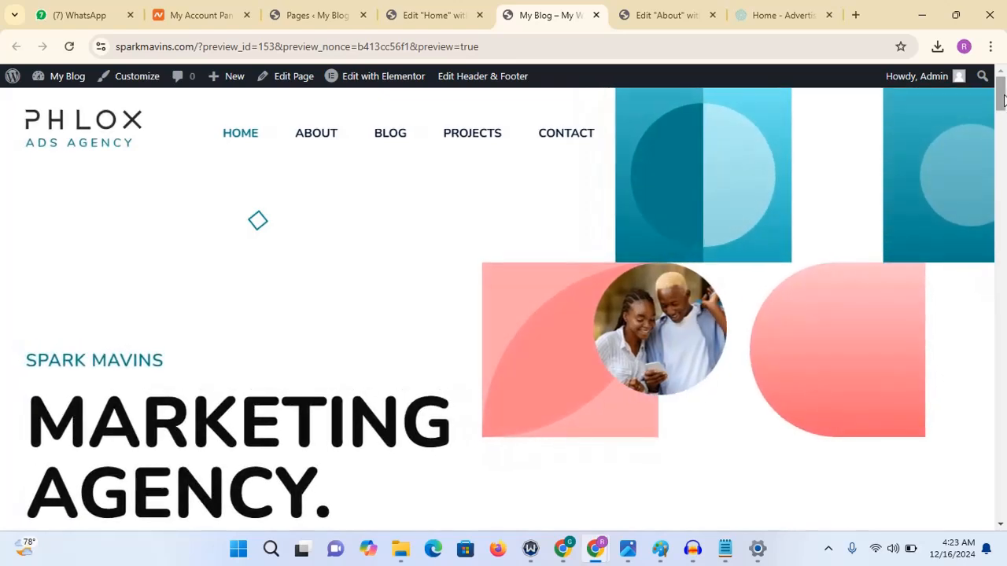
mouse_move(1003, 96)
left_mouse_down()
mouse_move(1002, 107)
mouse_move(1002, 84)
mouse_move(1002, 105)
mouse_move(1001, 93)
left_mouse_up()
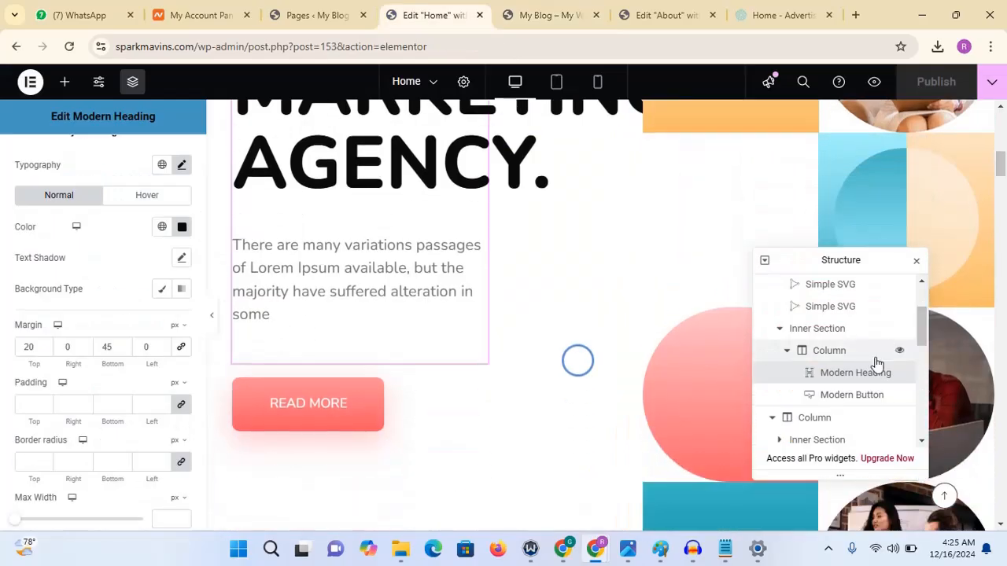
mouse_move(724, 549)
left_click(716, 502)
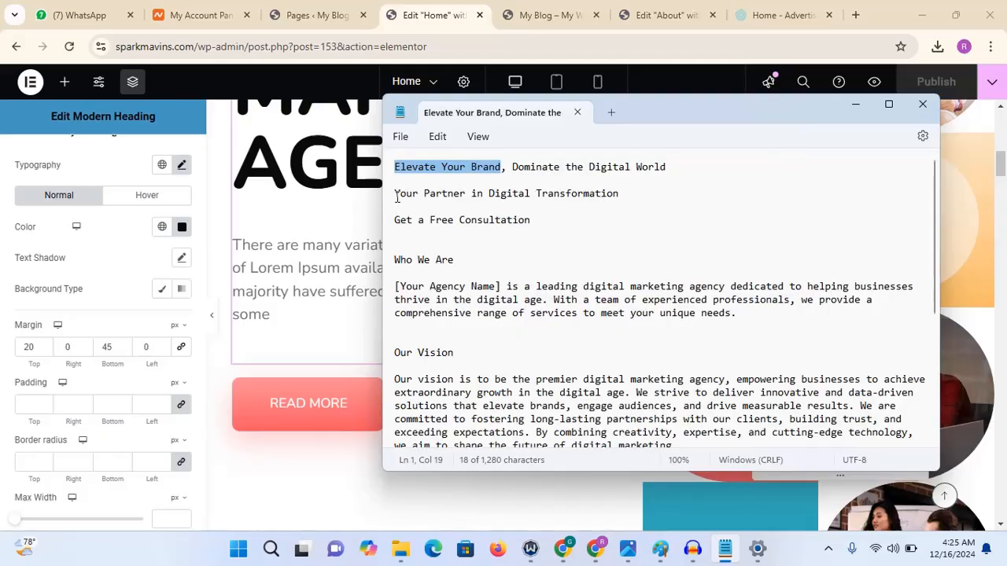
left_click_drag(396, 197, 618, 197)
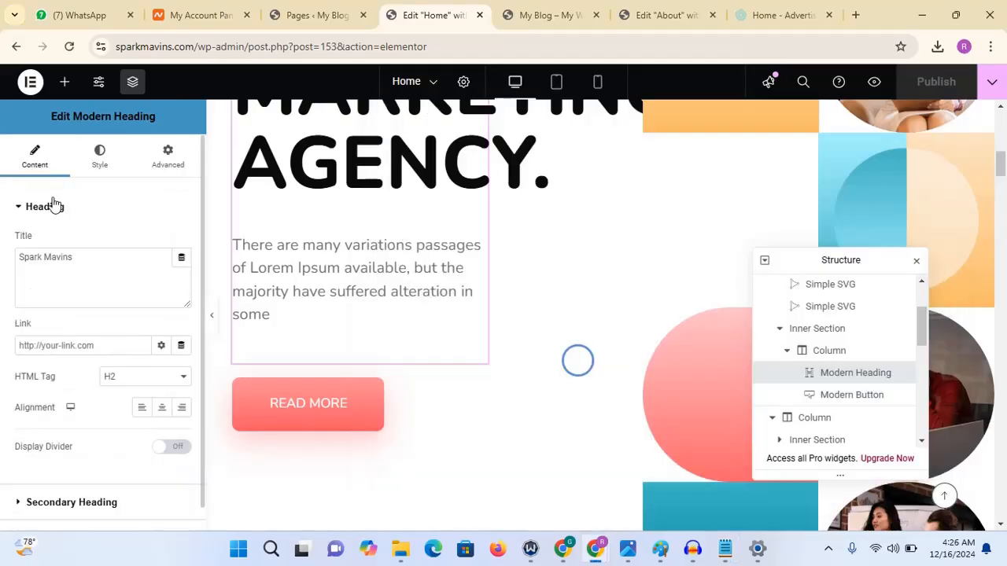
- Replace the heading's description text with the pasted sentence about a leading digital marketing agency
left_click(55, 204)
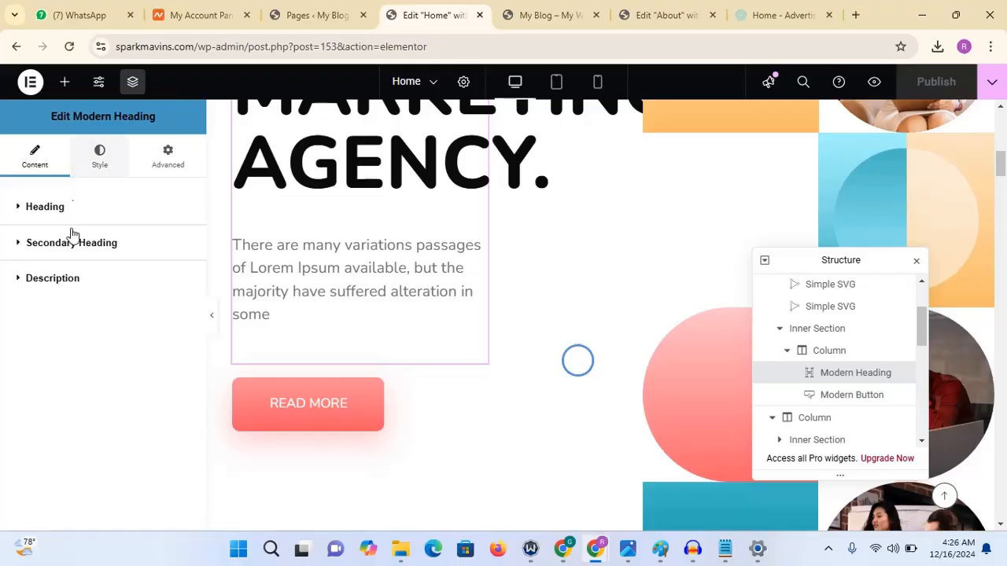
left_click(79, 284)
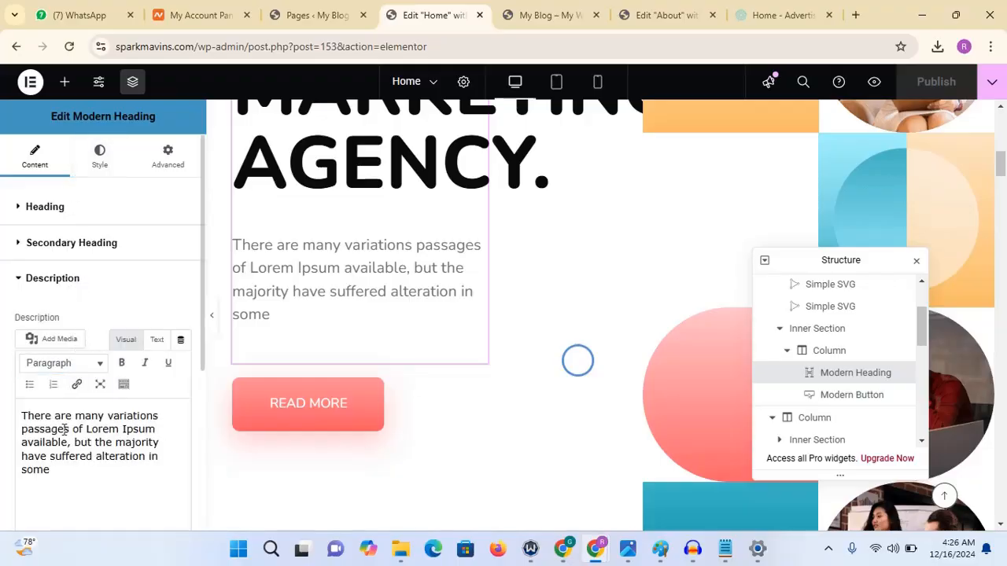
left_click_drag(71, 483, 43, 460)
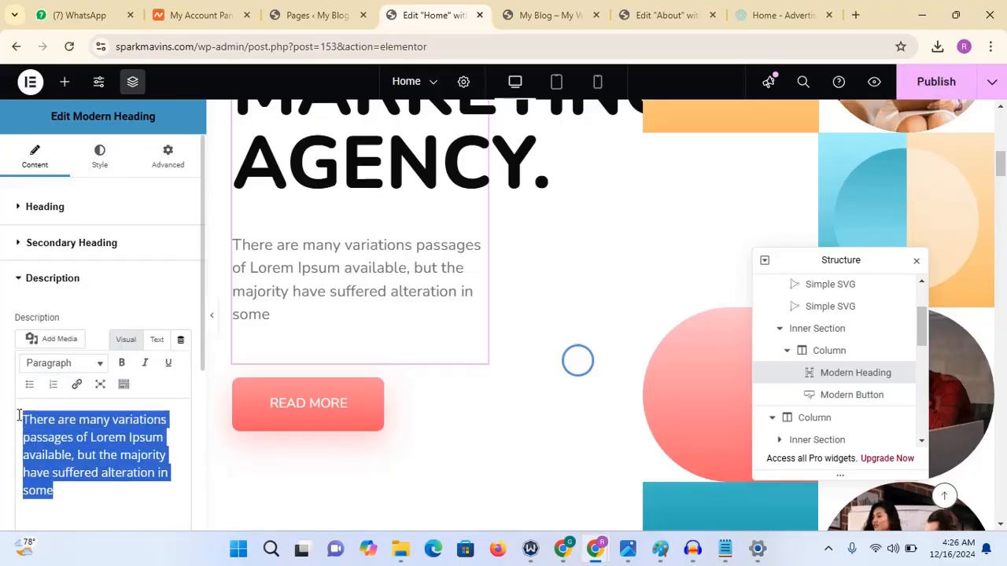
type("leading digital marketing agency dedicated to helping businesses thrive in the digital age.")
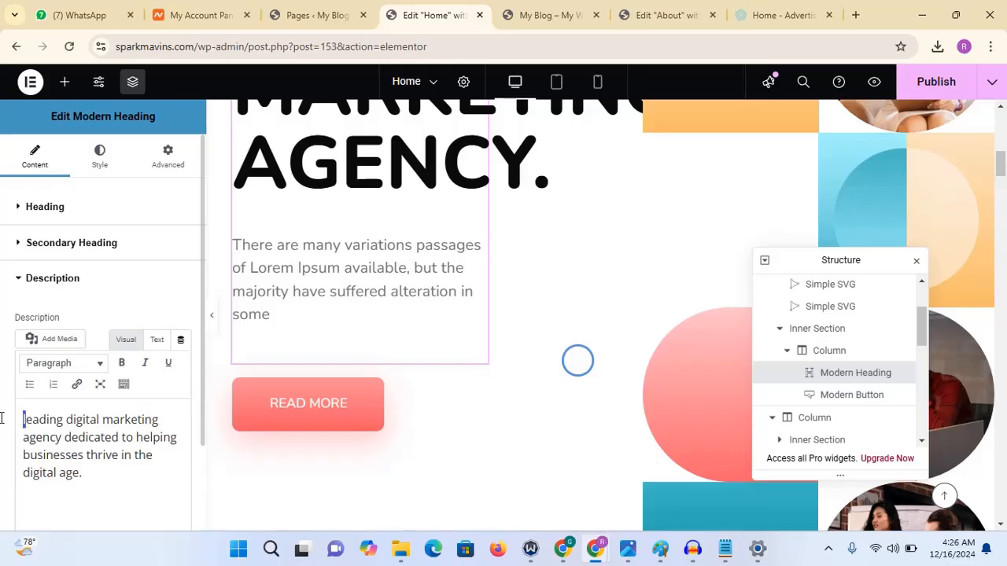
- Capitalize the description to read "Leading Digital Marketing Agency dedicated to helping businesses thrive in the digital age."
key("BackSpace")
type("L")
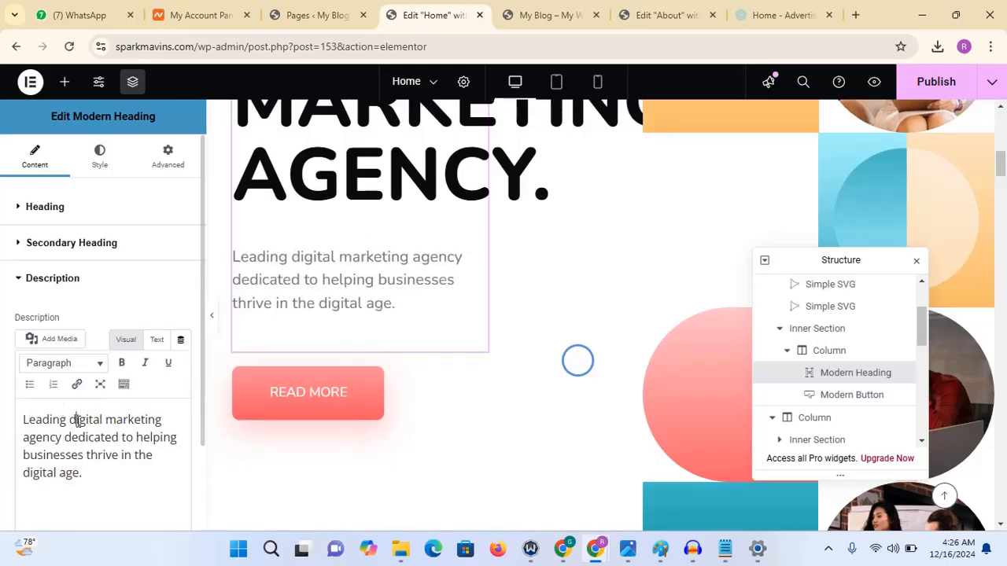
left_click(77, 421)
key("BackSpace")
type("D")
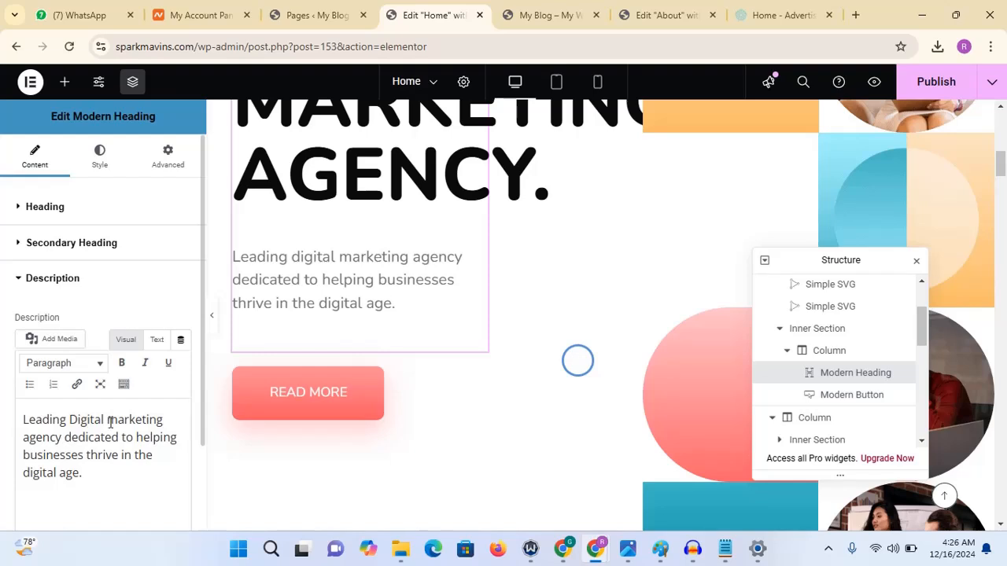
left_click(116, 421)
key("BackSpace")
type("M")
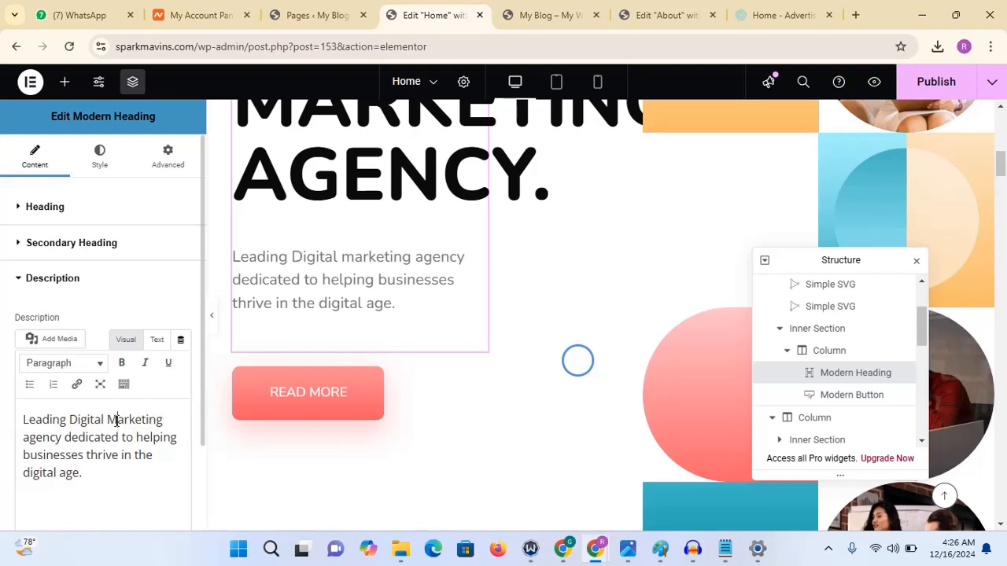
left_click(30, 440)
key("BackSpace")
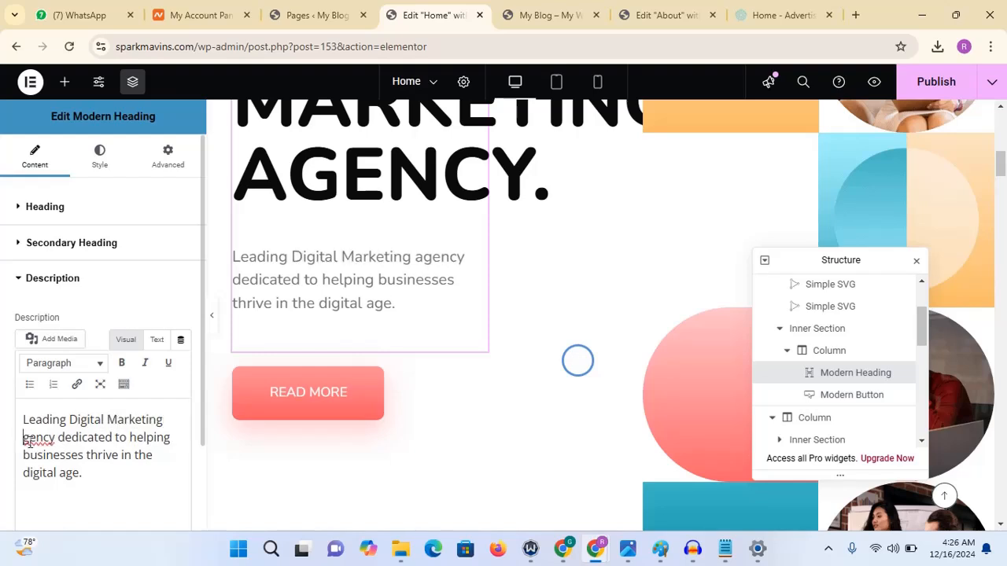
type("A")
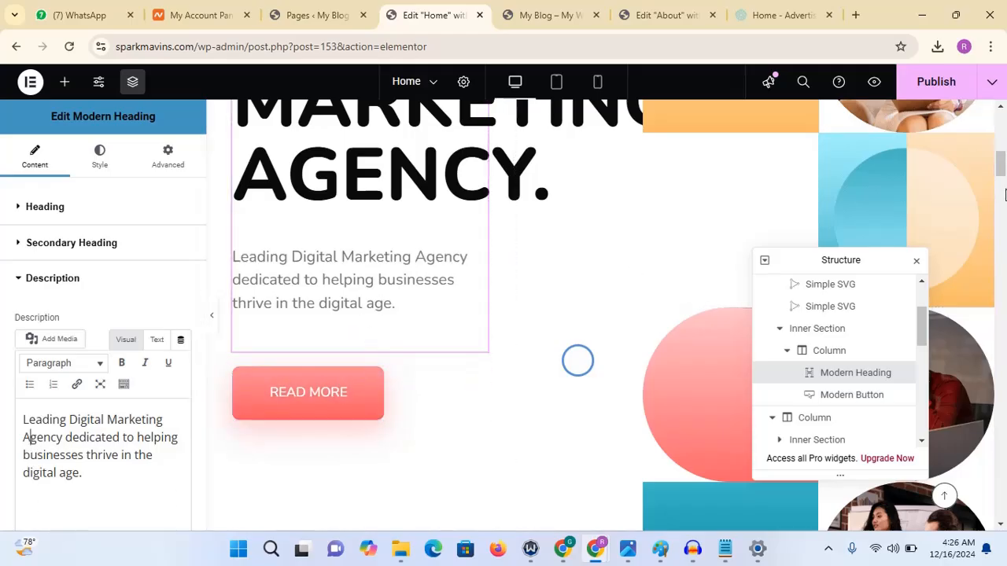
- Select the hero section's button and change its text to "get a Free Consultation"
mouse_move(1003, 169)
left_mouse_down()
mouse_move(1002, 147)
mouse_move(1002, 173)
left_mouse_up()
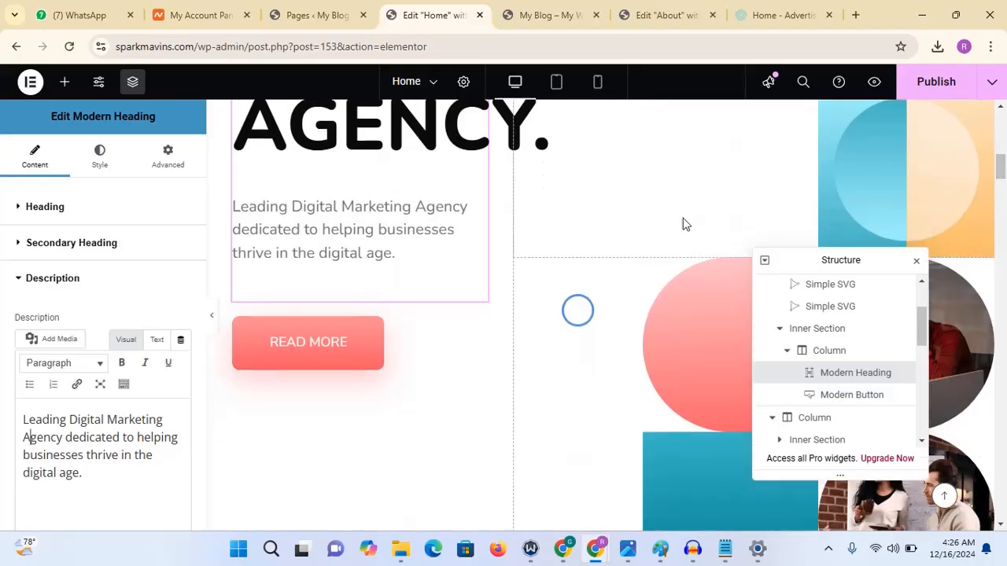
left_click(344, 349)
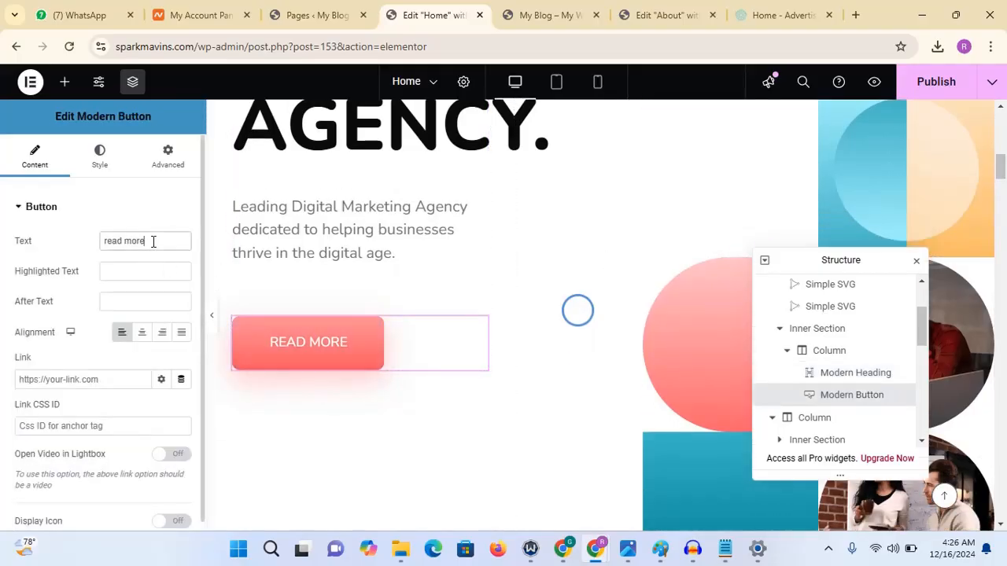
left_click_drag(154, 241, 78, 244)
type("get a F")
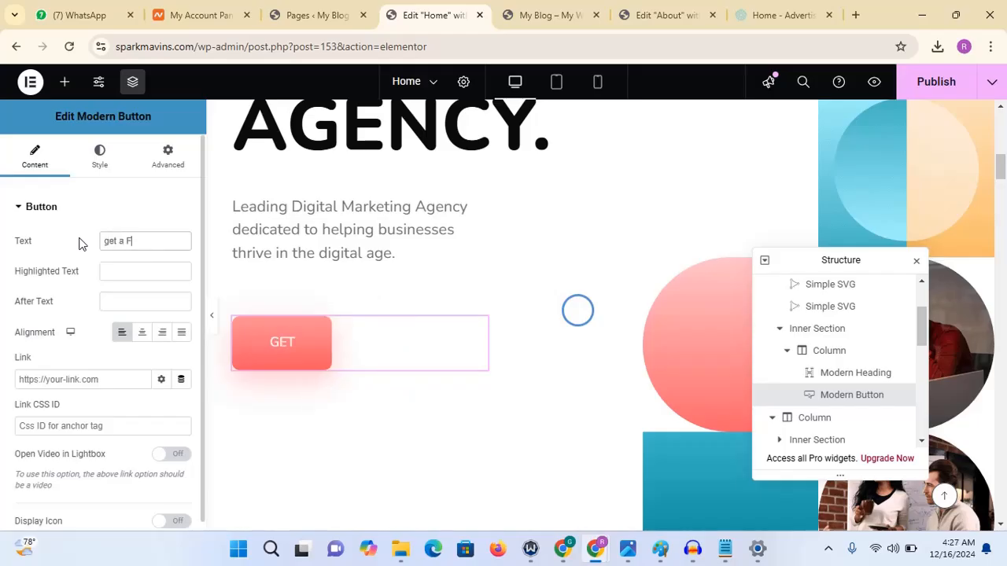
type("ree Co")
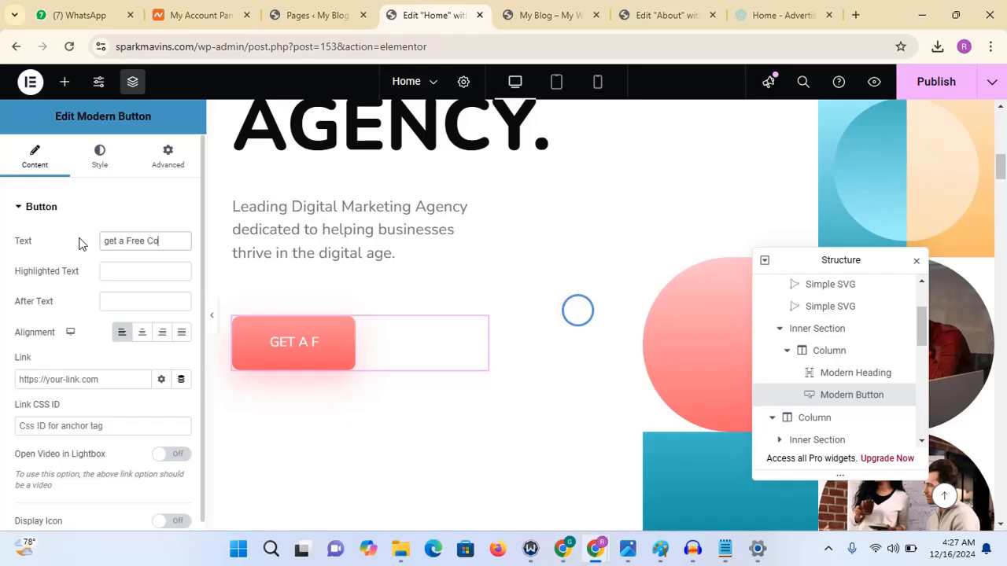
type("nsultat")
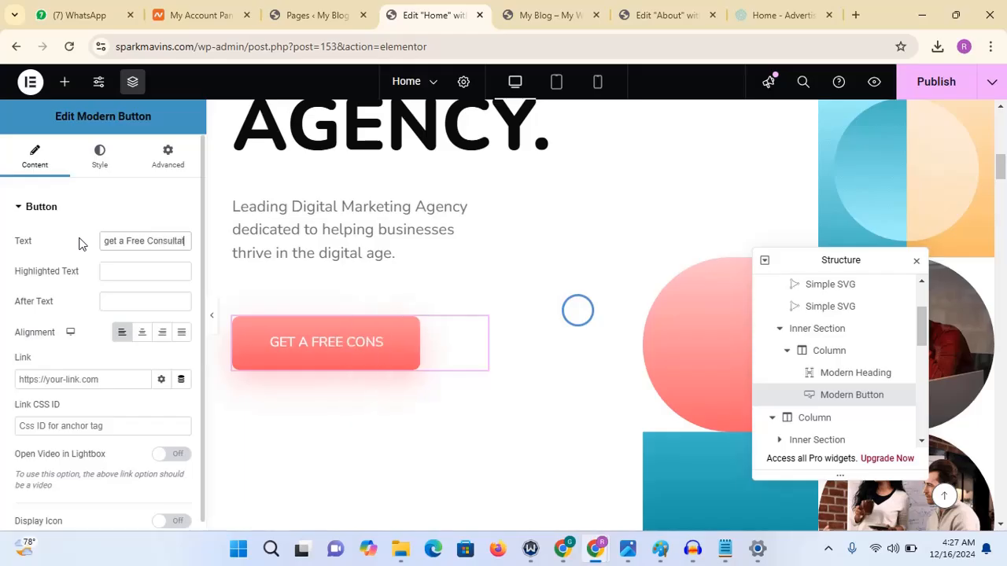
type("ion")
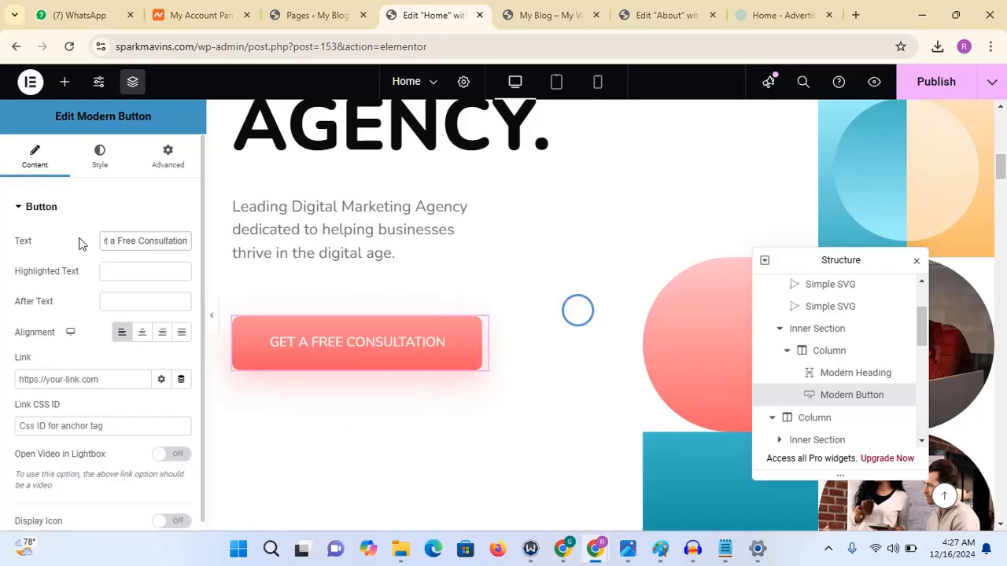
- Check the hero section with the editor panel hidden, then publish the page
left_click(212, 319)
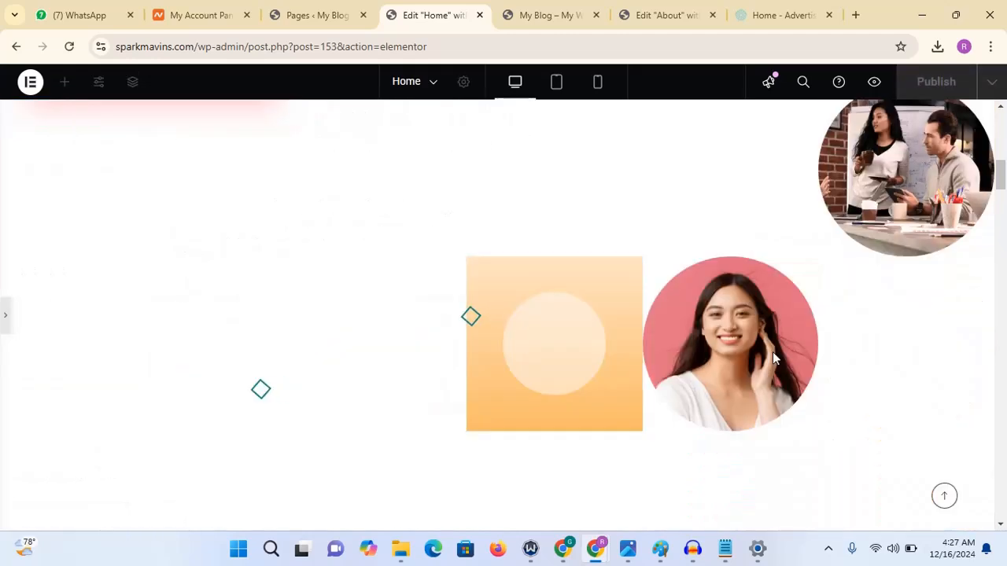
left_click_drag(1002, 182, 1005, 156)
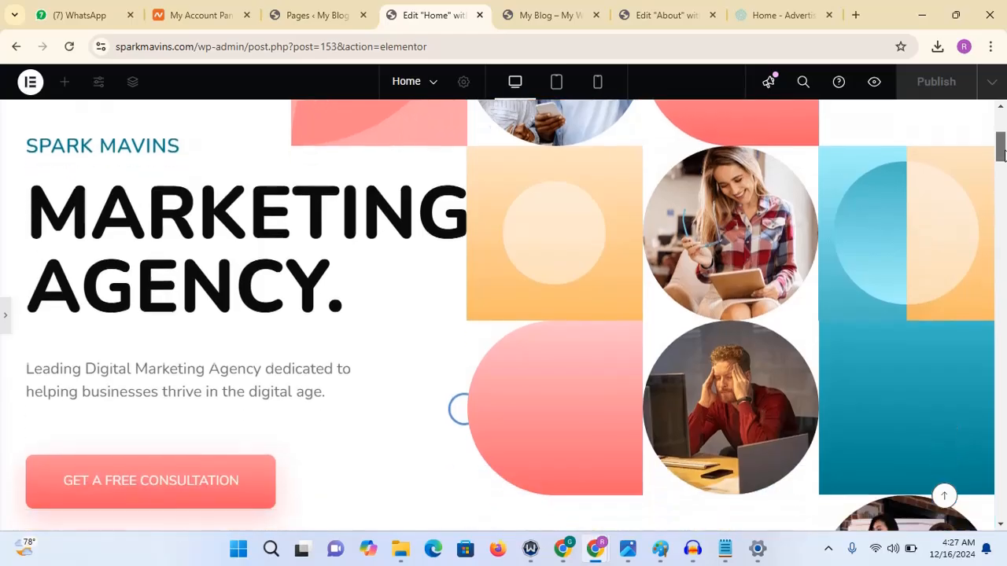
left_click(6, 319)
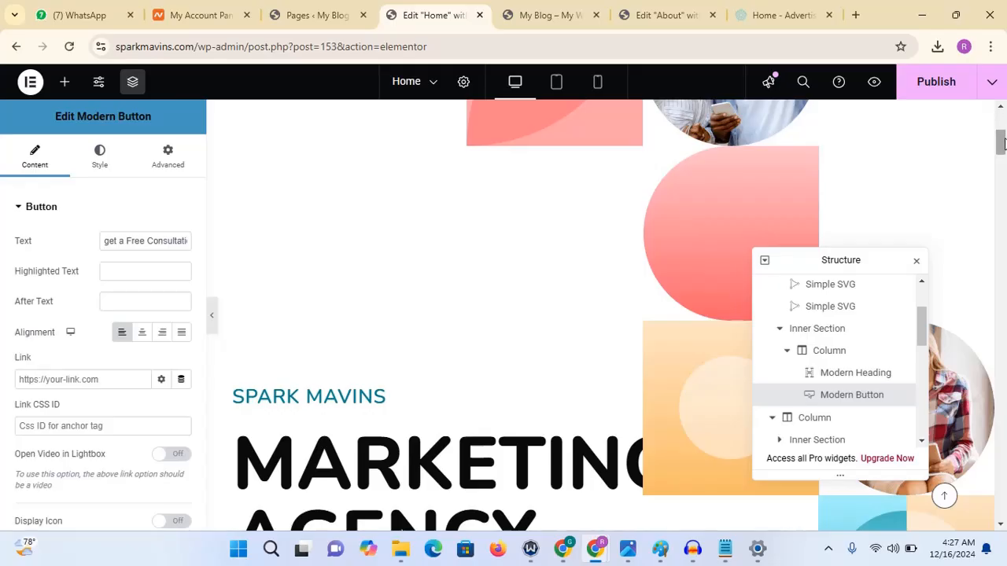
left_click_drag(1003, 141, 1004, 228)
left_click(924, 82)
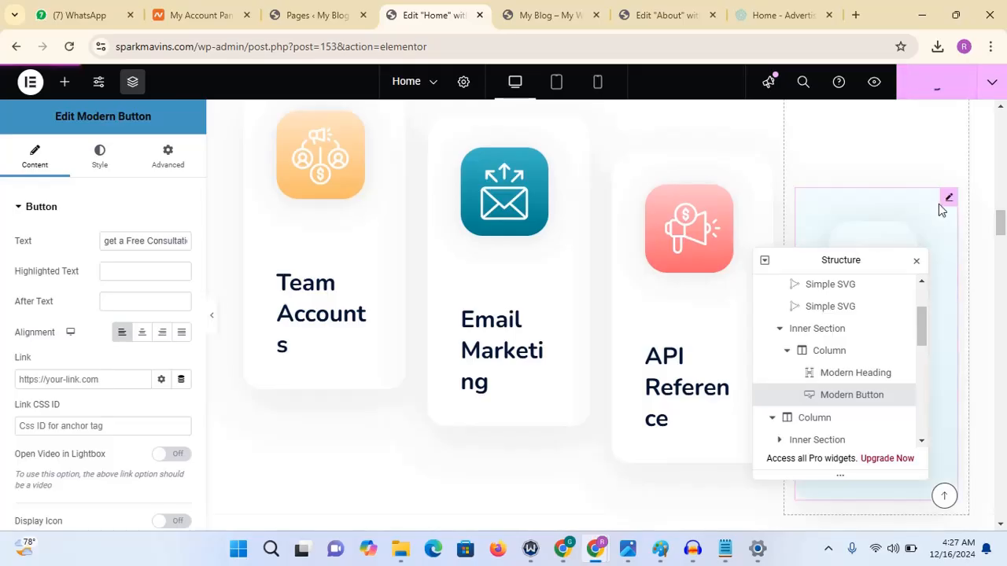
- Scroll to the Our Activity section and copy the "Who We Are" line from the Notepad draft
left_click_drag(1001, 223, 1002, 249)
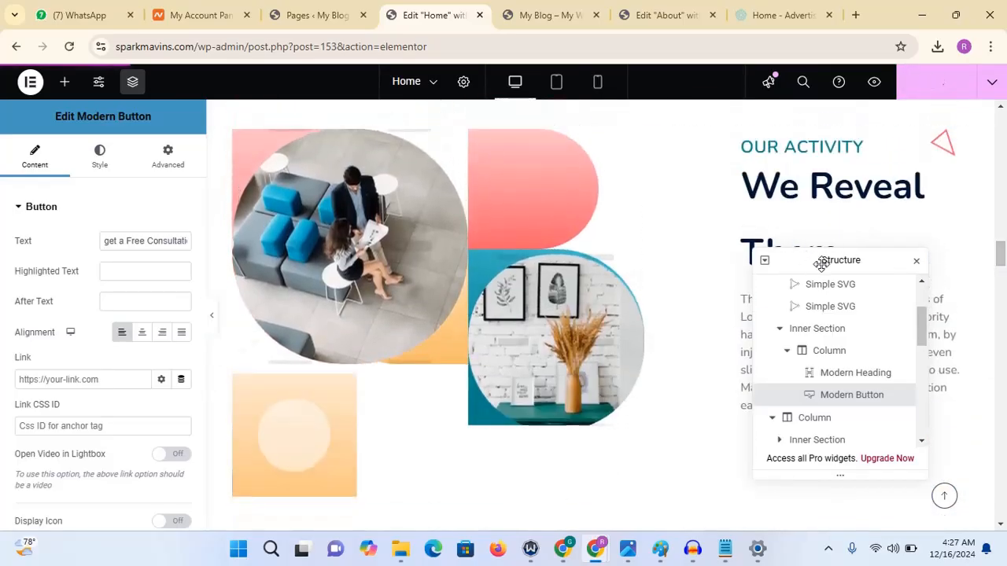
left_click_drag(821, 264, 583, 275)
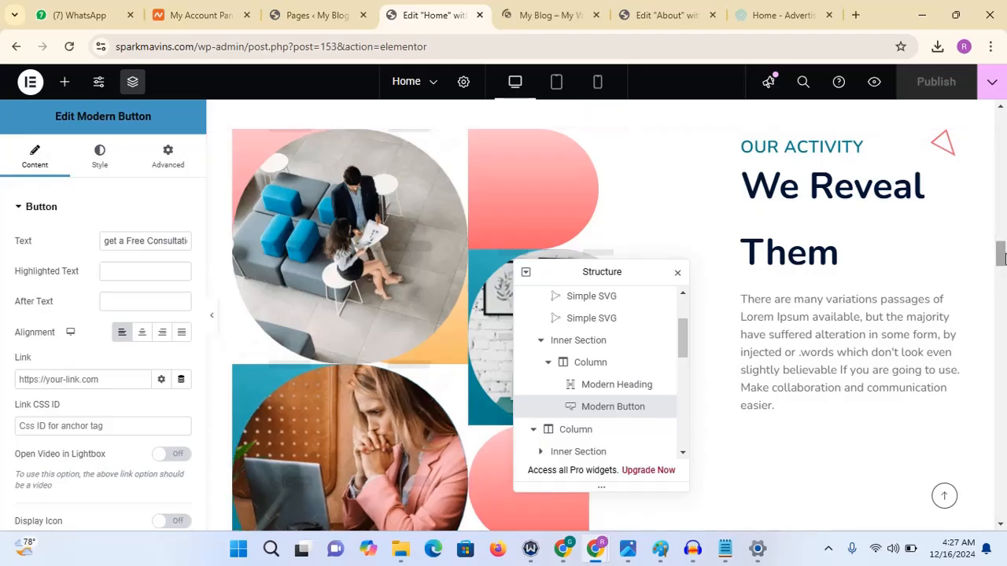
left_click_drag(1002, 258, 1003, 255)
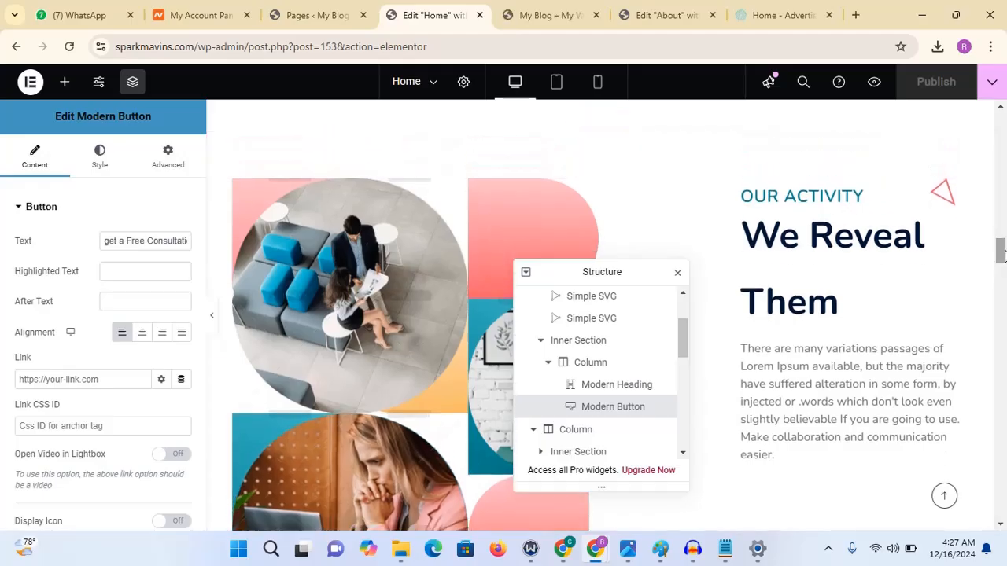
left_click(405, 265)
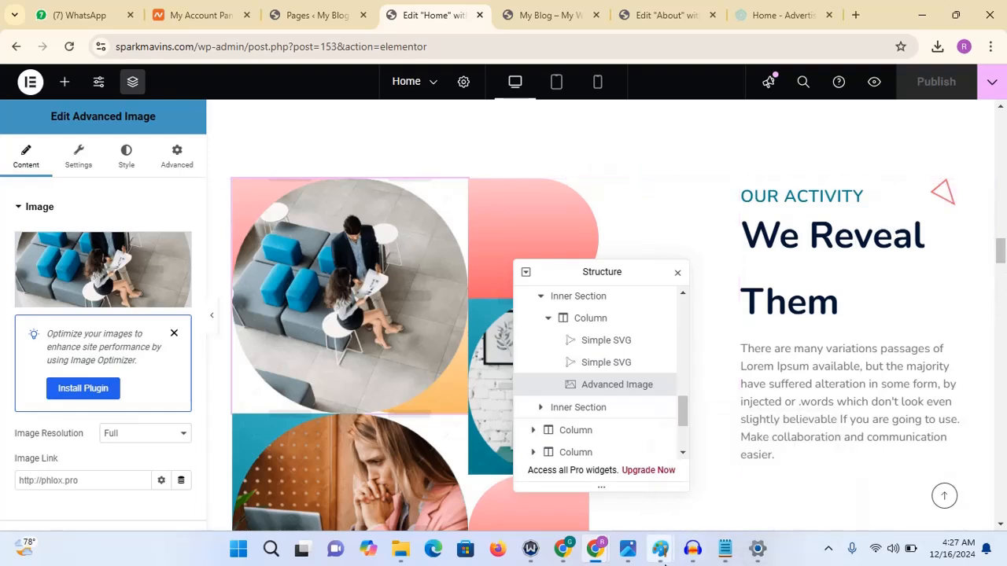
mouse_move(722, 548)
left_click(712, 460)
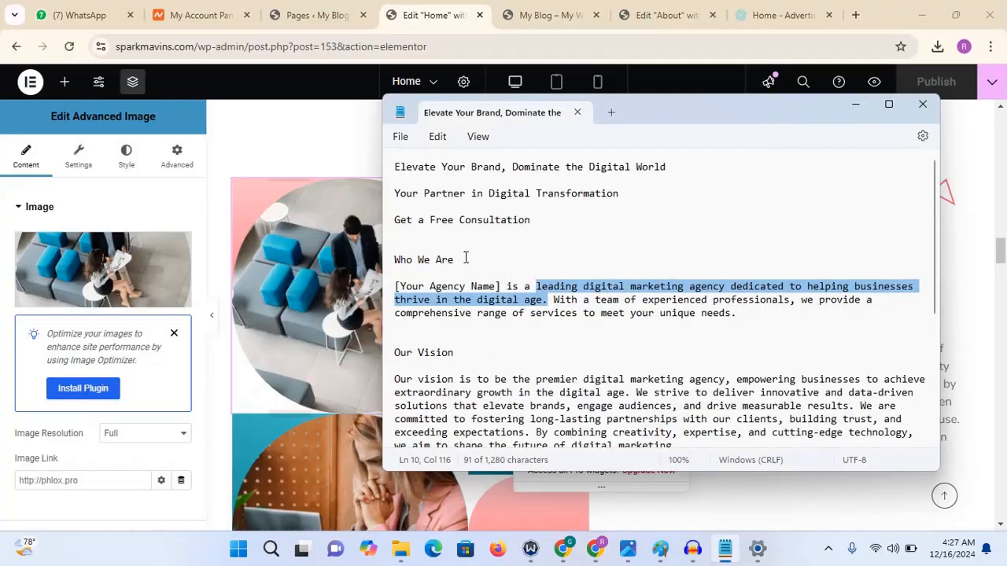
left_click_drag(465, 258, 398, 256)
right_click(397, 258)
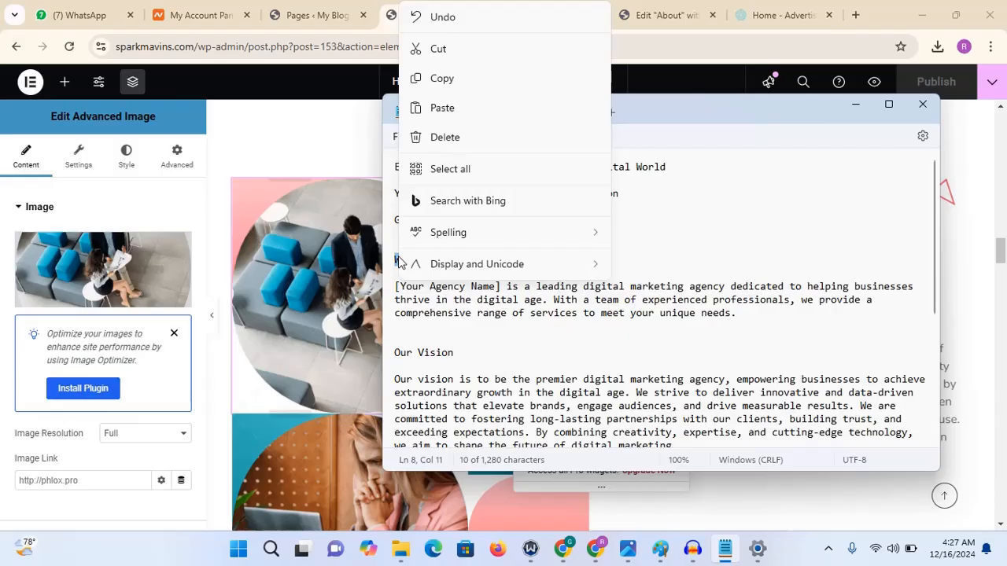
left_click(450, 87)
left_click(856, 110)
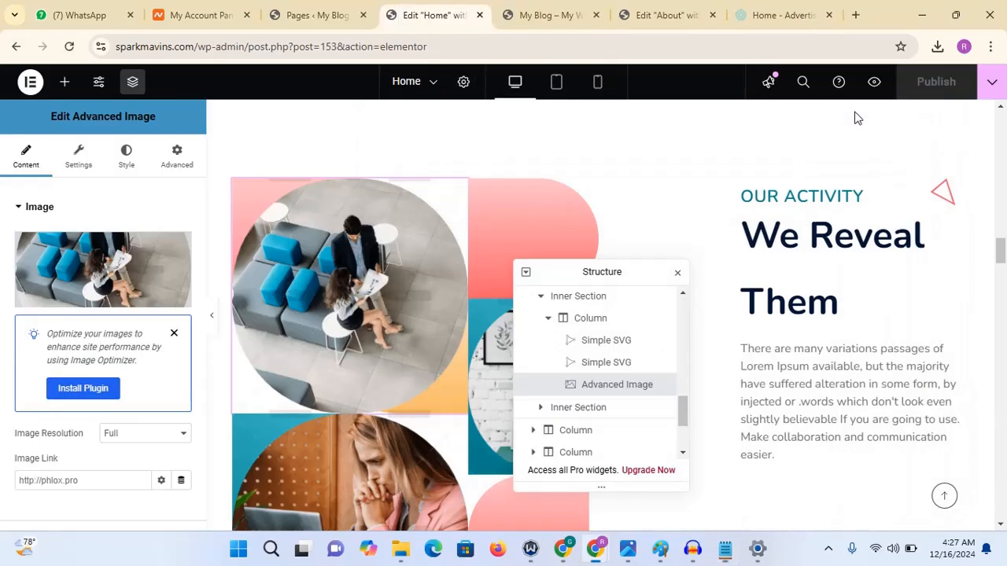
- Replace the Our Activity heading's title with the pasted "Who We Are"
left_click(834, 197)
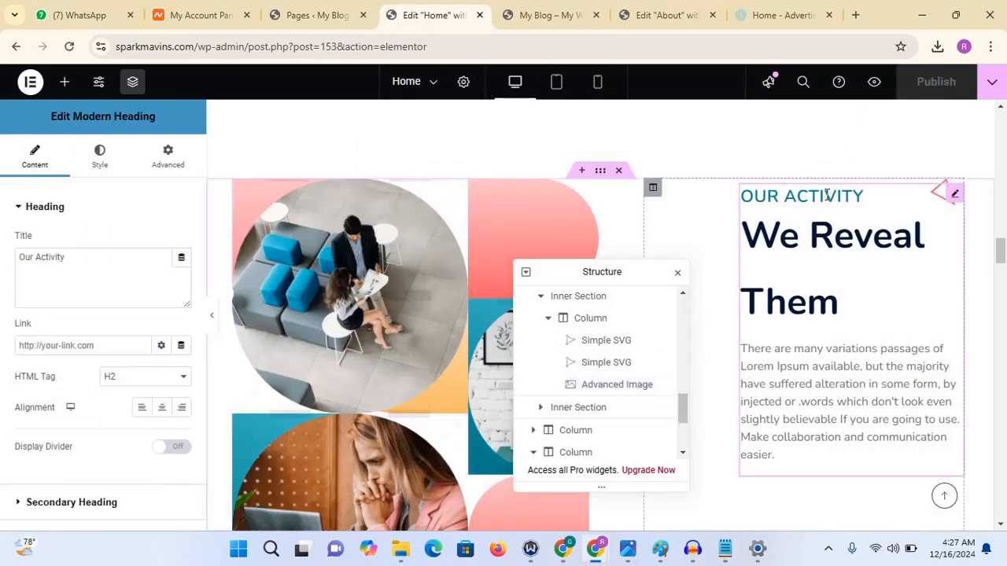
left_click_drag(108, 256, 4, 305)
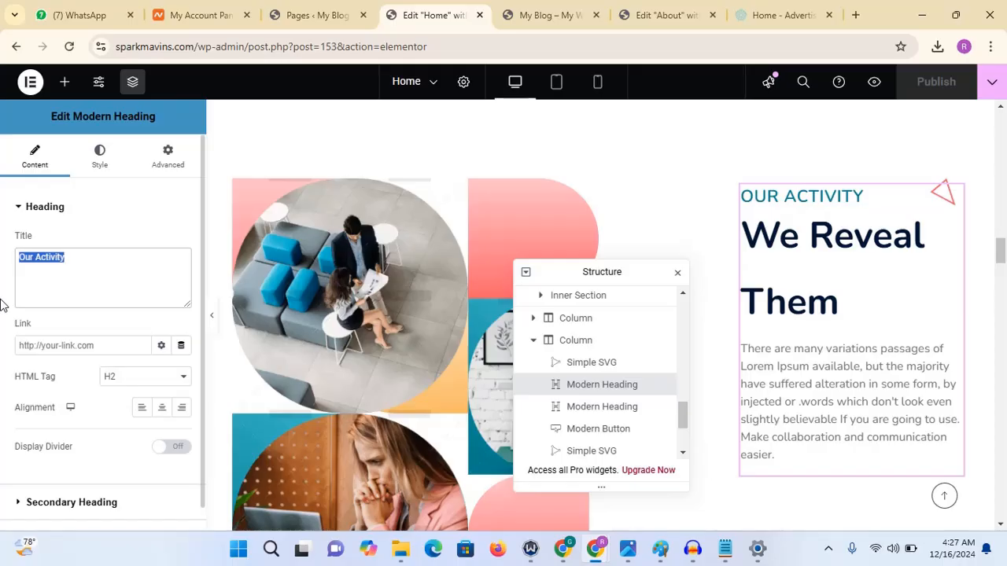
key("ctrl+v")
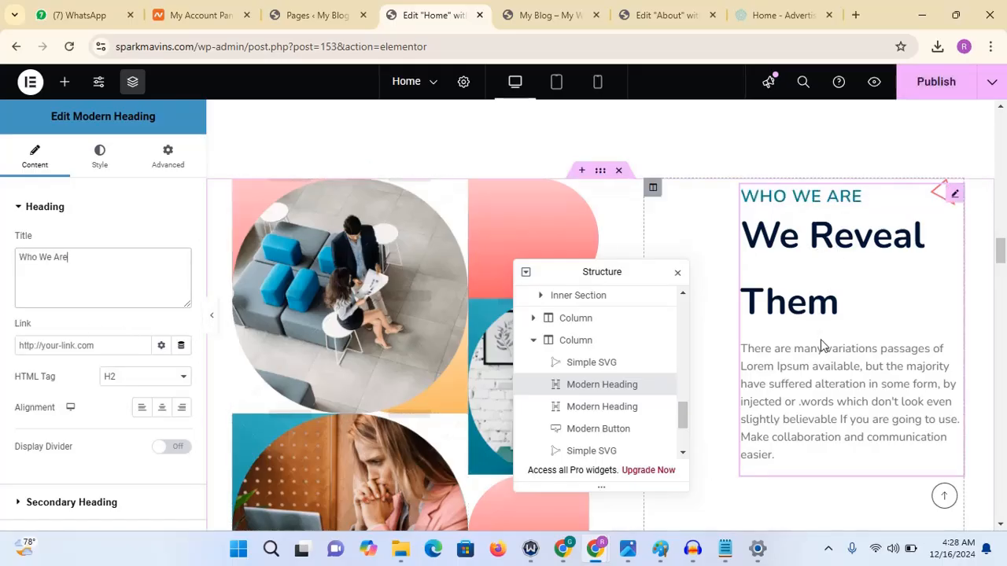
- Copy the agency paragraph from the Notepad draft and paste it over the heading's description text
key("alt+Tab")
right_click(712, 303)
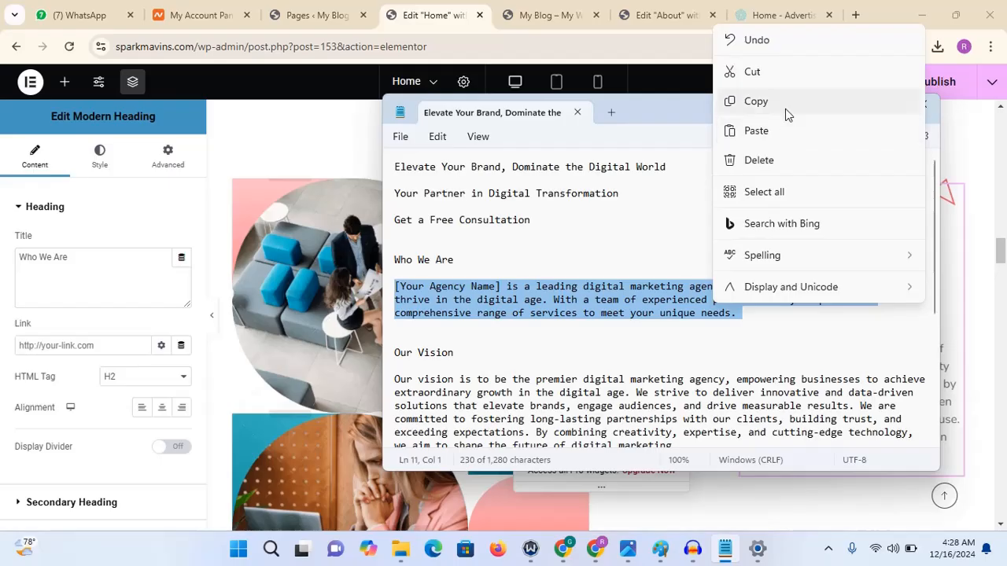
left_click(784, 101)
left_click(858, 104)
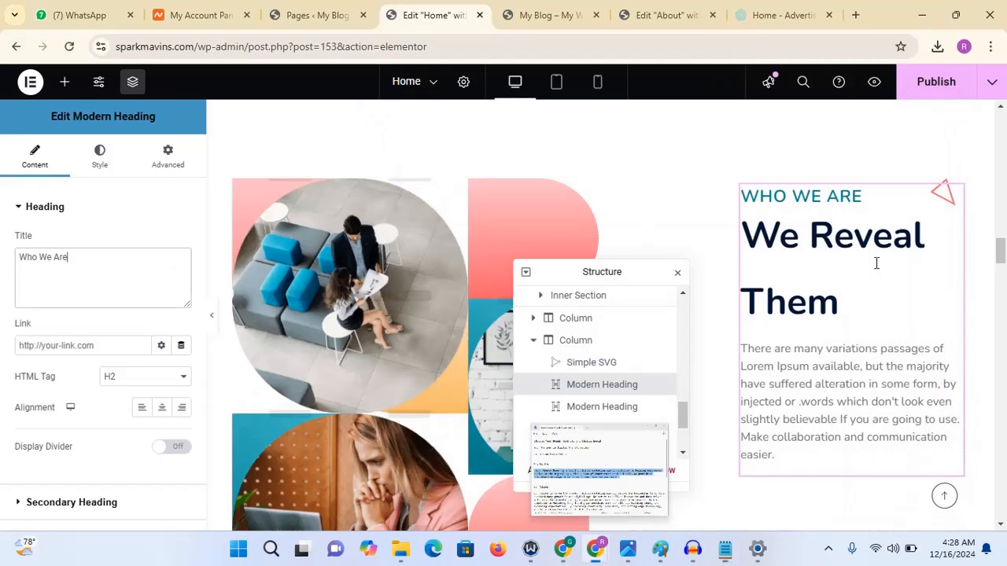
left_click(47, 210)
left_click(60, 281)
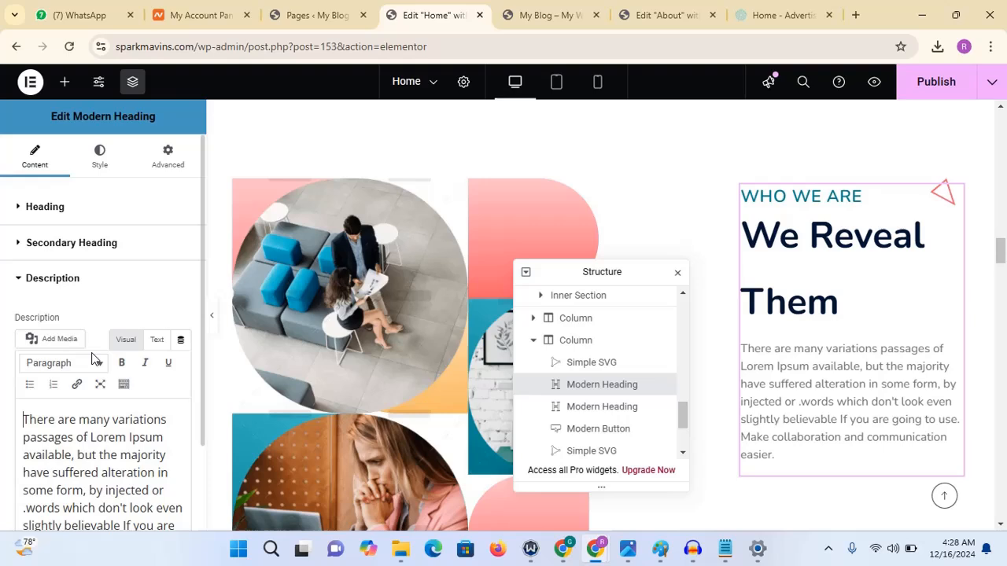
triple_click(62, 437)
key("ctrl+v")
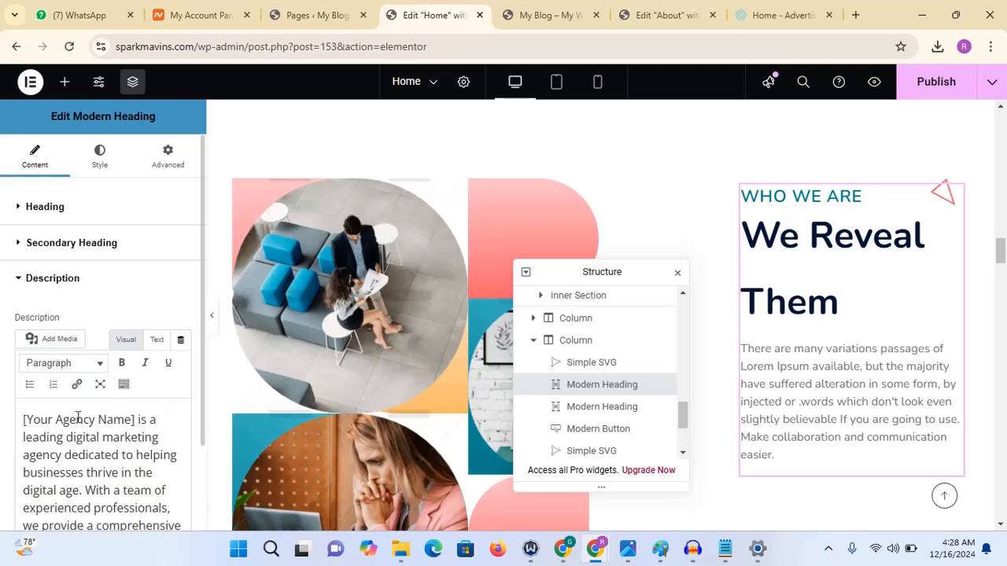
- Replace the "[Your Agency Name]" placeholder in the description with Spark Mavins
left_click_drag(135, 422, 2, 407)
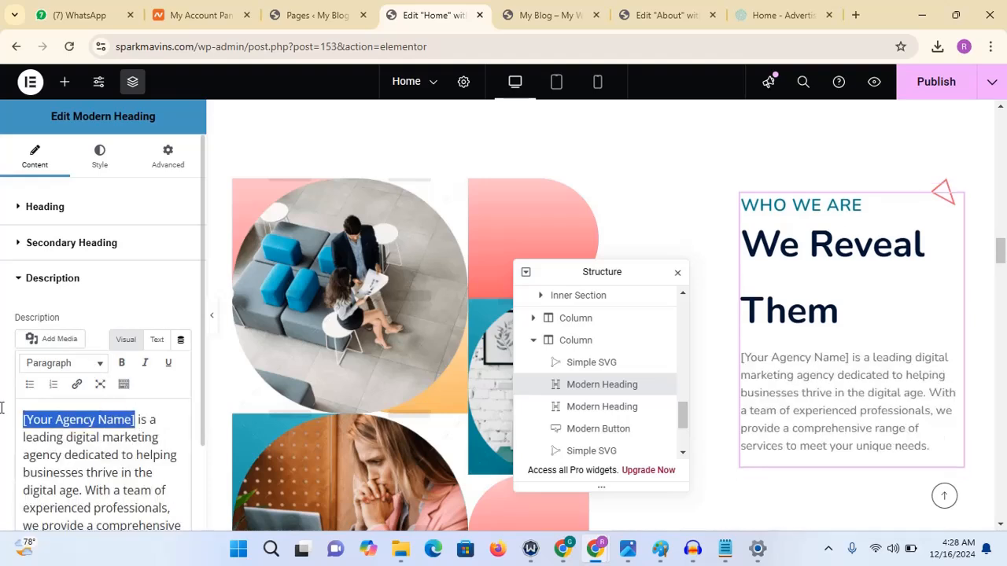
type("Spar")
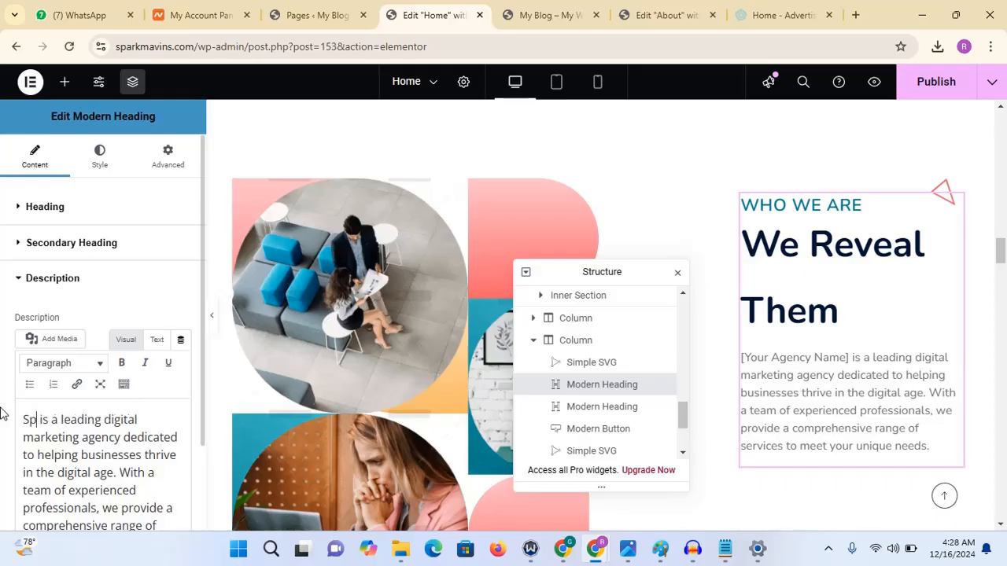
type("k")
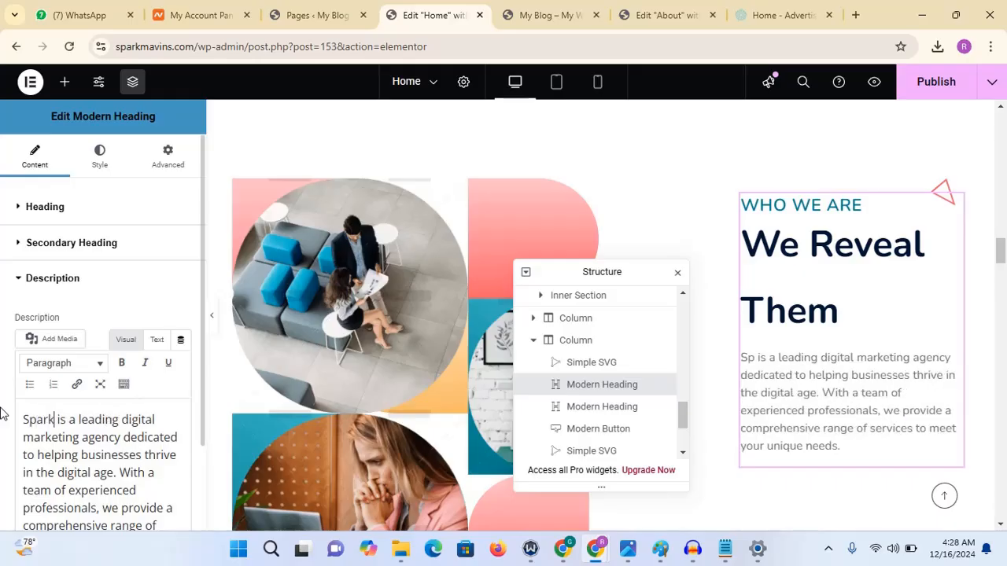
type(" Ma")
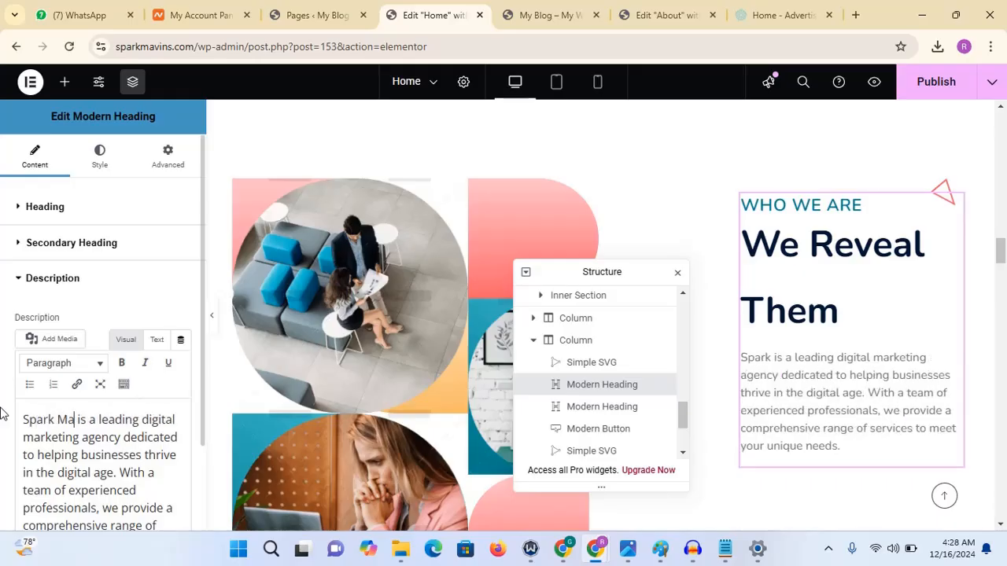
type("vu")
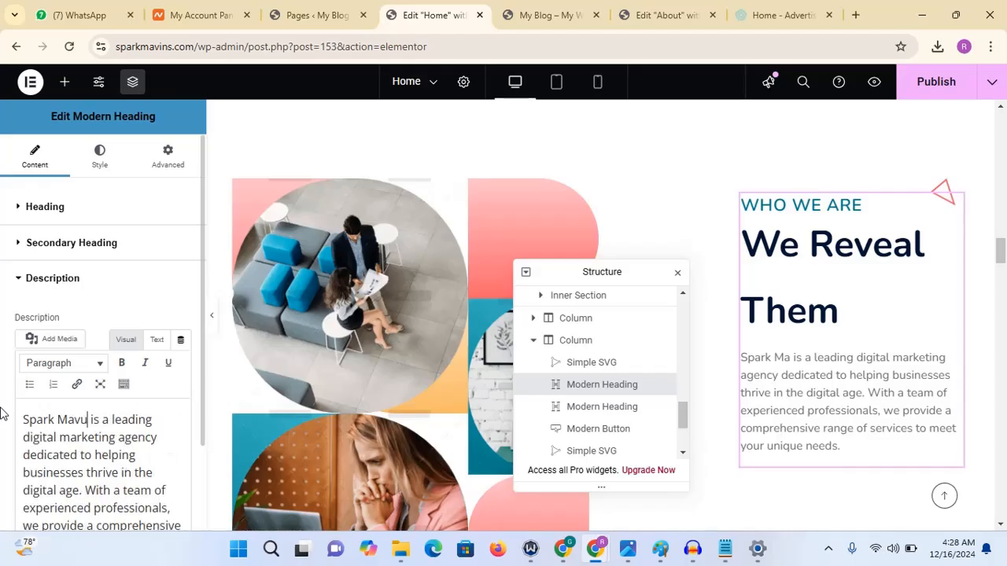
key("BackSpace")
type("ins")
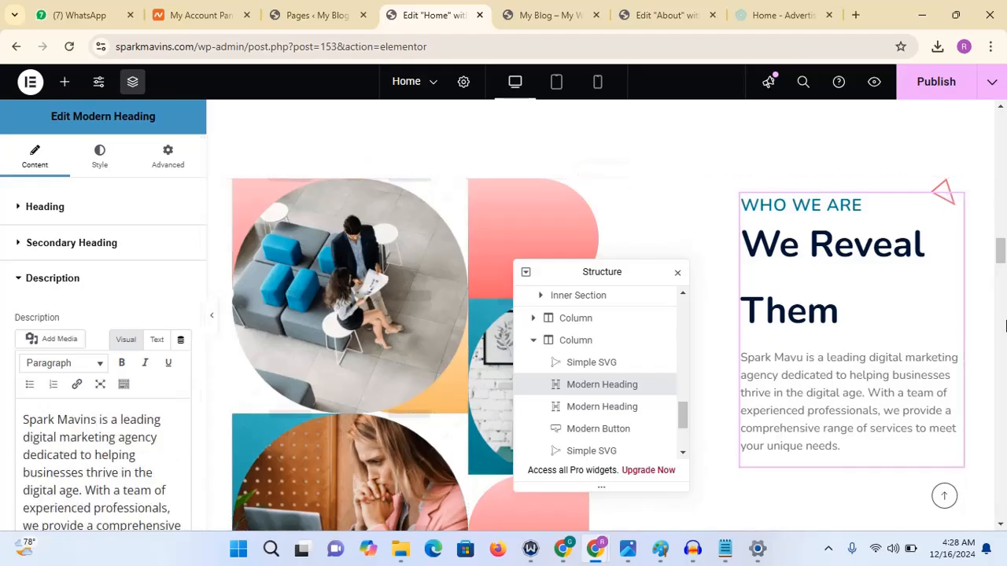
- Review the updated Who We Are section on the canvas and close the Structure navigator
scroll(1002, 275, "down", 10)
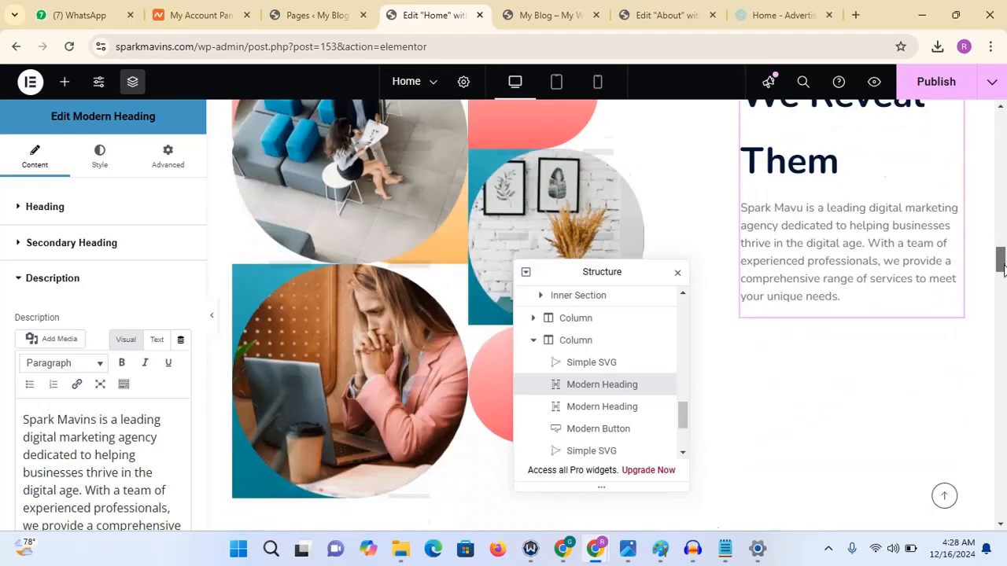
left_click_drag(1003, 293, 1001, 268)
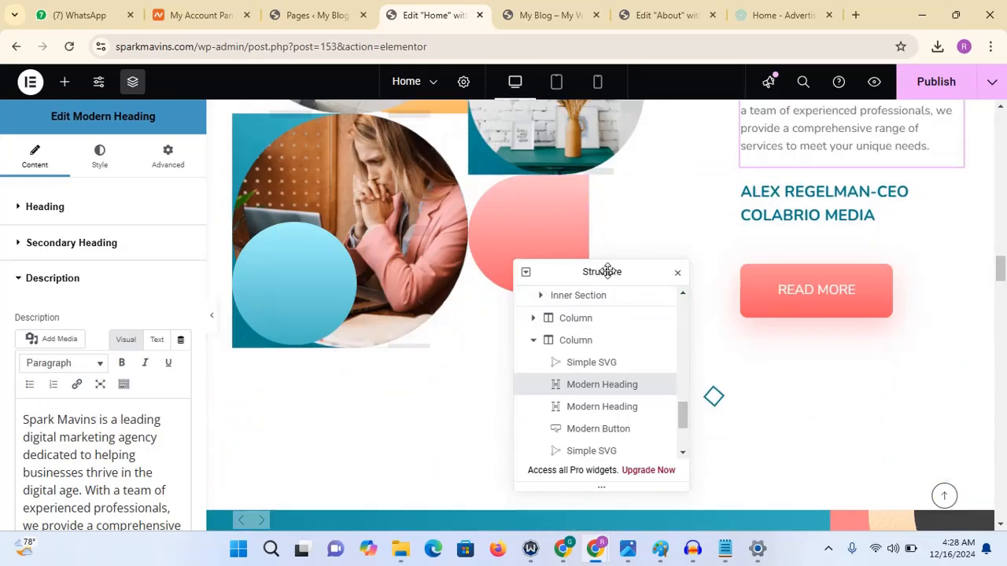
left_click_drag(608, 272, 328, 291)
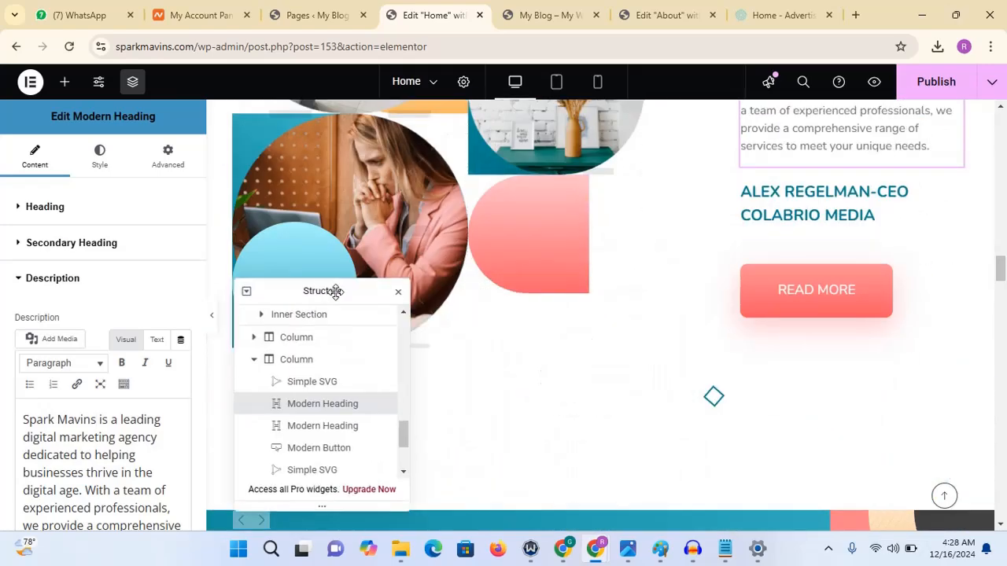
left_click(399, 295)
scroll(1002, 262, "up", 5)
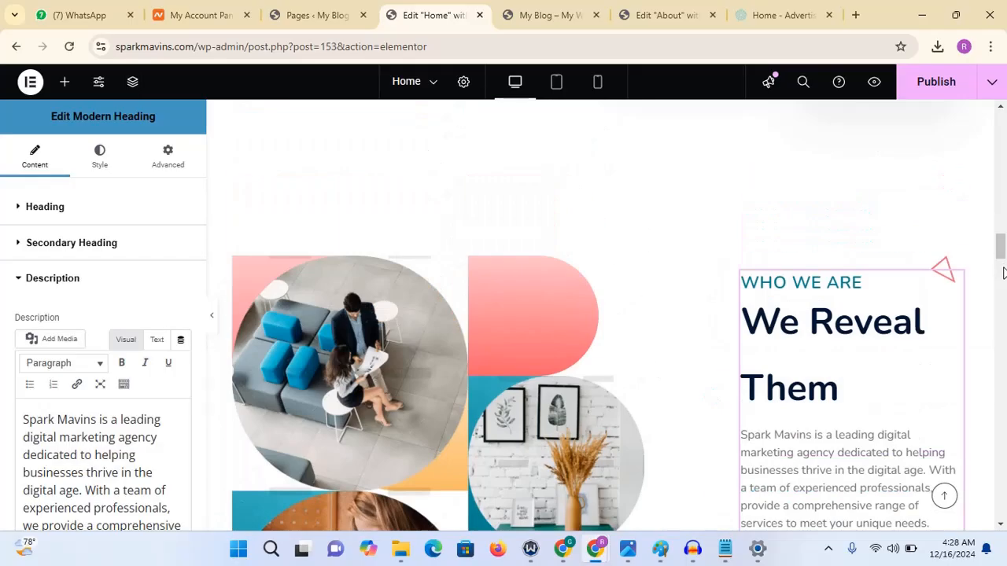
left_click_drag(1000, 244, 1000, 275)
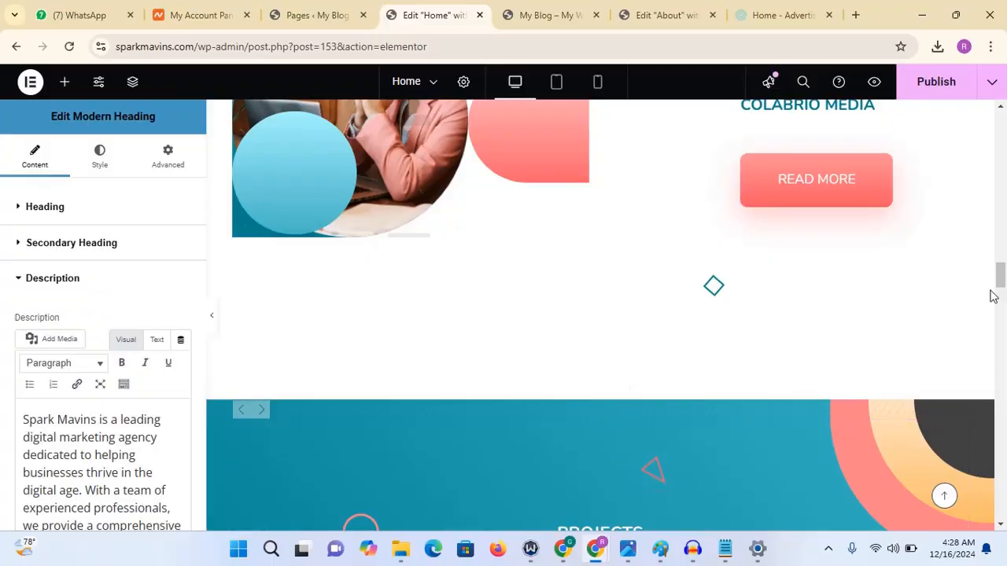
scroll(787, 267, "up", 5)
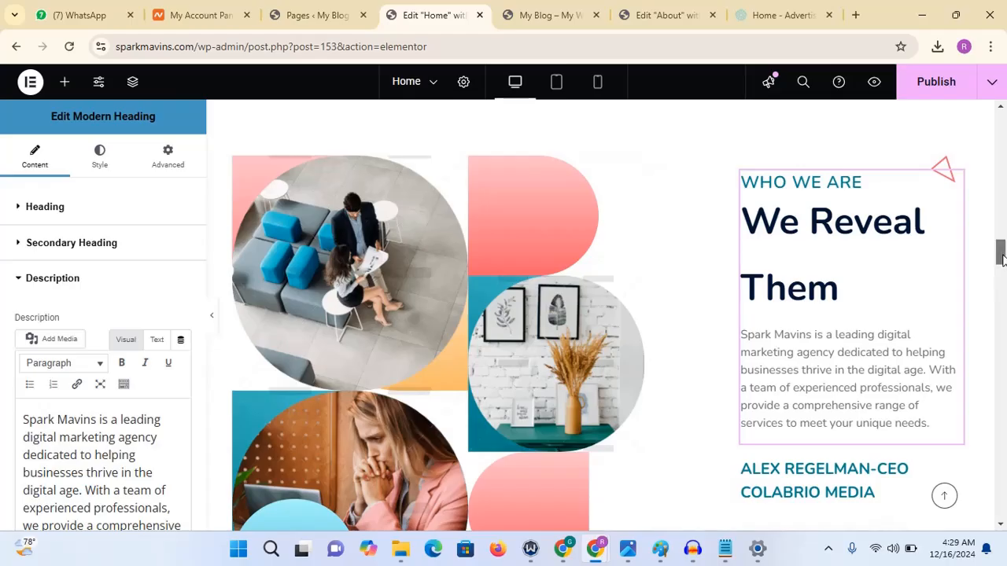
left_click_drag(1002, 260, 1000, 322)
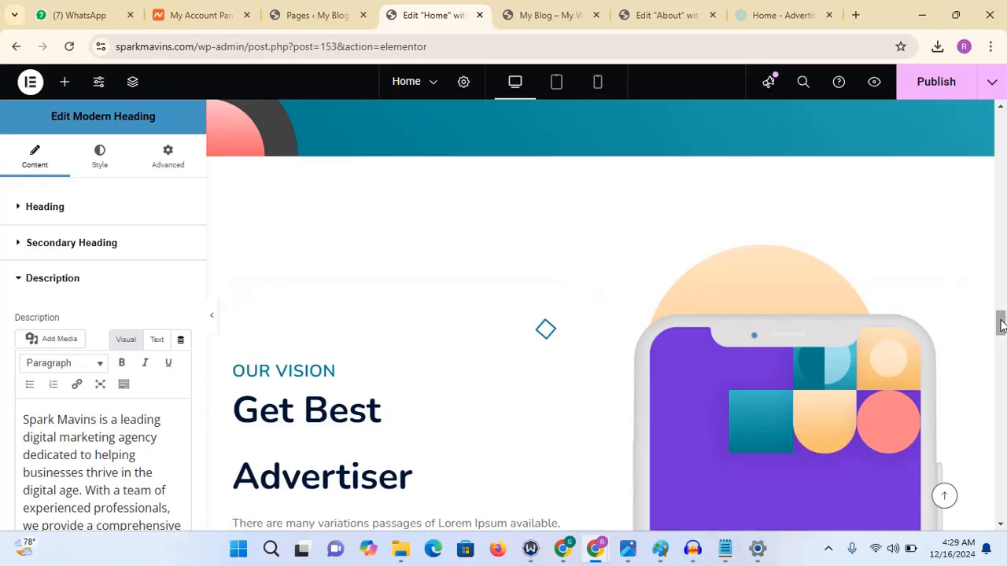
left_click_drag(1001, 325, 1001, 250)
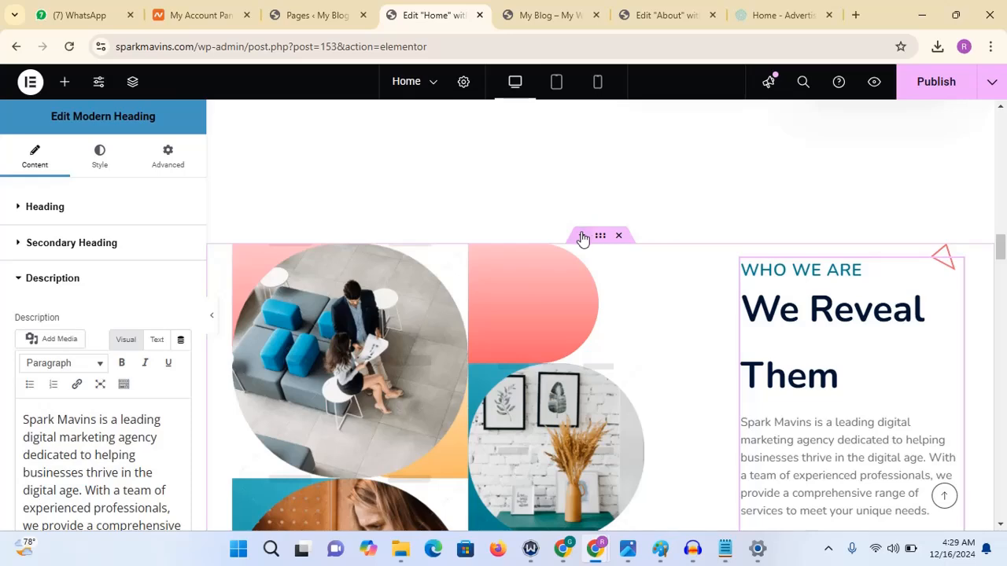
mouse_move(1001, 251)
left_mouse_down()
mouse_move(999, 225)
mouse_move(999, 245)
left_mouse_up()
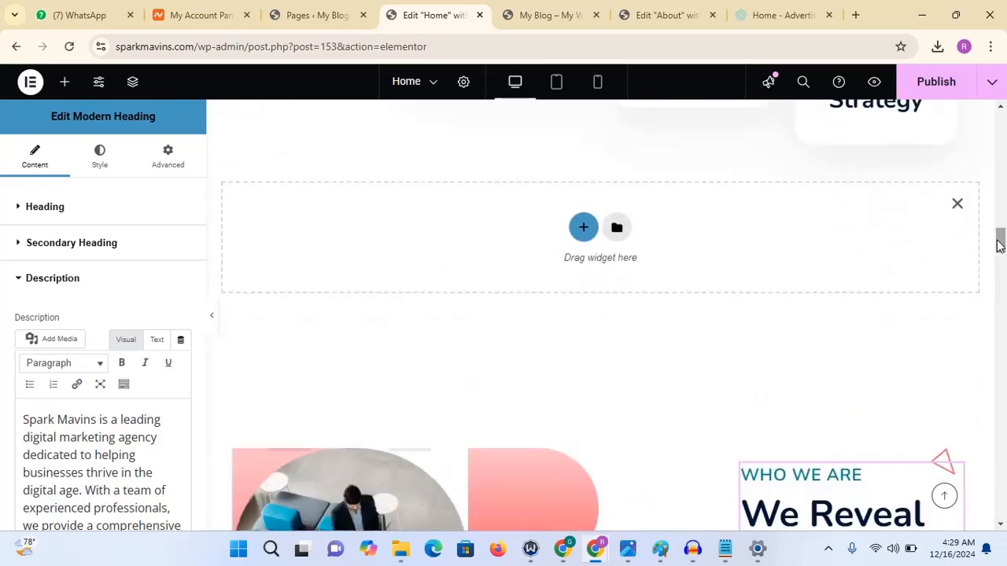
left_click(958, 206)
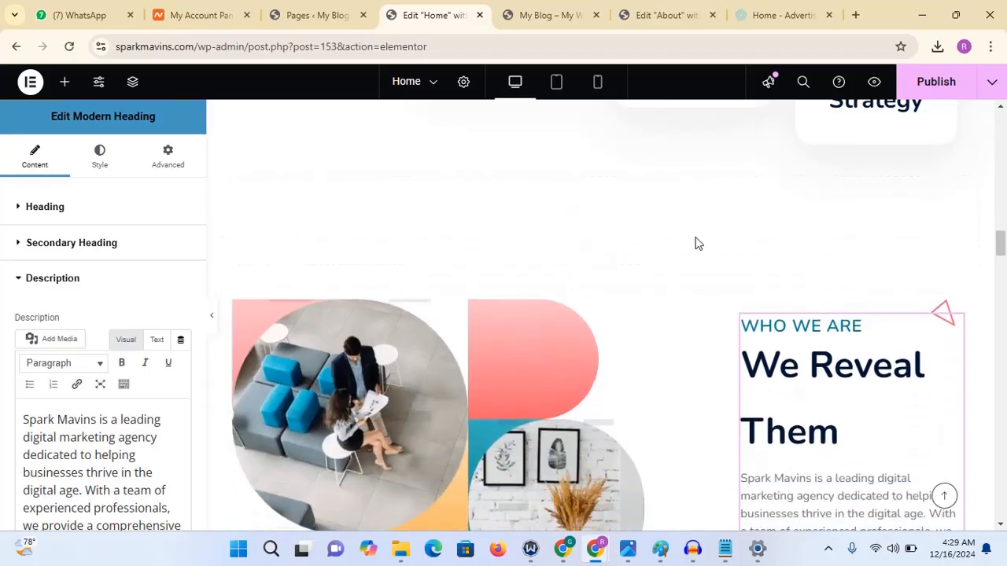
left_click(577, 292)
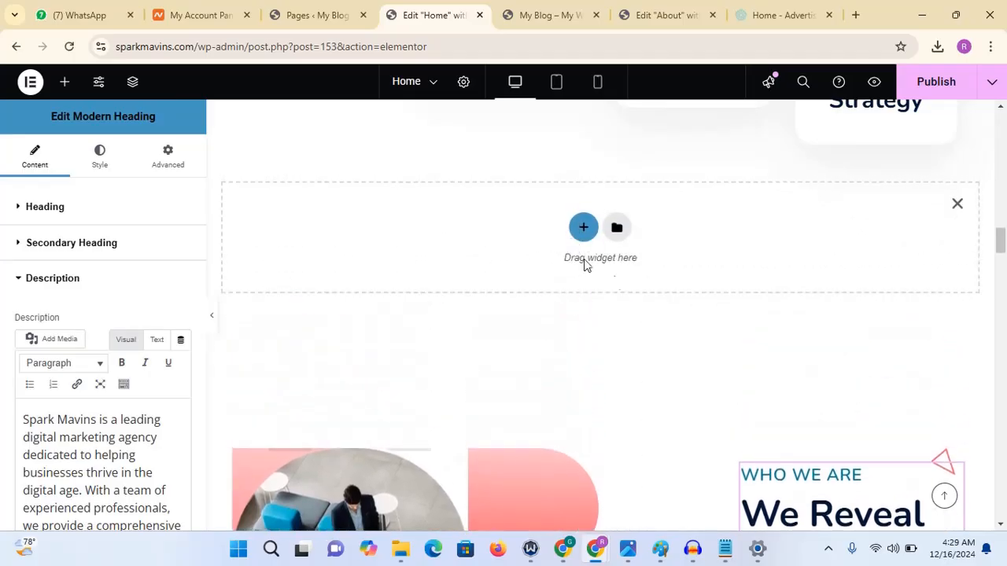
left_click(583, 230)
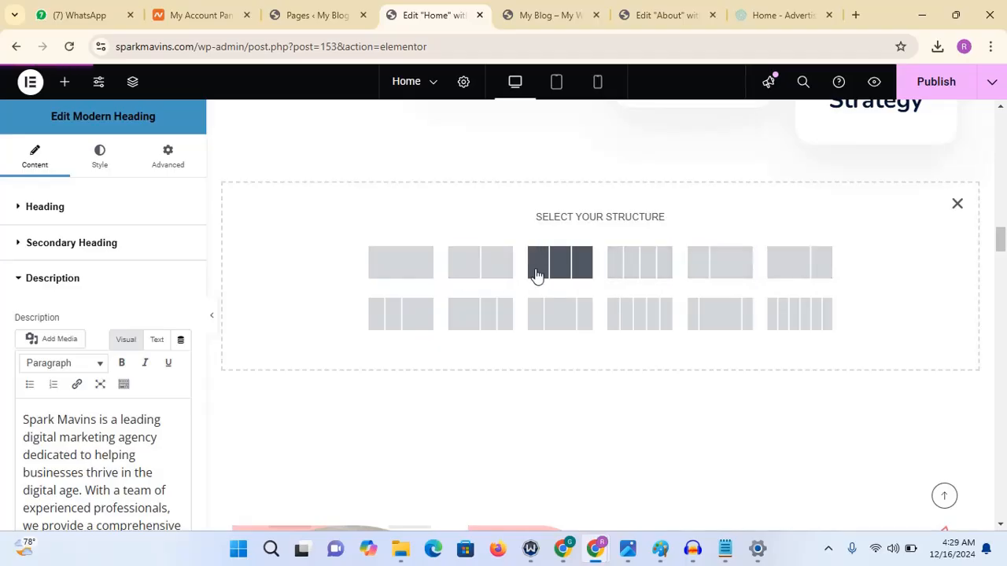
left_click(494, 273)
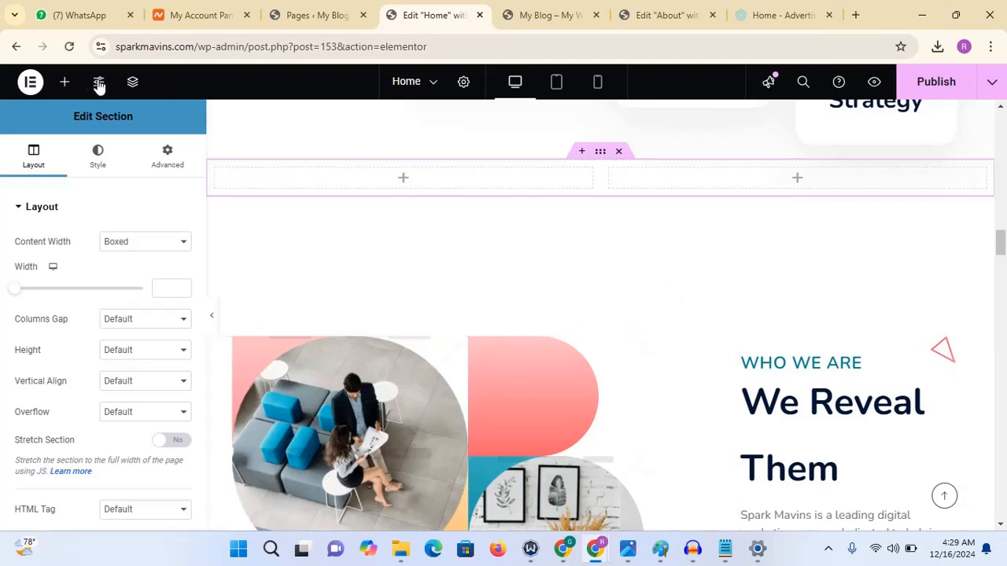
left_click(67, 83)
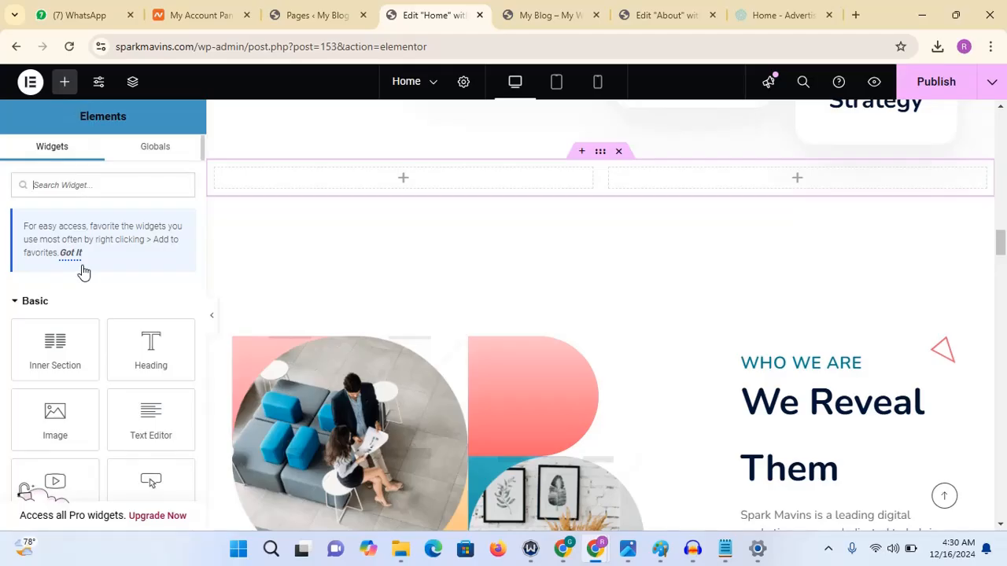
left_click_drag(177, 327, 303, 182)
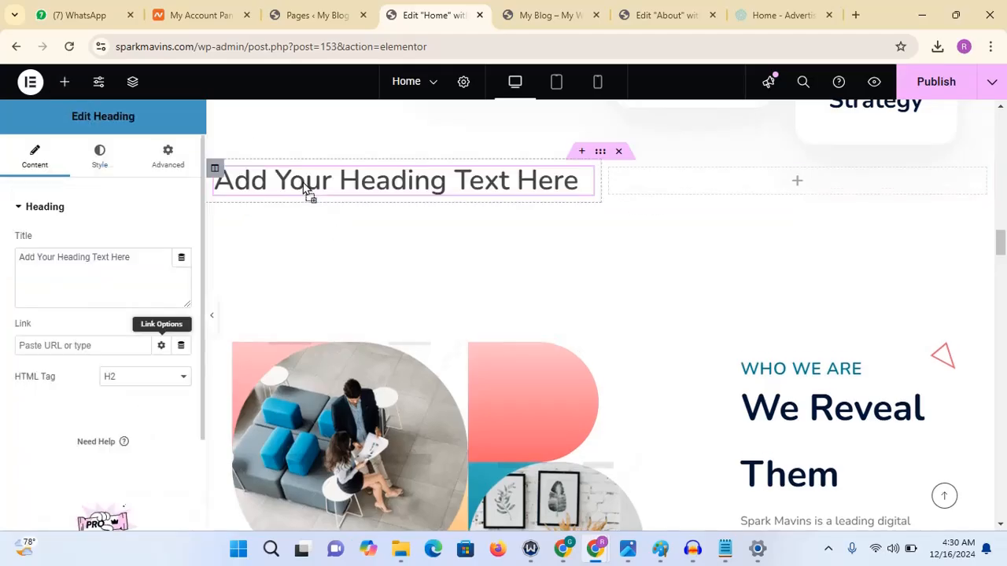
left_click(66, 82)
left_click_drag(86, 412, 297, 201)
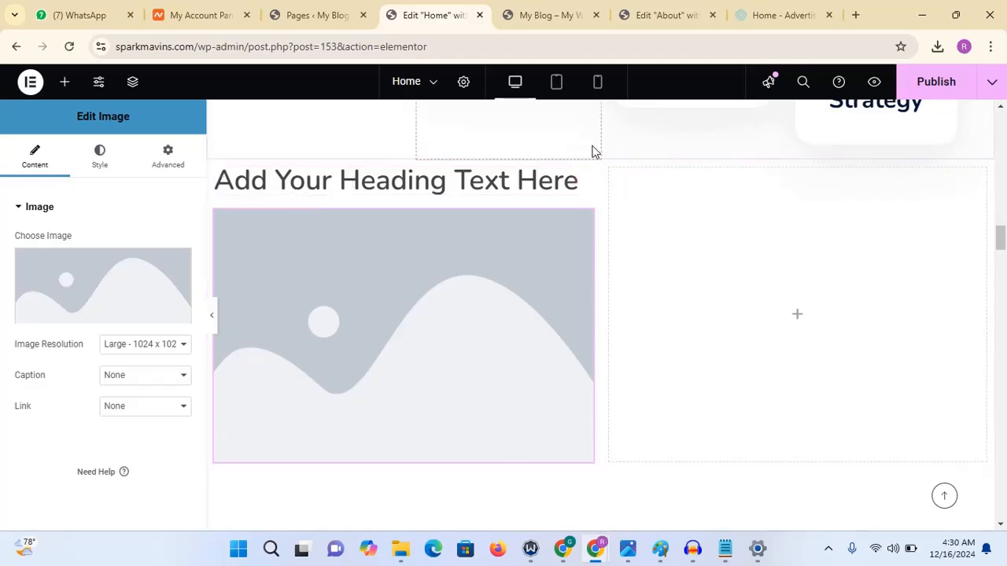
left_click(621, 153)
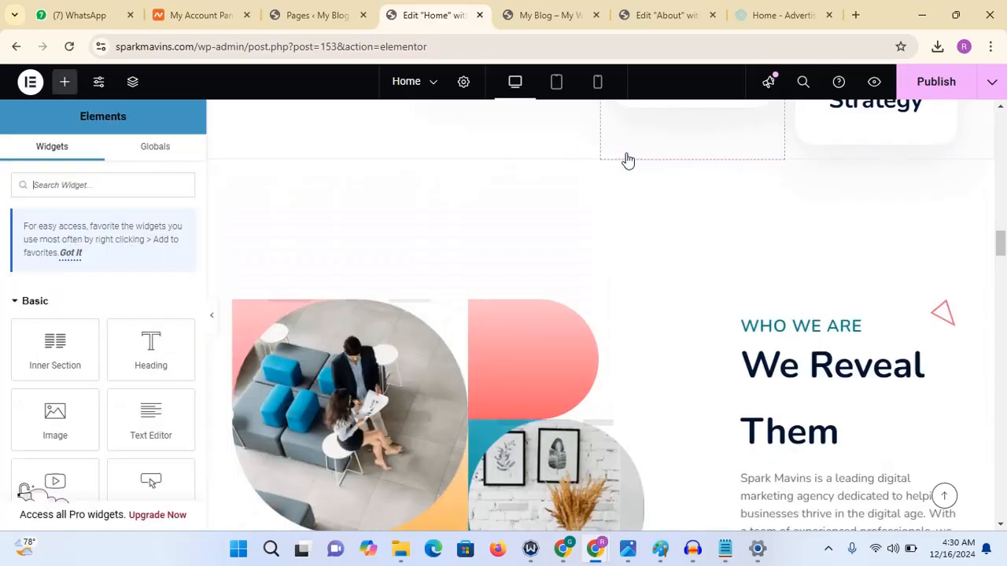
- Publish the Home page changes
left_click_drag(1001, 241, 1001, 506)
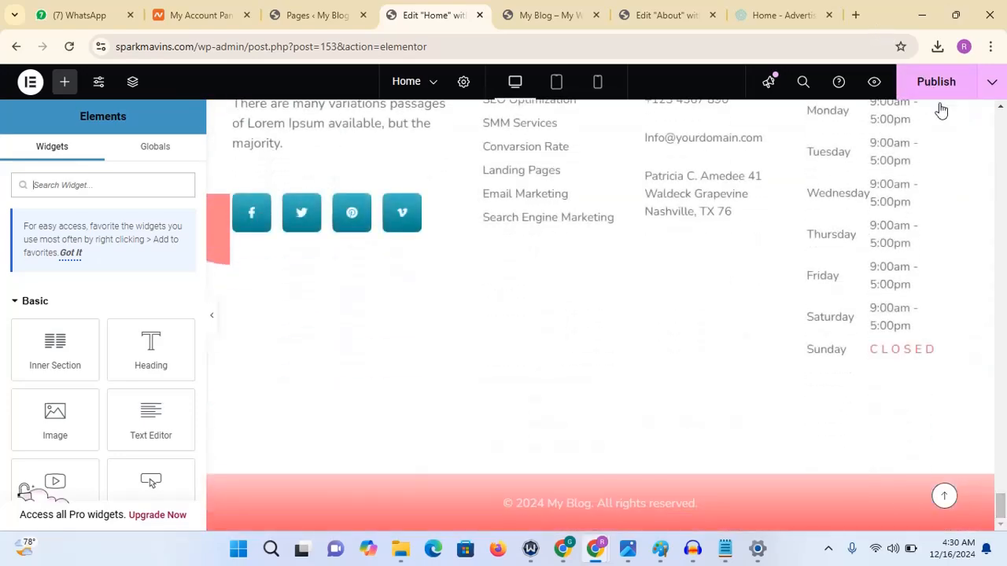
left_click(929, 88)
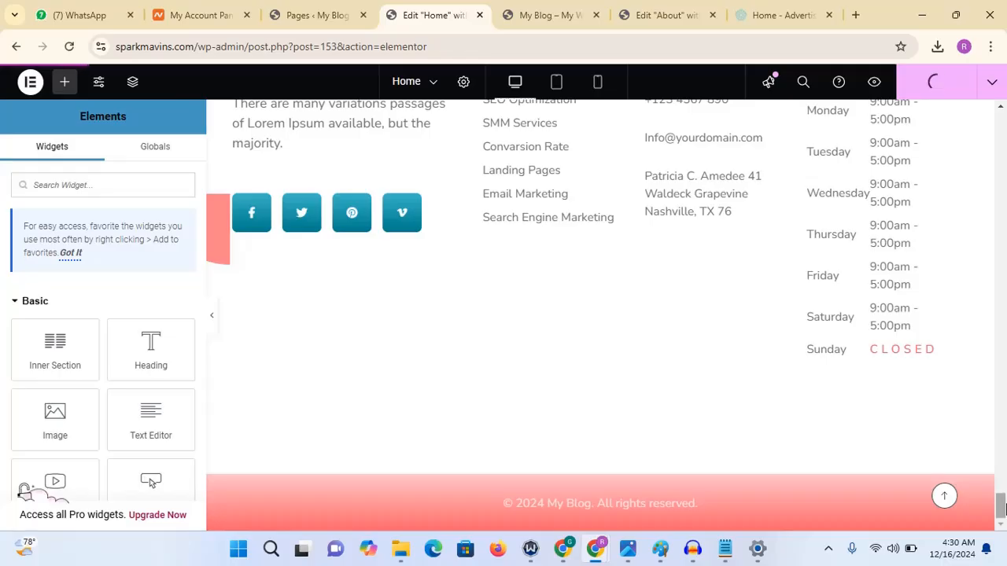
left_click_drag(1001, 504, 1000, 479)
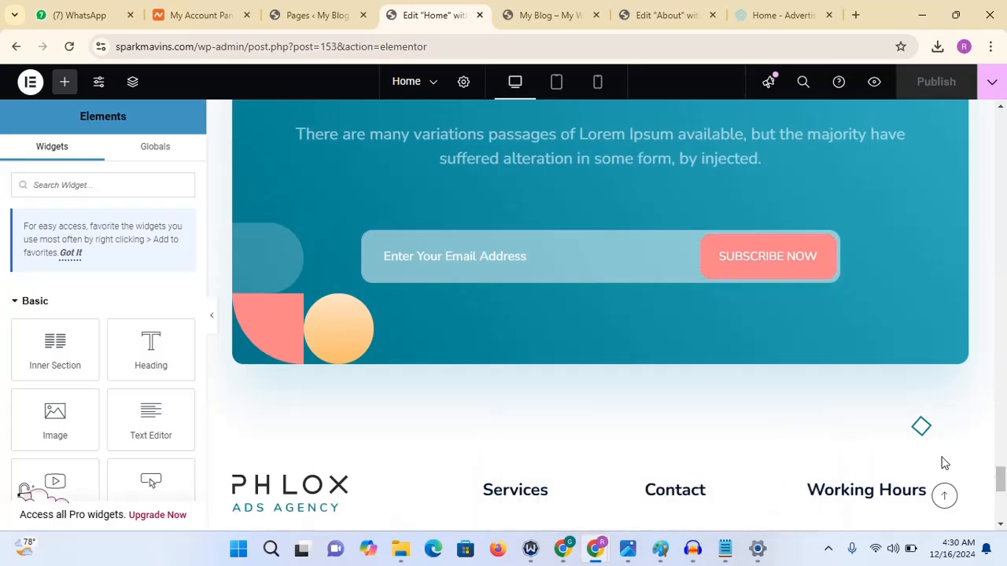
scroll(1001, 478, "down", 5)
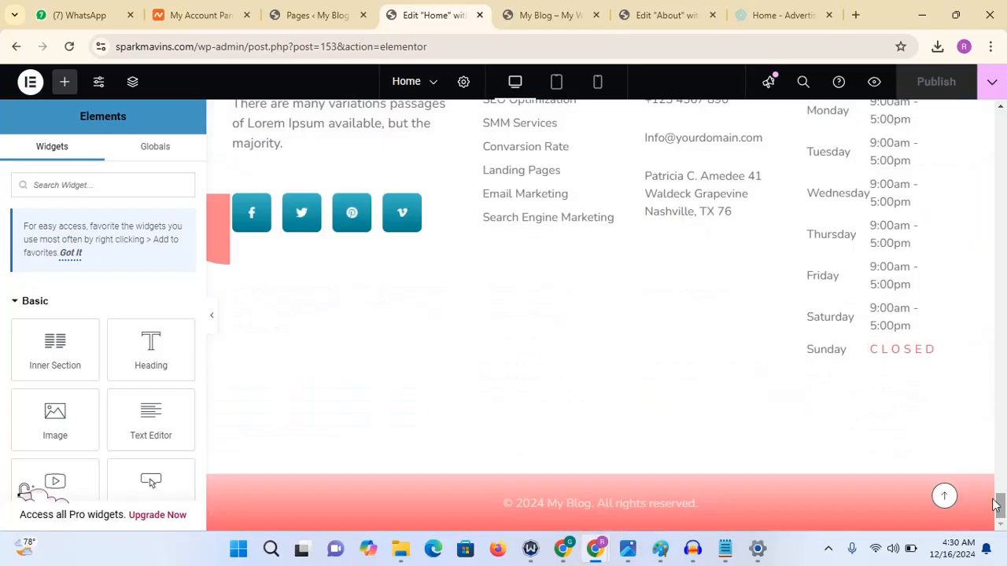
left_click_drag(1002, 513, 1002, 129)
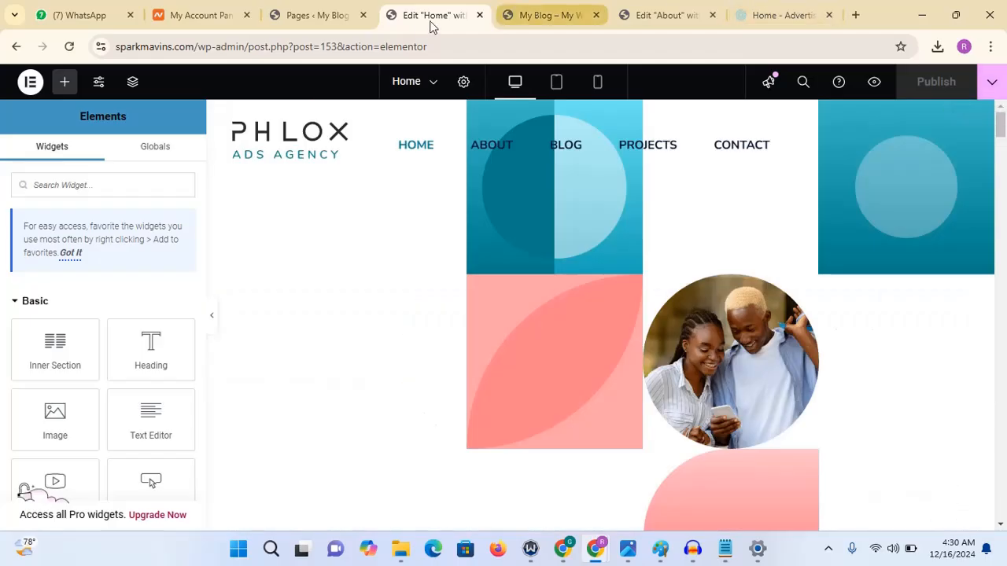
left_click(515, 11)
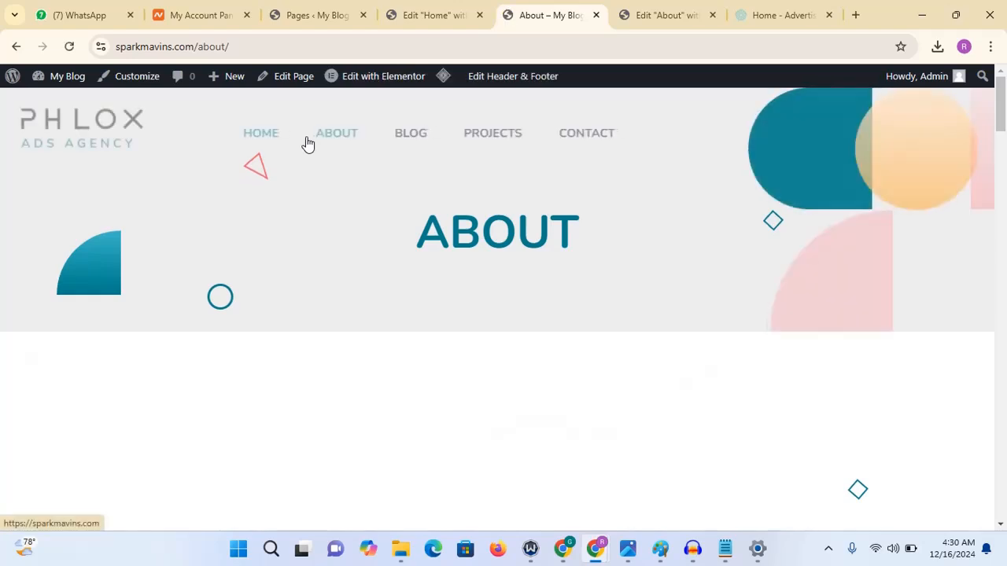
left_click(393, 78)
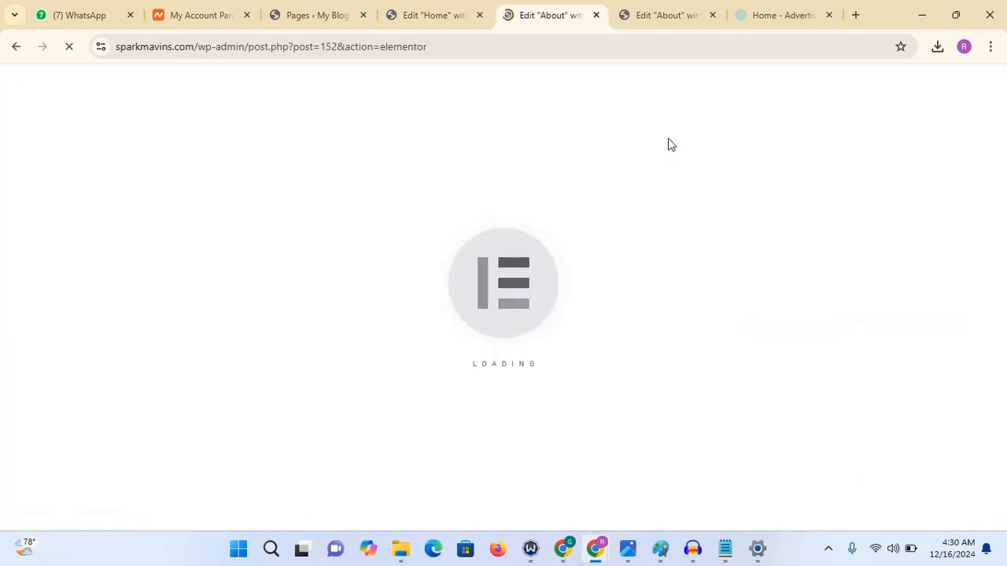
left_click(658, 21)
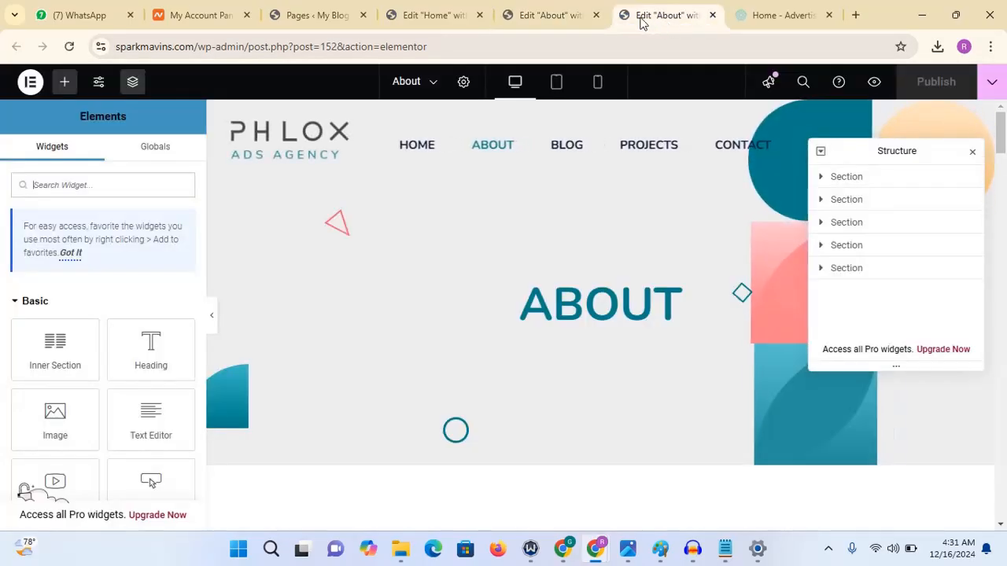
left_click(595, 15)
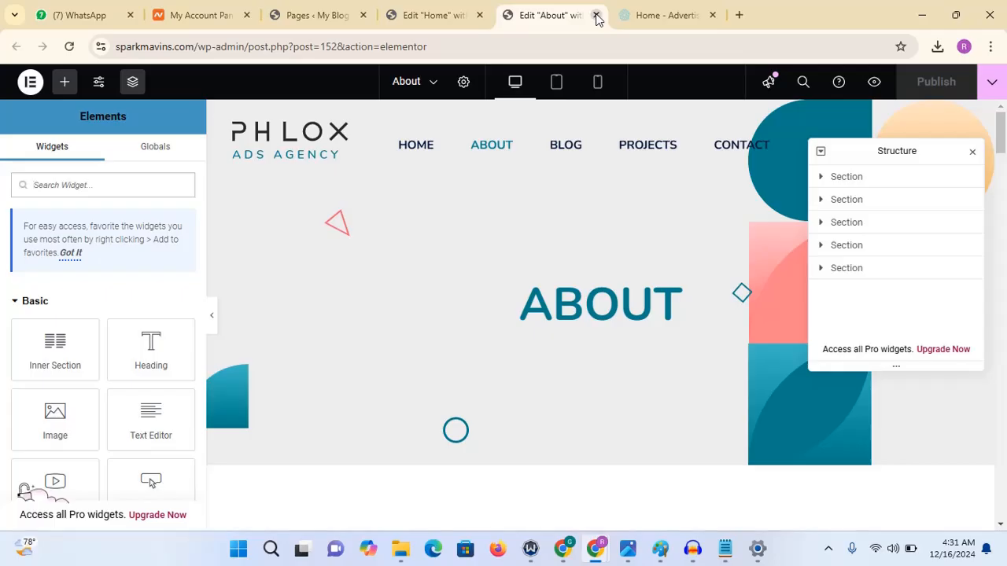
mouse_move(1001, 130)
left_mouse_down()
mouse_move(1003, 185)
mouse_move(1002, 118)
left_mouse_up()
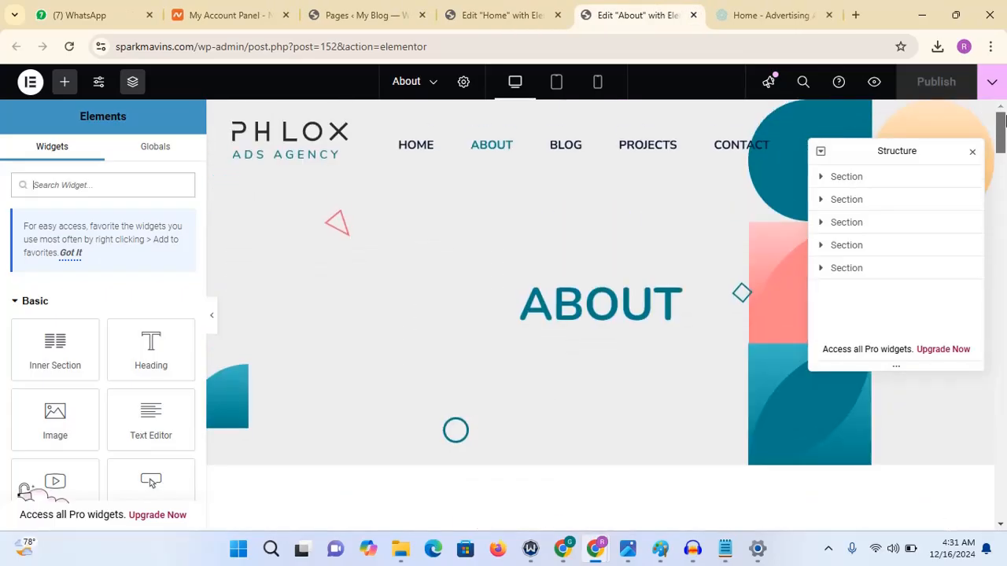
left_click(693, 16)
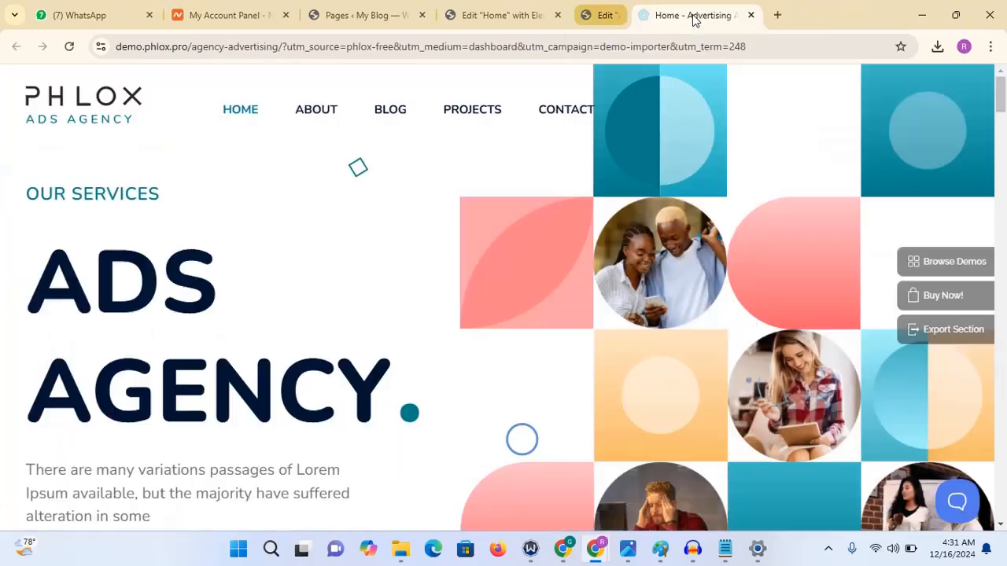
- Open the live Spark Mavins site in a new browser tab from the Pages dashboard
left_click(349, 11)
mouse_move(31, 78)
right_click(63, 101)
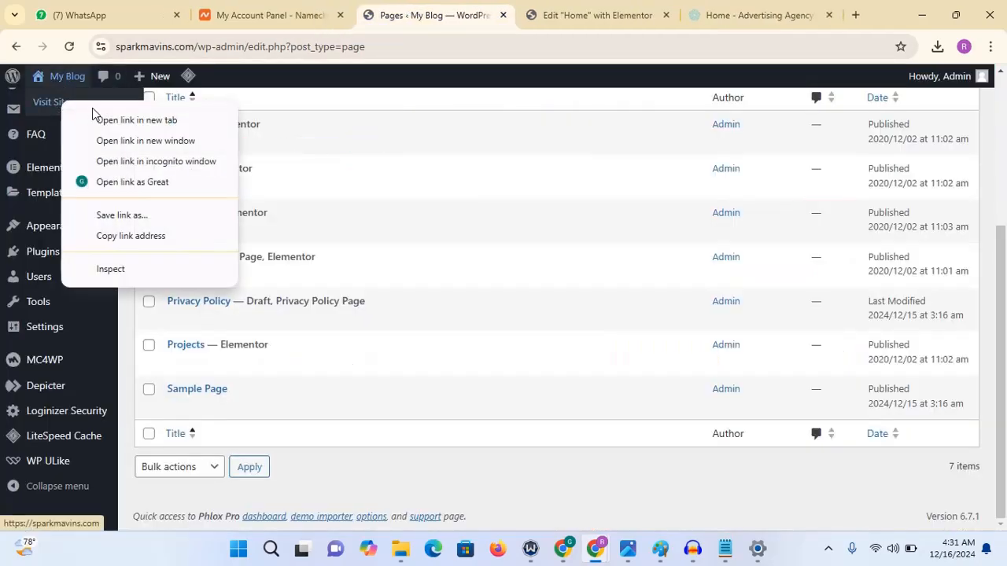
left_click(100, 119)
left_click(501, 9)
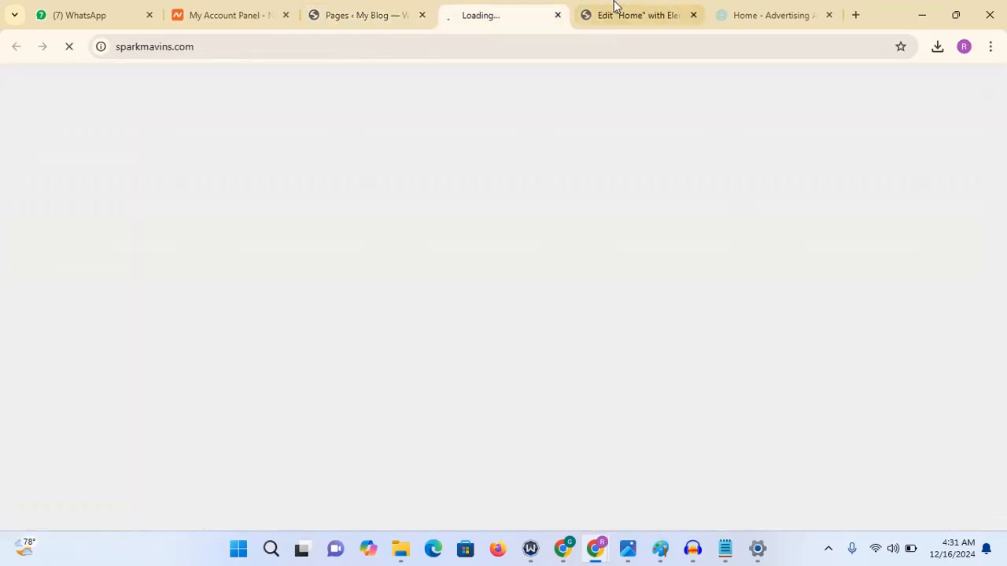
left_click_drag(501, 20, 620, 18)
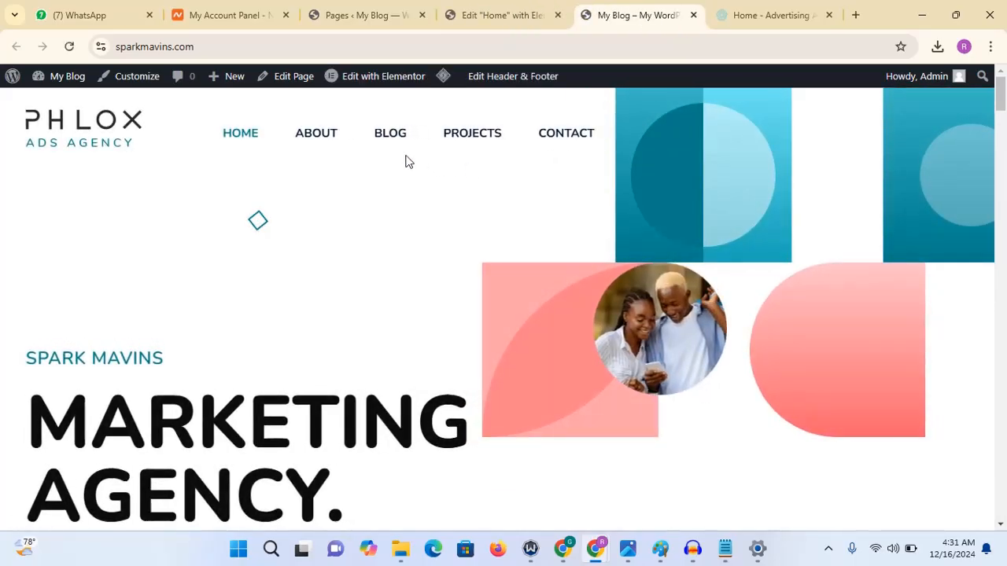
- Open the Site Header template in Elementor and select its navigation menu widget
mouse_move(497, 82)
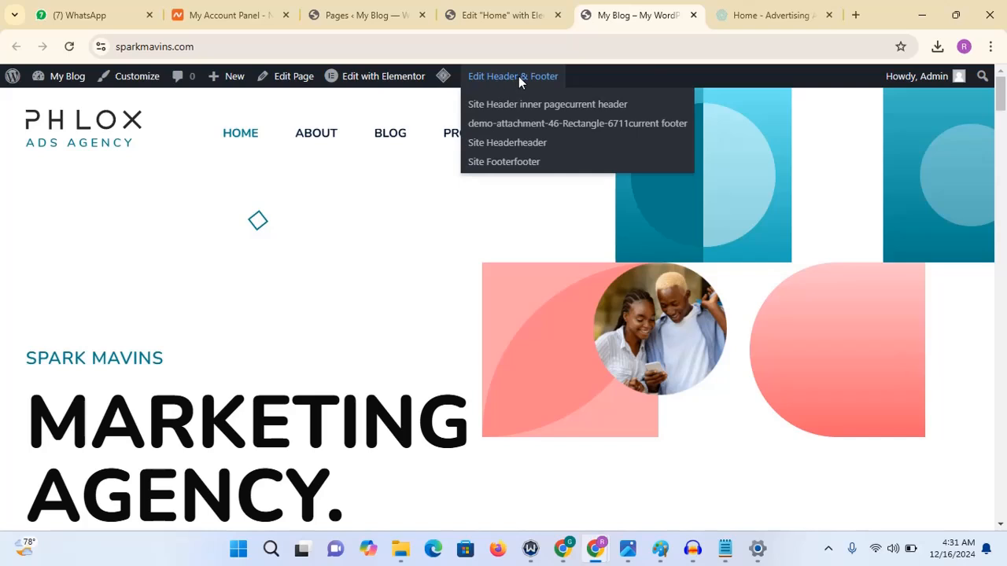
left_click(504, 149)
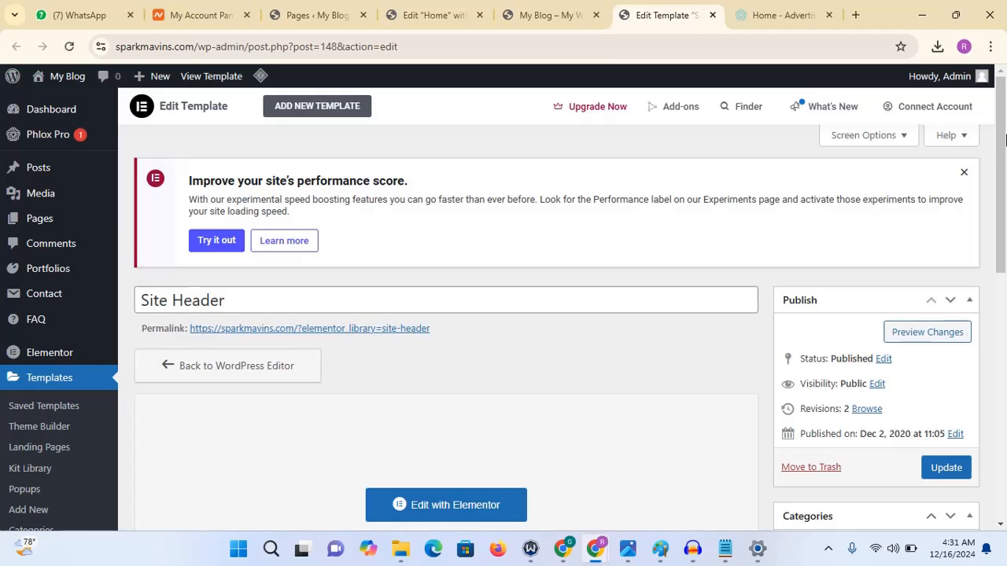
scroll(1004, 139, "down", 3)
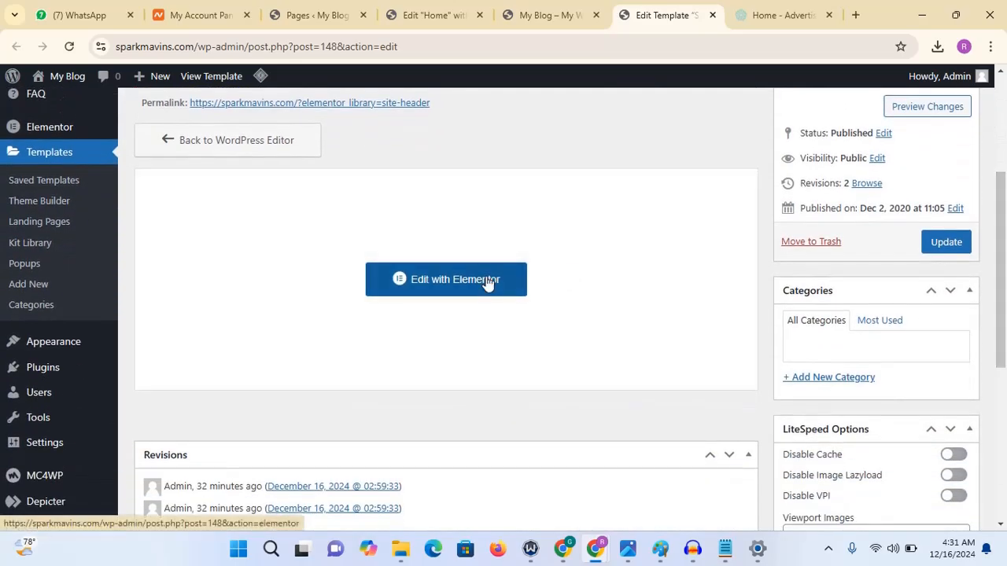
left_click(478, 283)
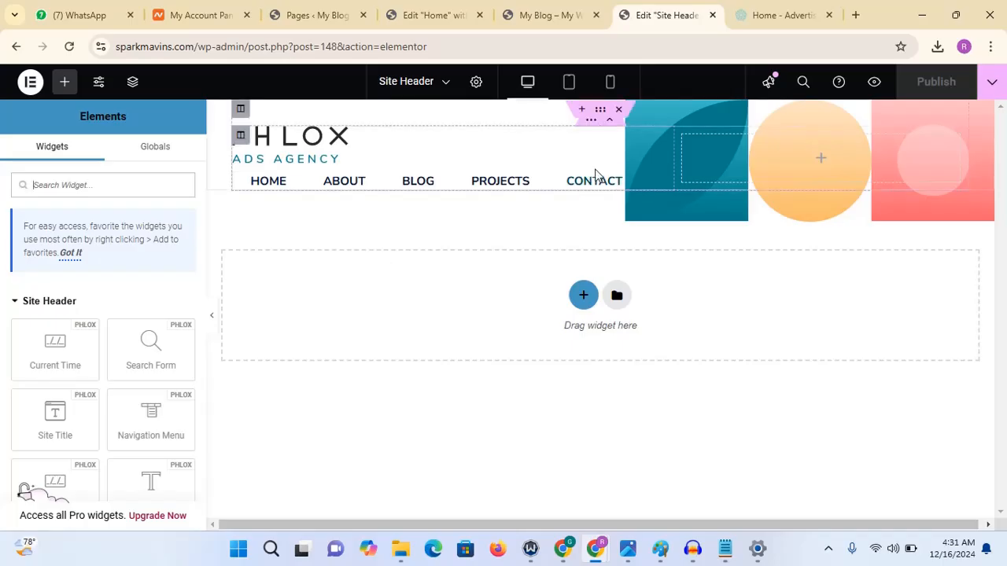
left_click(548, 182)
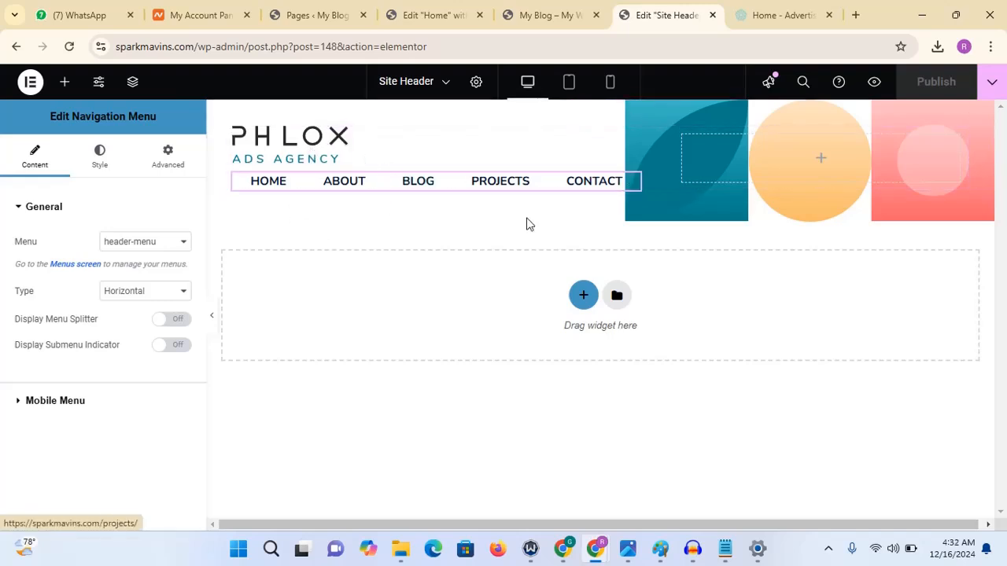
- Open the Menus screen in the WordPress dashboard and review the header-menu's structure of page items
left_click(550, 15)
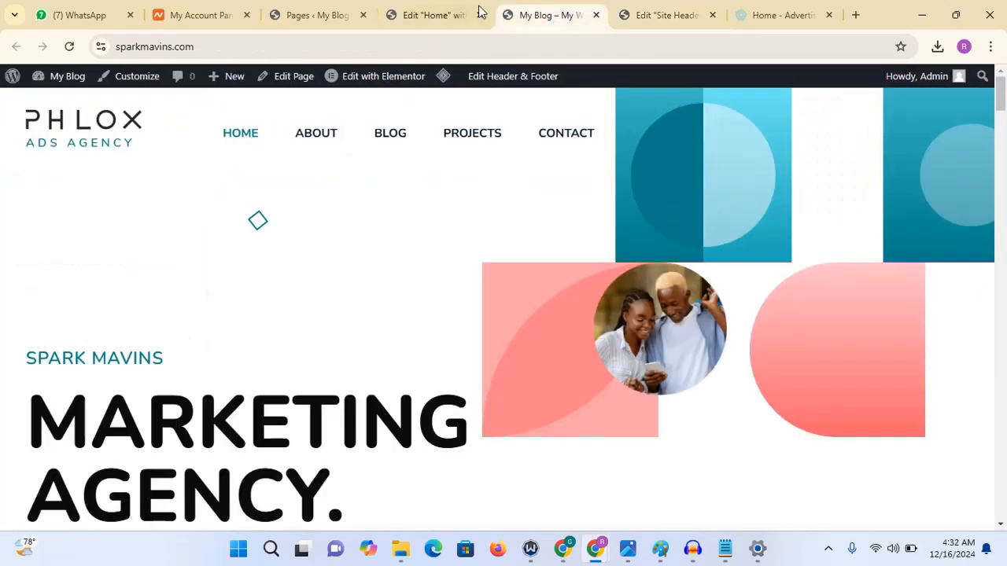
left_click(307, 15)
mouse_move(11, 230)
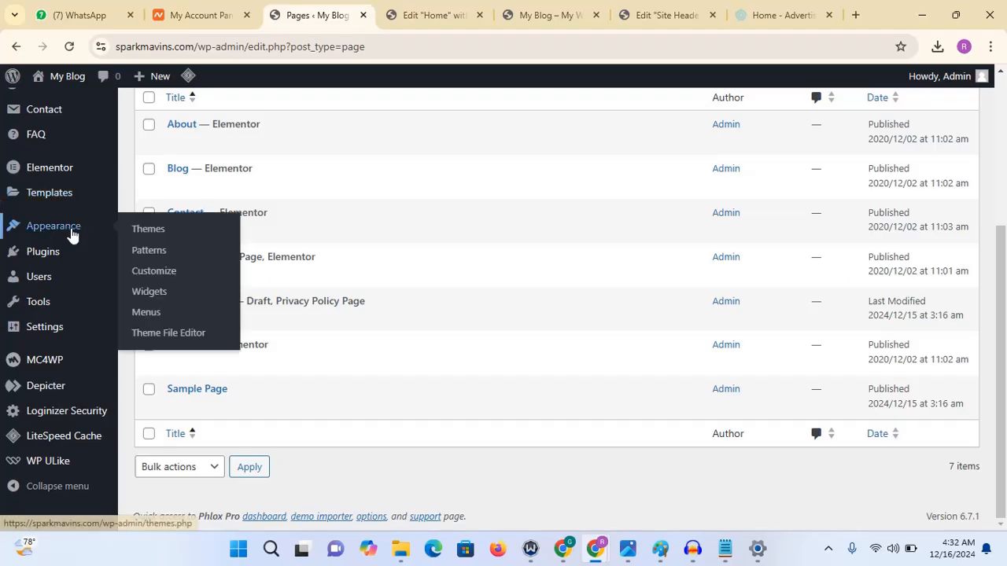
left_click(154, 302)
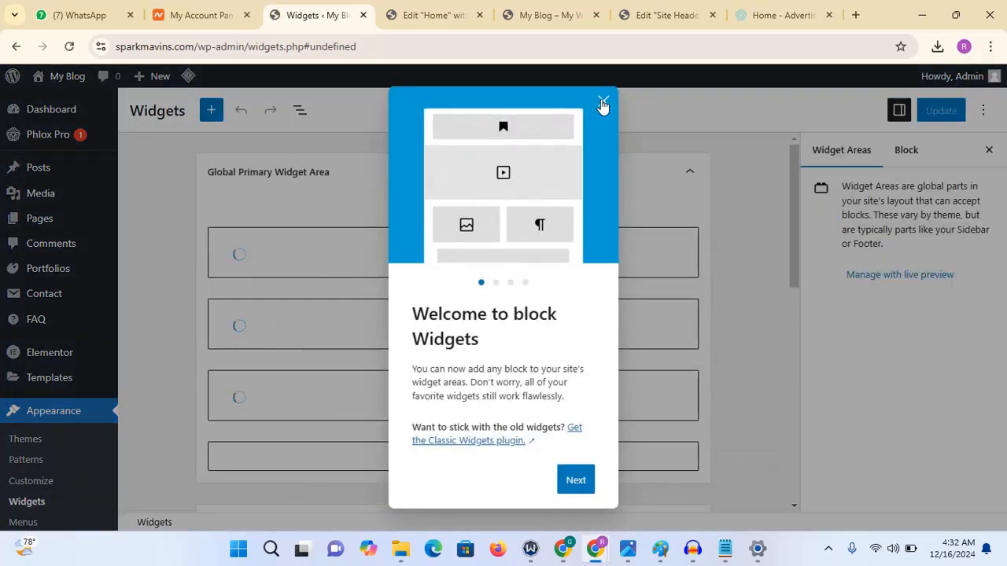
left_click(603, 104)
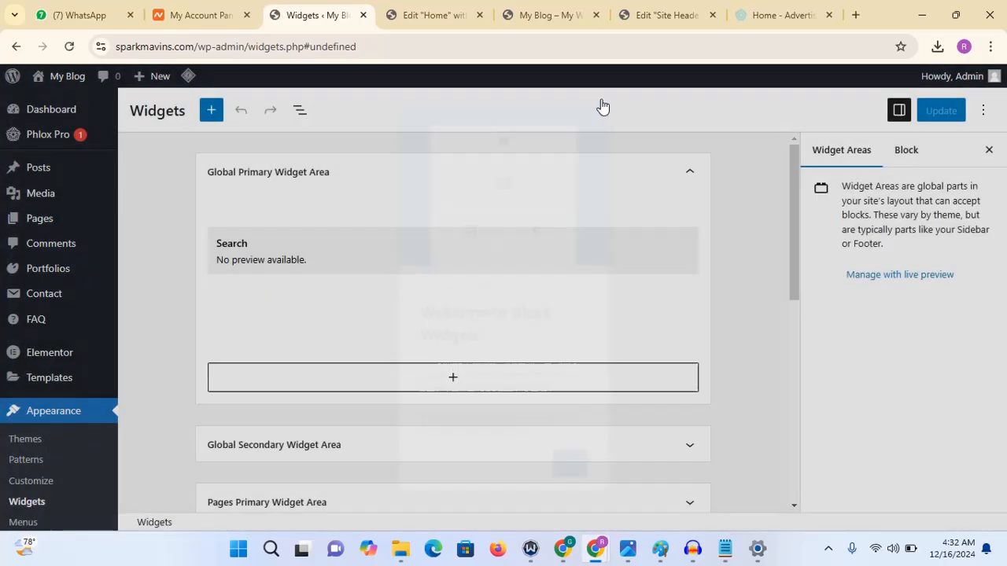
left_click(22, 524)
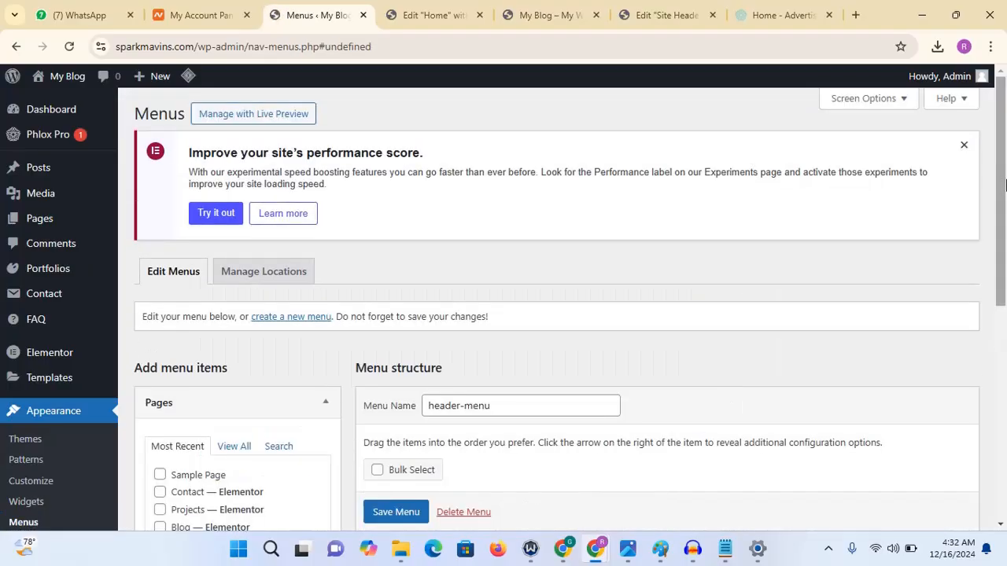
left_click_drag(1005, 195, 1003, 316)
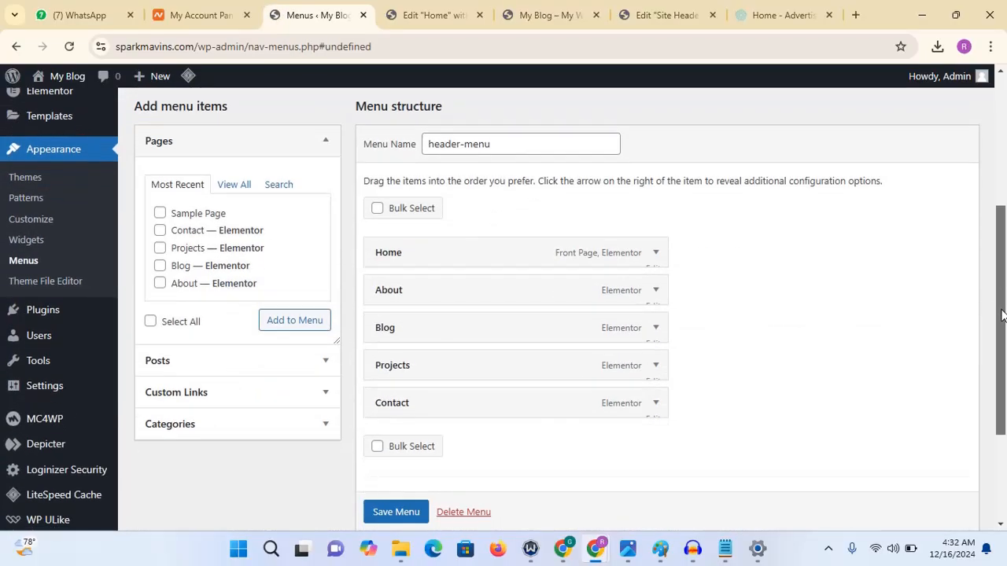
- Compare the Home editor and live site, then return to the Site Header template and select its logo widget
left_click(448, 15)
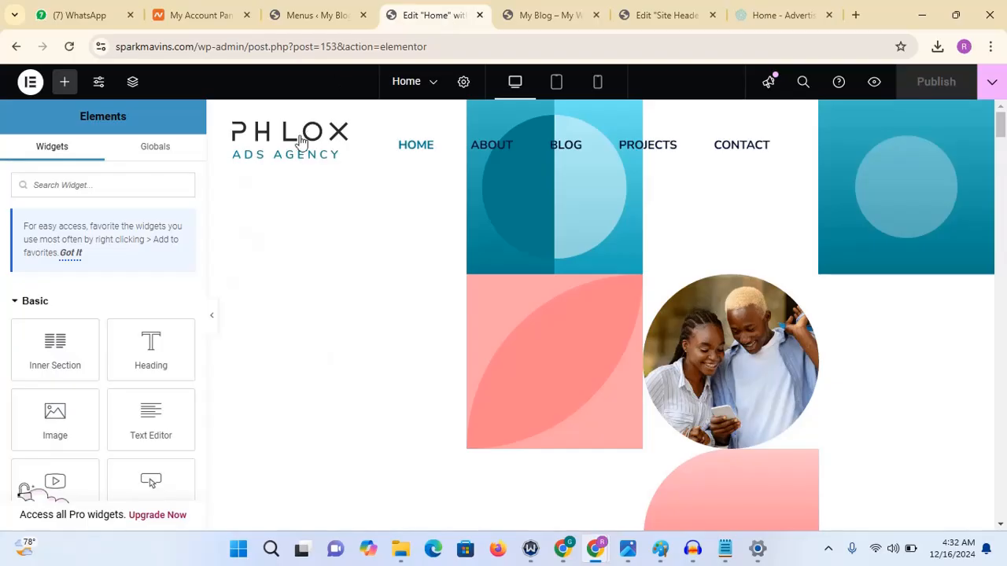
left_click(543, 14)
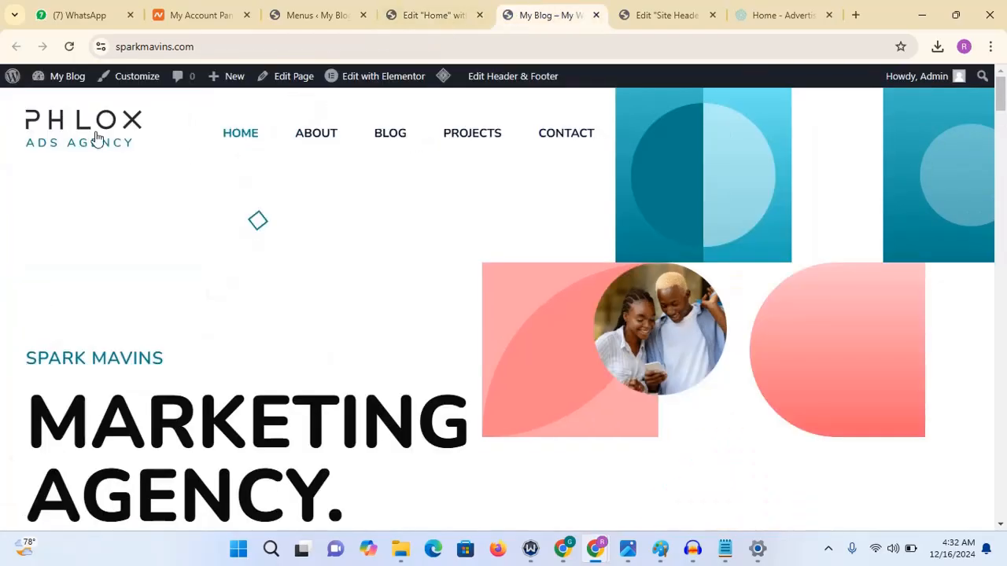
left_click(427, 17)
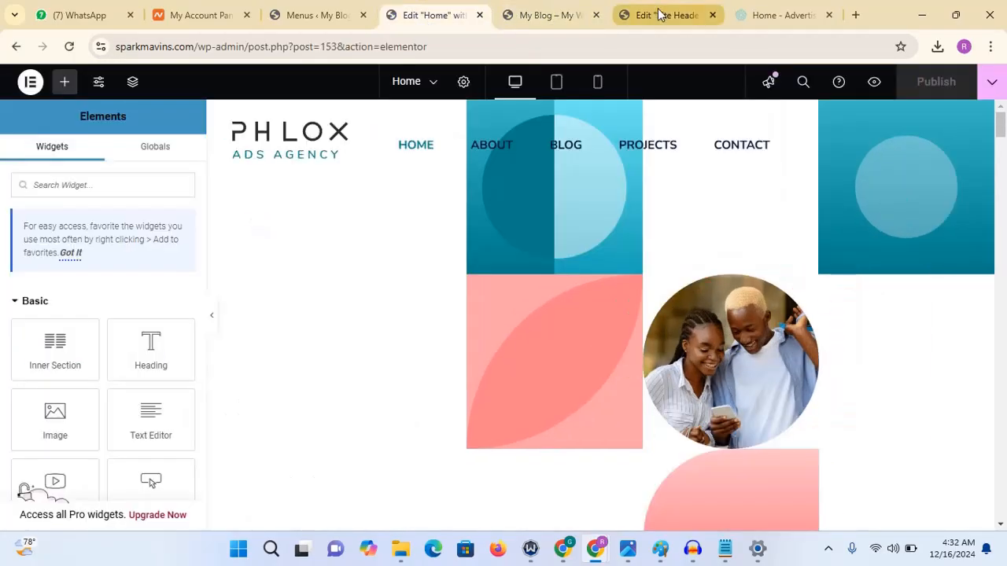
left_click(659, 14)
left_click(286, 152)
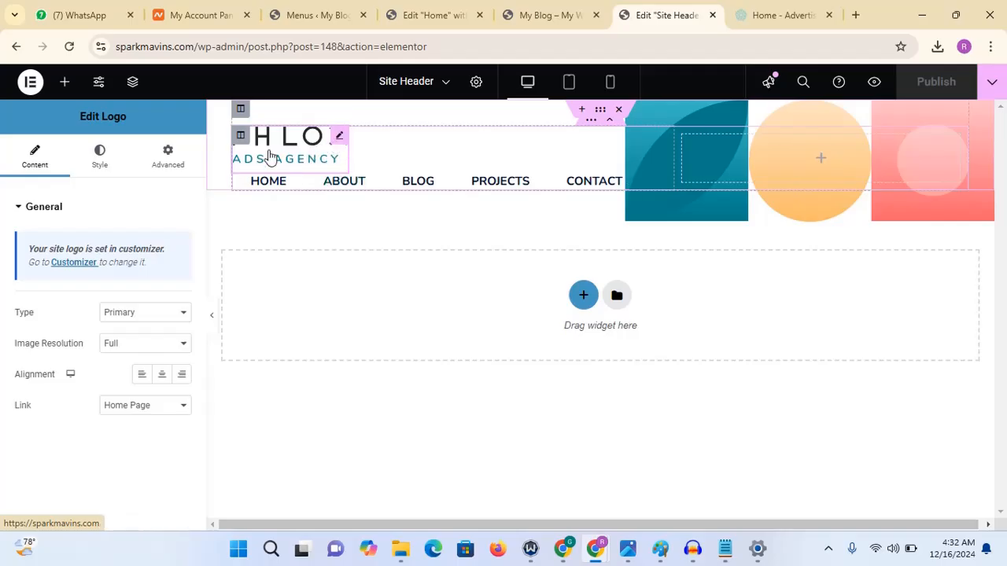
- Search the widgets for "image" and add an Image widget to the Site Header above the logo
left_click(64, 83)
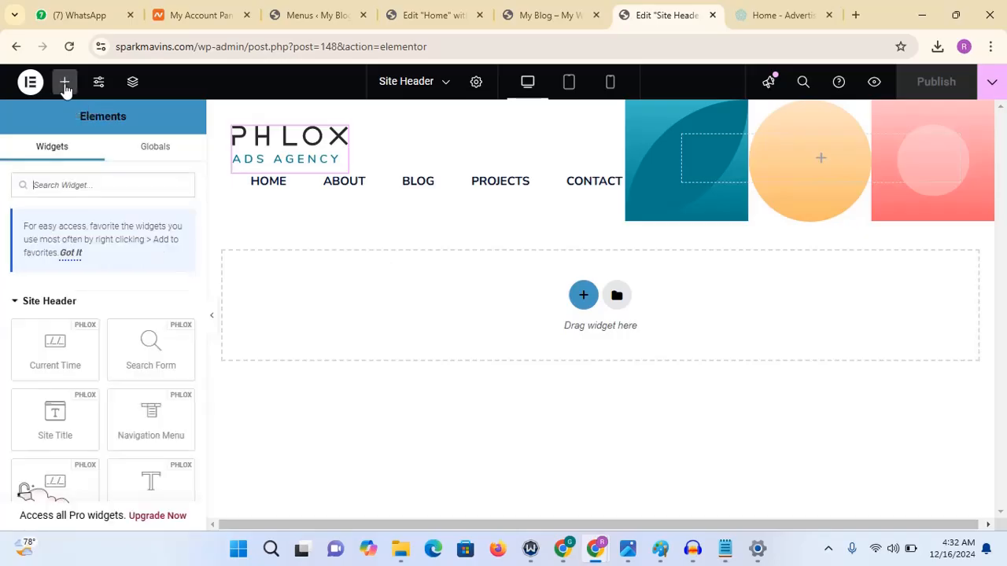
left_click(87, 185)
type("i")
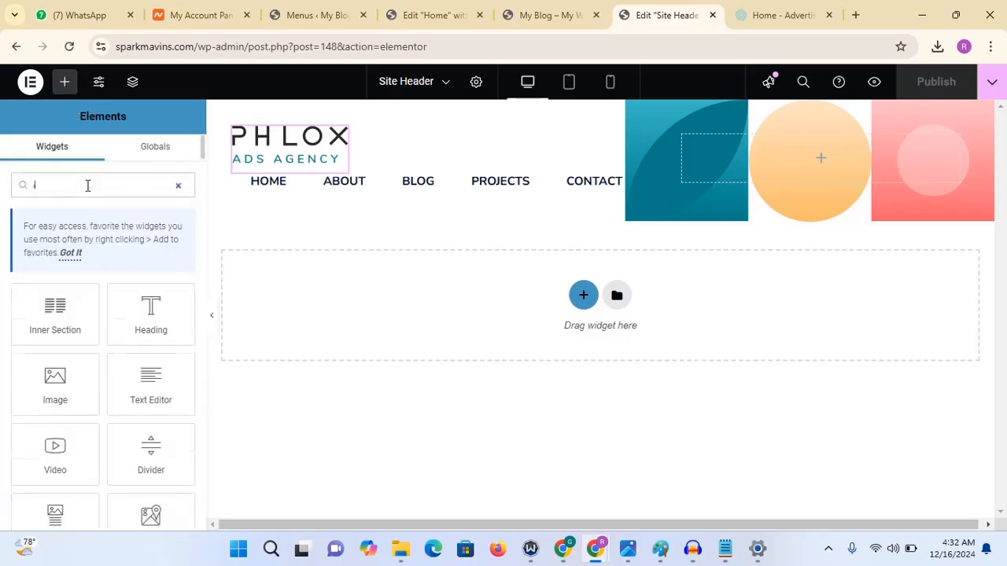
type("mage")
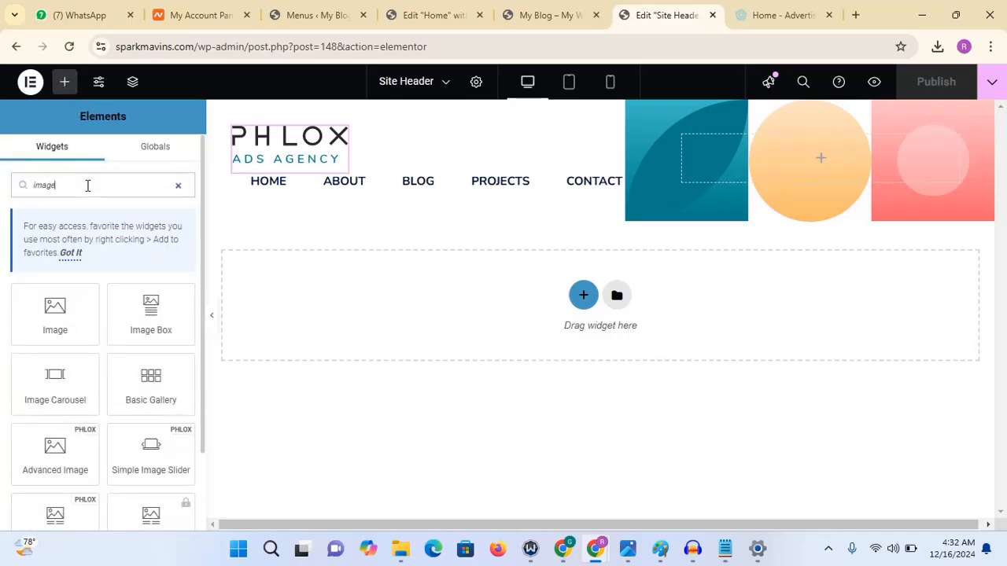
left_click_drag(66, 308, 315, 148)
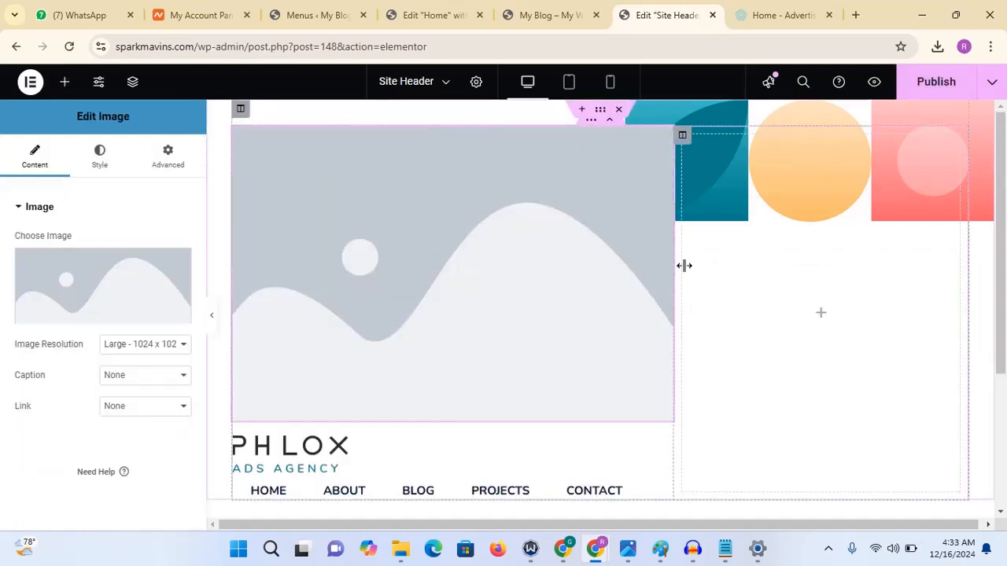
- Set the new image to the SparkMavins logo from the media library
left_click(121, 277)
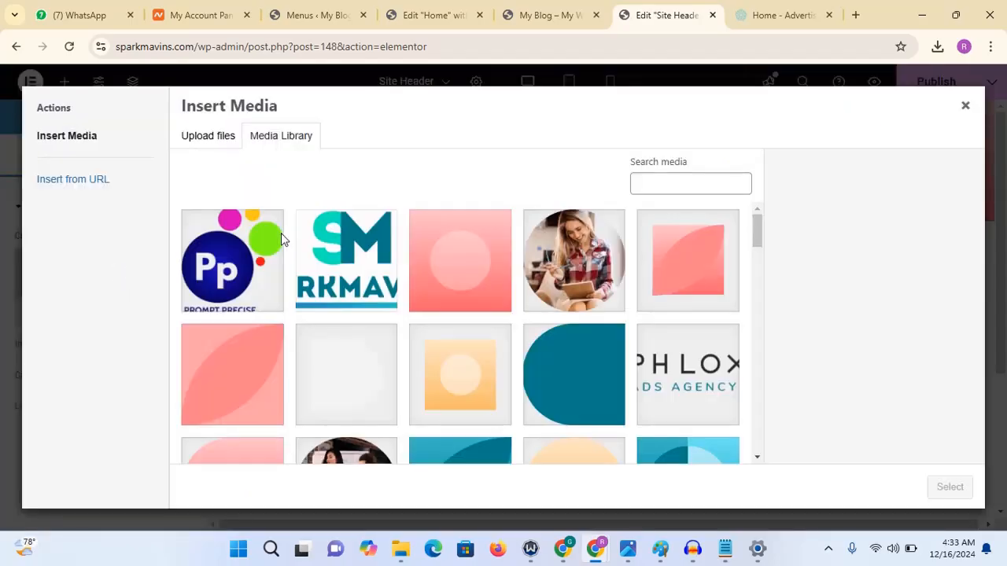
left_click(342, 250)
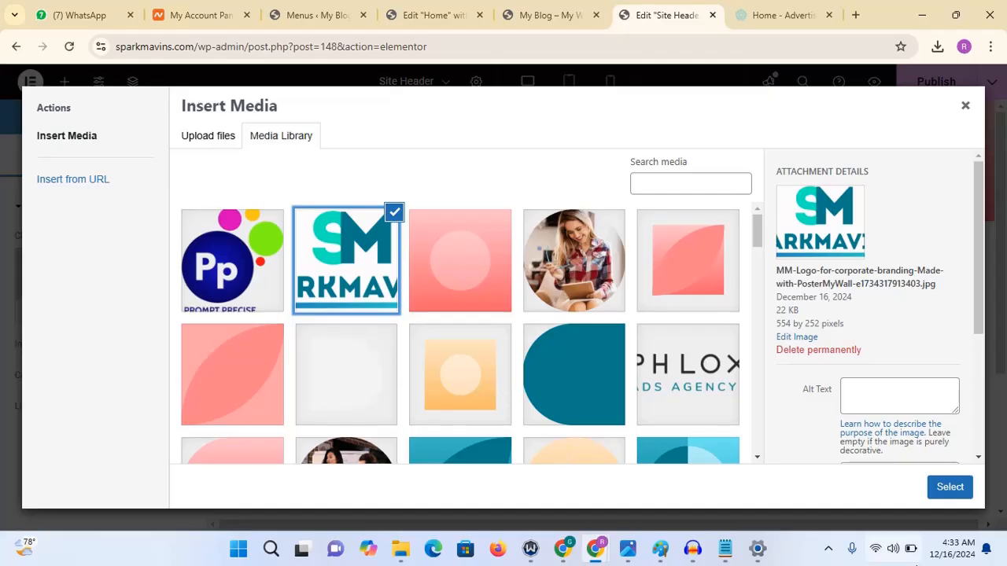
left_click(951, 490)
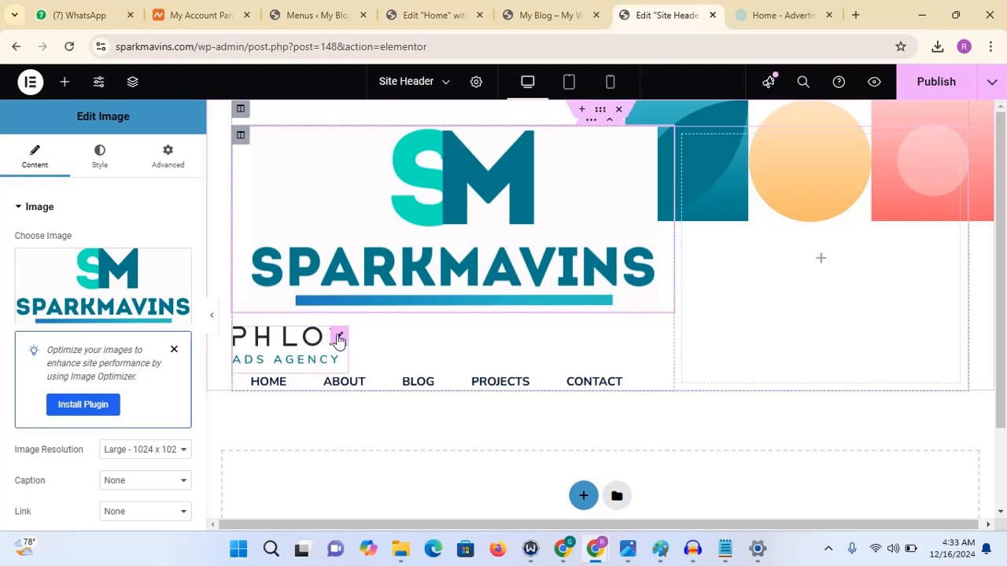
- Copy the Phlox logo widget and paste its style onto the SparkMavins image widget
right_click(338, 340)
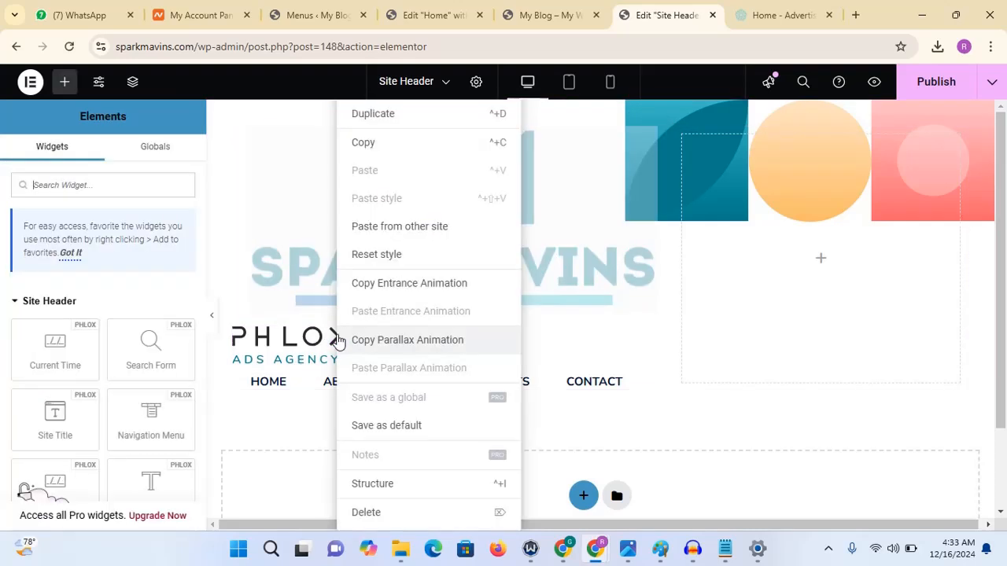
left_click(379, 148)
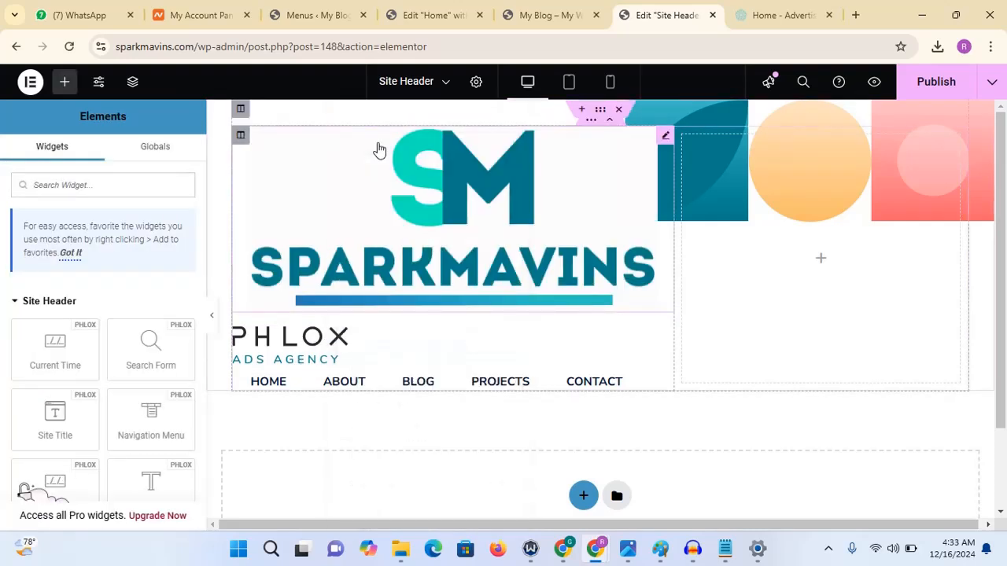
left_click(606, 153)
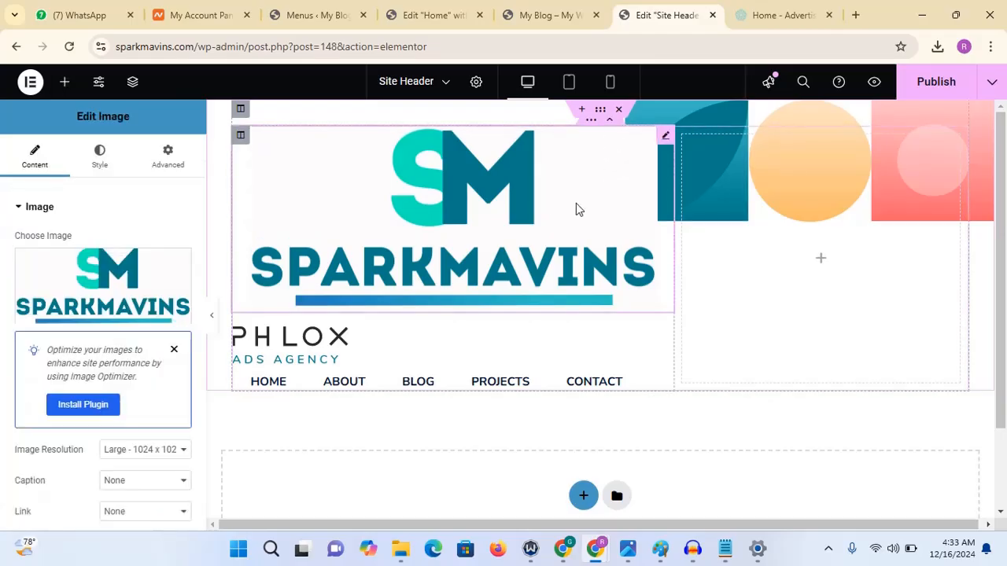
right_click(664, 138)
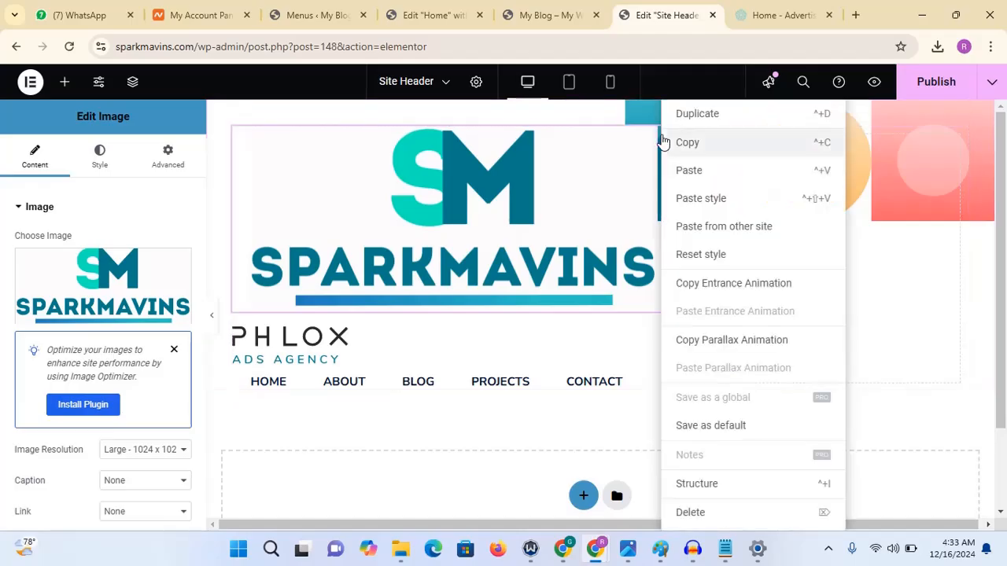
left_click(696, 200)
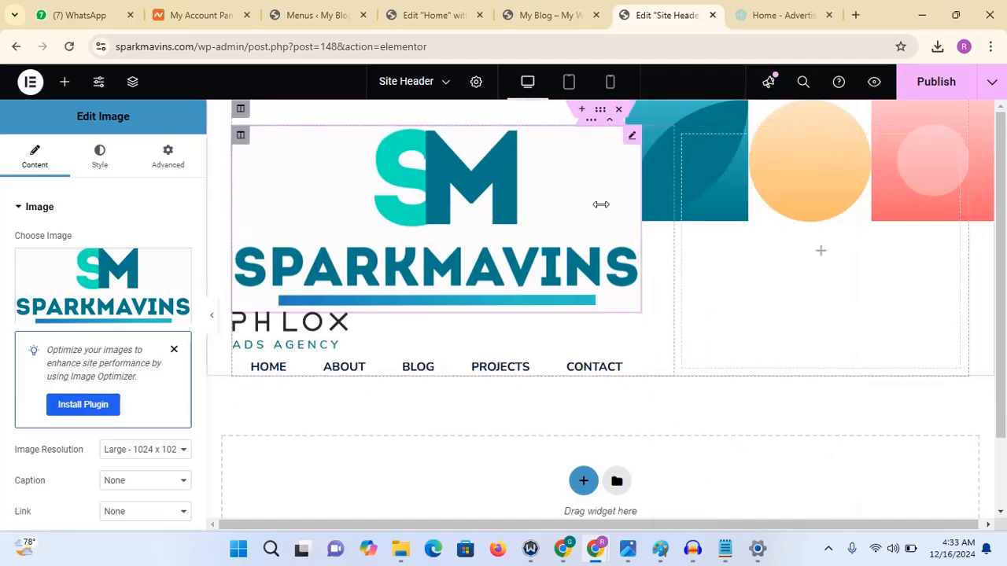
- Delete the Phlox logo widget from the header
right_click(340, 328)
left_click(337, 327)
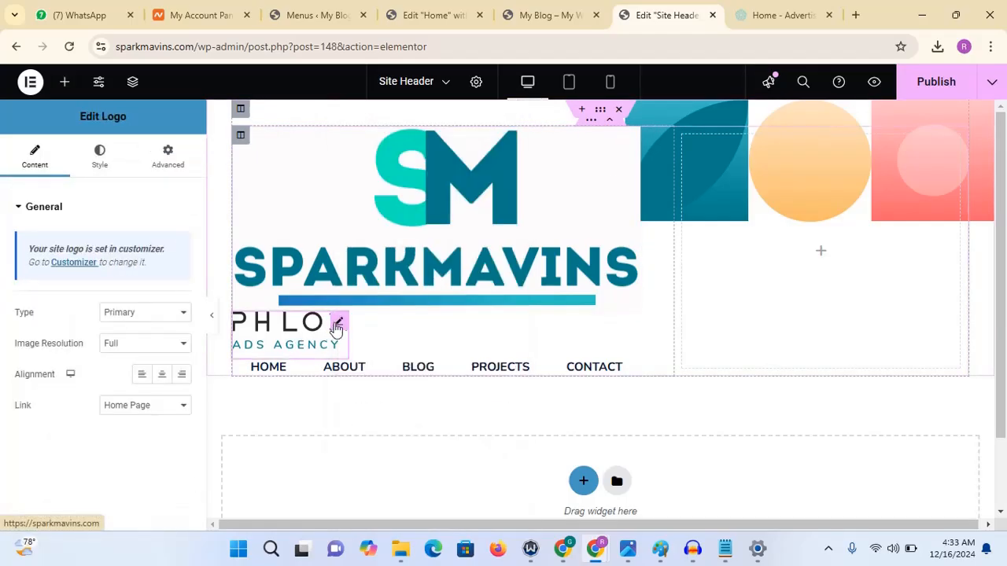
right_click(337, 327)
left_click(364, 512)
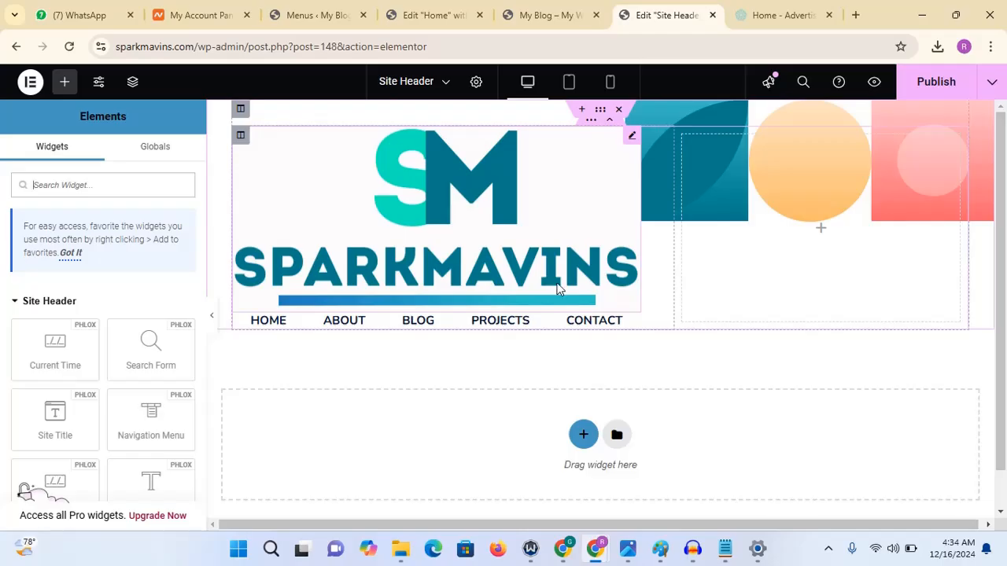
- Set the SparkMavins image width to 30% and align it to the left
left_click(633, 139)
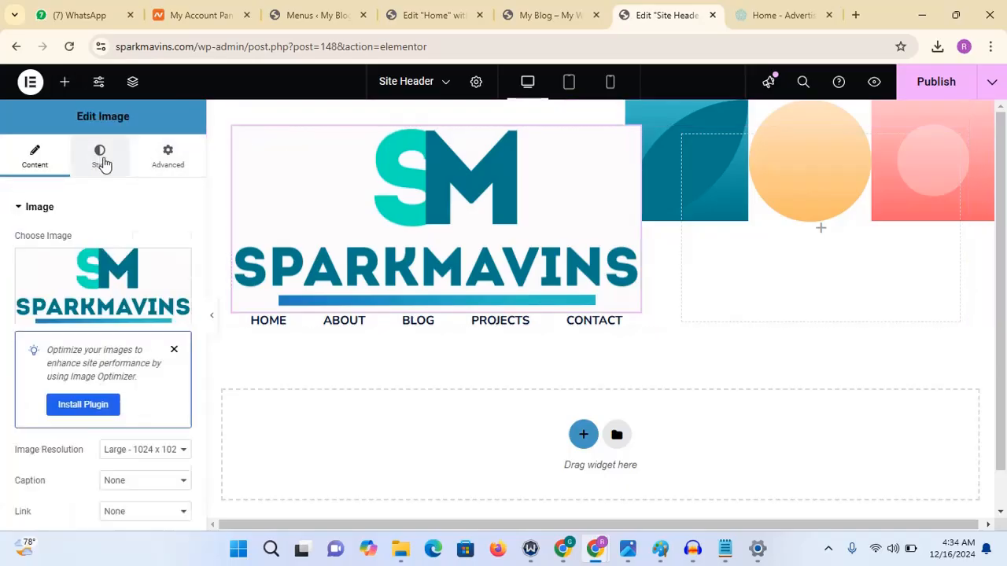
left_click(101, 161)
left_click_drag(15, 295, 54, 296)
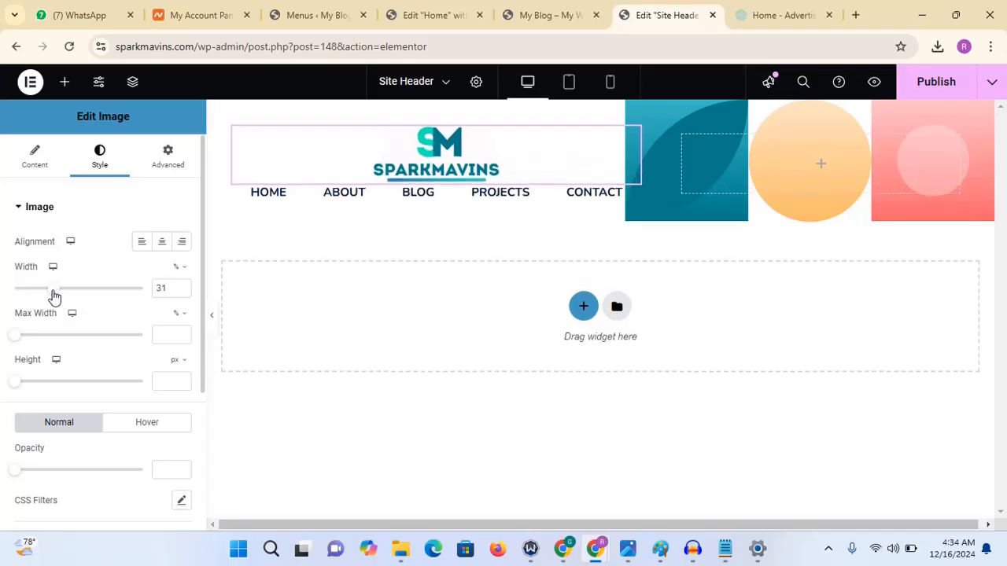
left_click(181, 292)
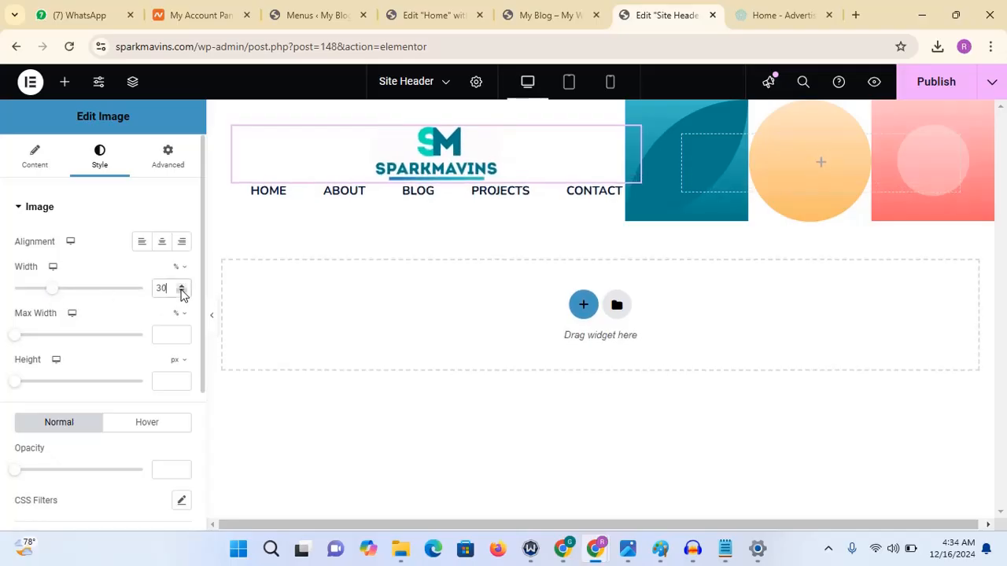
left_click(142, 246)
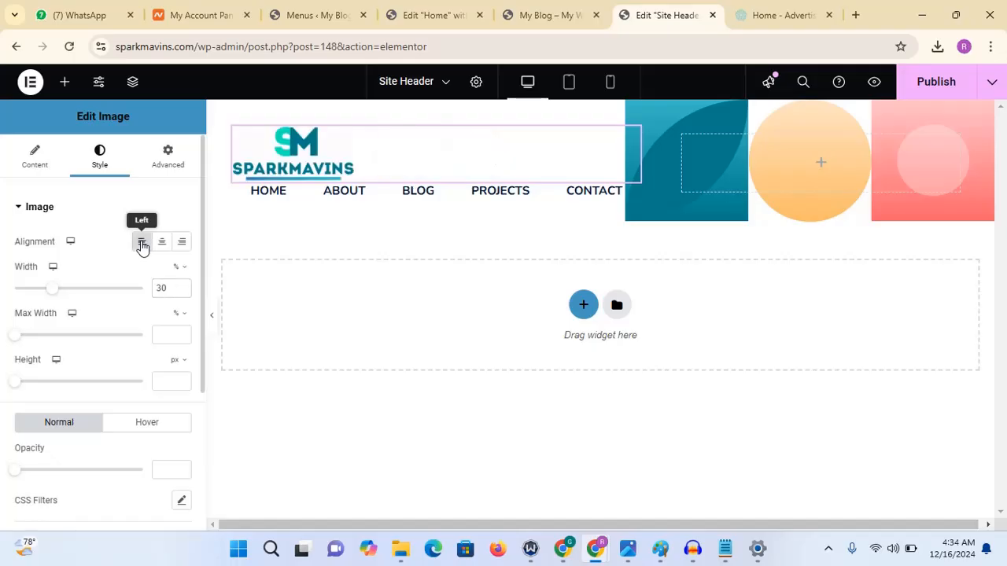
left_click(216, 325)
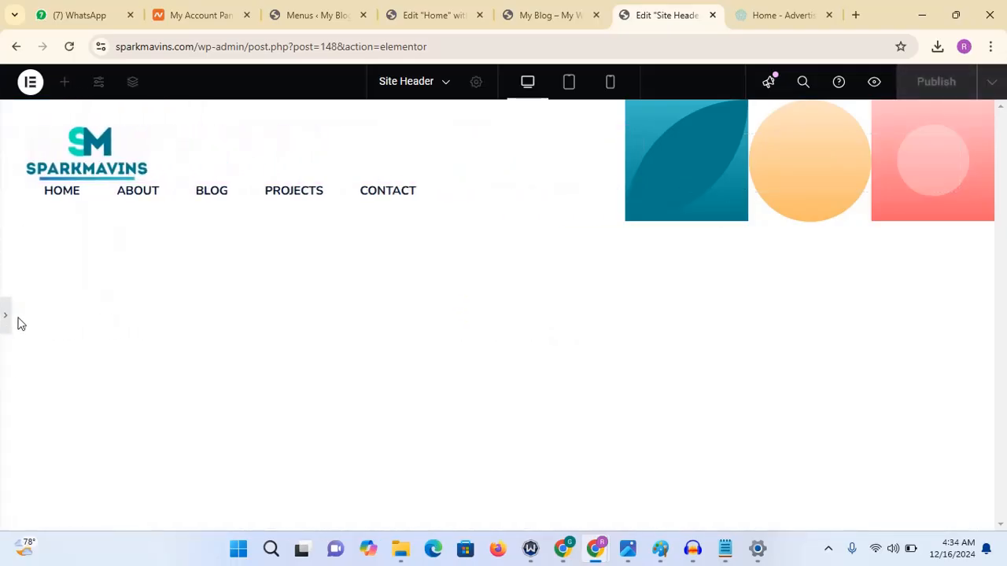
left_click(5, 321)
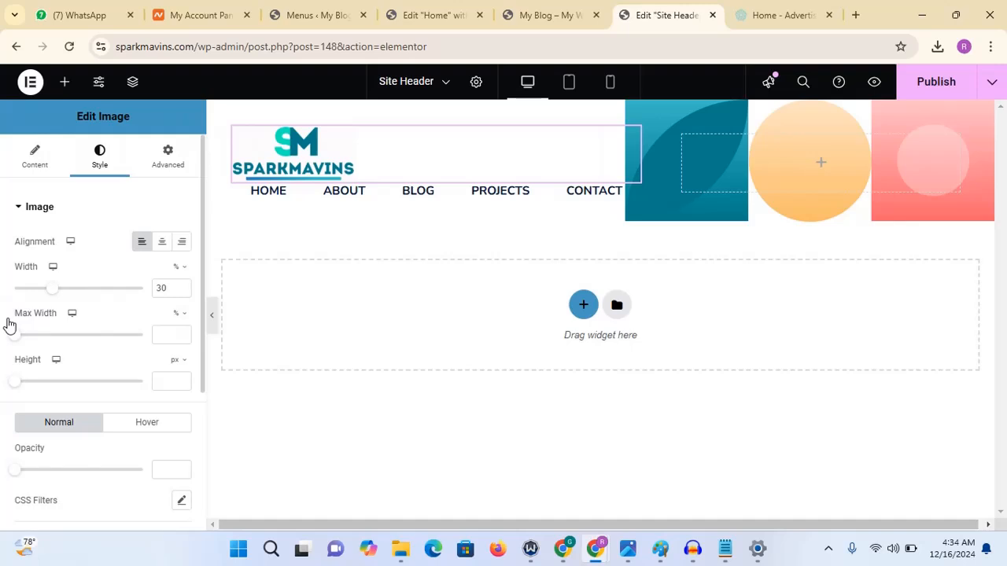
- Set the SparkMavins image's bottom margin to 20 px and publish the Site Header
left_click(173, 163)
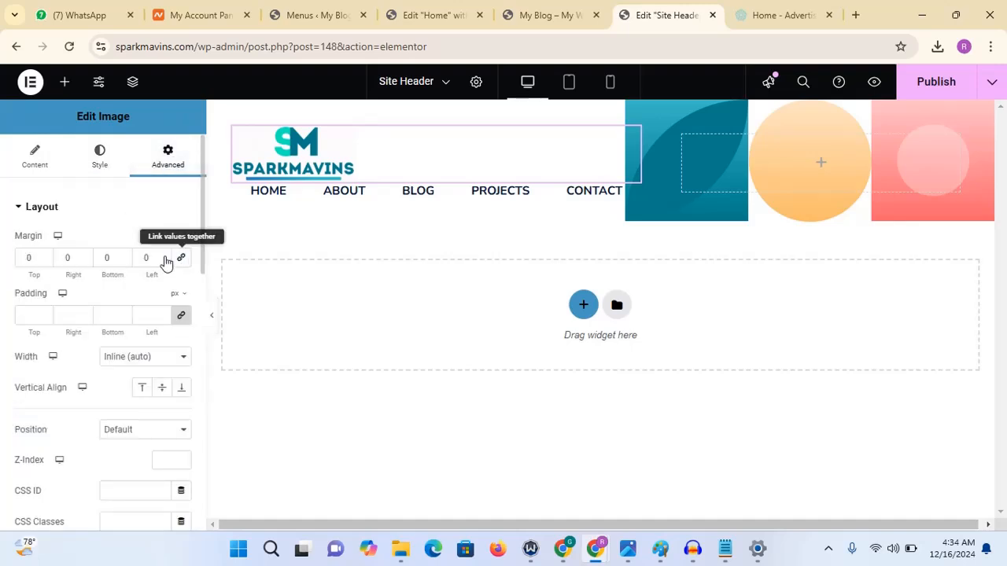
left_click(124, 257)
left_click(124, 257)
left_click(124, 257)
left_click(124, 256)
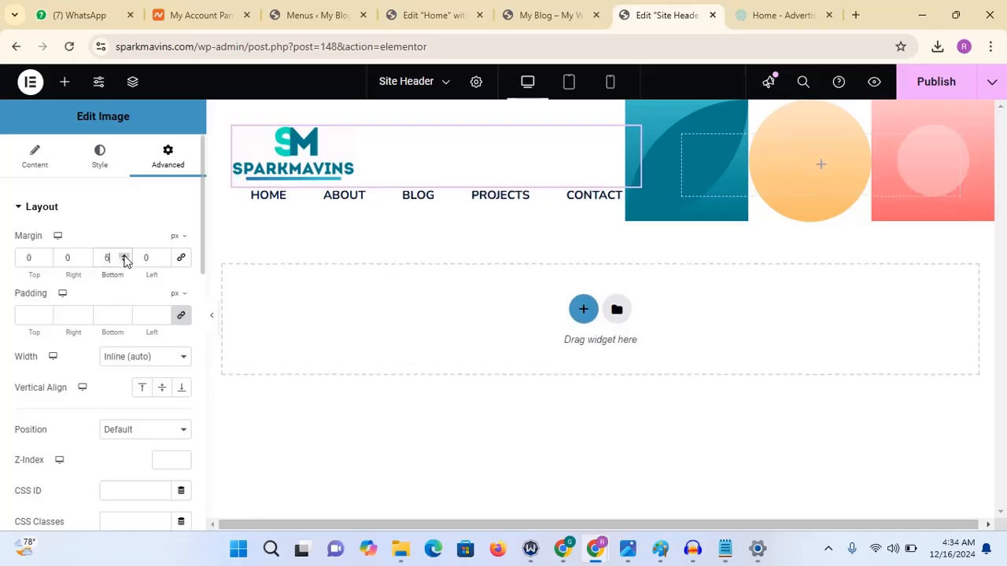
left_click(125, 256)
left_click(124, 257)
left_click(124, 256)
left_click(124, 256)
left_click(125, 256)
left_click(124, 257)
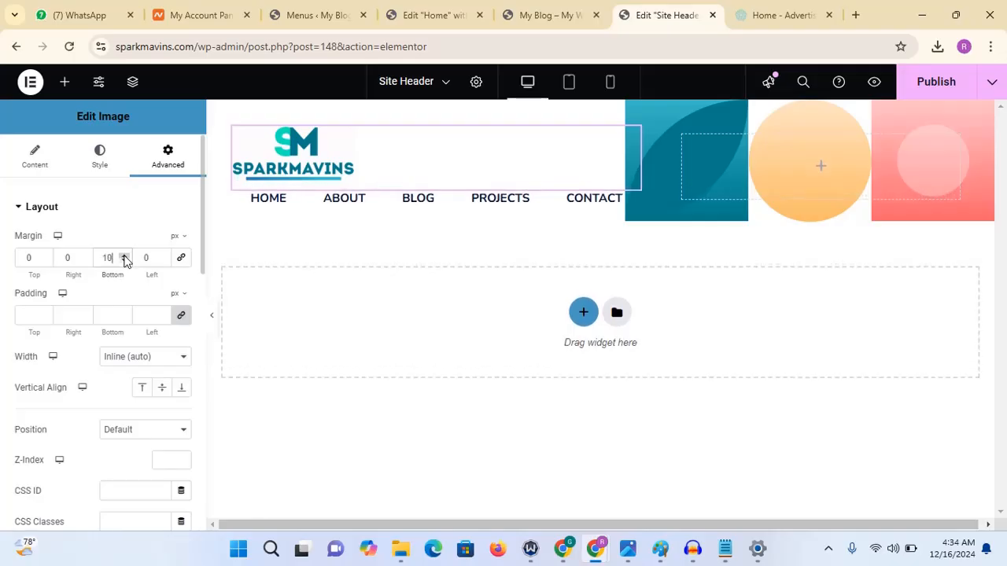
left_click(212, 317)
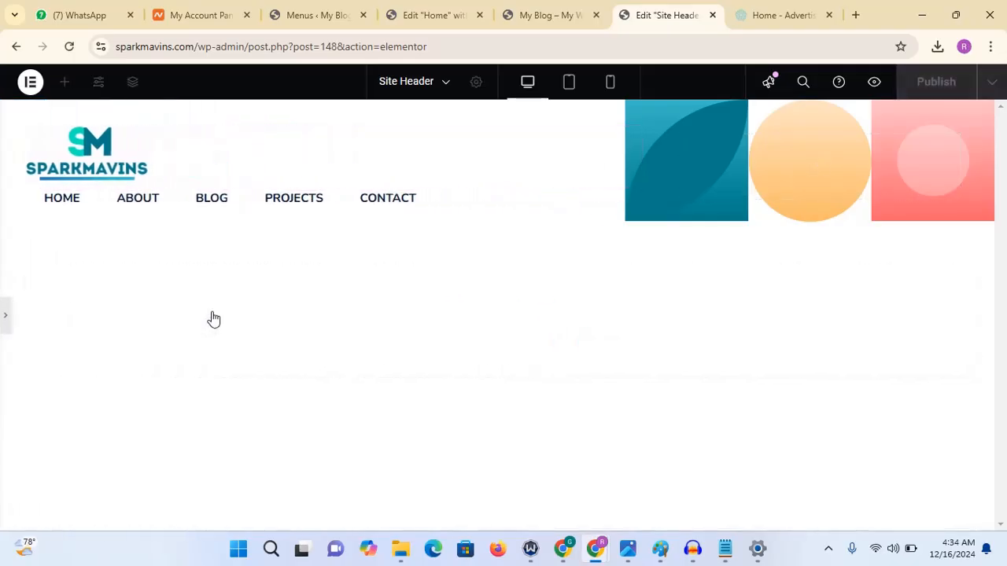
left_click(5, 314)
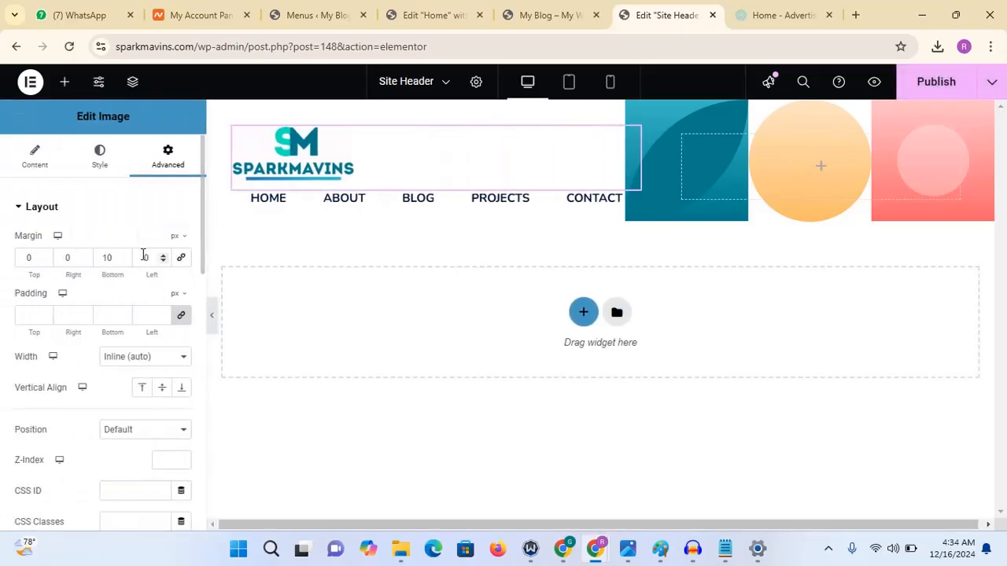
left_click(124, 254)
left_click(123, 255)
left_click(124, 255)
left_click(124, 255)
left_click(124, 255)
left_click(124, 255)
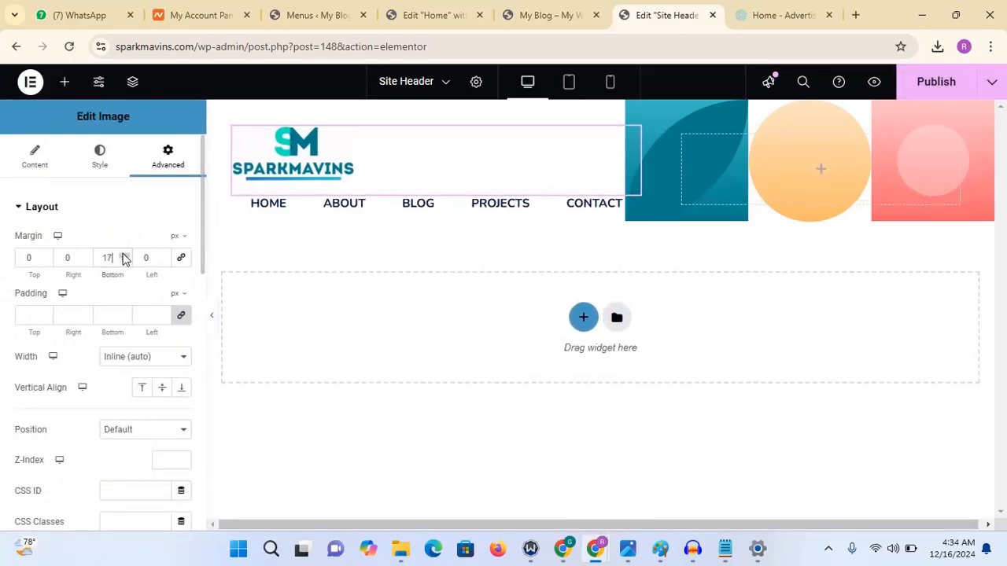
left_click(123, 255)
left_click(124, 255)
left_click(123, 255)
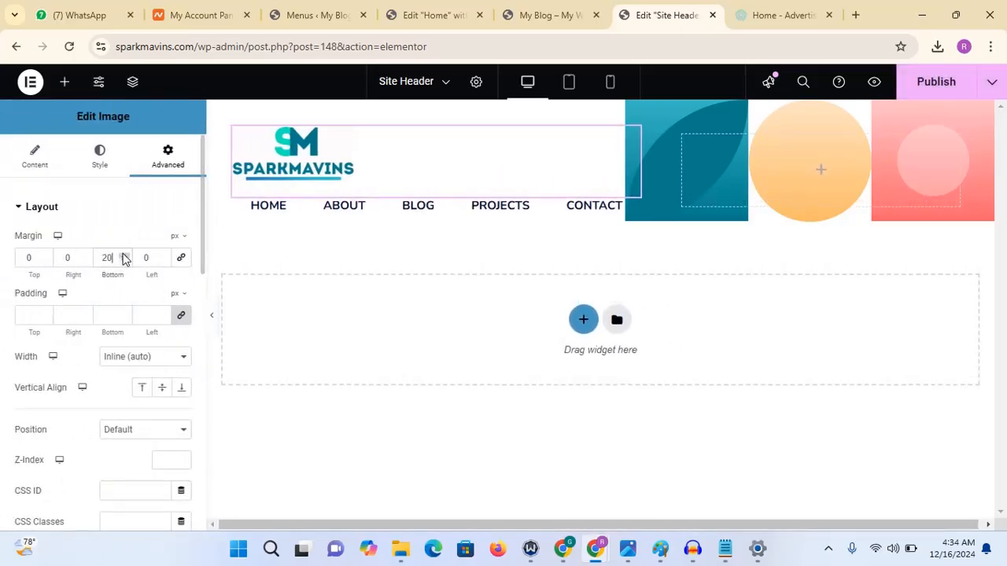
left_click(214, 323)
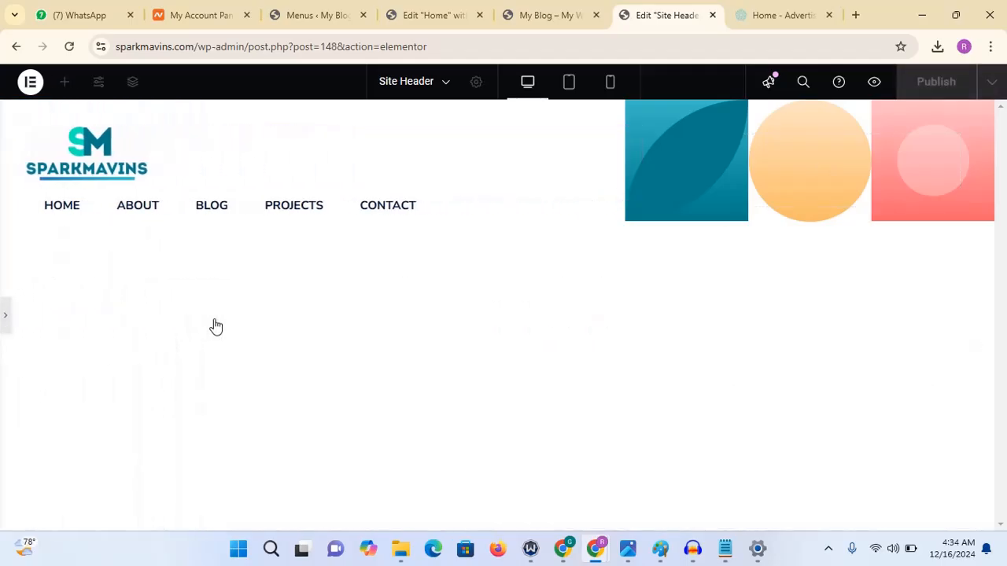
left_click(4, 319)
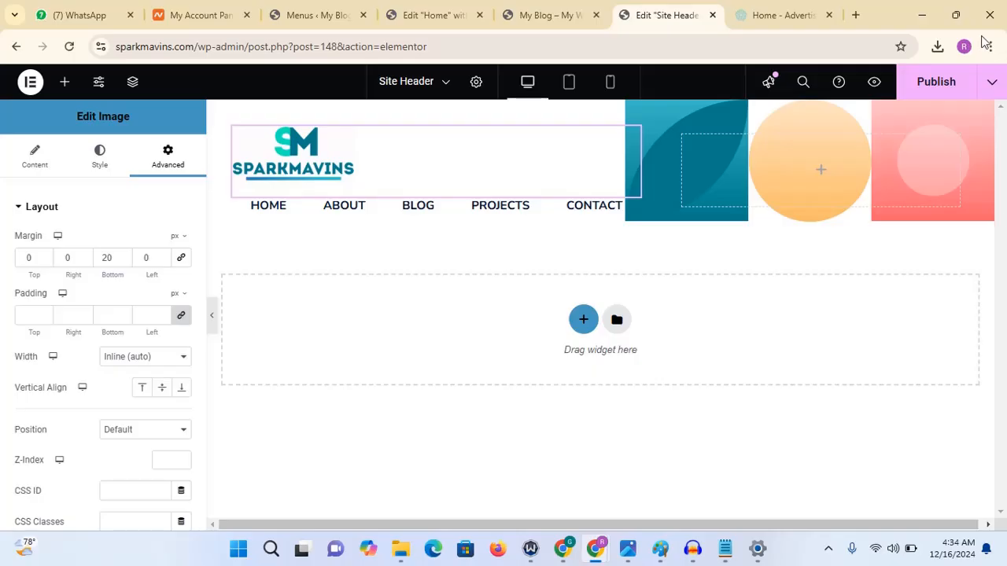
left_click(929, 93)
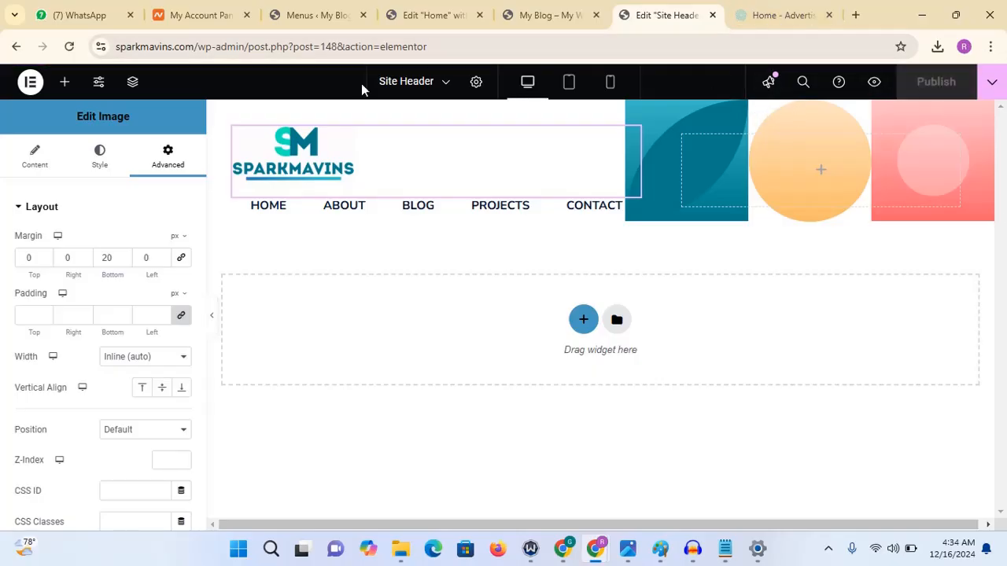
- Copy the live site's URL from its tab and return to the header editor
left_click(551, 14)
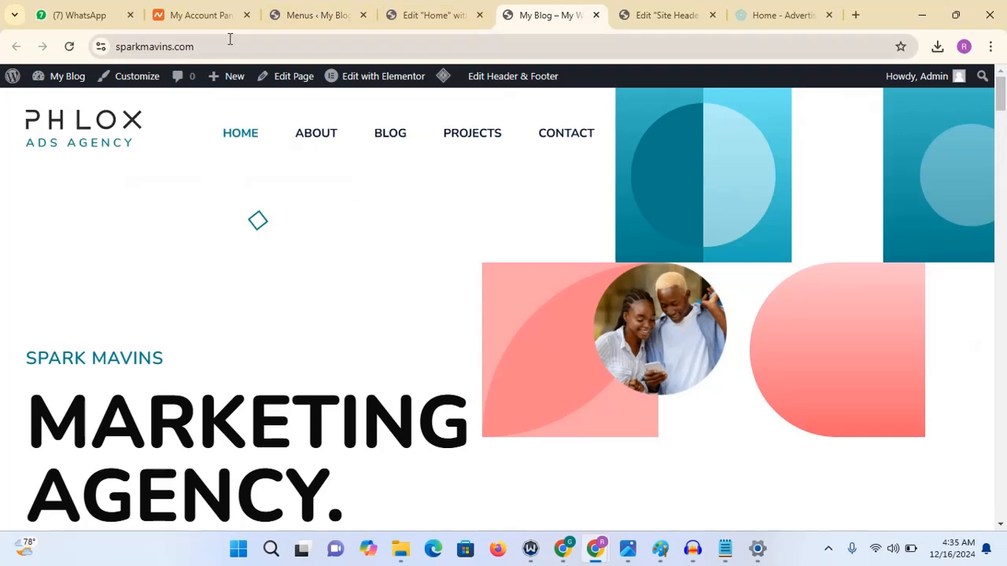
left_click(209, 43)
right_click(181, 49)
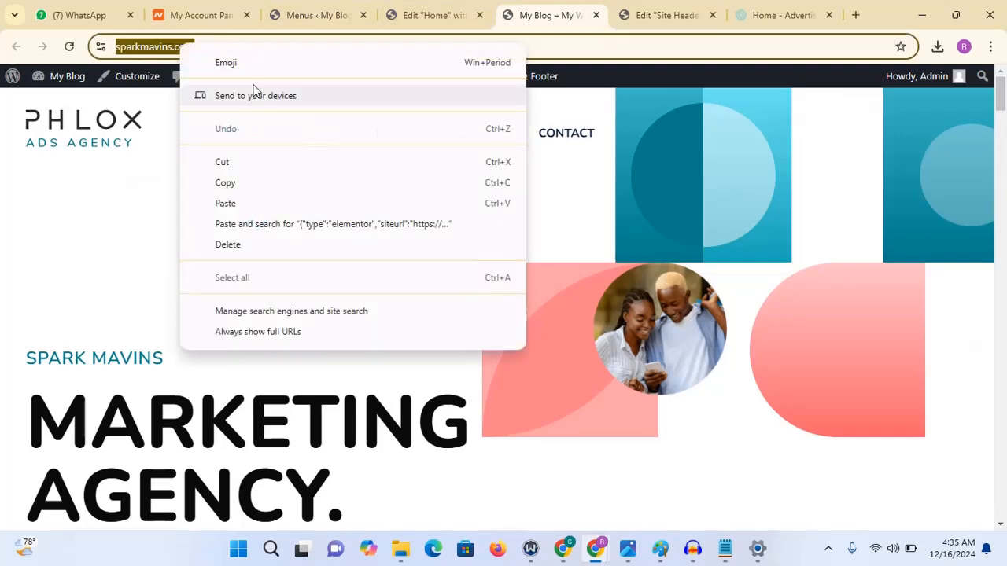
left_click(236, 188)
left_click(634, 6)
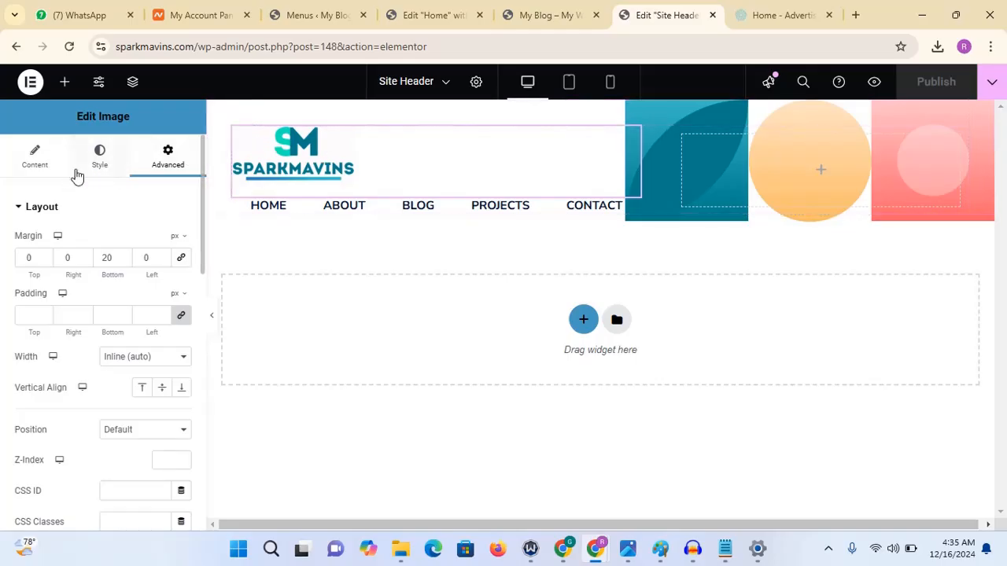
left_click(37, 169)
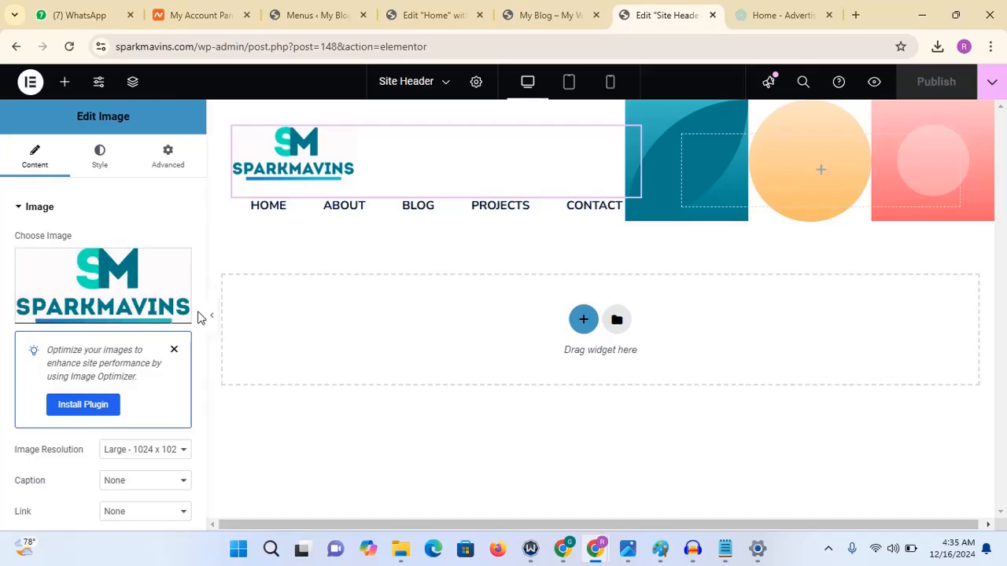
scroll(201, 316, "down", 2)
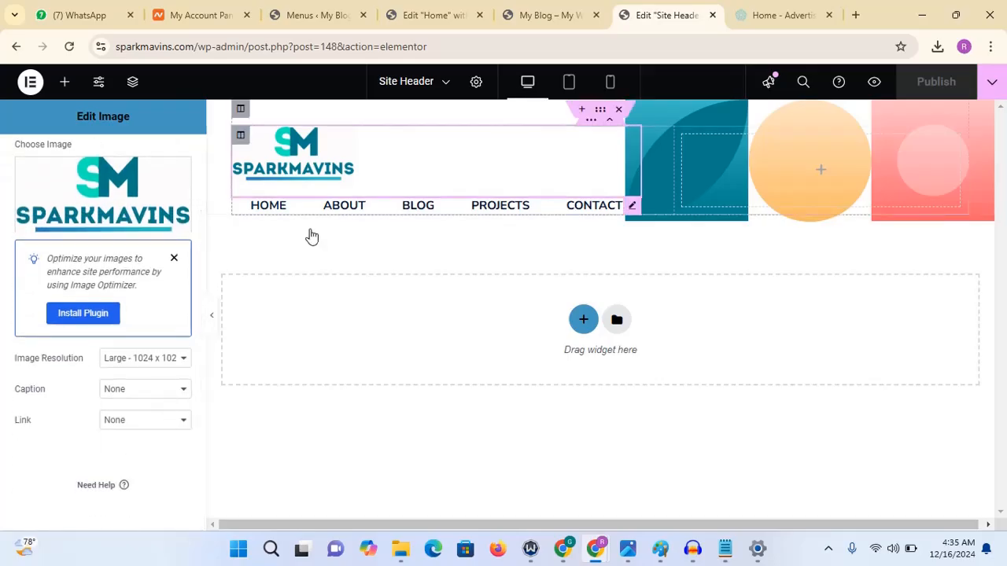
left_click(164, 425)
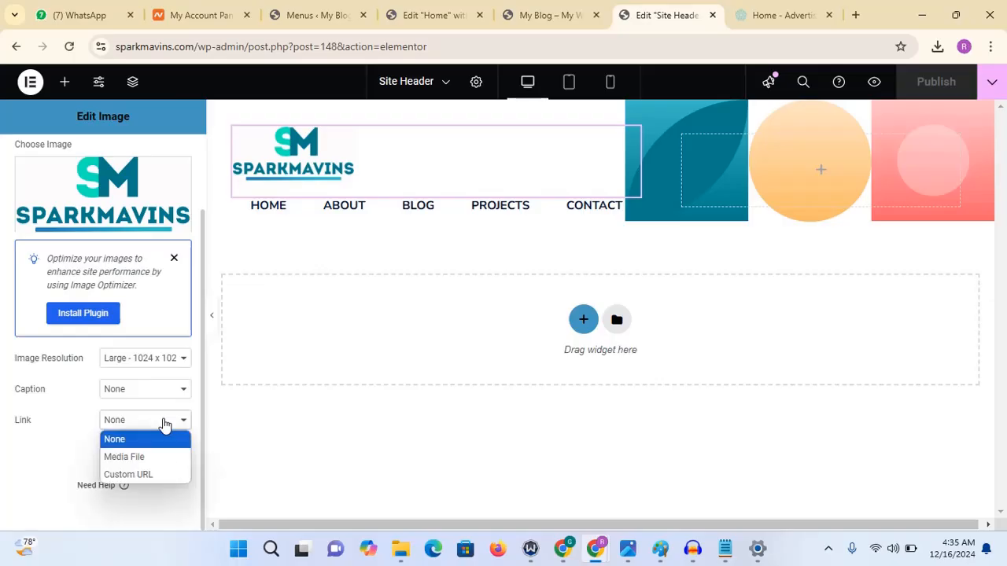
left_click(134, 475)
left_click(110, 448)
key("ctrl+v")
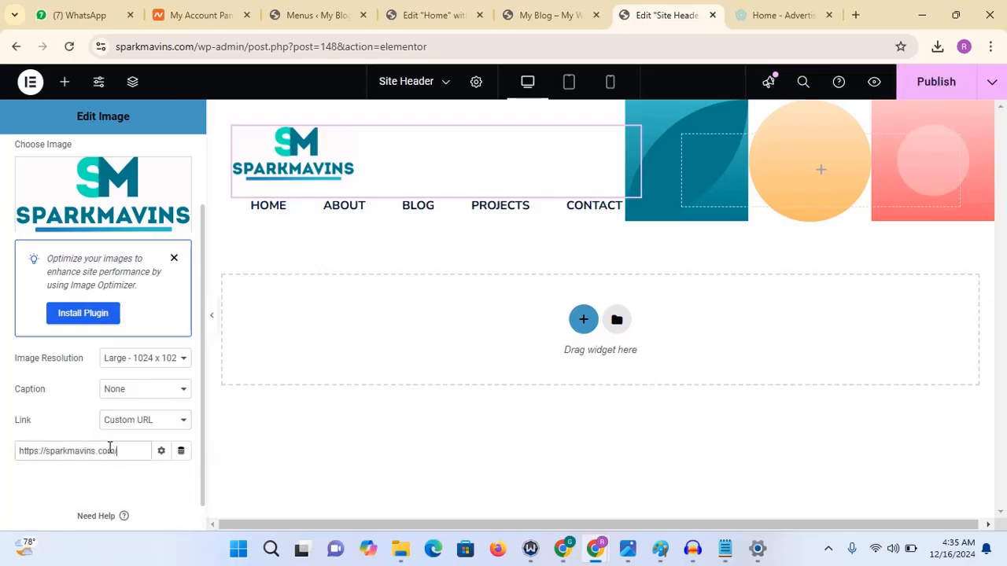
left_click(921, 93)
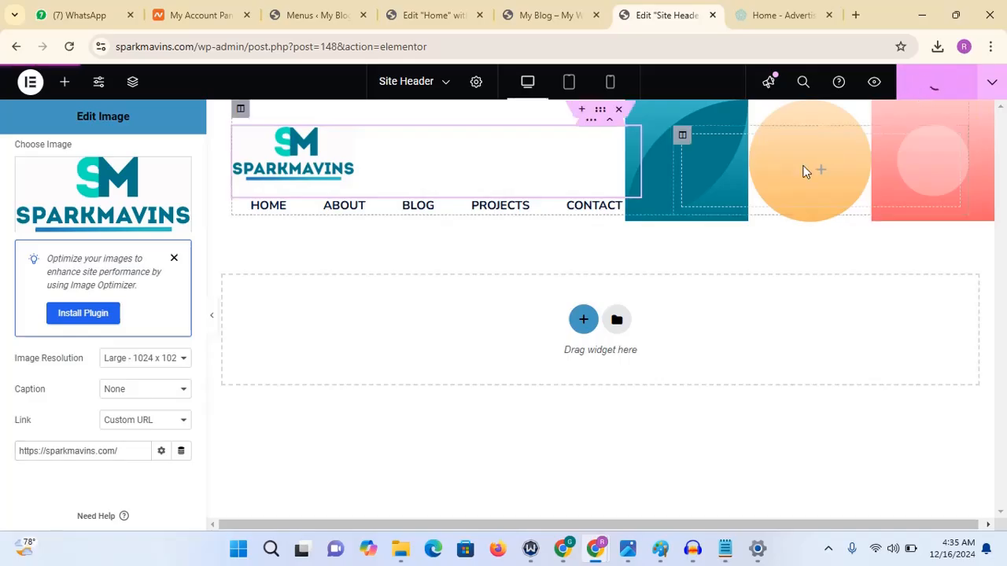
- Reload the live site's home page to check whether the new header logo appears
left_click(578, 42)
left_click(563, 23)
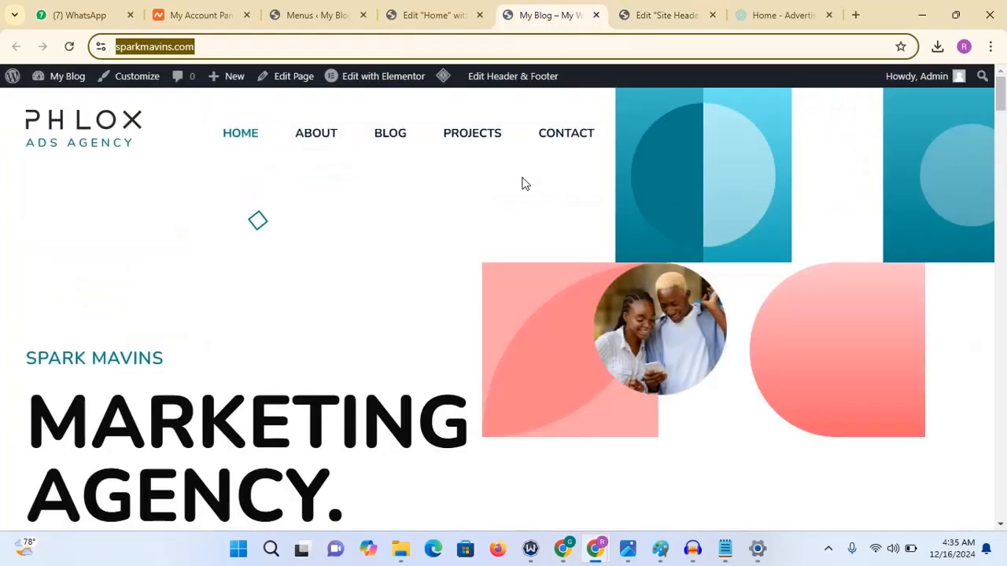
left_click(481, 135)
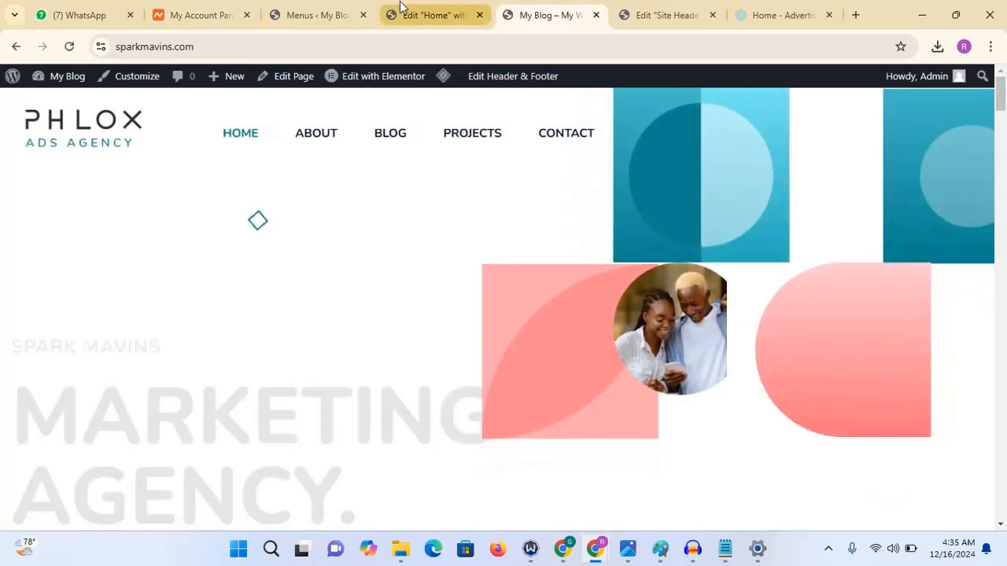
left_click(411, 13)
left_click(645, 15)
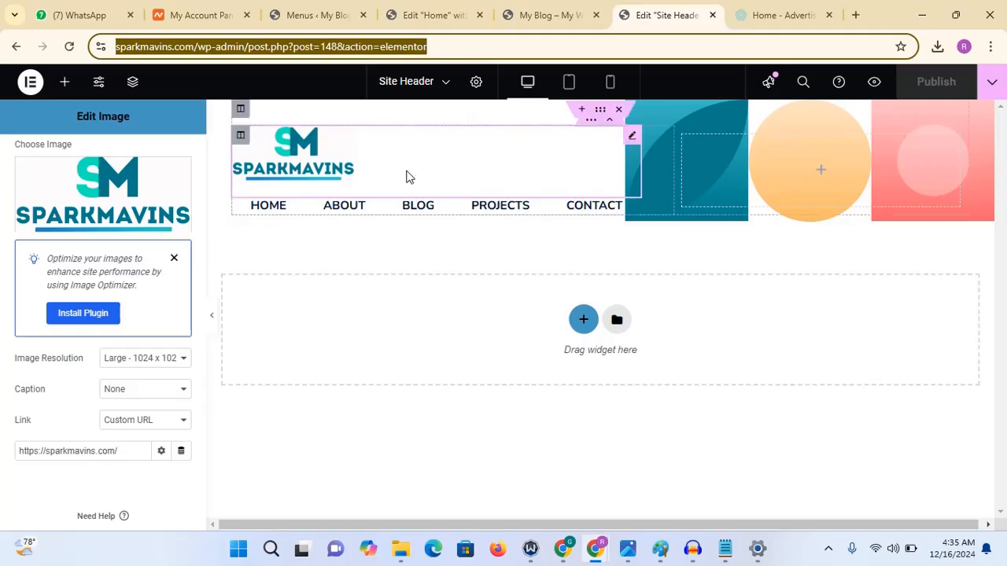
left_click(551, 15)
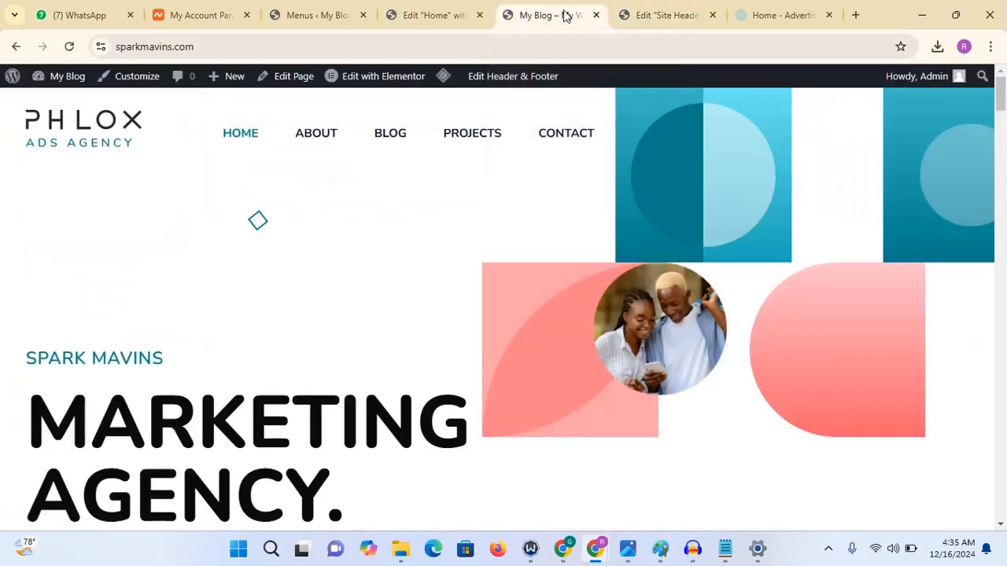
left_click(383, 43)
key("Return")
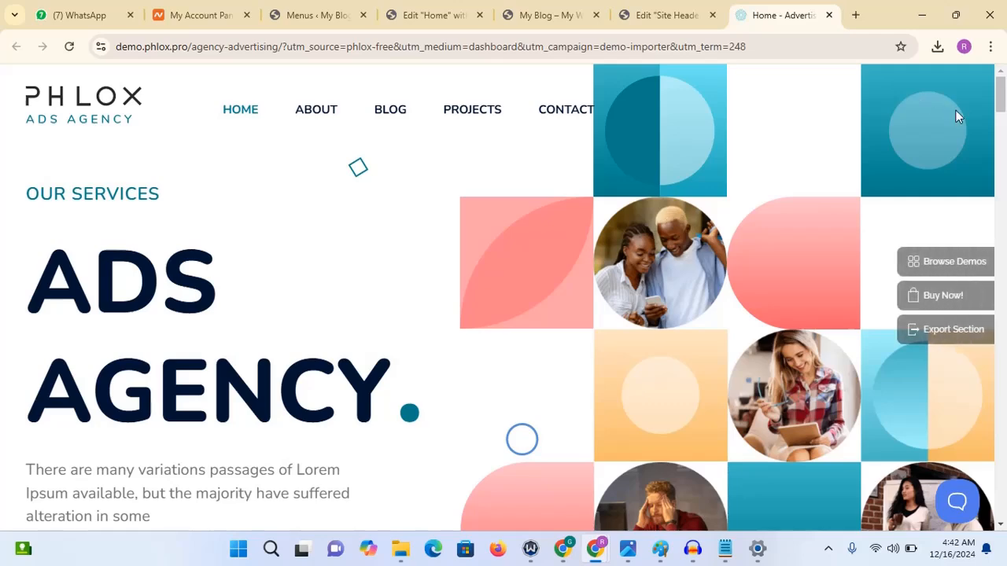
- Switch between the demo, live site and header editor tabs, reloading the live site to compare headers
left_click(667, 27)
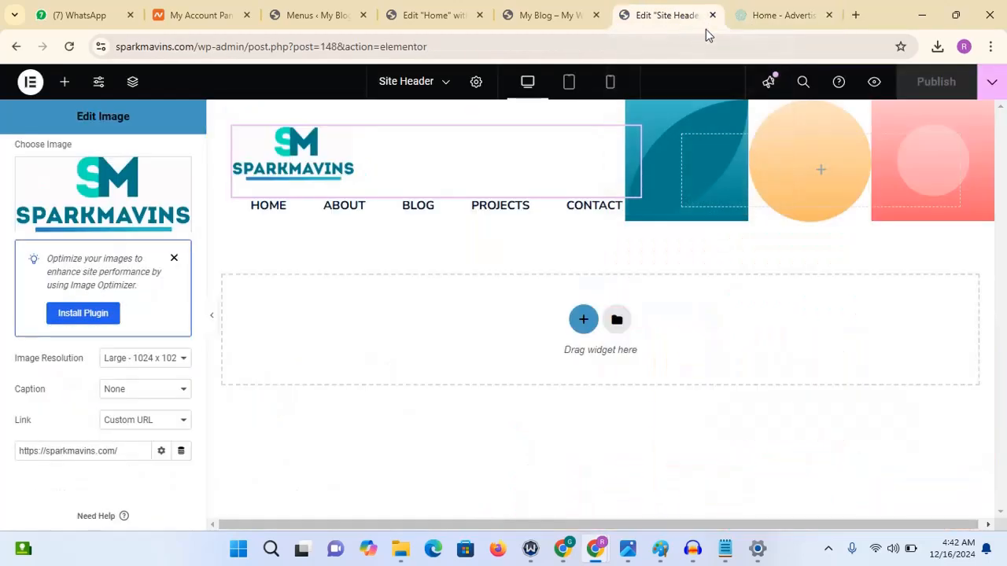
left_click(758, 25)
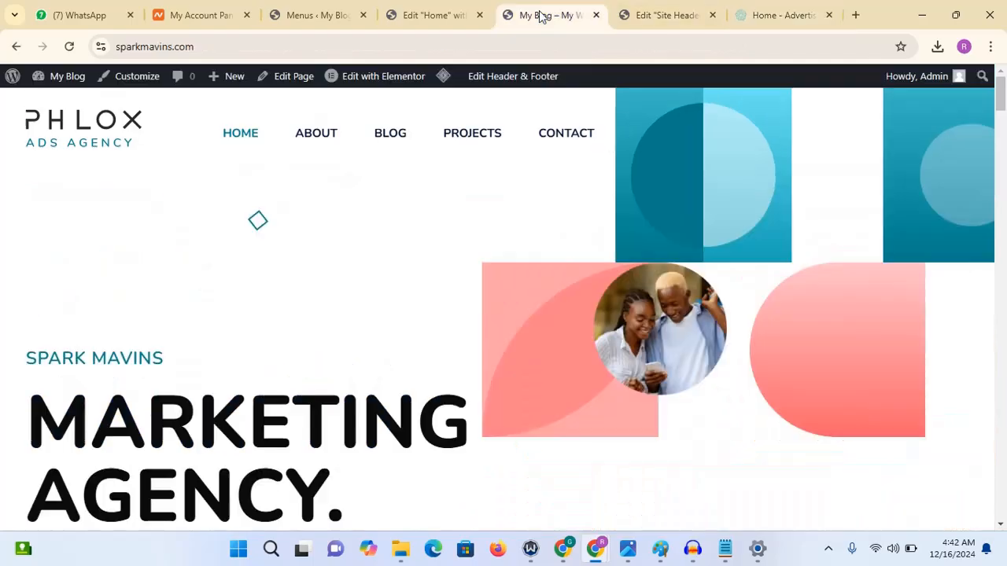
left_click(543, 16)
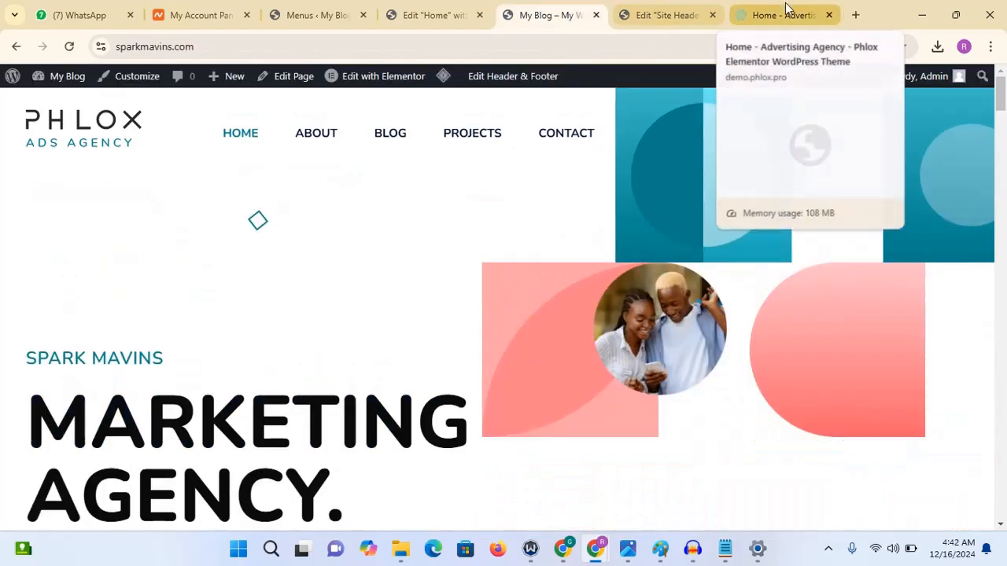
left_click(748, 11)
left_click(552, 14)
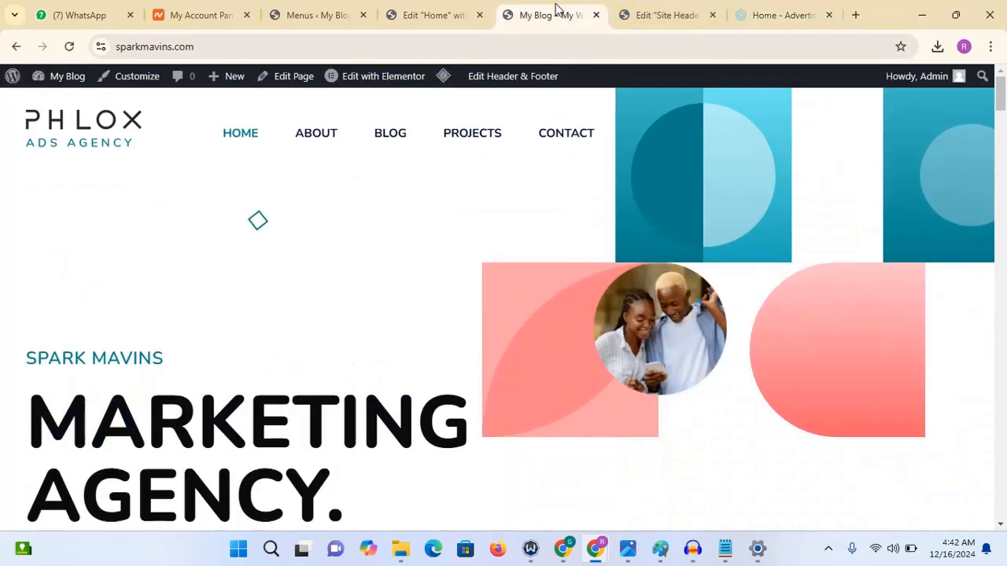
left_click(473, 48)
key("Return")
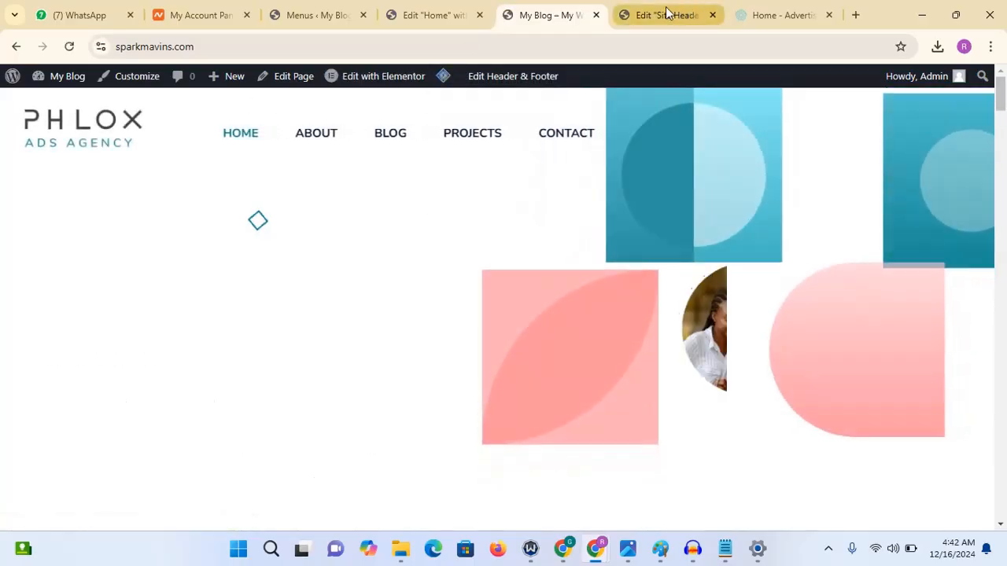
left_click(665, 10)
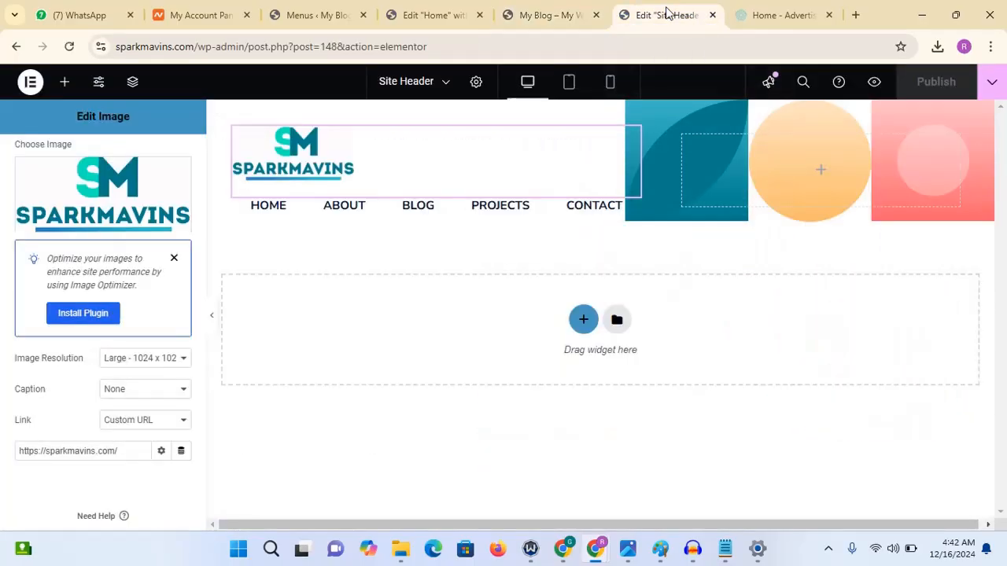
left_click(574, 17)
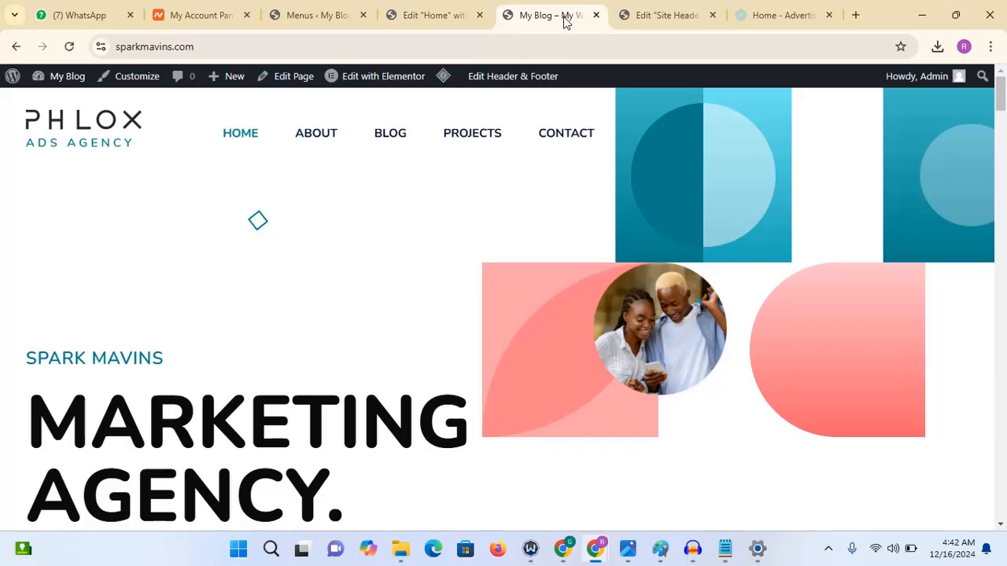
- Open the "Site Header inner page" template in a new tab and edit it with Elementor
mouse_move(504, 80)
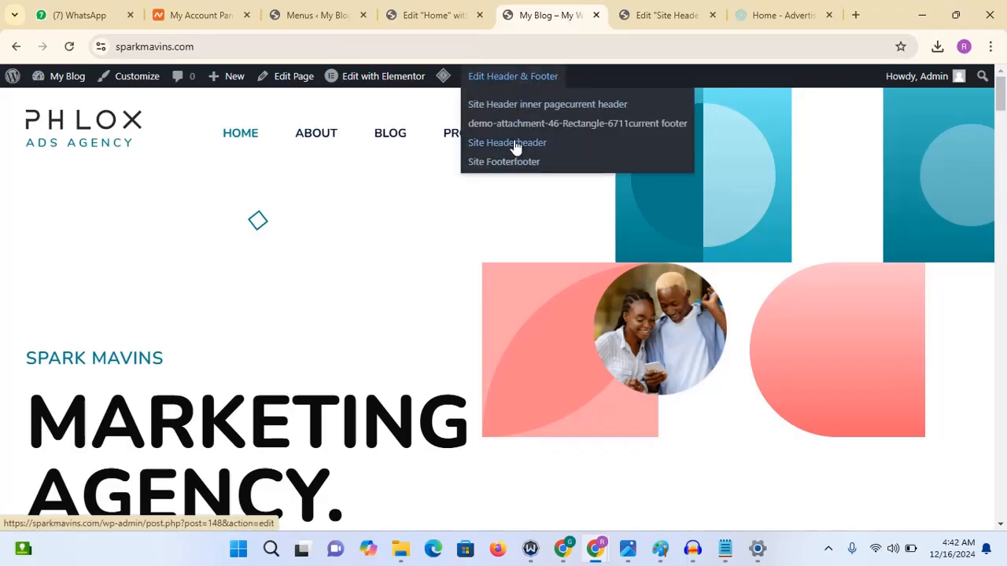
right_click(512, 112)
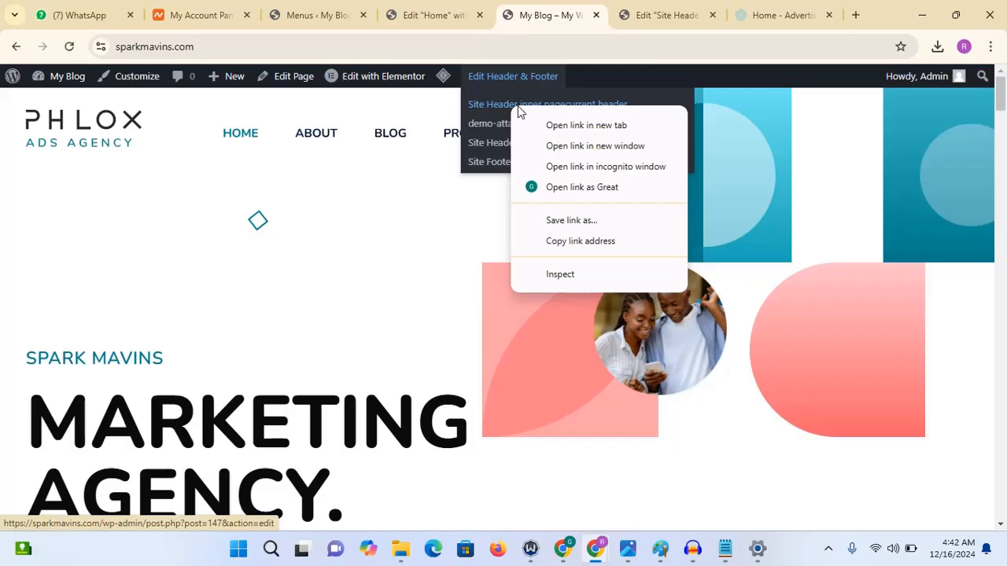
left_click(560, 124)
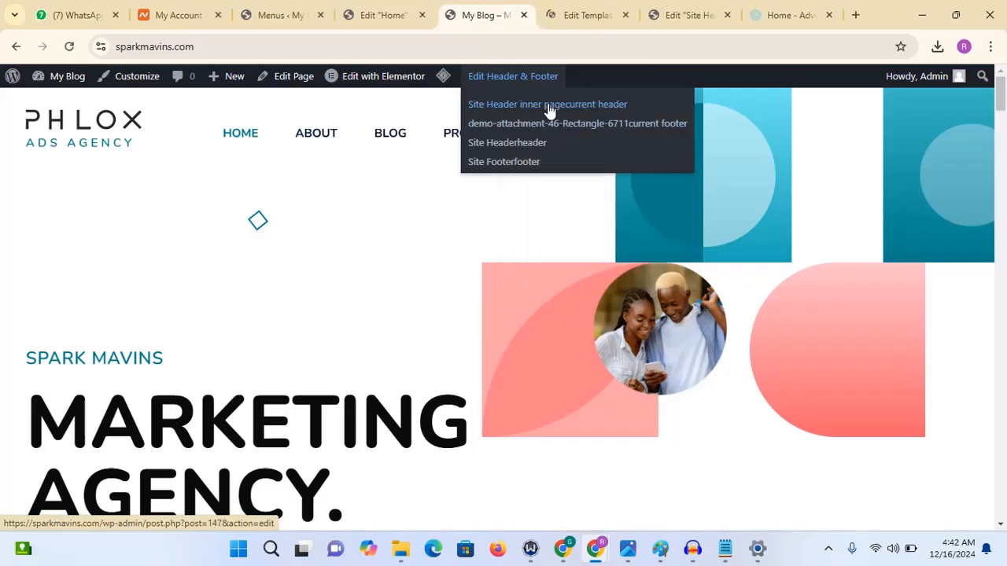
left_click(583, 17)
scroll(708, 180, "down", 2)
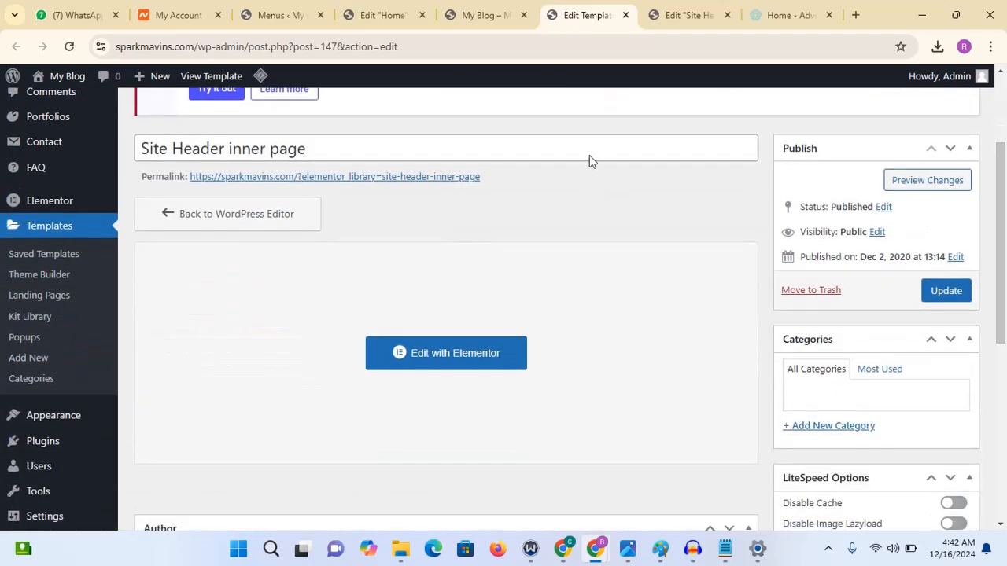
left_click(479, 357)
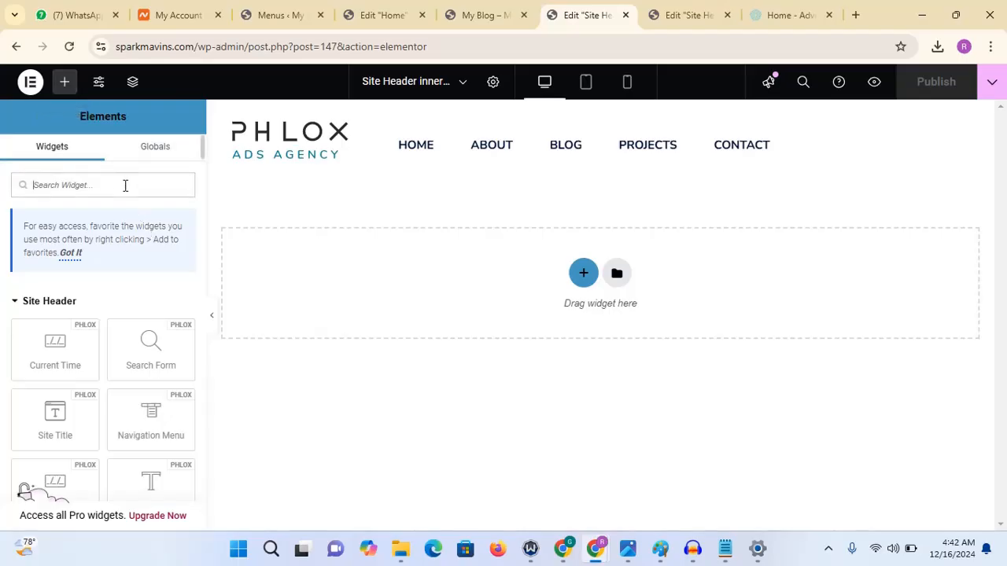
- Add an Image widget to the top of the inner-page header and set it to the SparkMavins logo
type("image")
left_click_drag(55, 305, 307, 133)
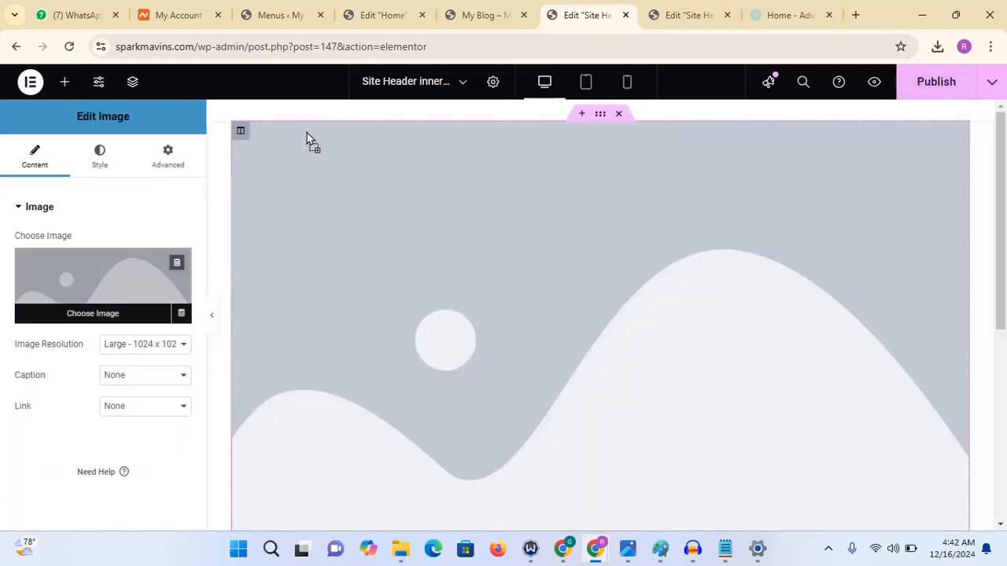
left_click(122, 263)
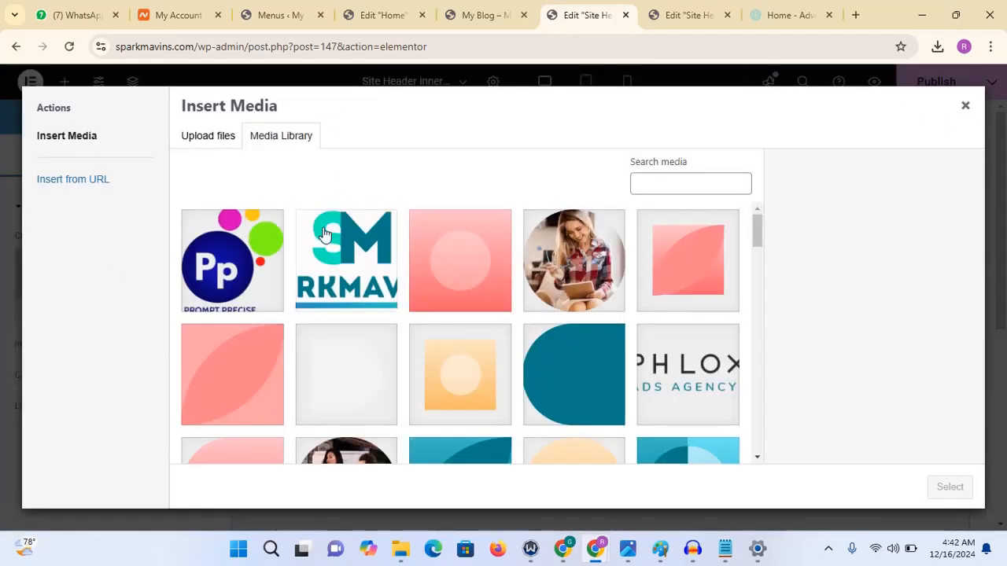
left_click(324, 235)
left_click(950, 486)
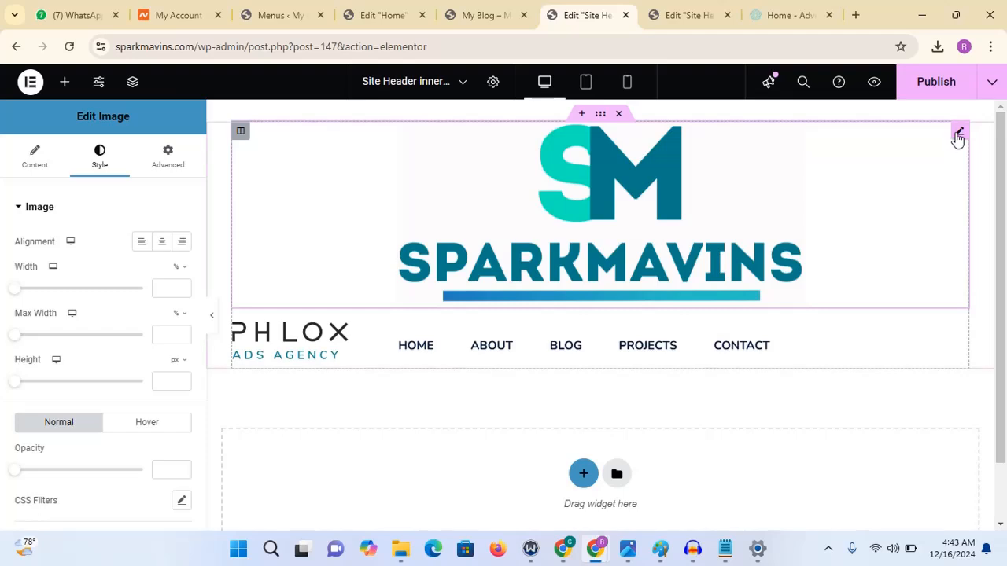
- Set the SparkMavins image width to 14% and align it to the left
left_click_drag(23, 288, 35, 296)
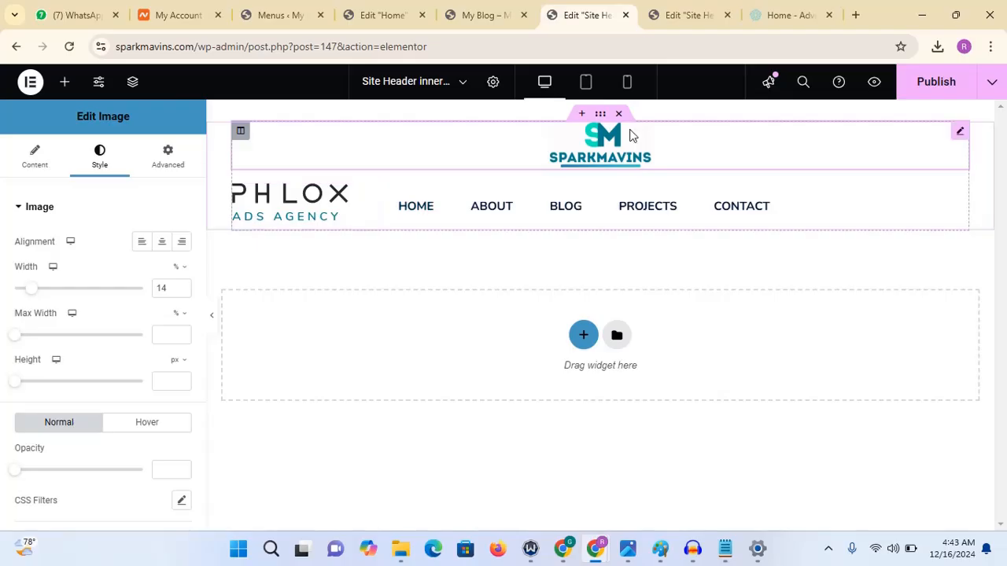
left_click(144, 242)
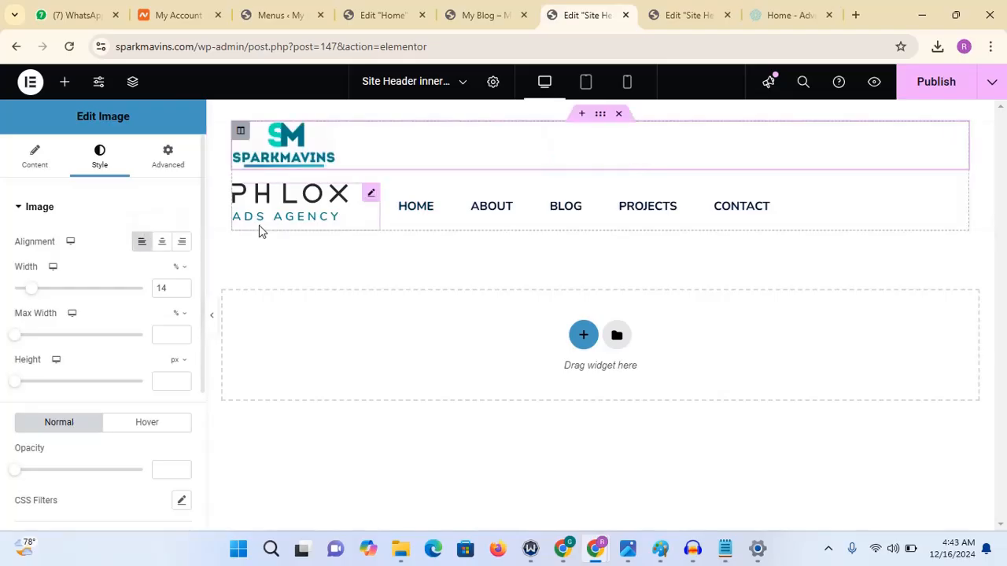
- Copy the Phlox logo widget, paste its style onto the SparkMavins image, and delete the Phlox logo widget
right_click(367, 200)
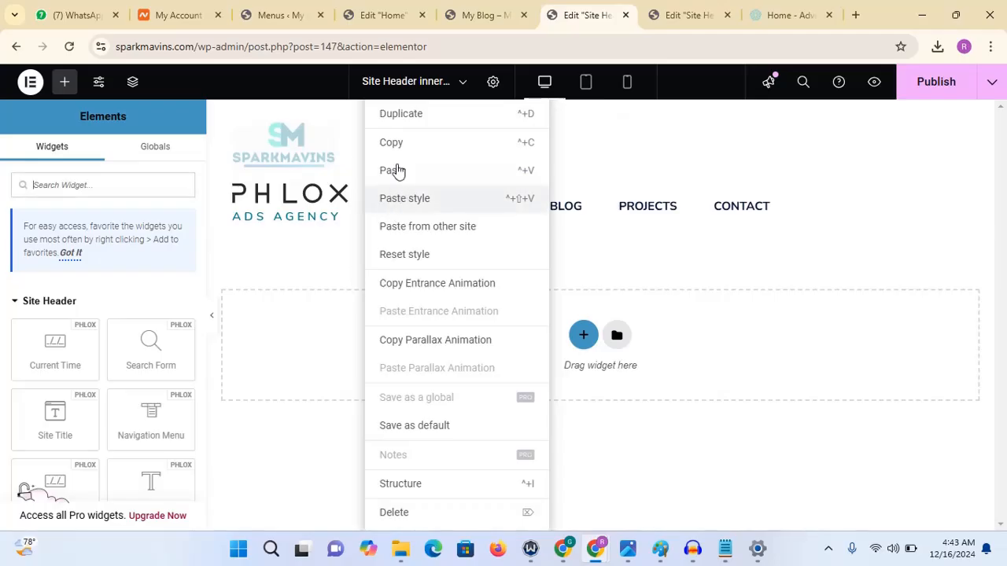
left_click(395, 144)
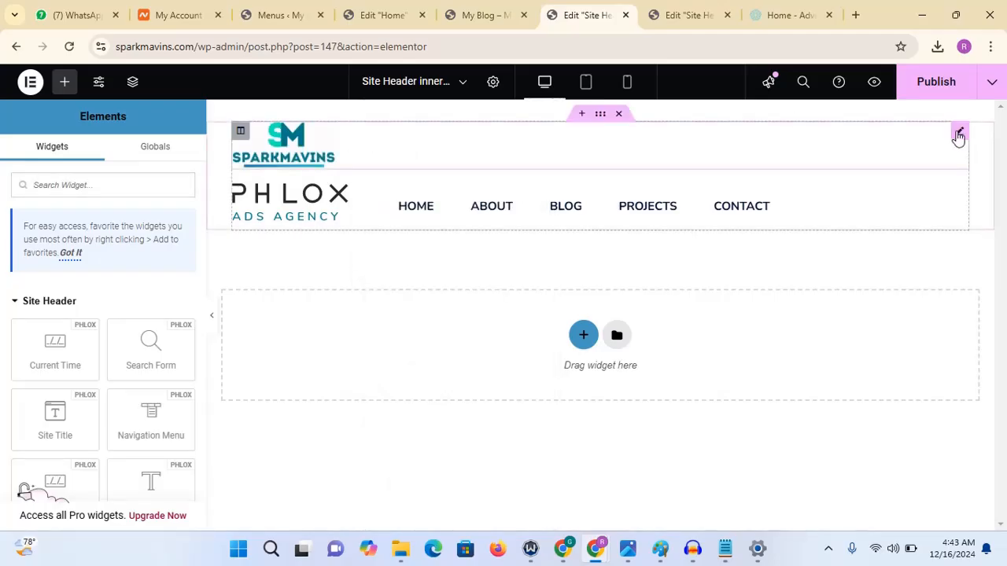
right_click(958, 137)
left_click(884, 206)
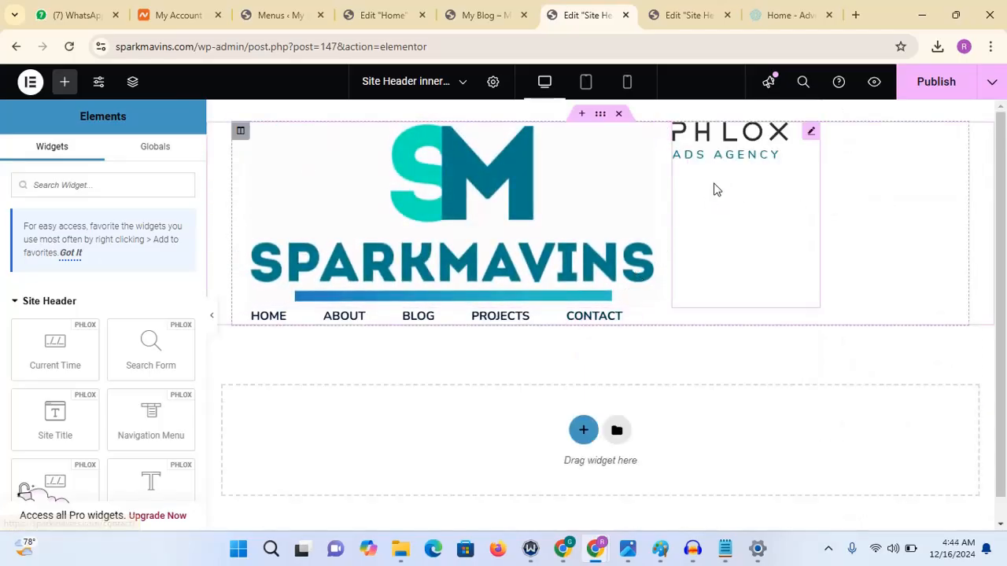
right_click(815, 136)
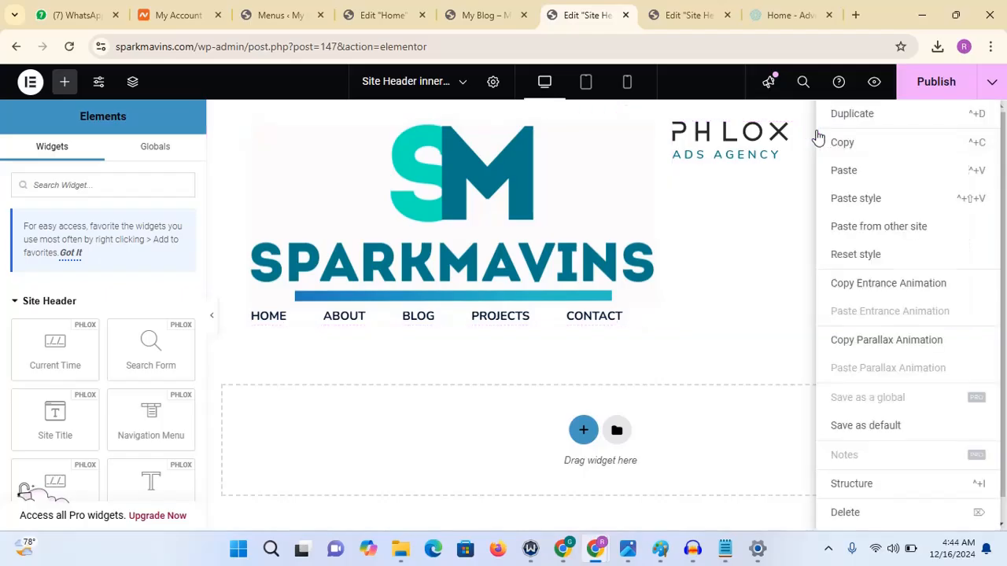
left_click(841, 519)
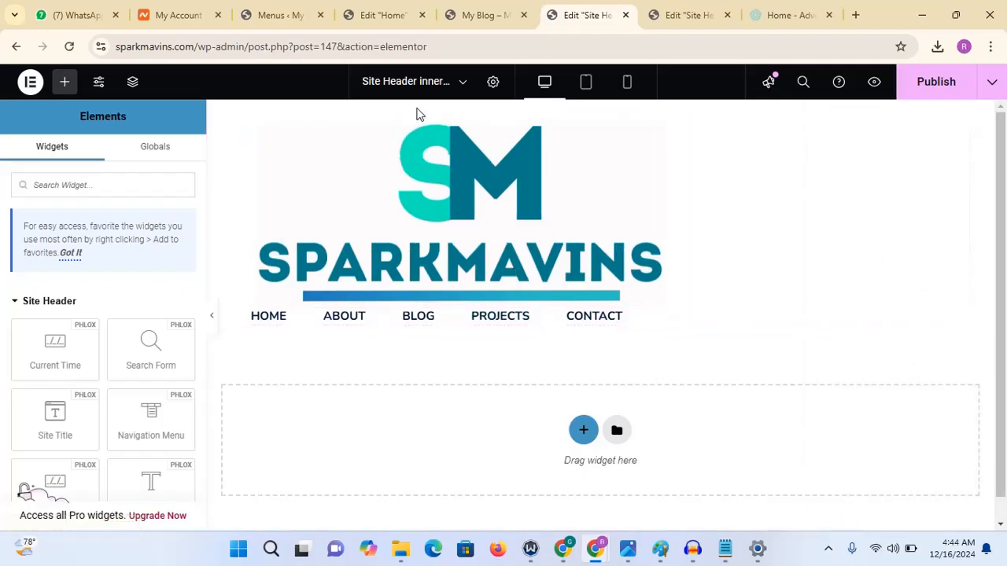
- Set the SparkMavins logo image width to 26%
left_click(250, 209)
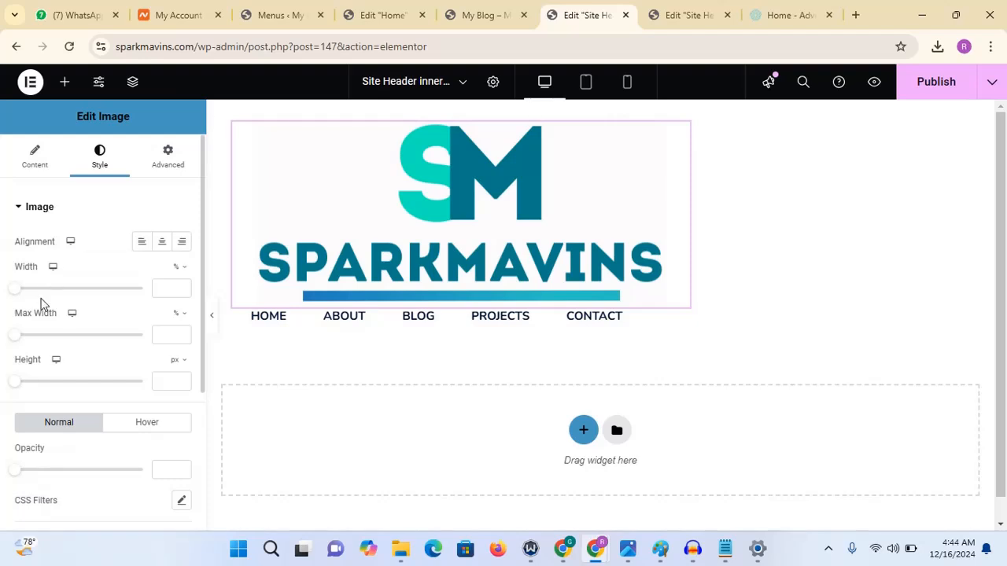
left_click_drag(17, 297, 49, 297)
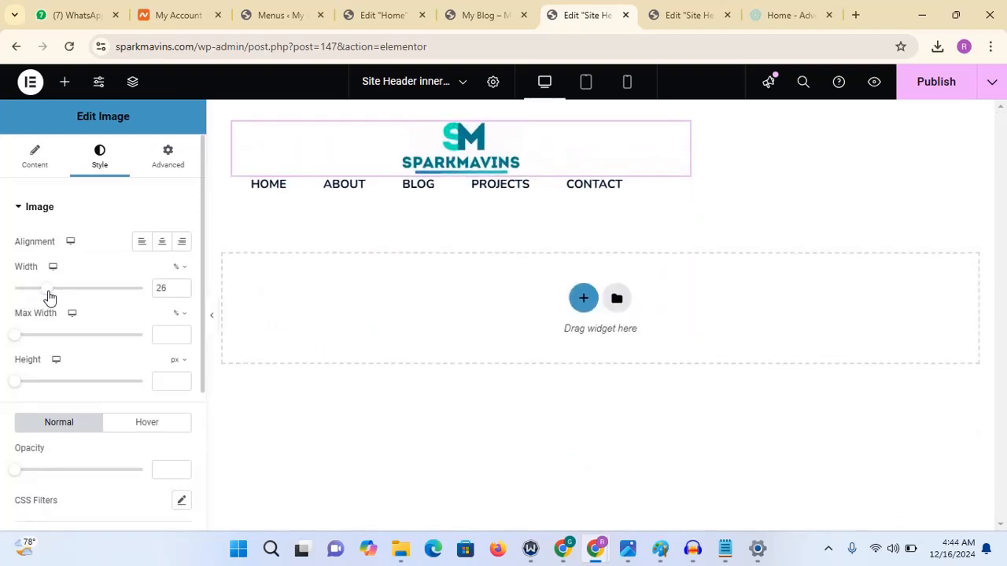
- Right-align the items of the inner-page navigation menu
left_click(407, 192)
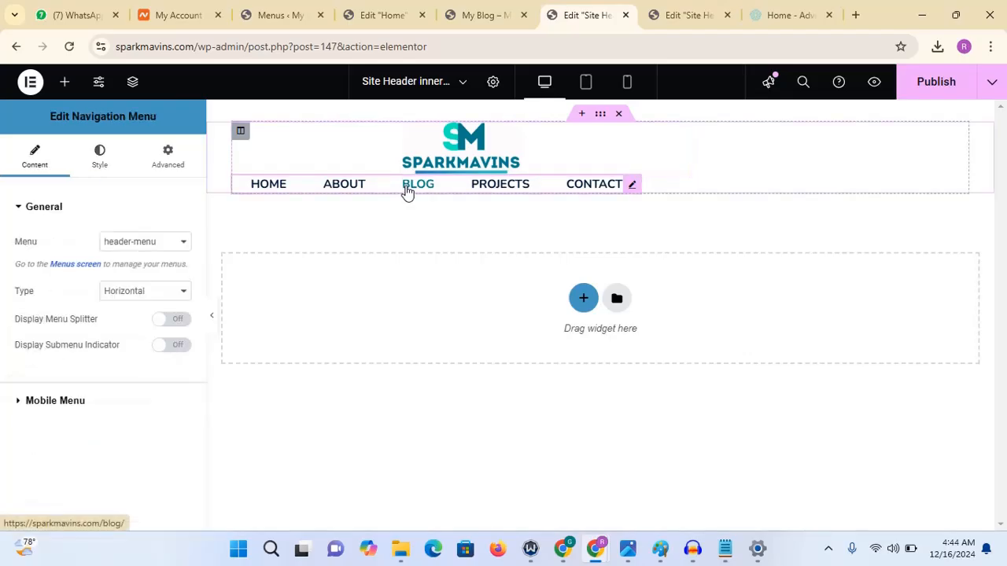
left_click(112, 174)
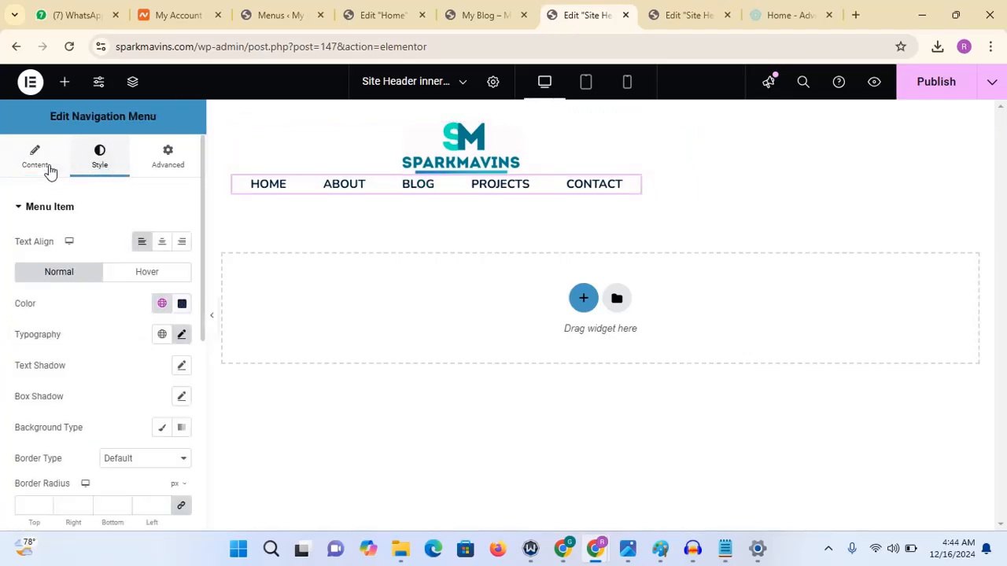
left_click(180, 247)
- Give the navigation menu a custom width of about 88% by resizing it
left_click(168, 157)
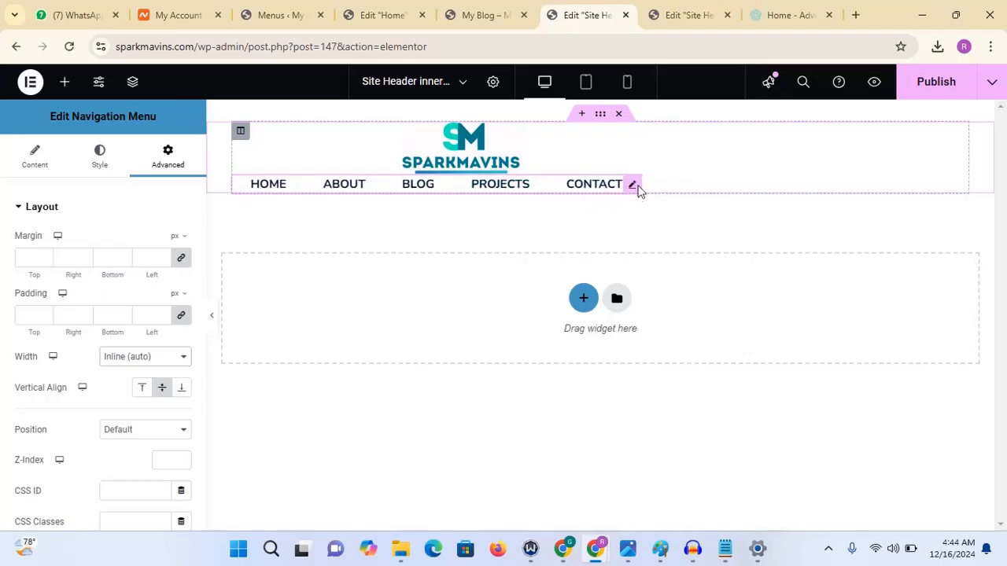
left_click_drag(641, 183, 824, 189)
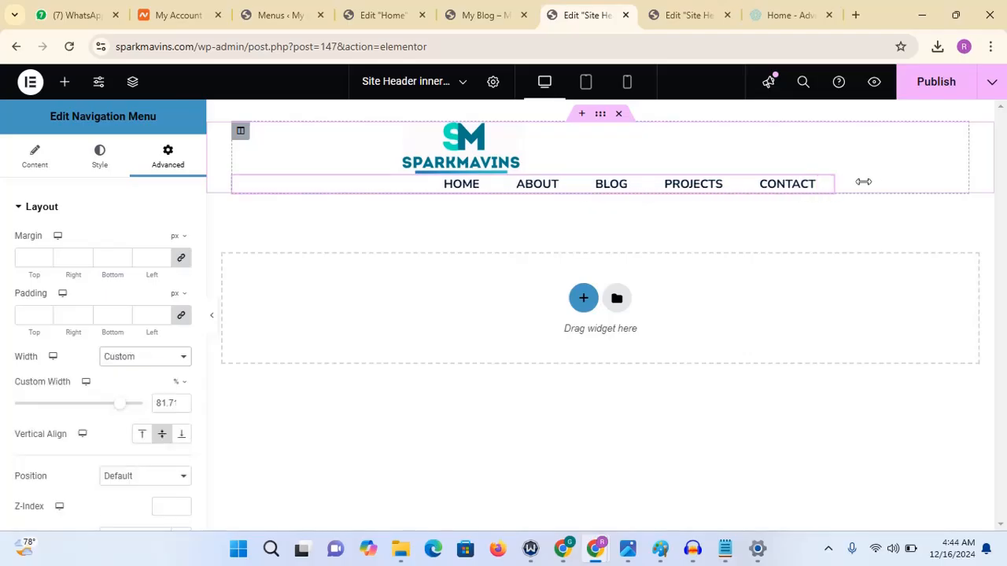
left_click_drag(835, 185, 880, 182)
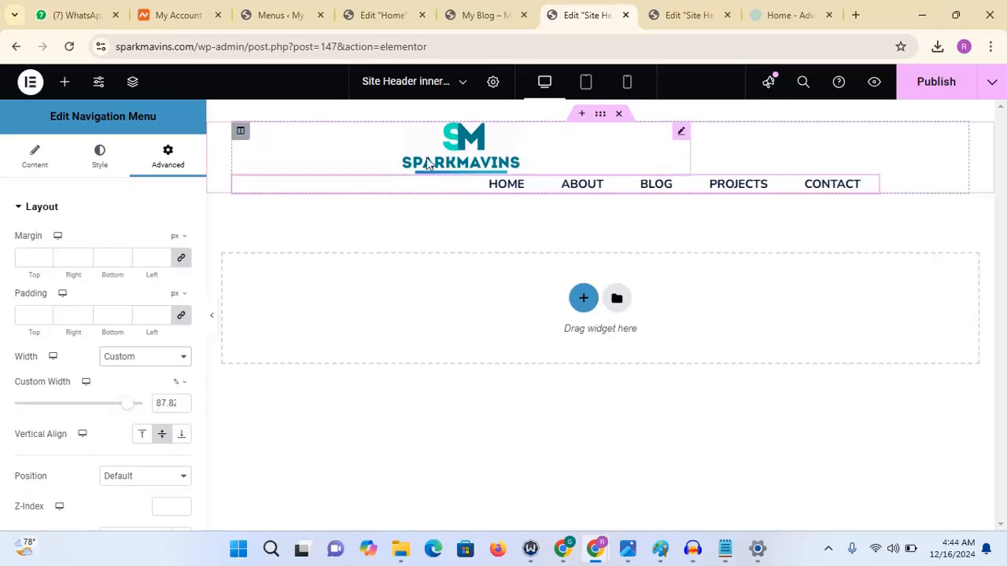
- Narrow the logo image widget so it sits in the same row as the menu
left_click_drag(689, 146, 485, 146)
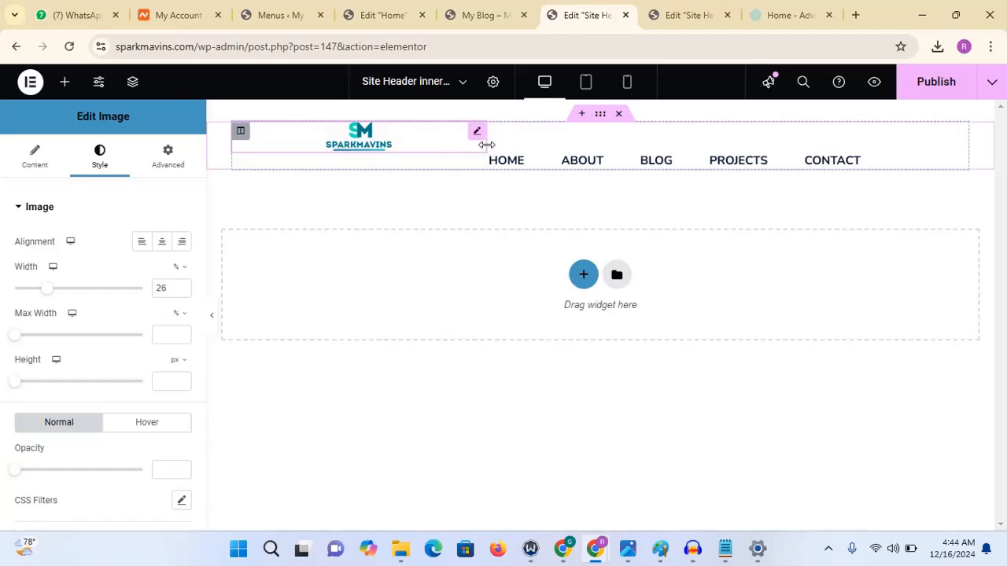
left_click_drag(486, 145, 459, 151)
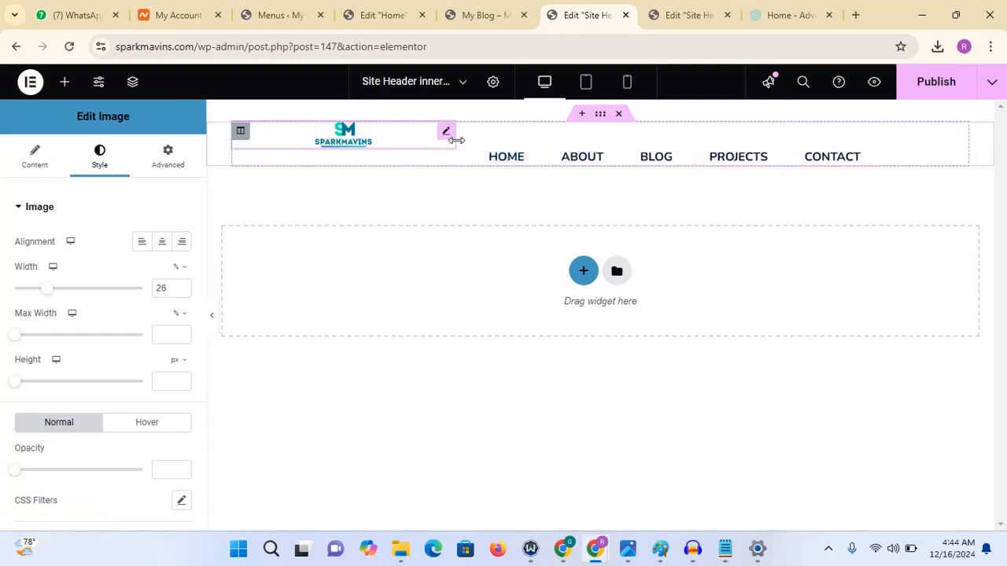
left_click_drag(456, 140, 399, 146)
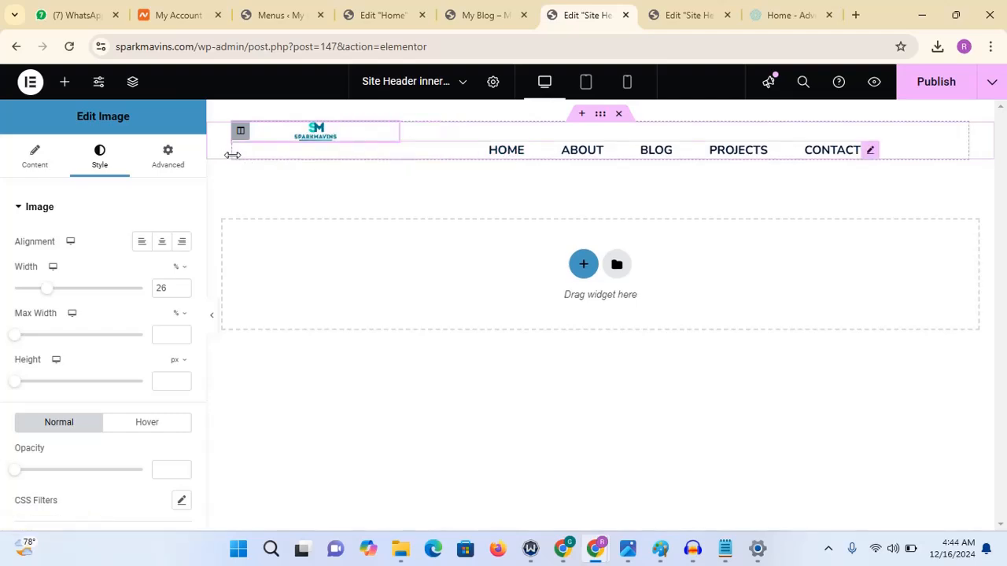
- Widen the navigation menu to a custom width of about 71%
left_click(470, 153)
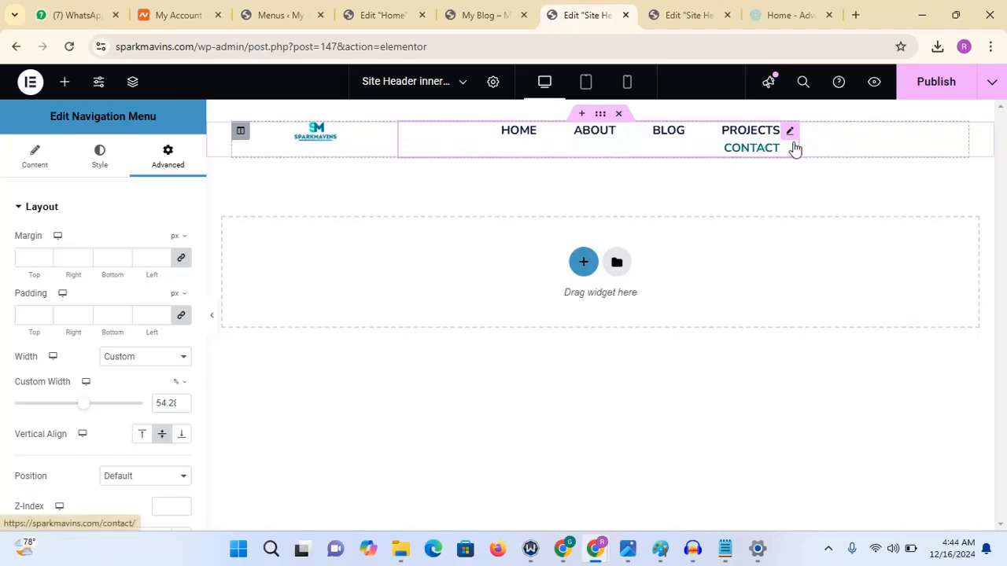
left_click_drag(799, 141, 926, 143)
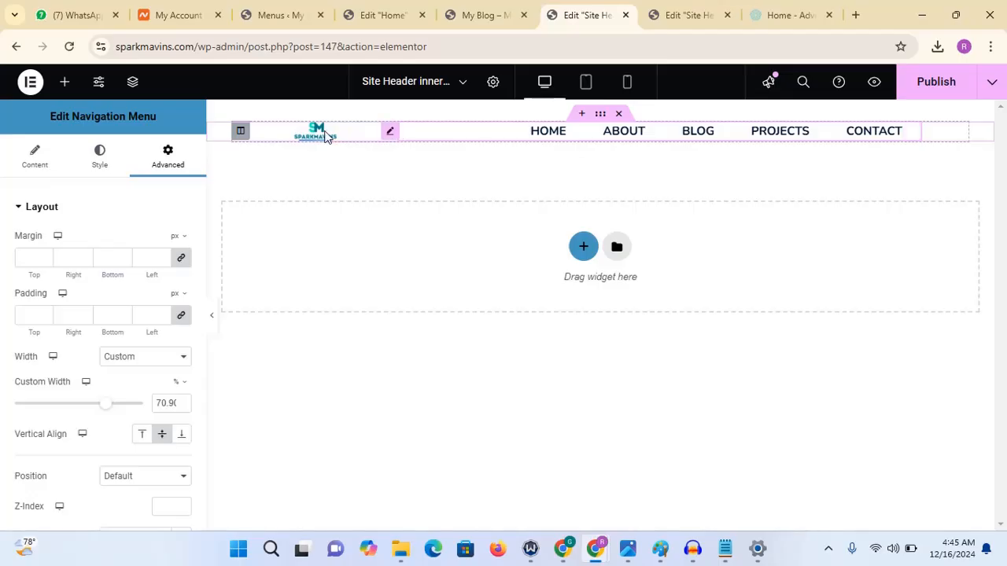
- Set the SparkMavins logo image width to 50%
left_click(327, 135)
left_click(99, 156)
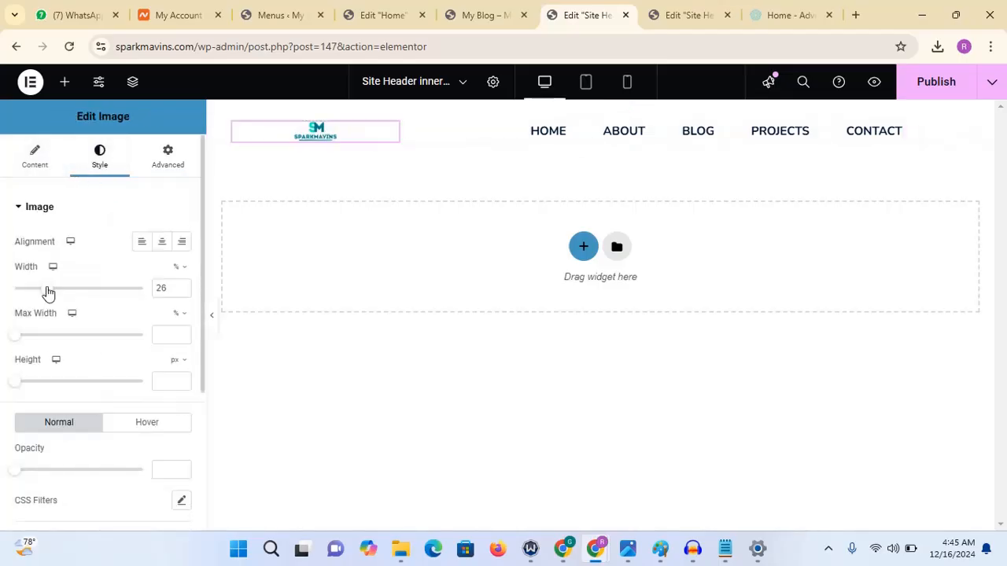
left_click_drag(47, 292, 80, 292)
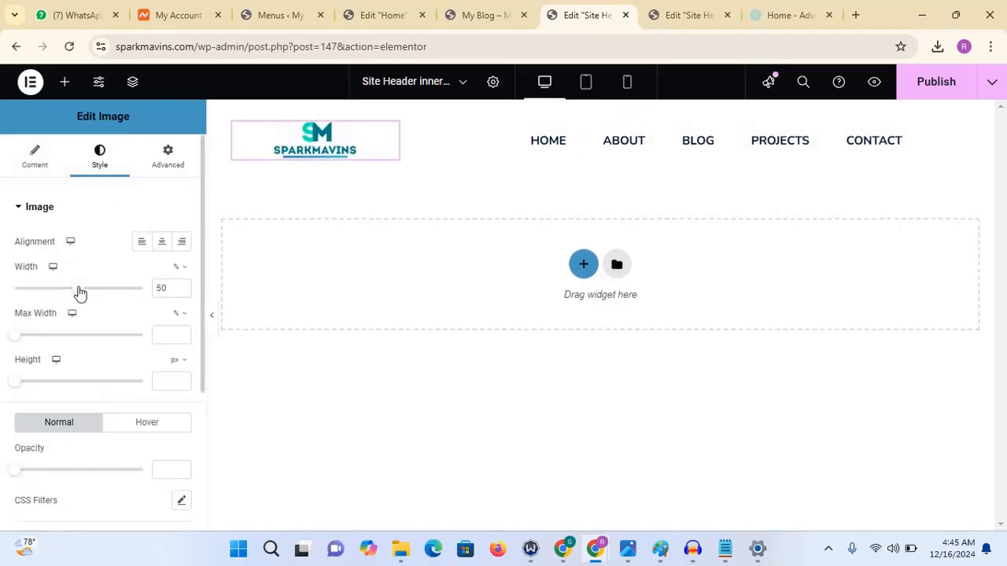
- Preview the header with the panel hidden and narrow the navigation menu to about 62% width
left_click(212, 319)
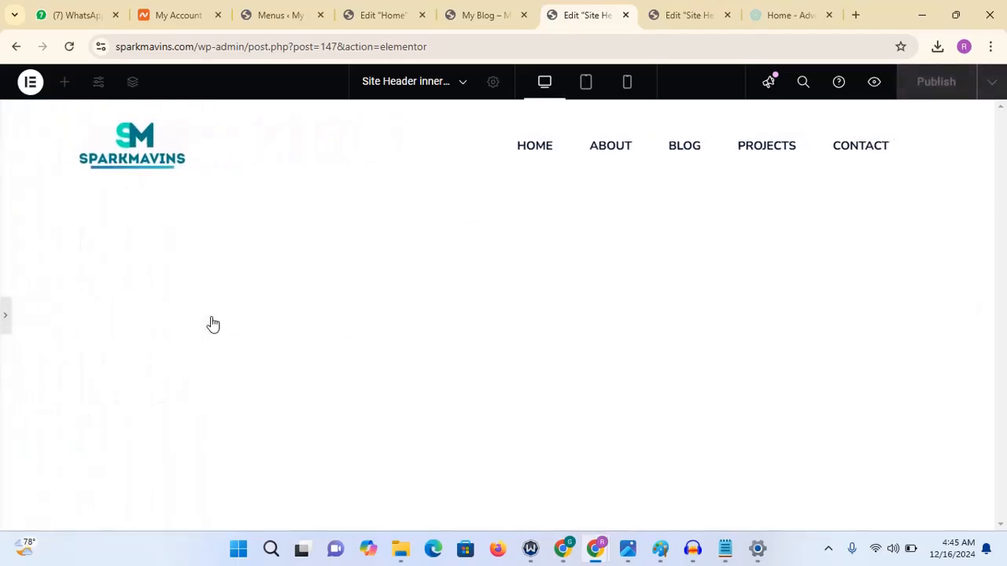
left_click(6, 321)
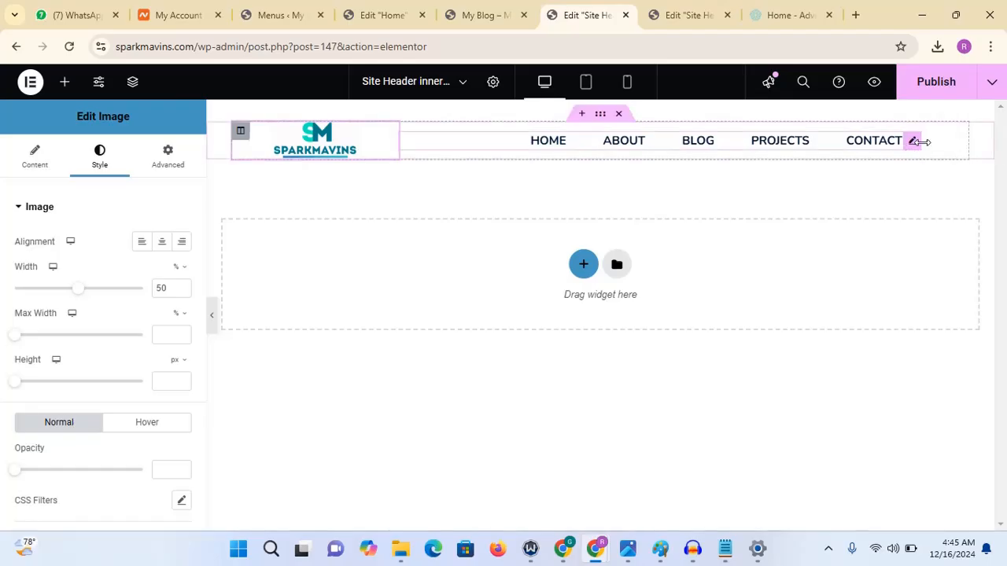
left_click_drag(883, 150, 855, 154)
left_click(214, 319)
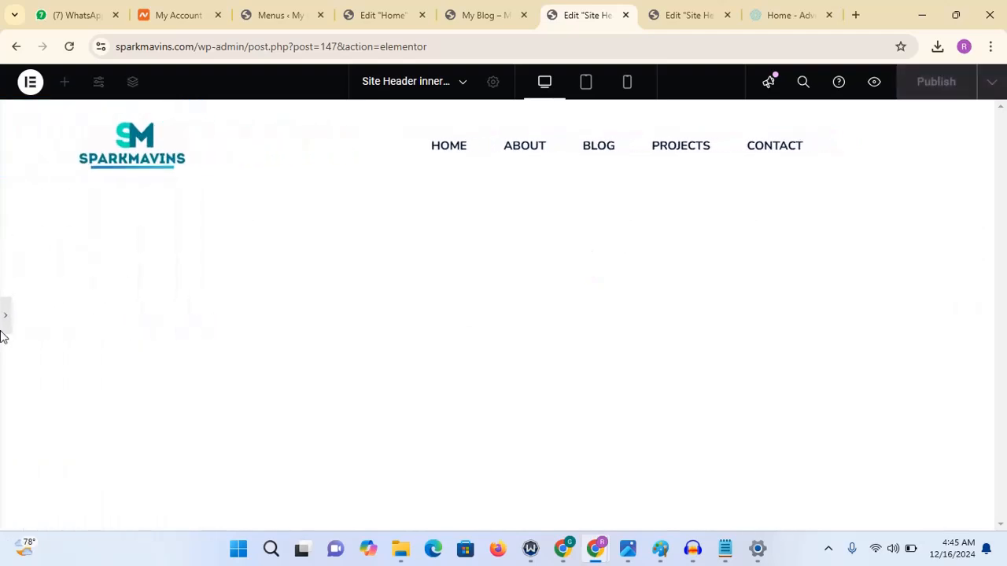
left_click(4, 329)
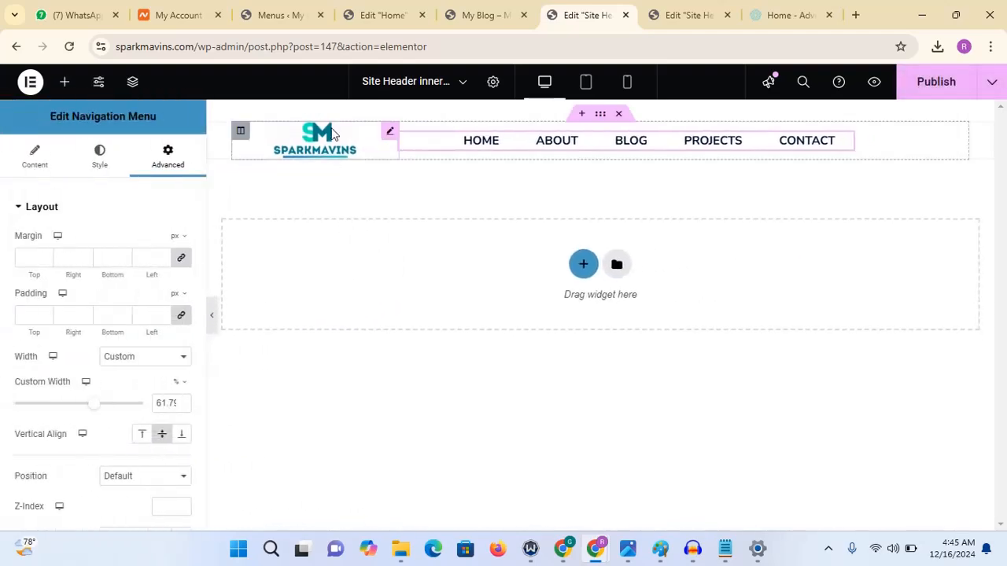
- Set the logo image width to 45% and publish the inner-page header
left_click(314, 144)
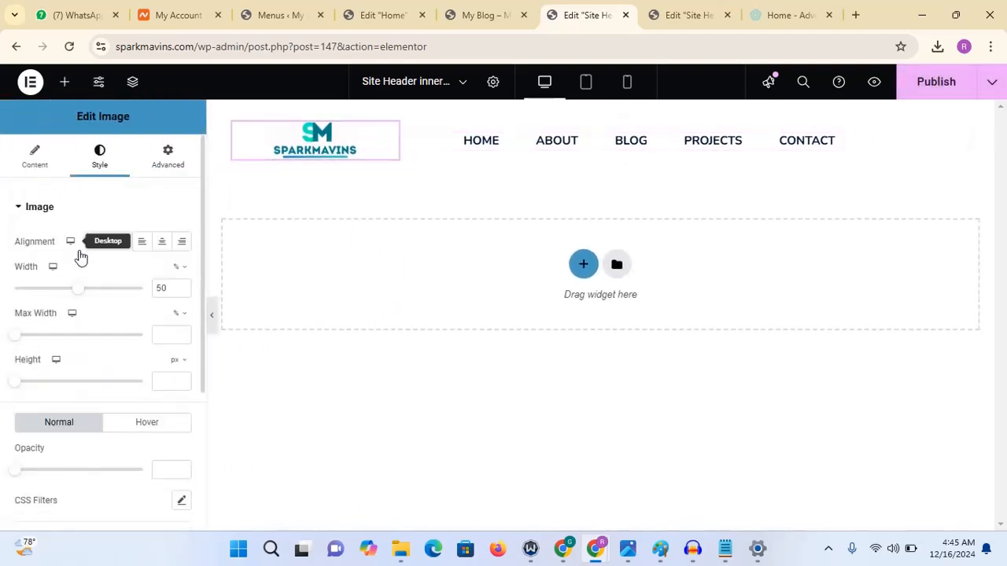
left_click(182, 287)
left_click(181, 288)
left_click(182, 288)
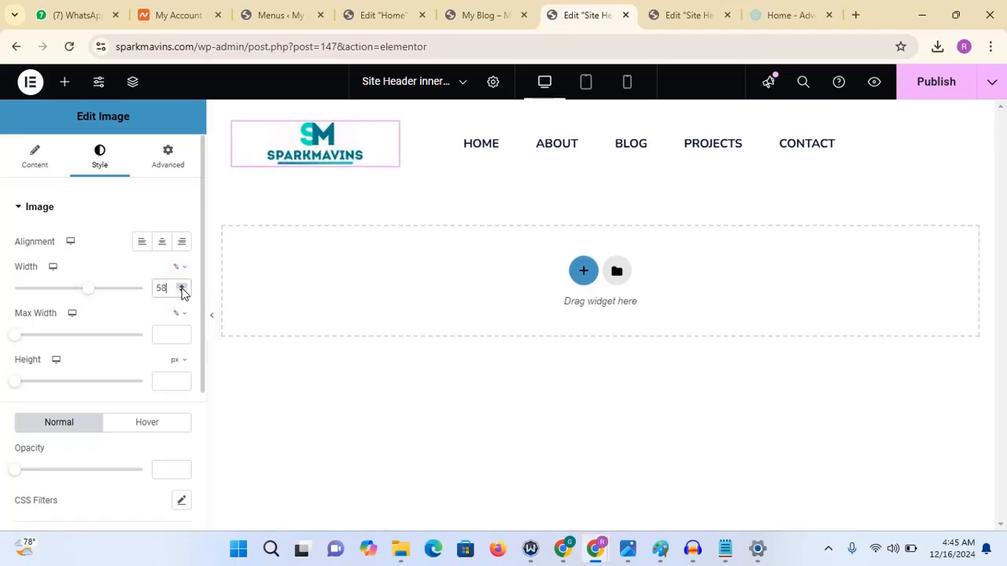
left_click(182, 287)
left_click(182, 292)
left_click(182, 292)
left_click(182, 291)
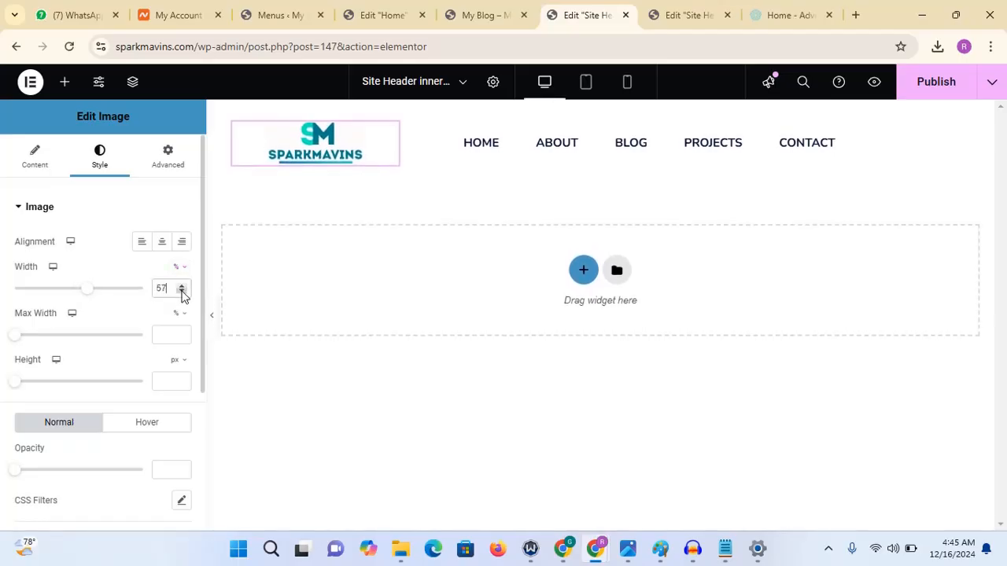
left_click(182, 292)
left_click(182, 292)
left_click(181, 292)
left_click(182, 292)
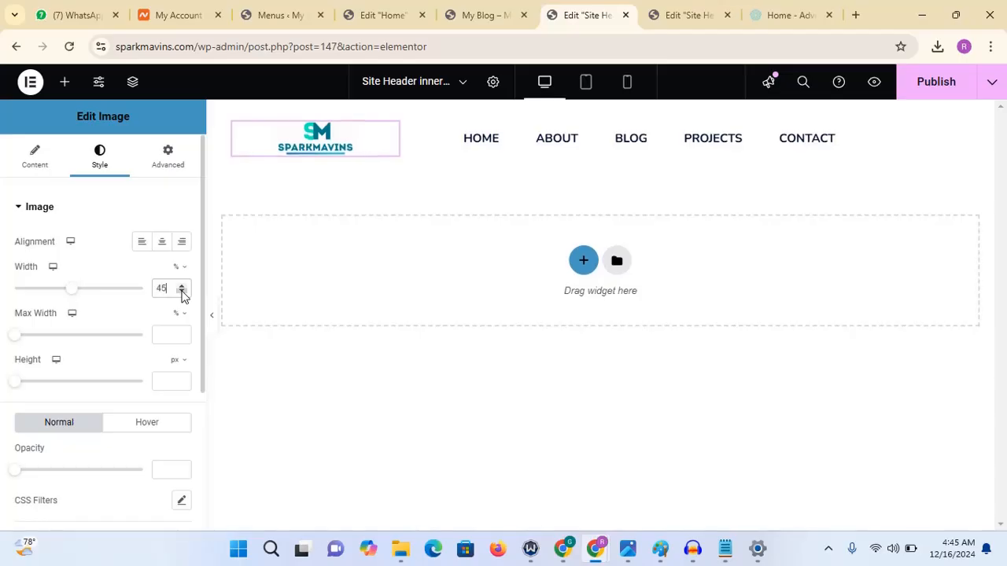
left_click(936, 86)
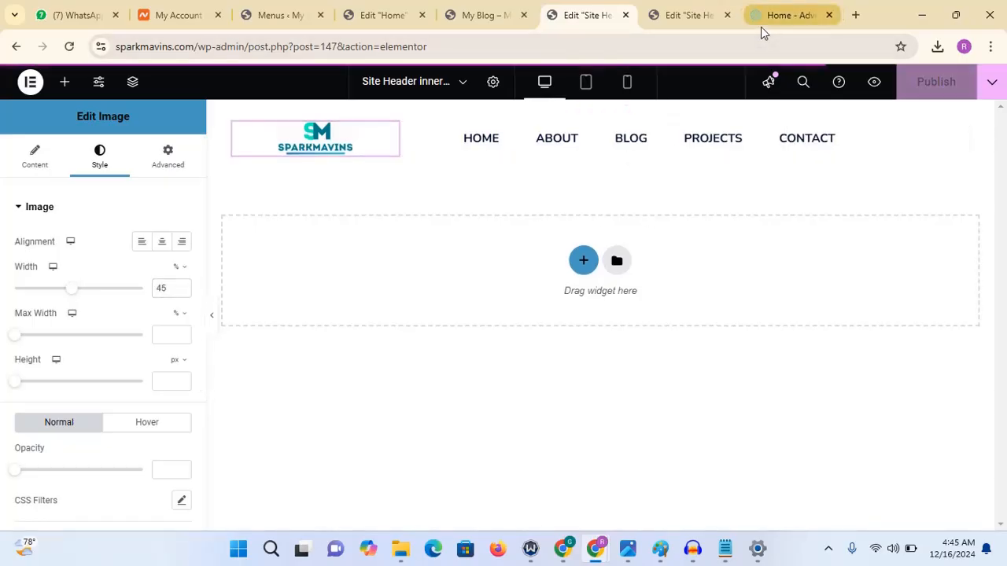
- Reload the site's home page tab and copy its address
left_click(467, 19)
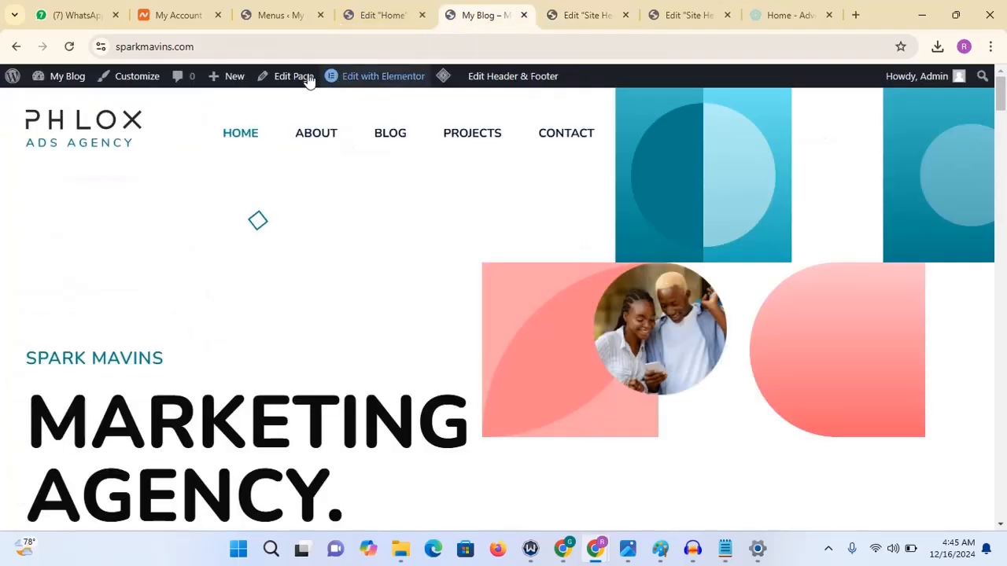
left_click(69, 46)
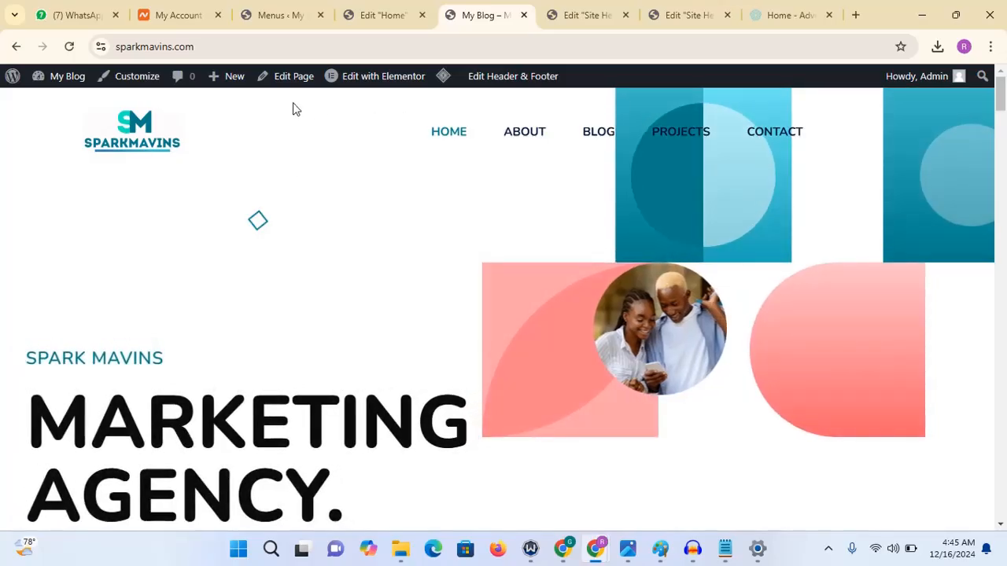
left_click(283, 46)
right_click(173, 48)
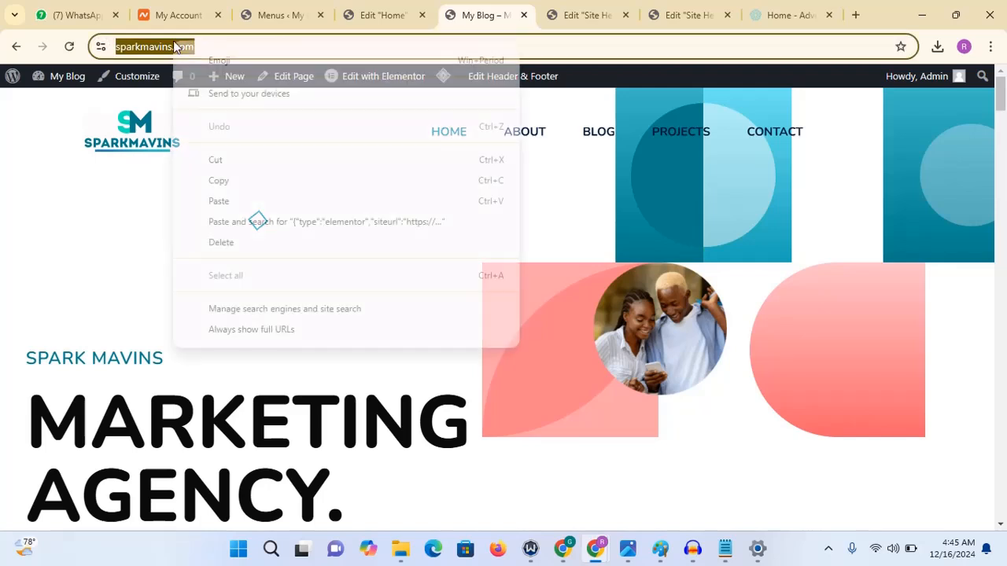
left_click(213, 179)
left_click(578, 15)
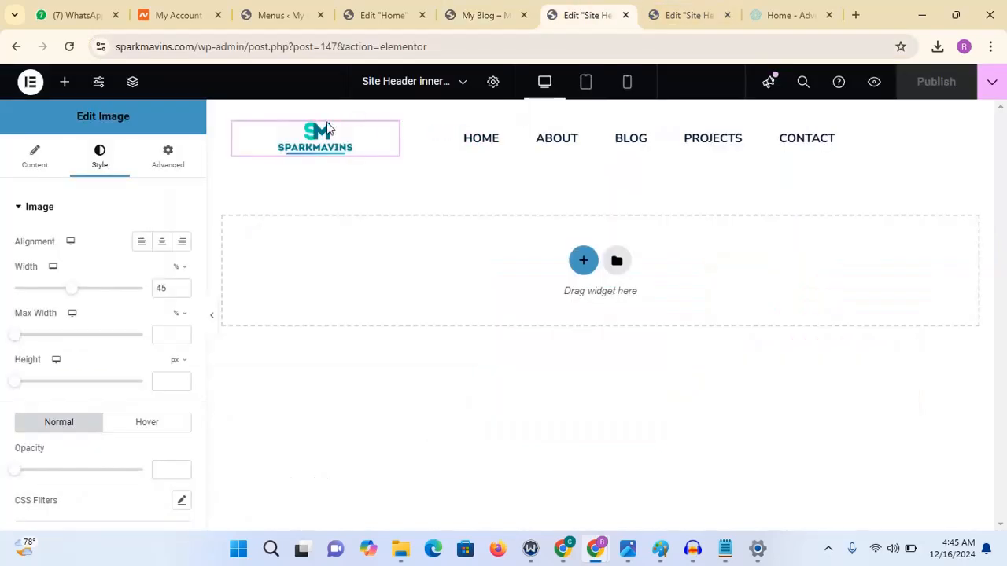
left_click(33, 161)
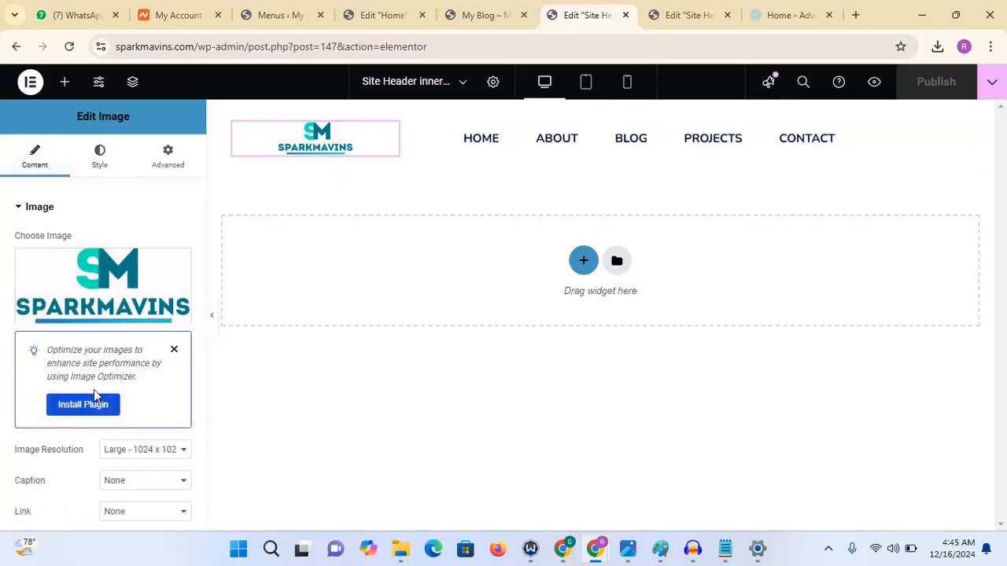
left_click(151, 513)
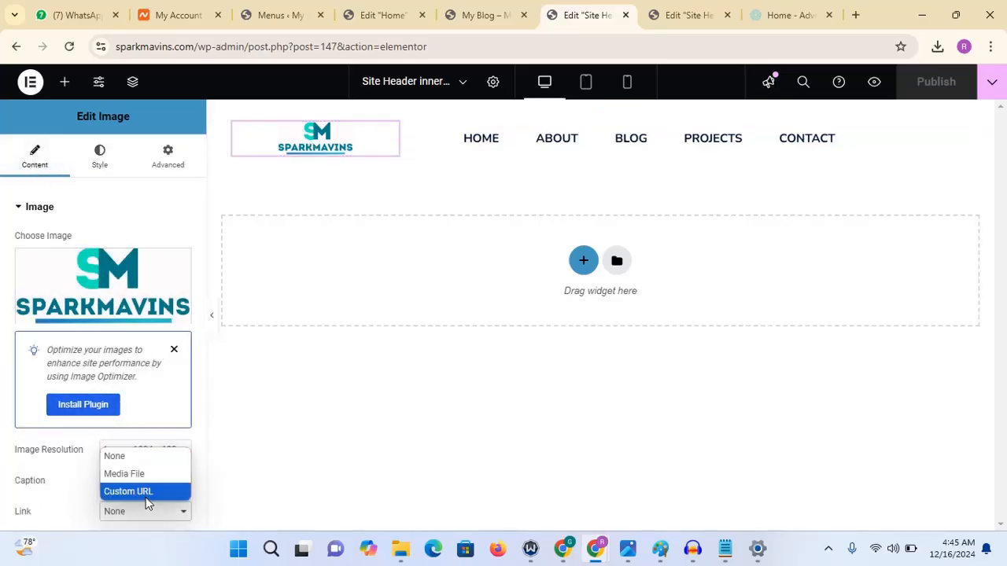
left_click(146, 493)
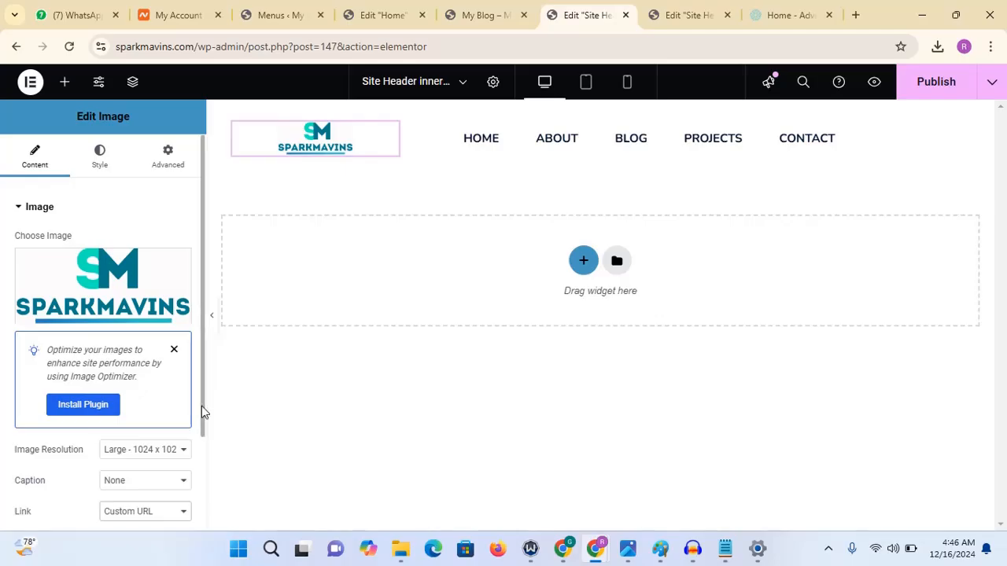
scroll(202, 405, "down", 2)
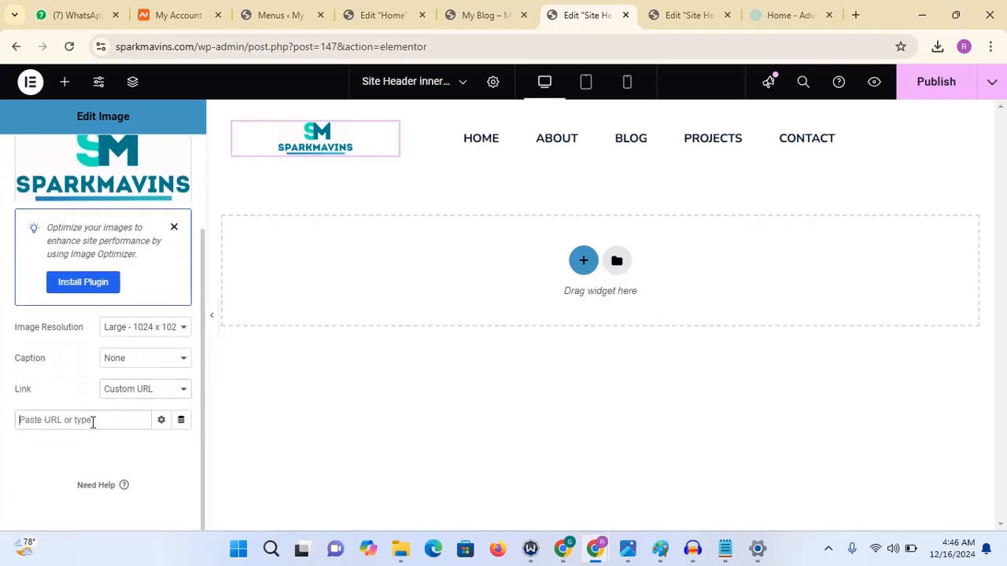
key("ctrl+v")
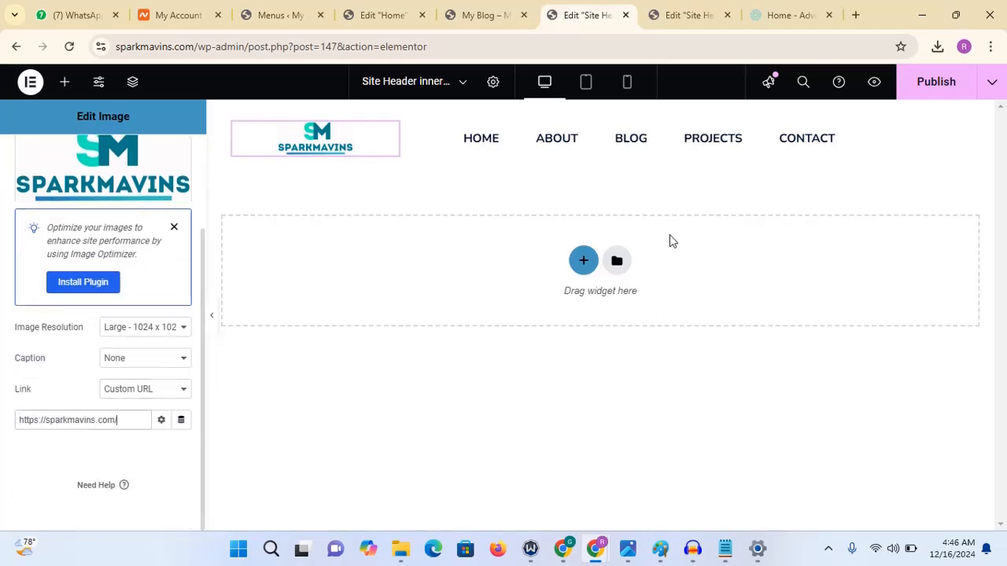
left_click(925, 88)
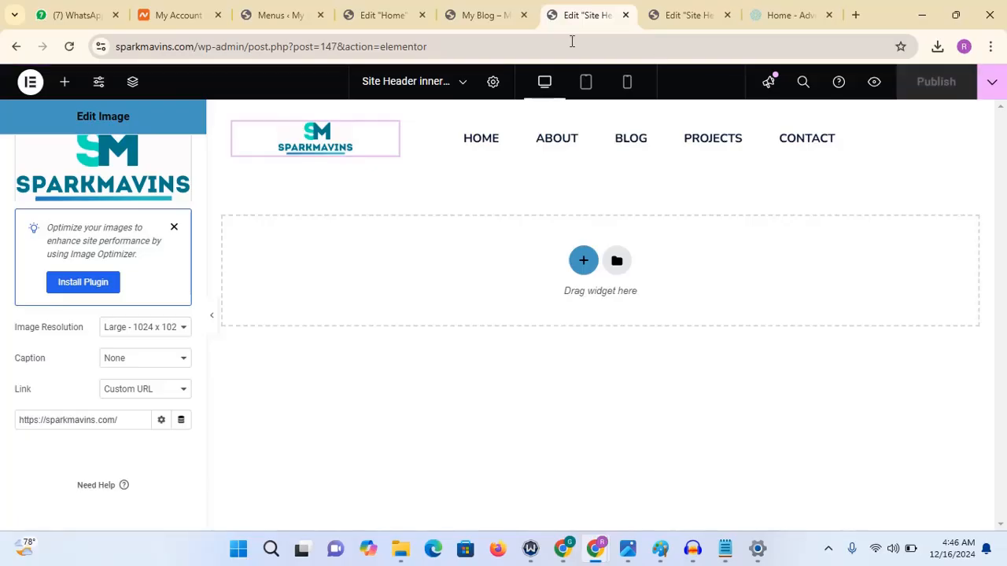
- Return to the live site and open the About page from the header menu
left_click(489, 14)
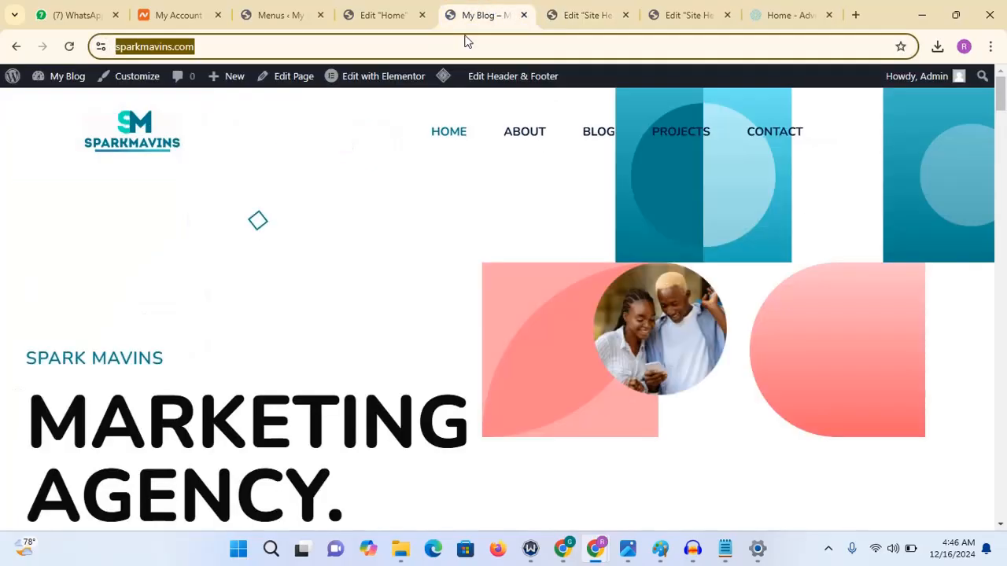
left_click(524, 134)
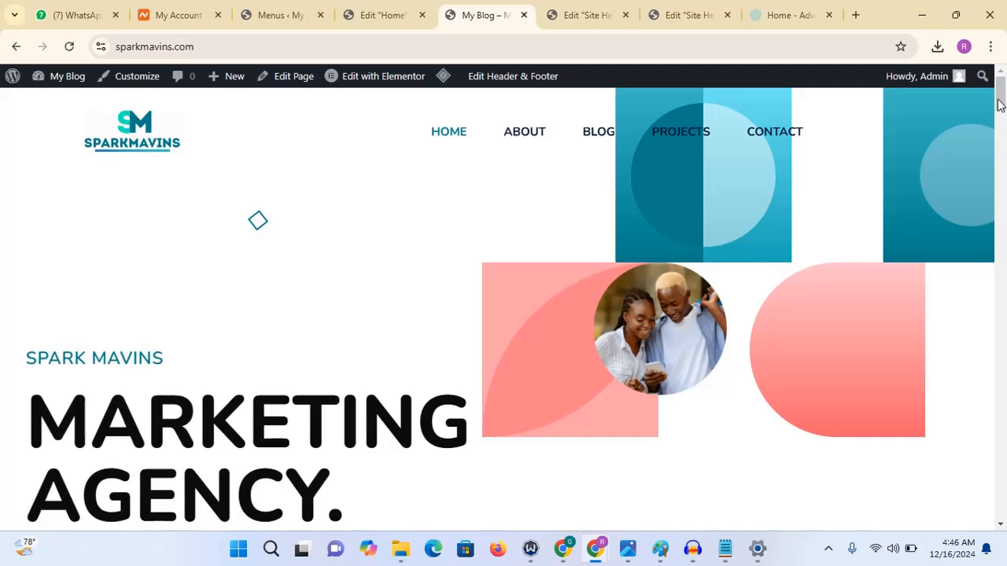
left_click_drag(1001, 97, 1002, 494)
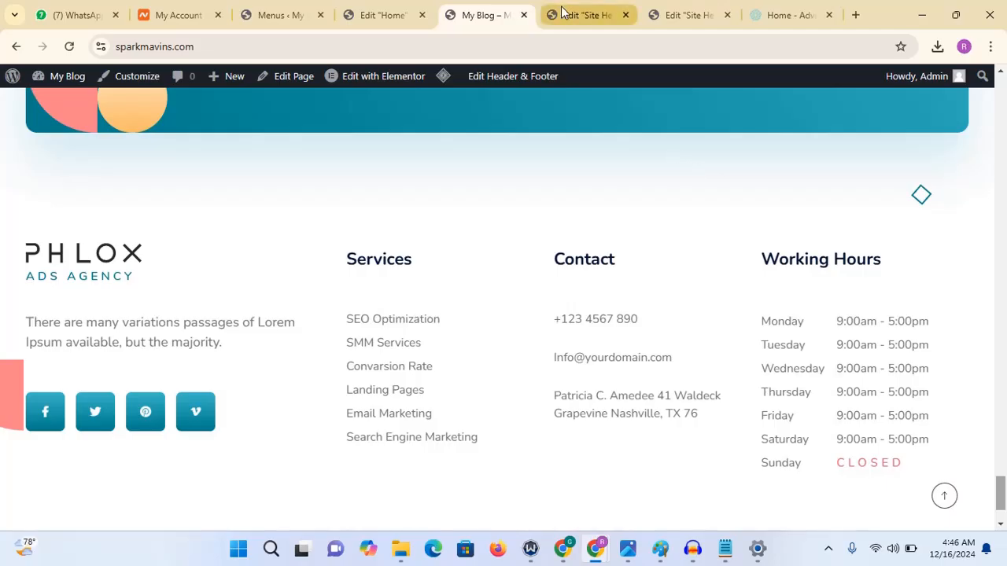
mouse_move(498, 86)
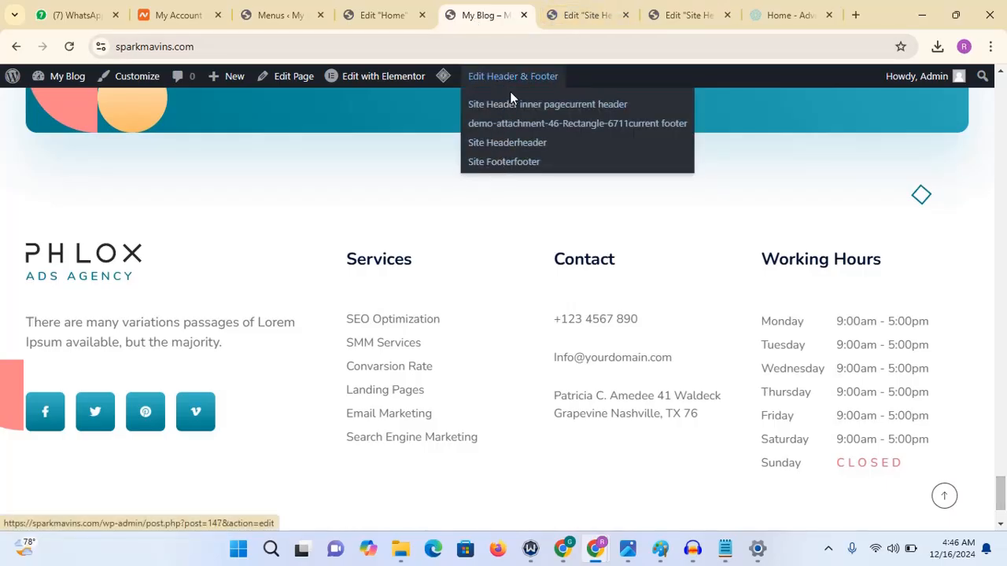
left_click(525, 131)
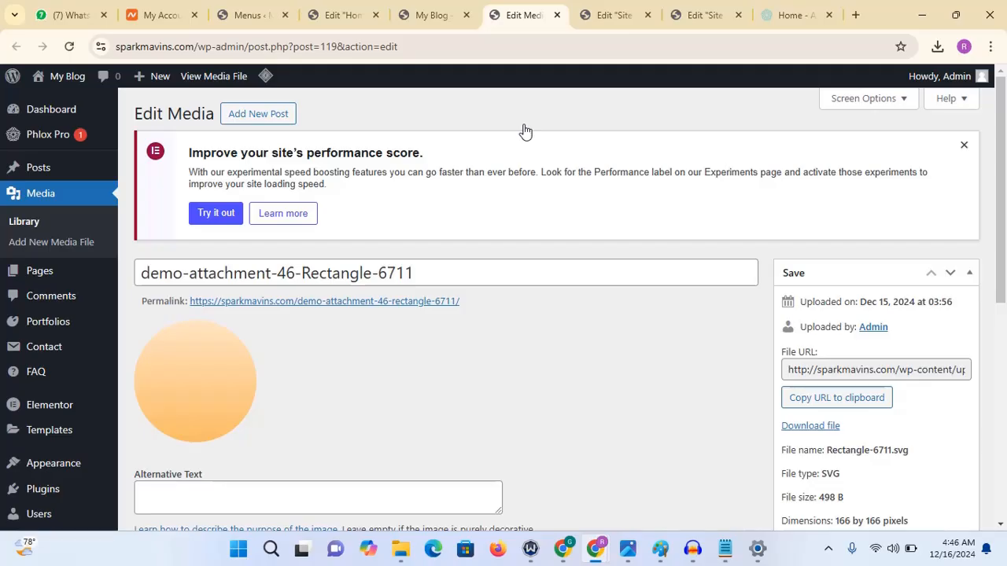
scroll(1005, 195, "down", 1)
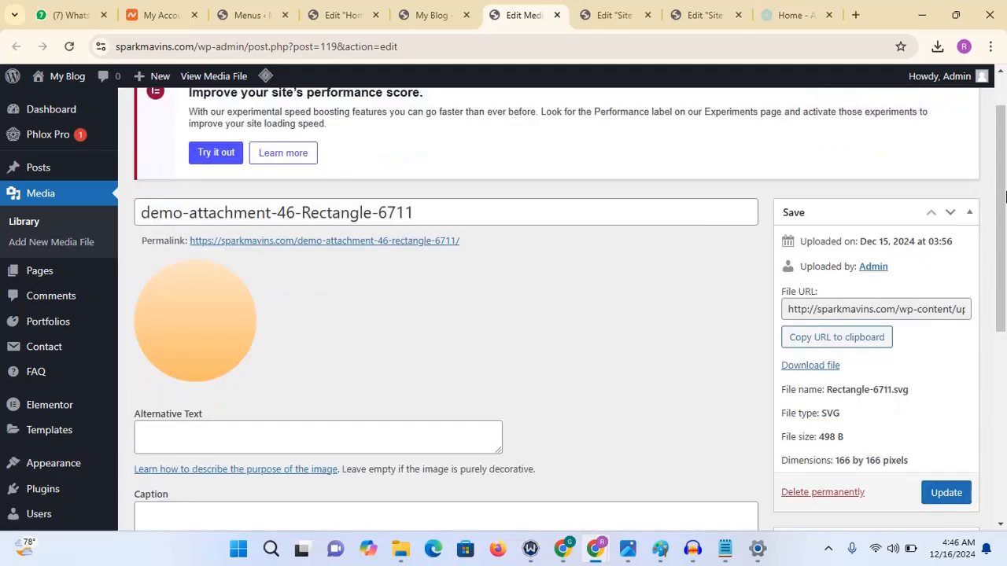
scroll(1006, 195, "up", 1)
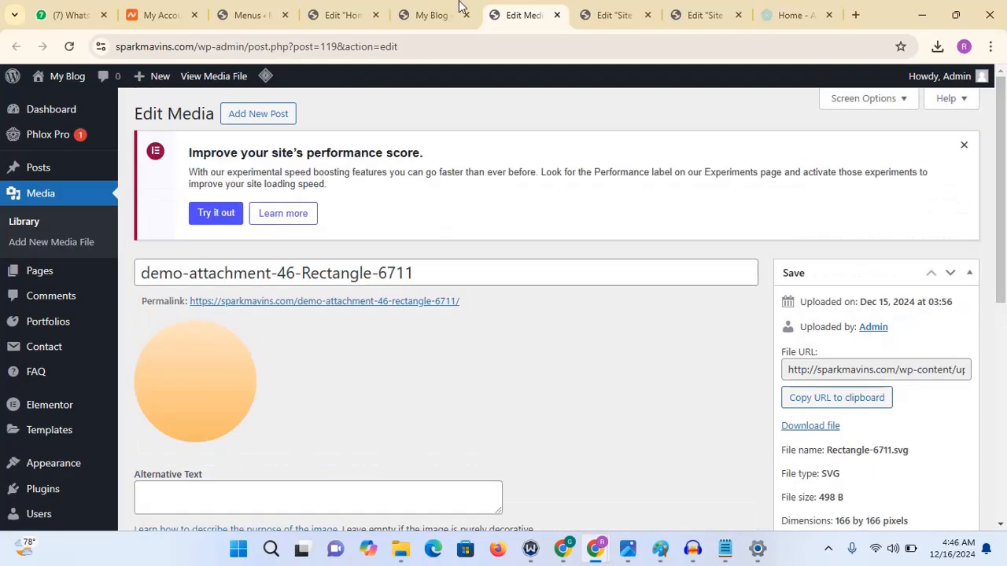
left_click(556, 15)
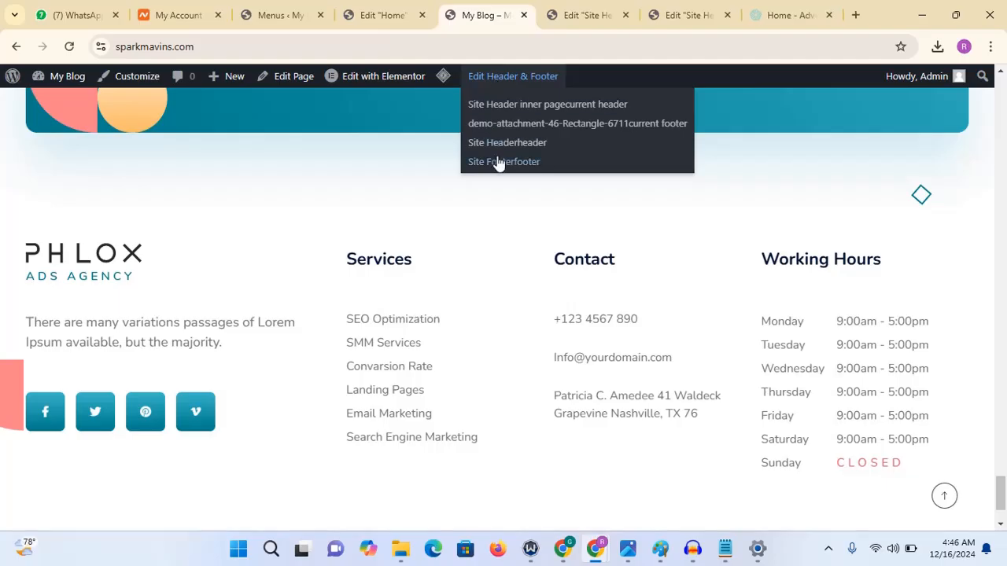
- Open the Site Footer template for editing in Elementor
left_click(499, 162)
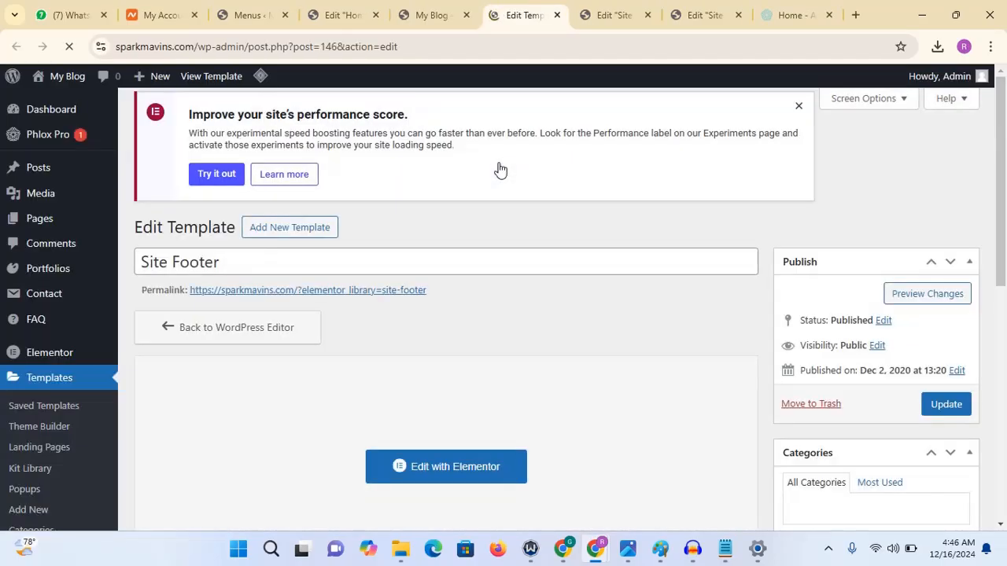
scroll(1000, 203, "down", 2)
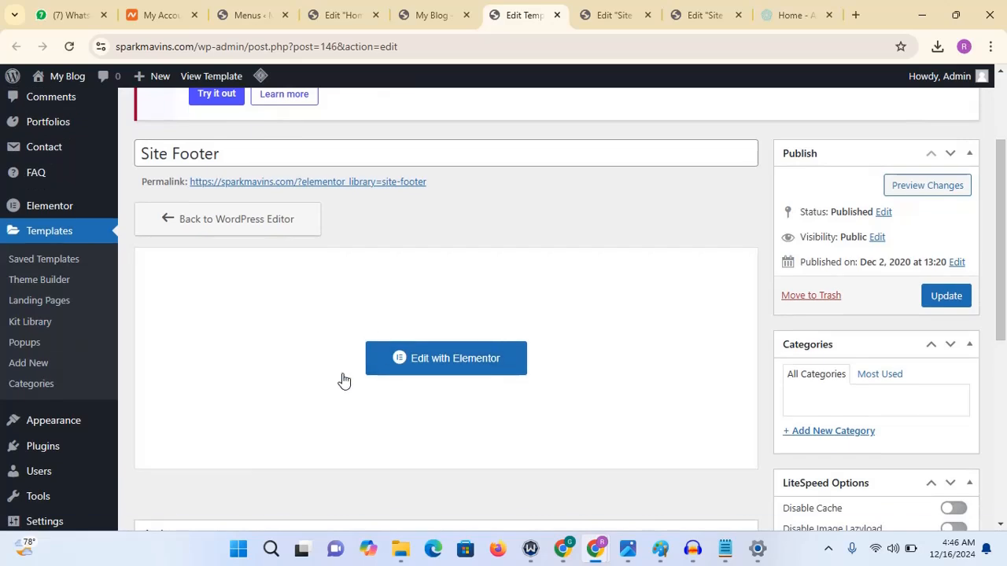
left_click(386, 373)
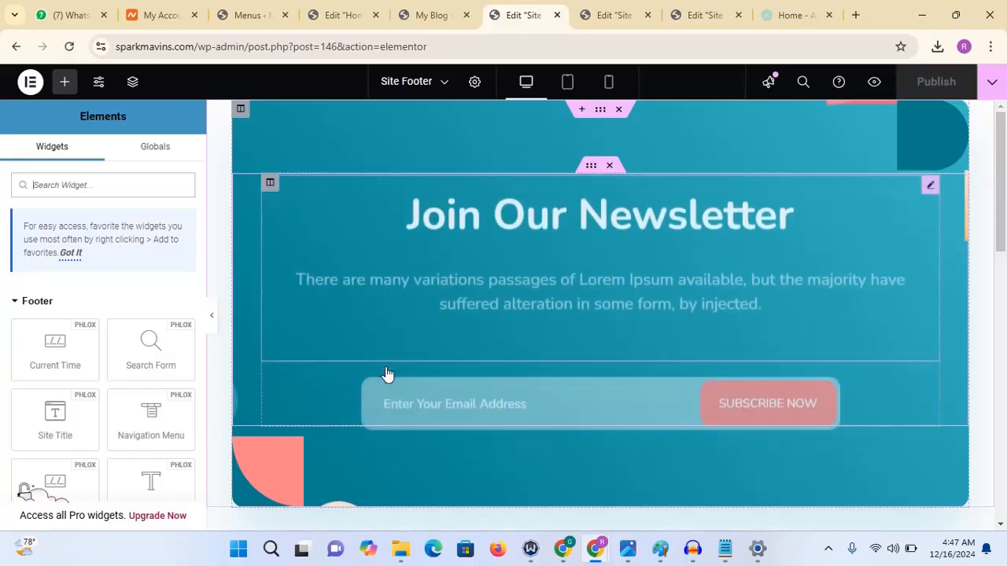
- Delete the Phlox logo widget from the footer's first column
left_click_drag(1002, 175, 1005, 273)
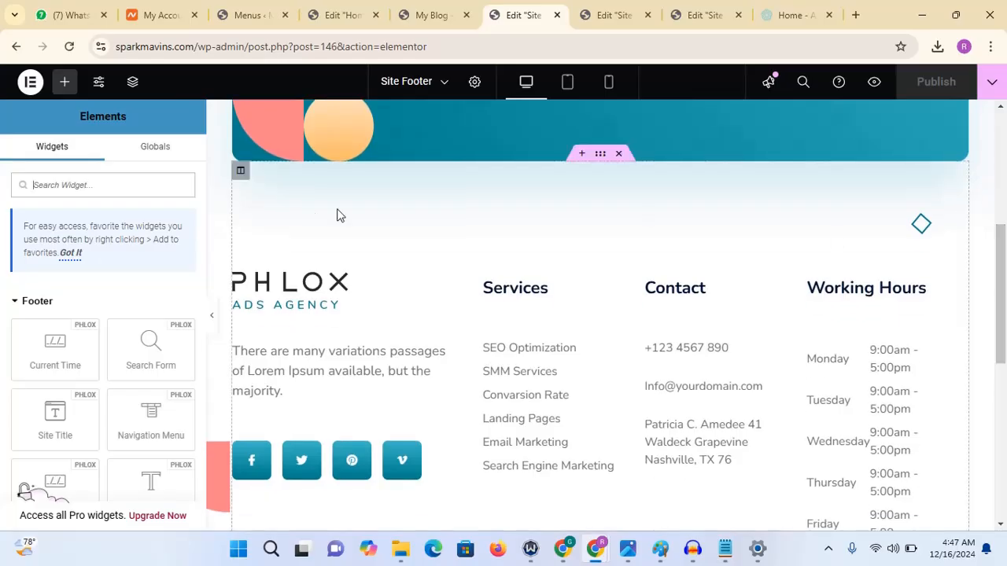
left_click(326, 299)
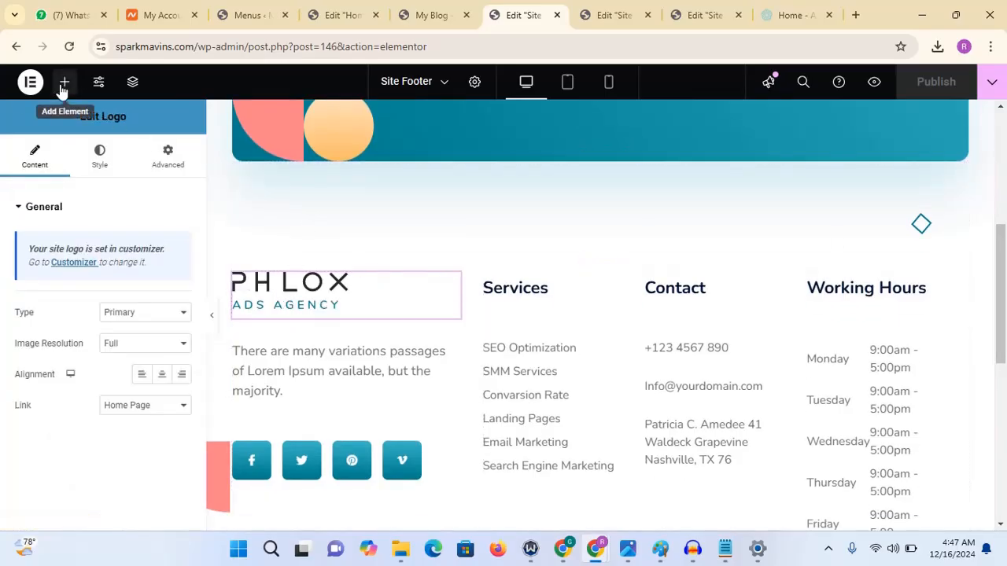
right_click(455, 289)
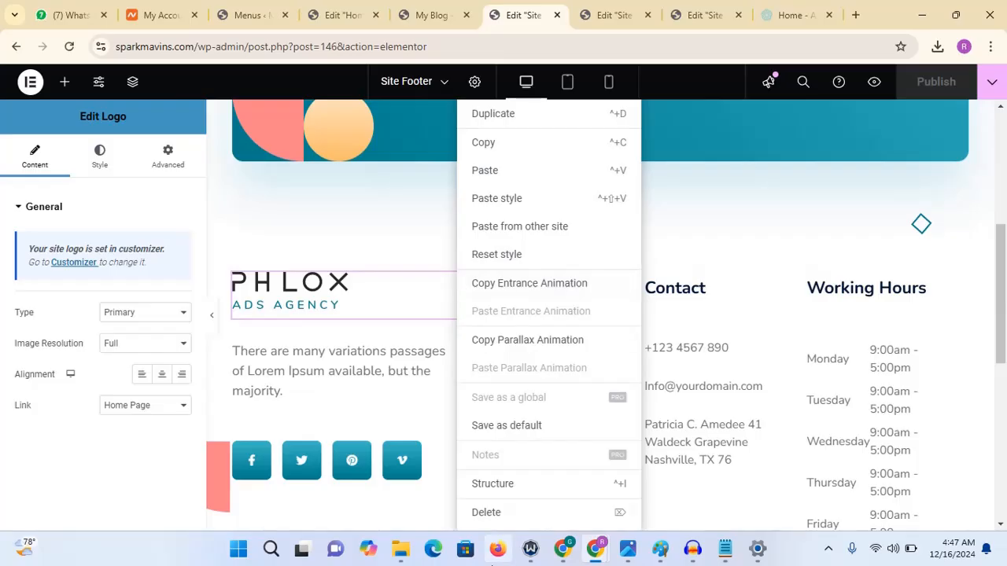
left_click(485, 512)
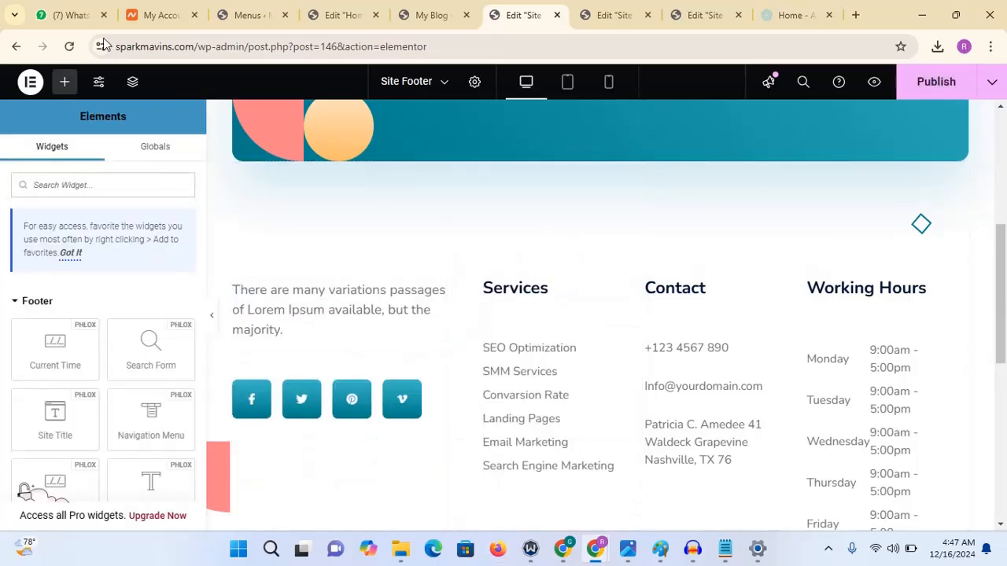
- Add an Image widget in the logo's place and set it to the SparkMavins logo from the media library
left_click(66, 82)
type("im")
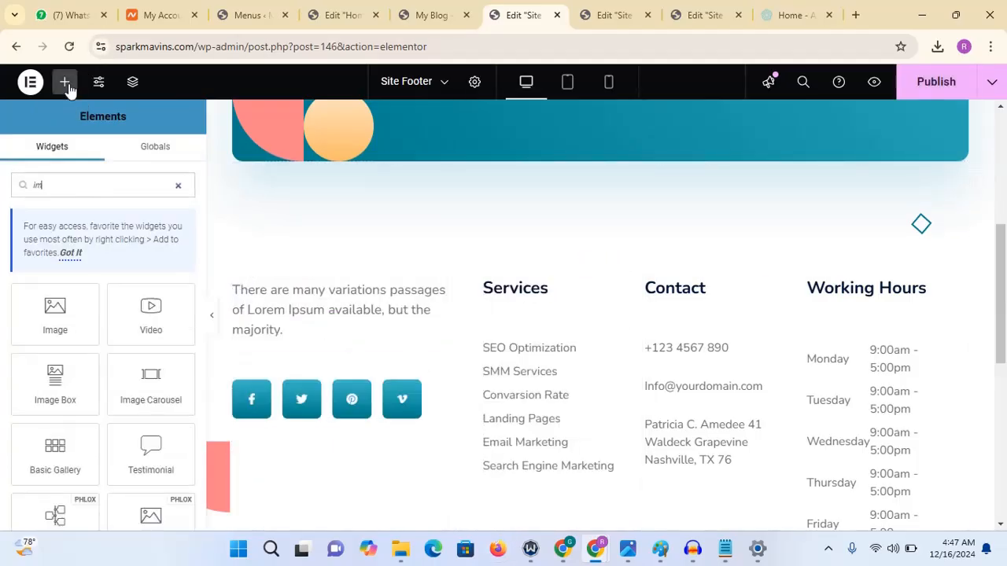
type("a")
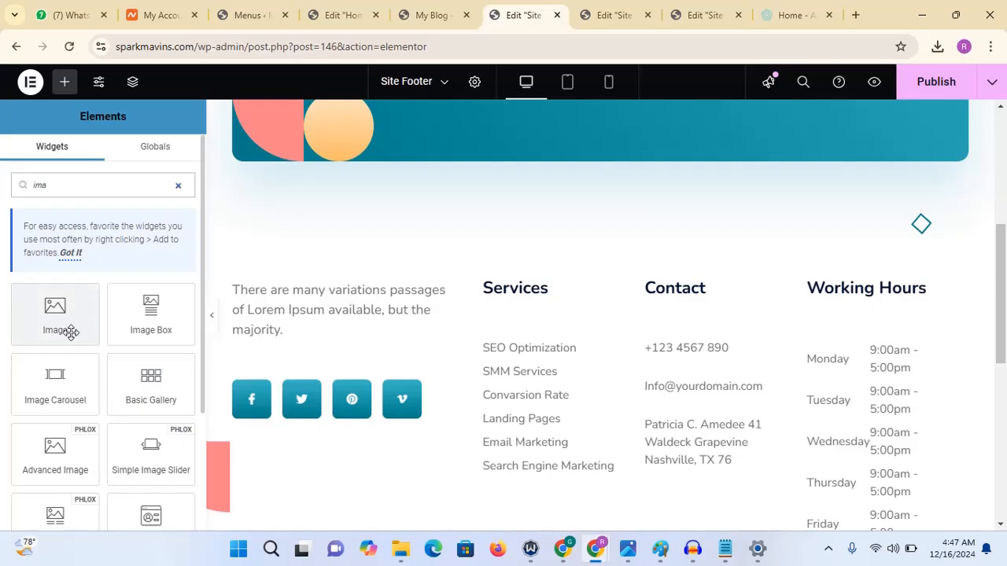
left_click_drag(69, 330, 282, 294)
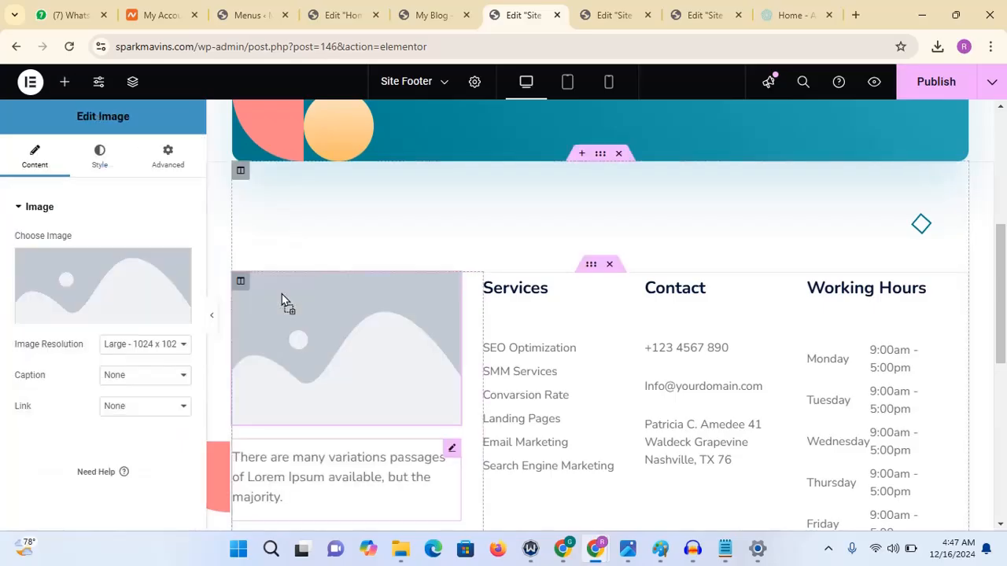
left_click(86, 267)
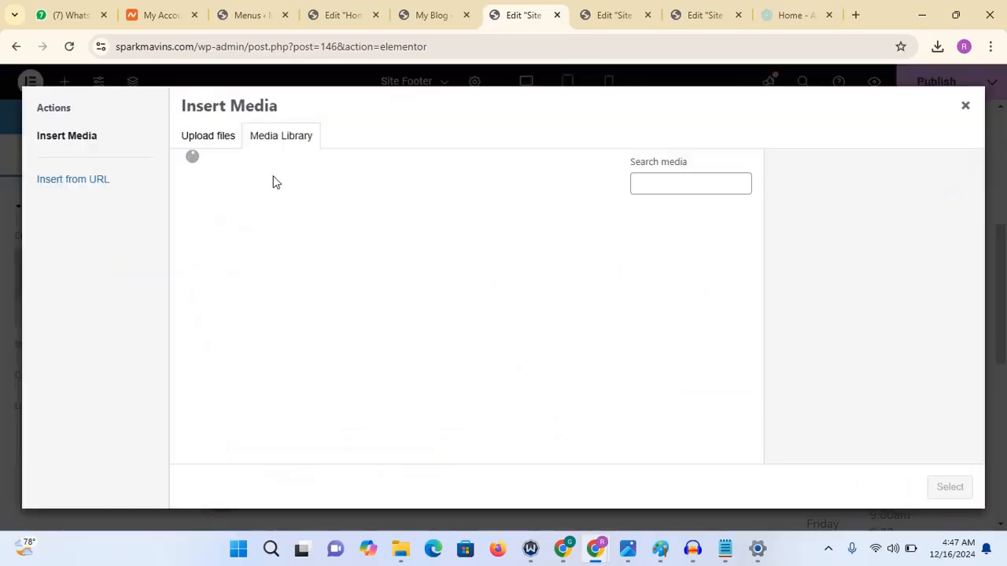
left_click(318, 245)
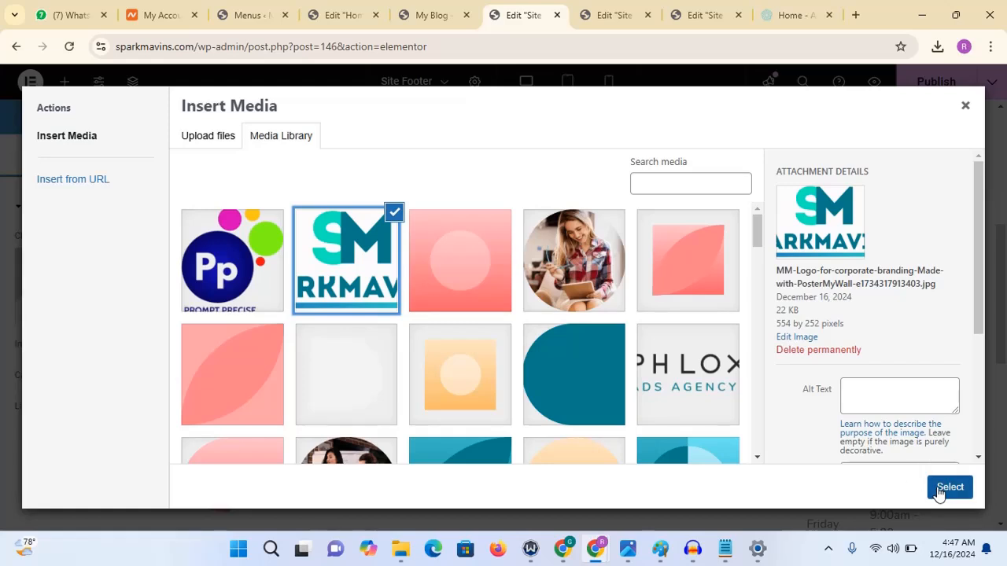
left_click(944, 488)
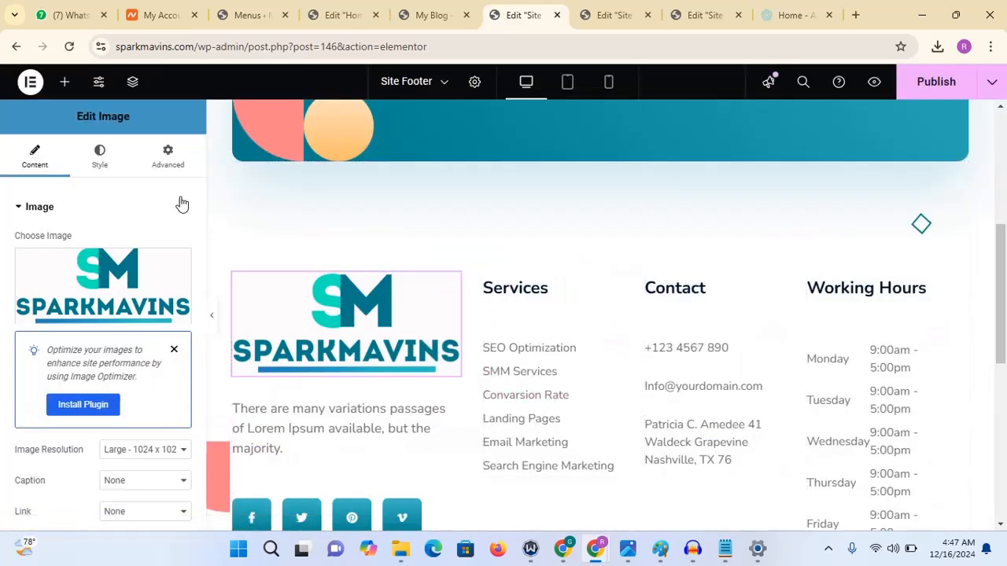
- Set the footer logo image width to 50%
left_click(99, 157)
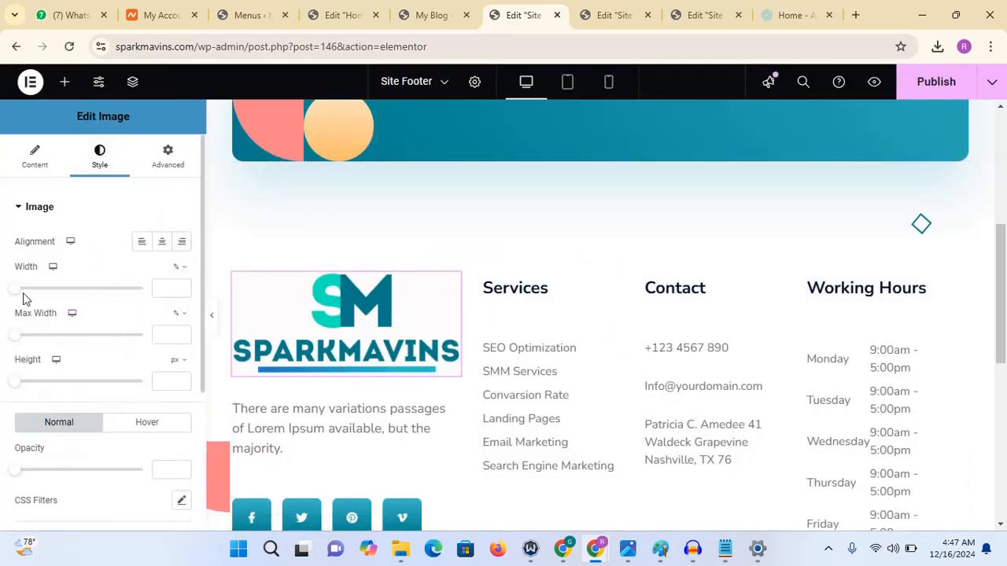
left_click_drag(18, 290, 85, 296)
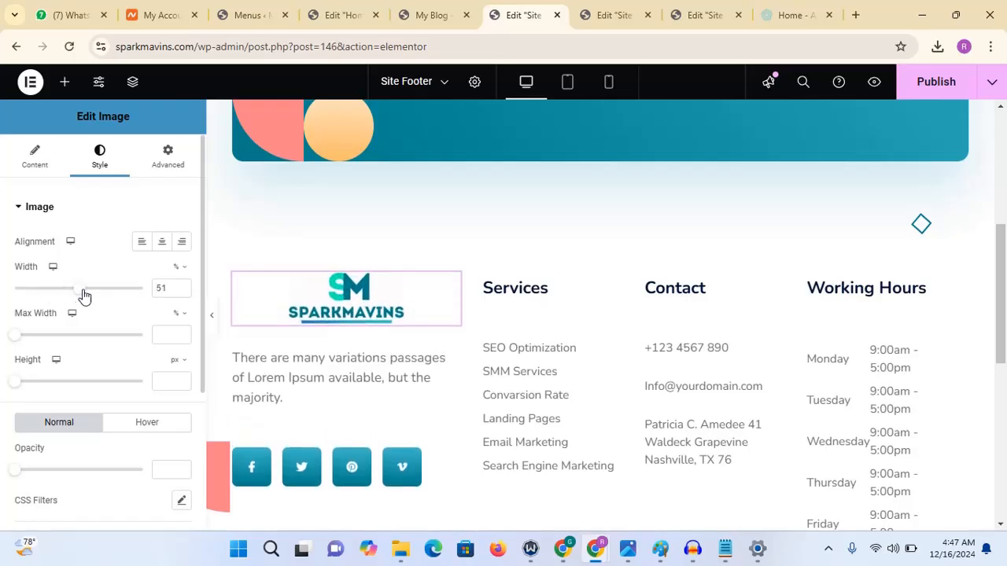
left_click(182, 292)
left_click(212, 324)
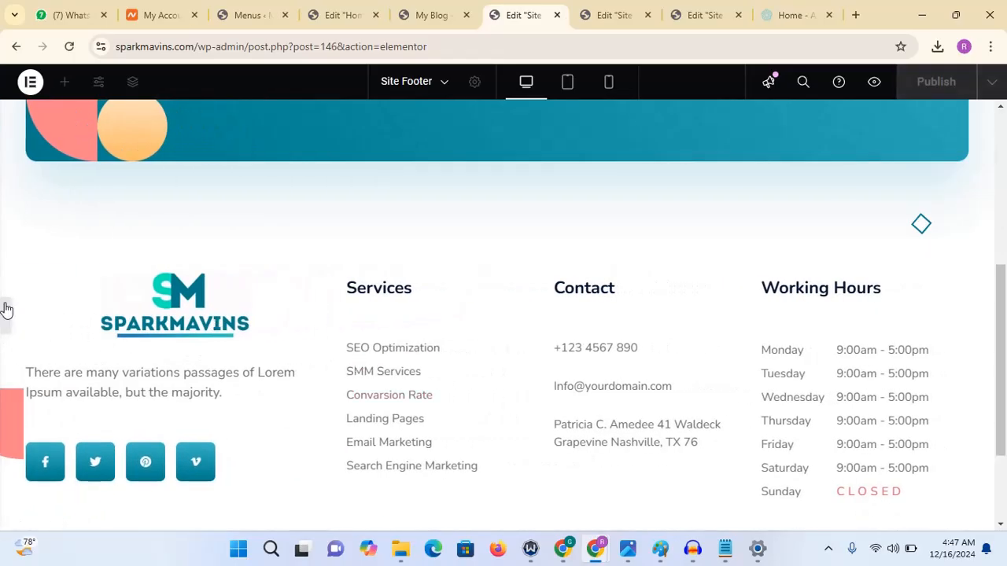
left_click(7, 313)
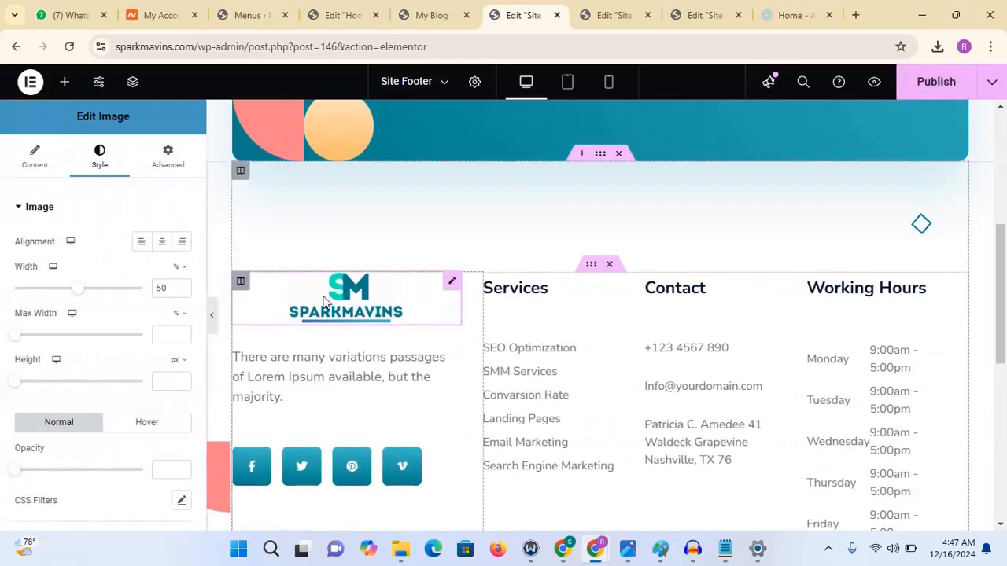
- Left-align the footer logo image and publish the footer template
left_click(141, 242)
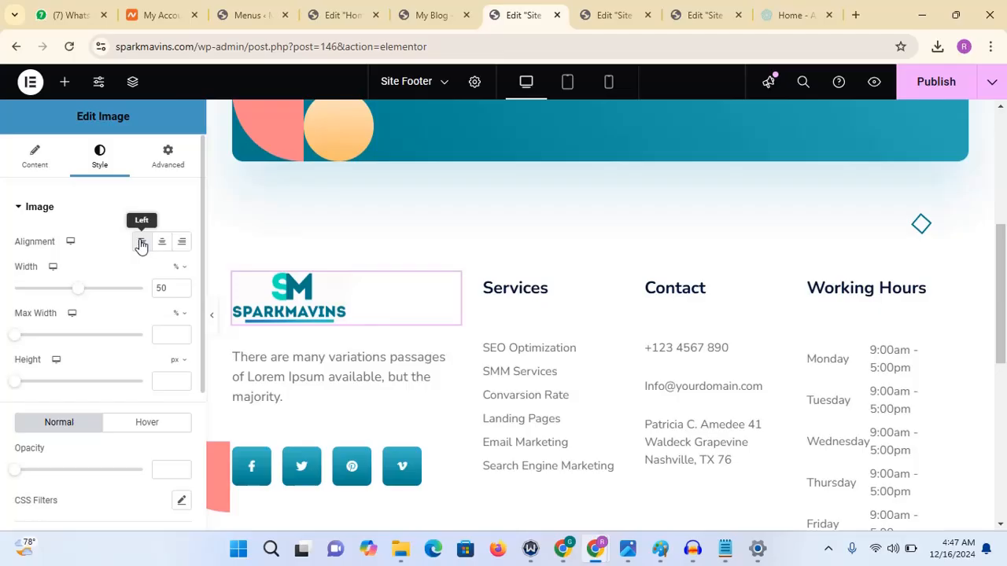
left_click(214, 318)
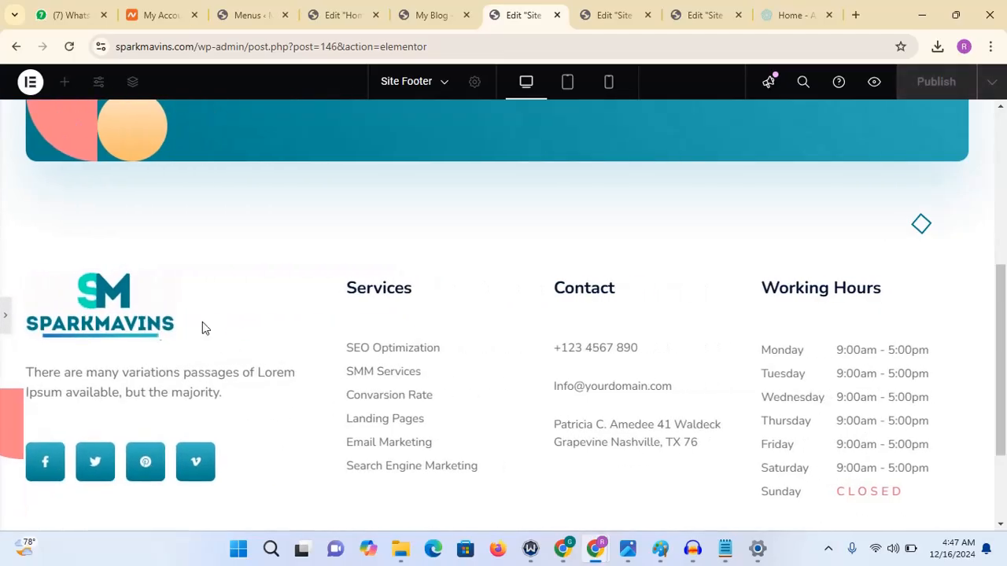
left_click(5, 320)
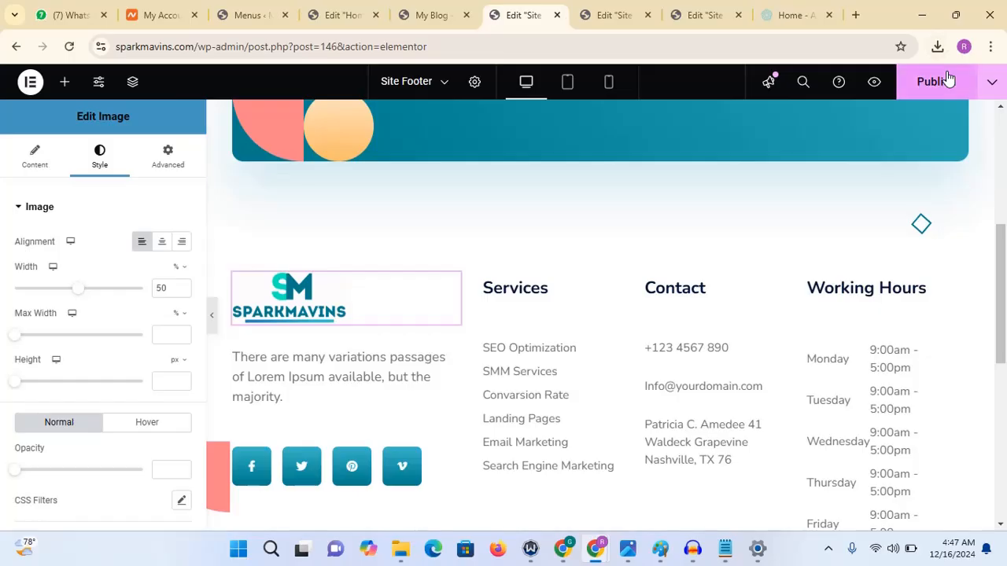
left_click(930, 84)
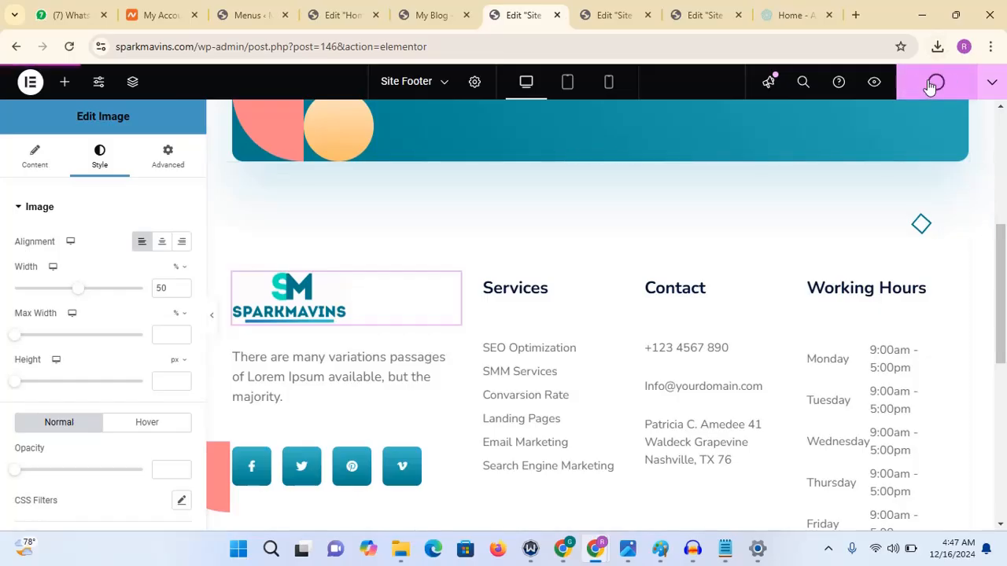
- Copy the Join Our Newsletter description text from the Notepad document
scroll(897, 189, "up", 4)
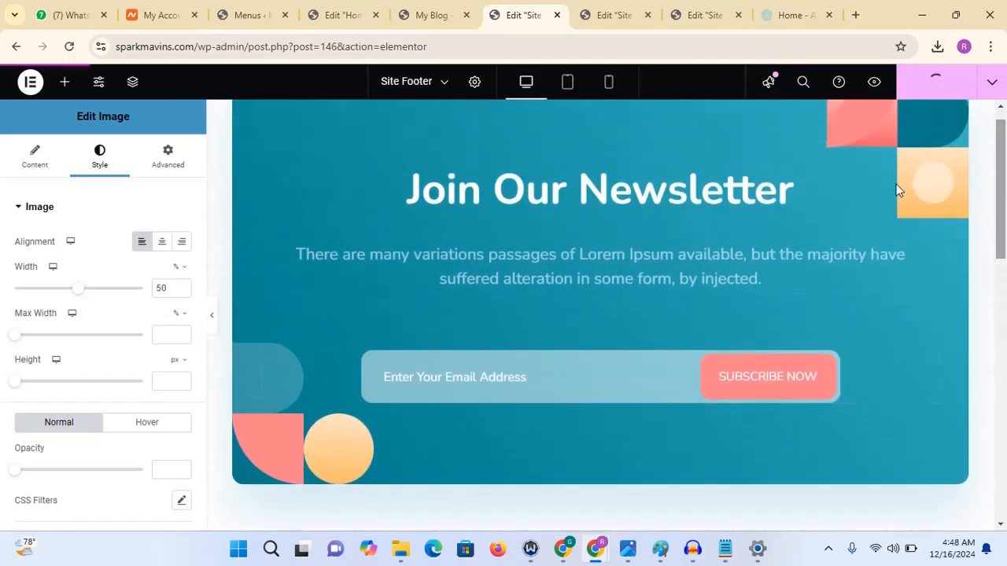
left_click(724, 548)
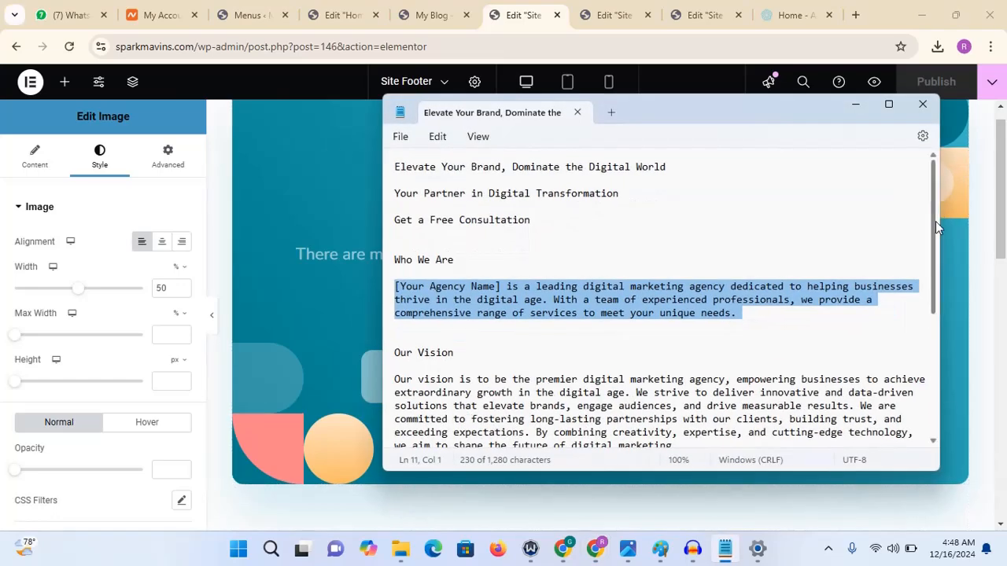
left_click_drag(935, 221, 926, 357)
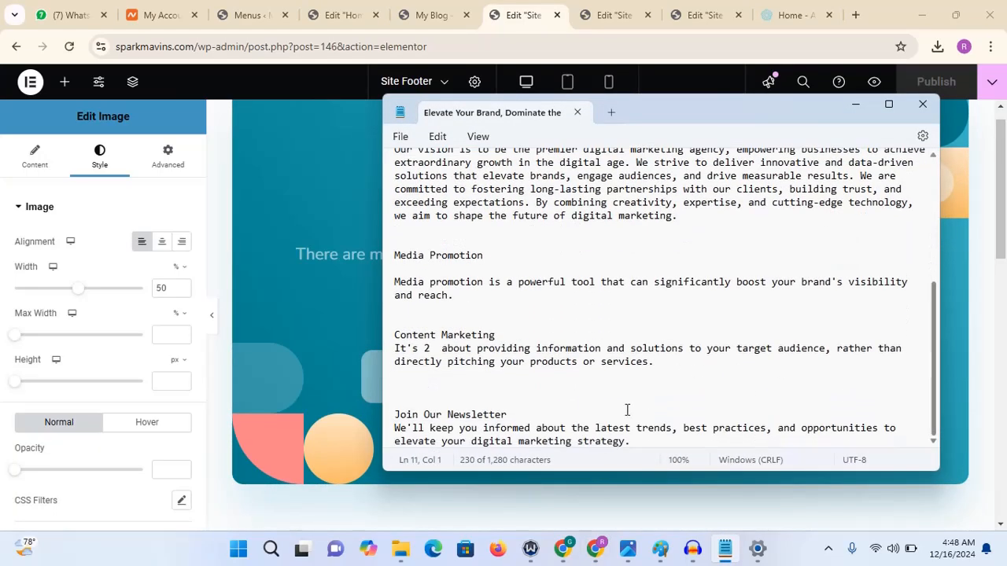
left_click_drag(645, 442, 398, 433)
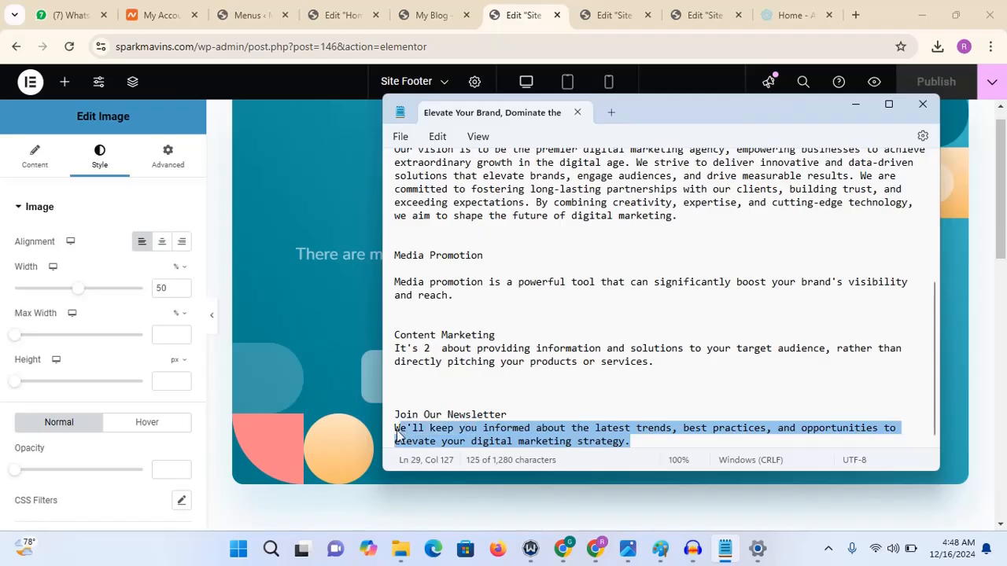
right_click(420, 434)
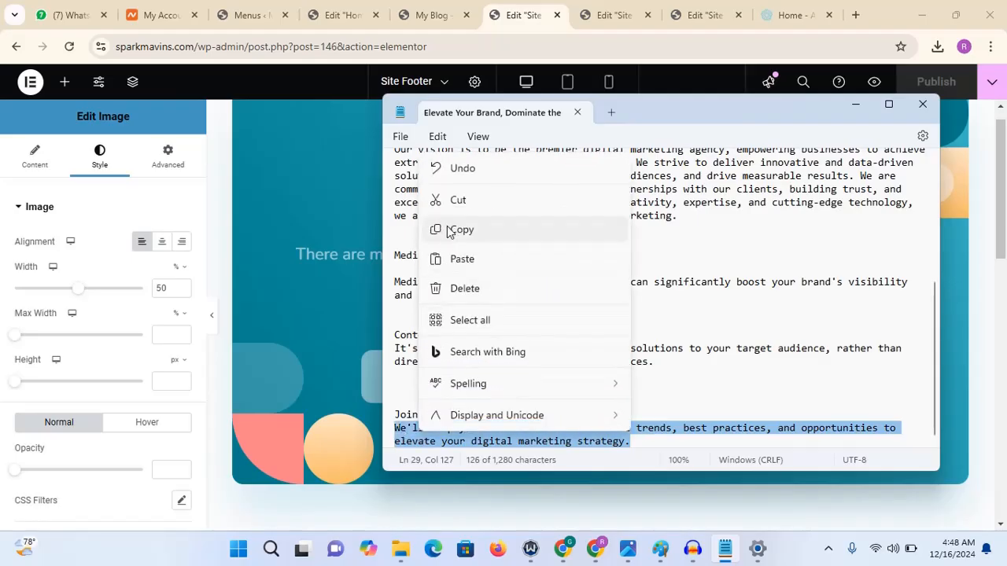
left_click(448, 230)
left_click(857, 105)
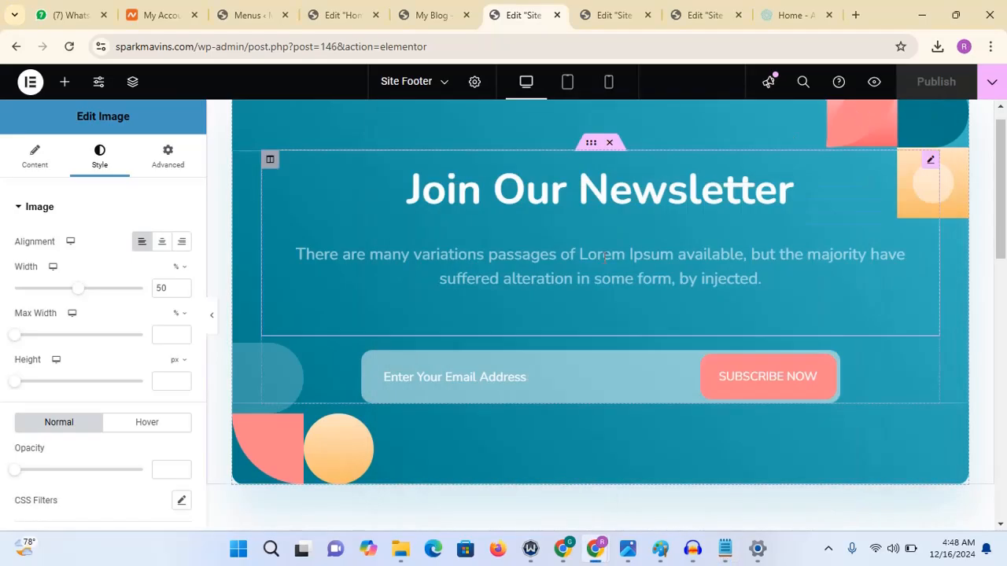
- Replace the Join Our Newsletter heading's description with the copied newsletter text
left_click(262, 296)
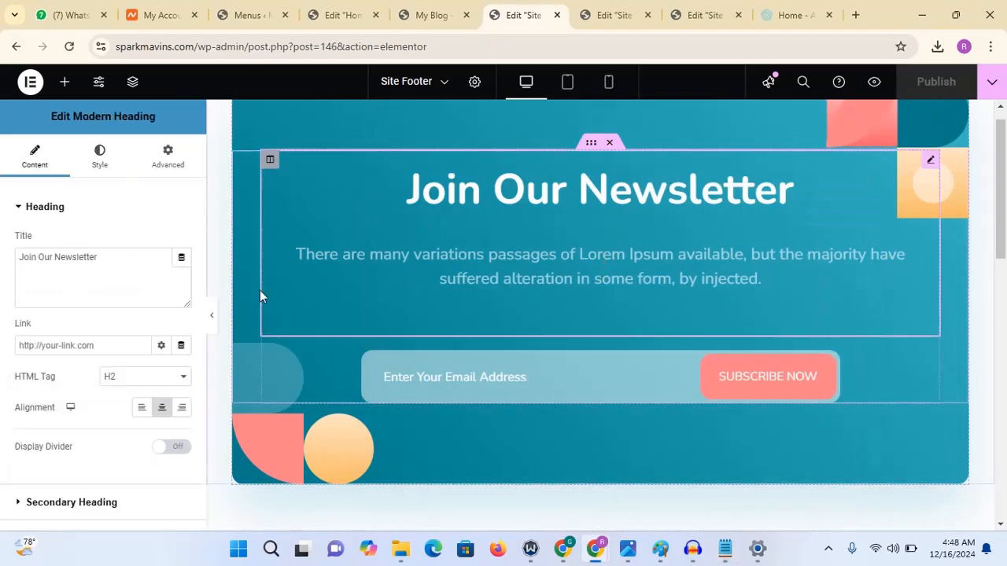
left_click(112, 207)
left_click(106, 290)
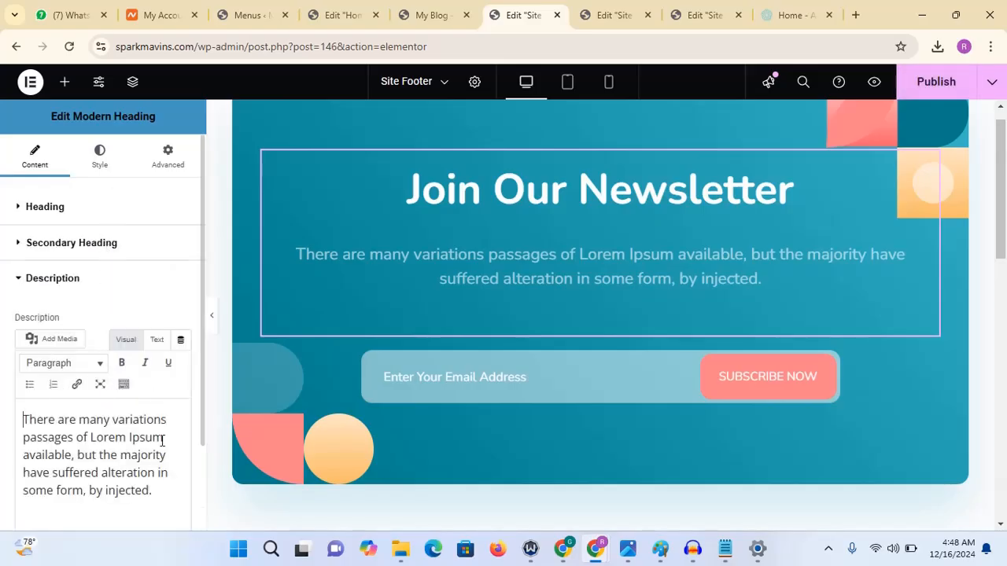
left_click_drag(151, 490, 2, 350)
key("ctrl+v")
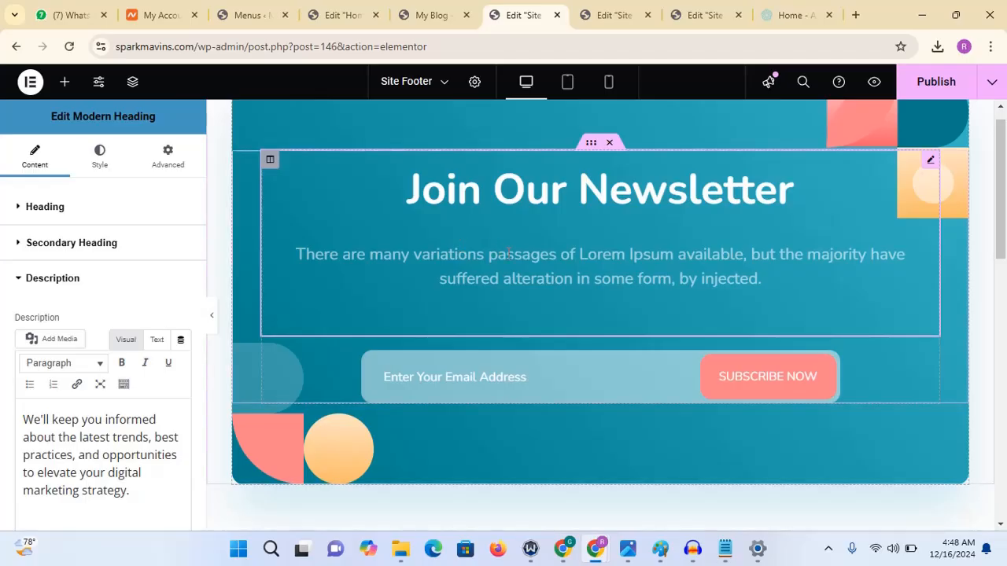
- Examine the items of the footer's Services and Contact lists
left_click_drag(1005, 182, 1005, 316)
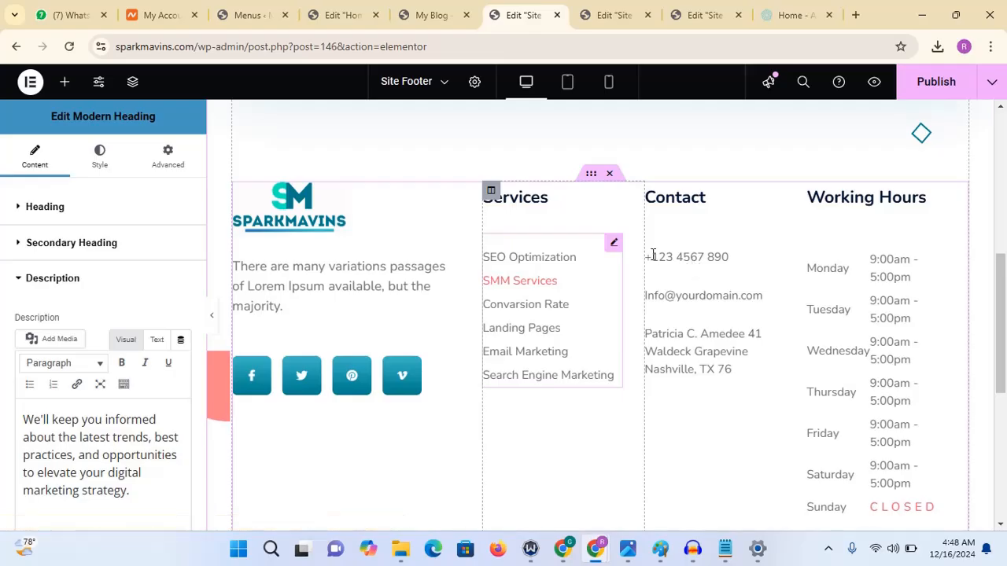
left_click(613, 244)
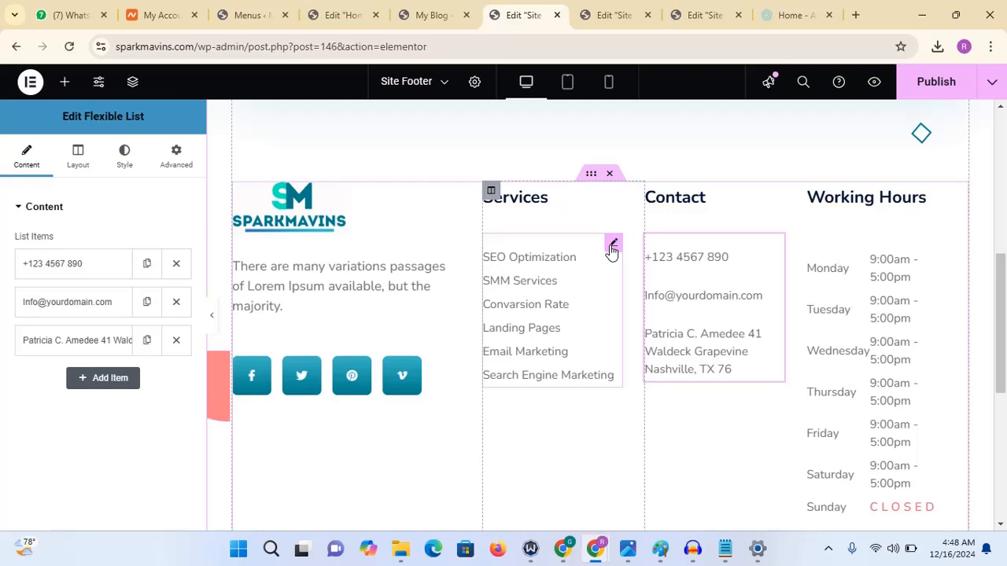
left_click(615, 244)
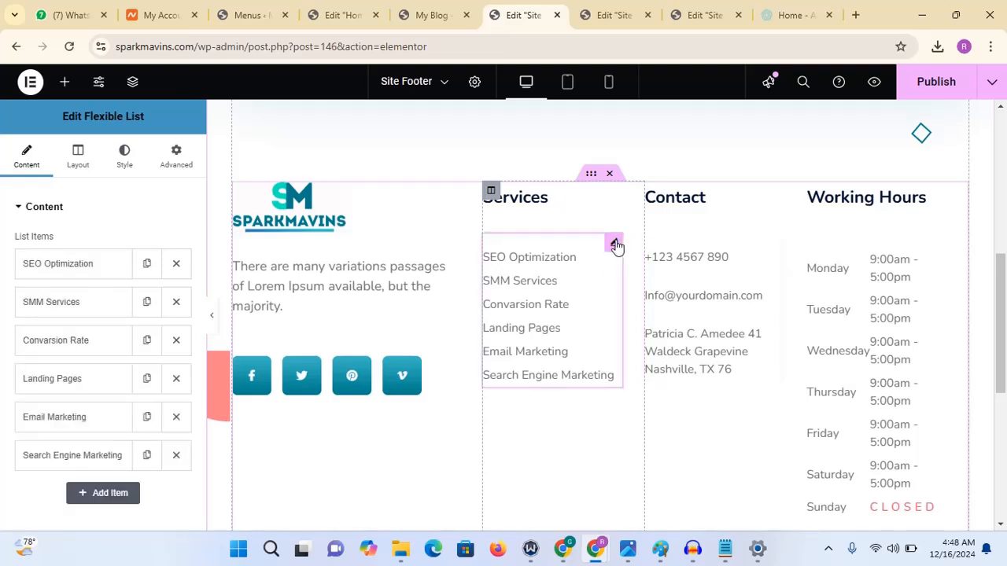
left_click(84, 269)
left_click(83, 268)
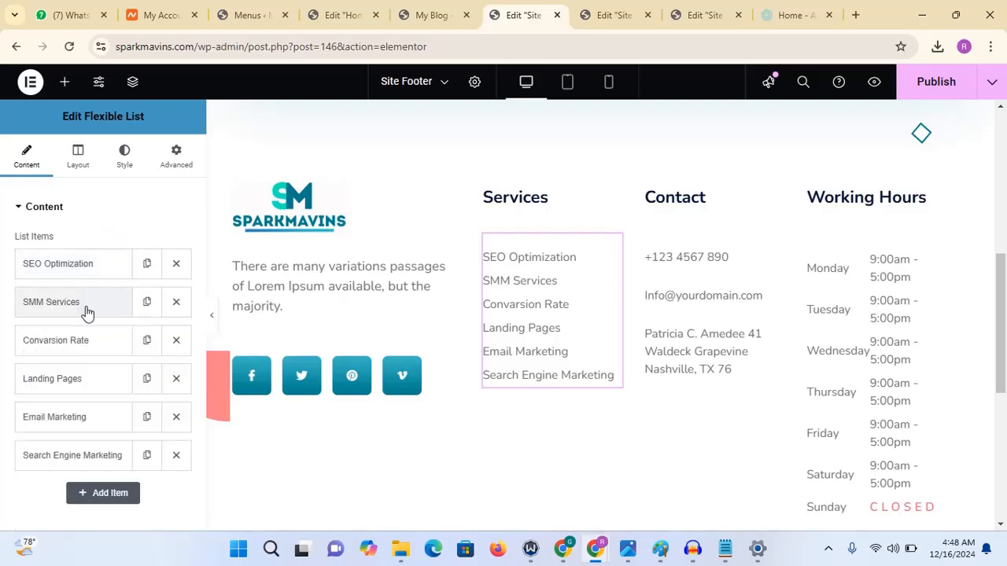
left_click(86, 311)
left_click(86, 312)
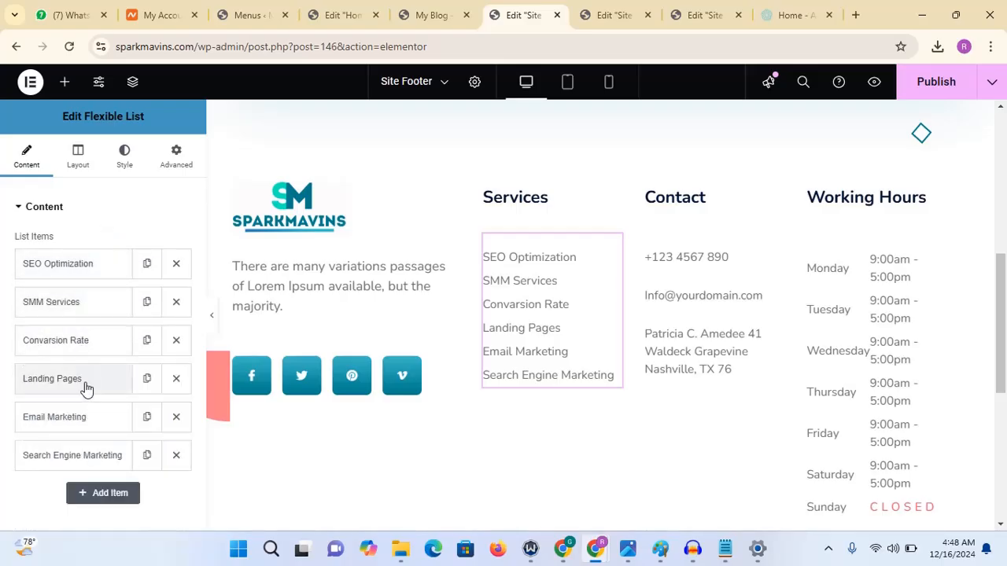
left_click(84, 382)
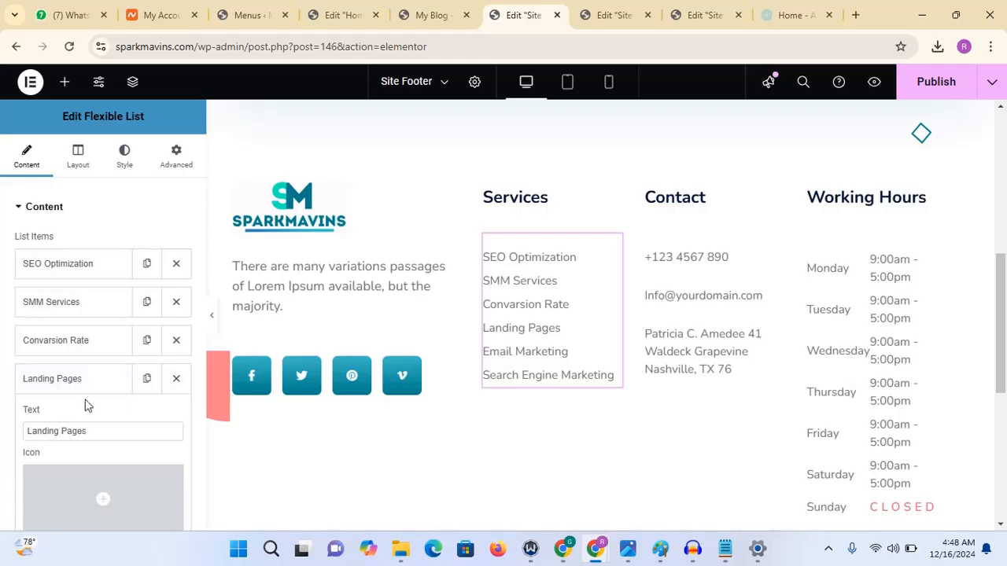
scroll(100, 395, "down", 3)
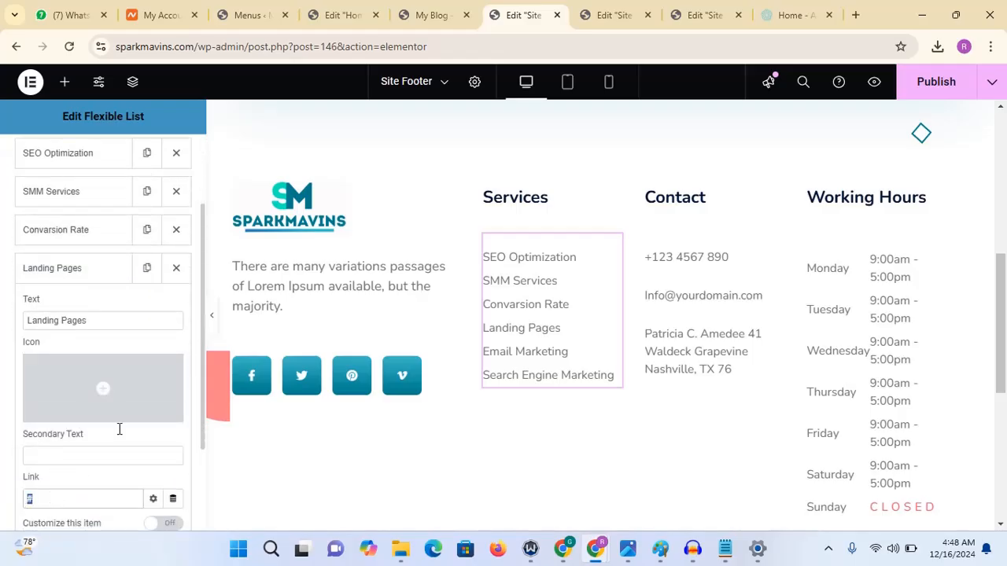
left_click(74, 268)
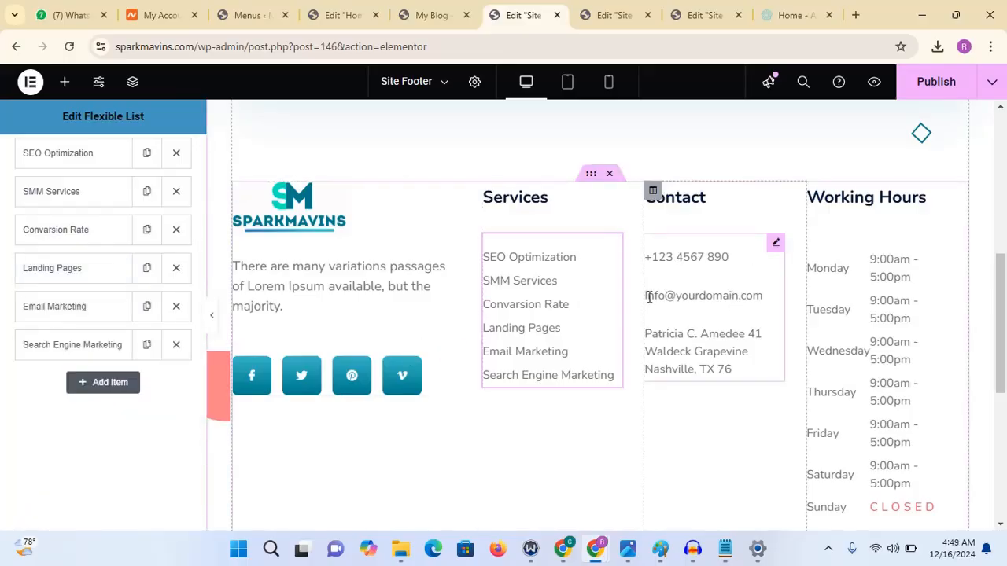
- Copy the site's domain name from the browser address
left_click(708, 286)
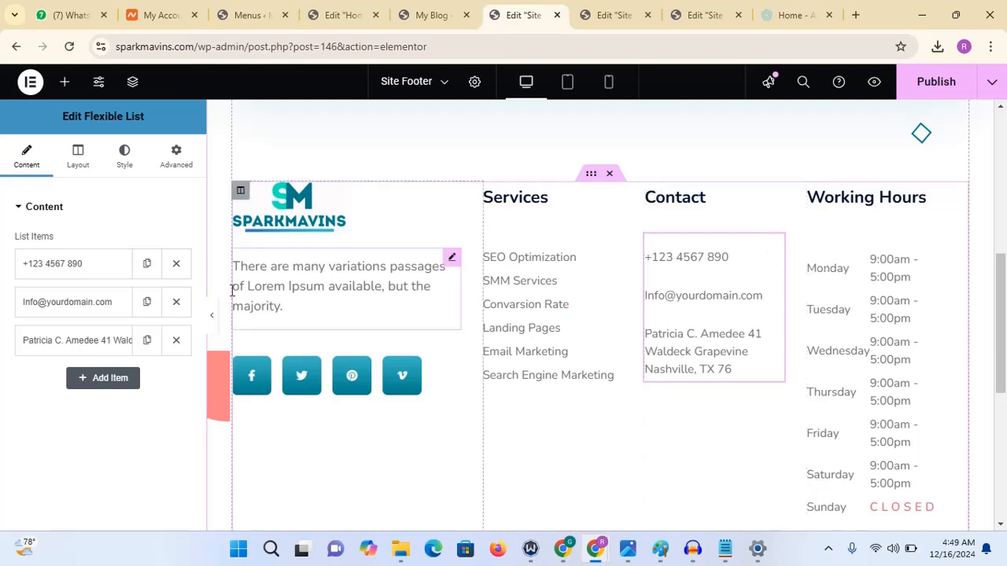
left_click(173, 45)
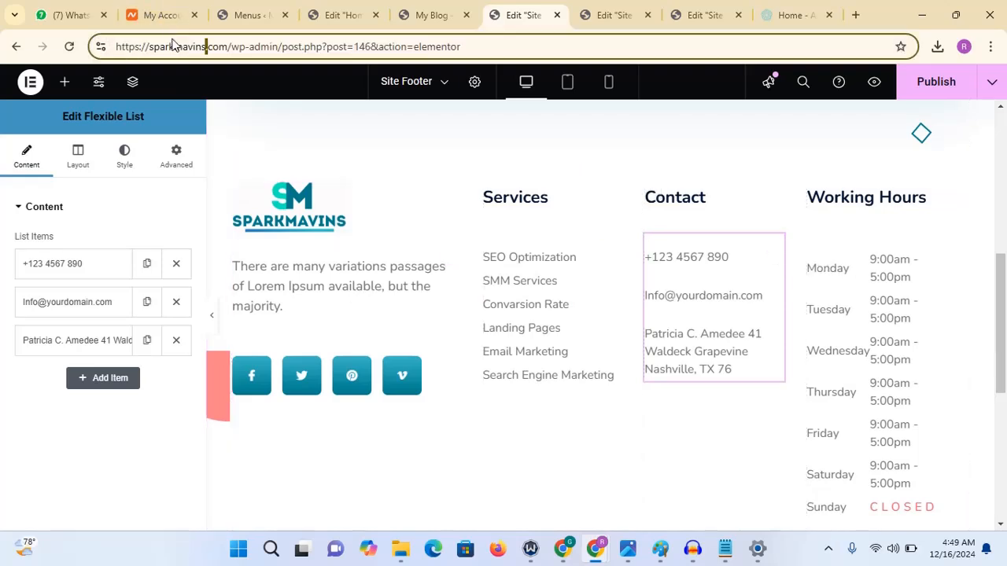
double_click(229, 47)
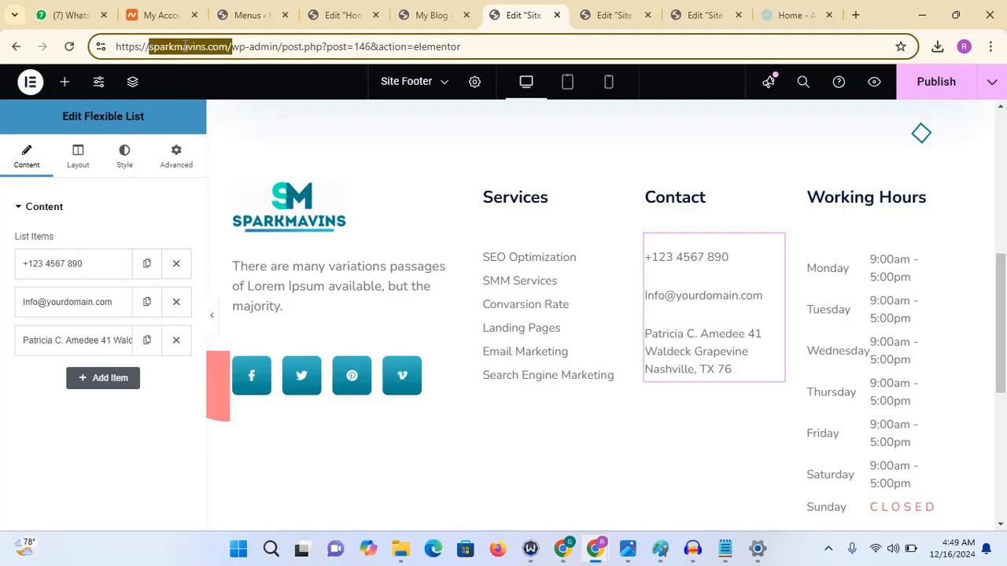
left_click(184, 47)
left_click_drag(227, 45, 157, 48)
right_click(153, 48)
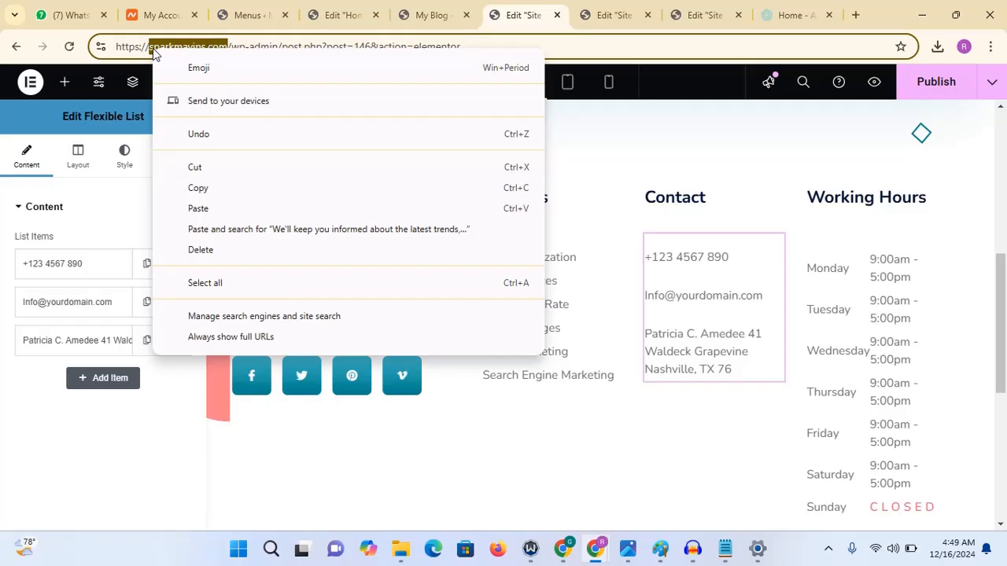
left_click(209, 193)
- Replace the domain in the footer Contact list's email item with the copied site domain
left_click(99, 305)
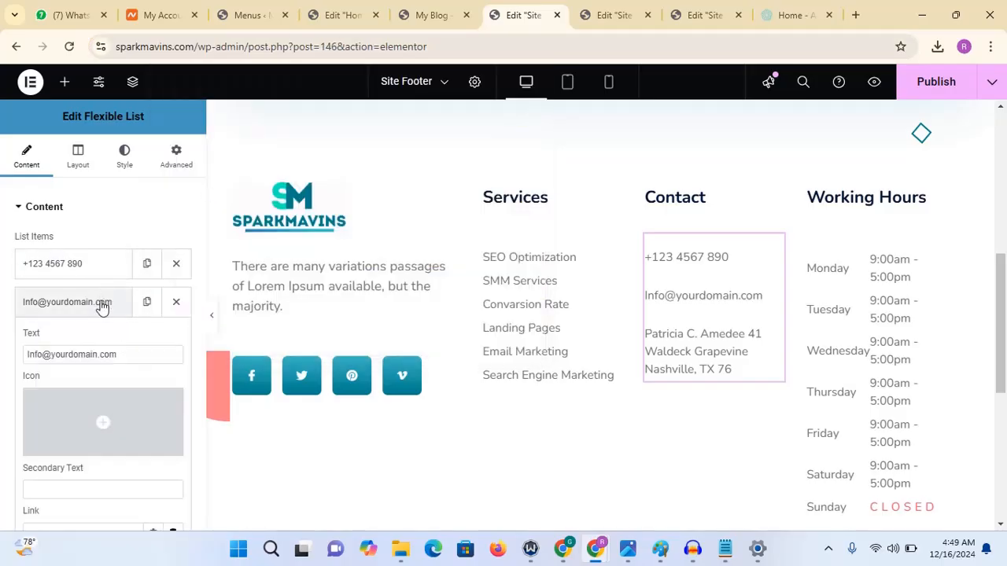
left_click_drag(121, 359, 52, 354)
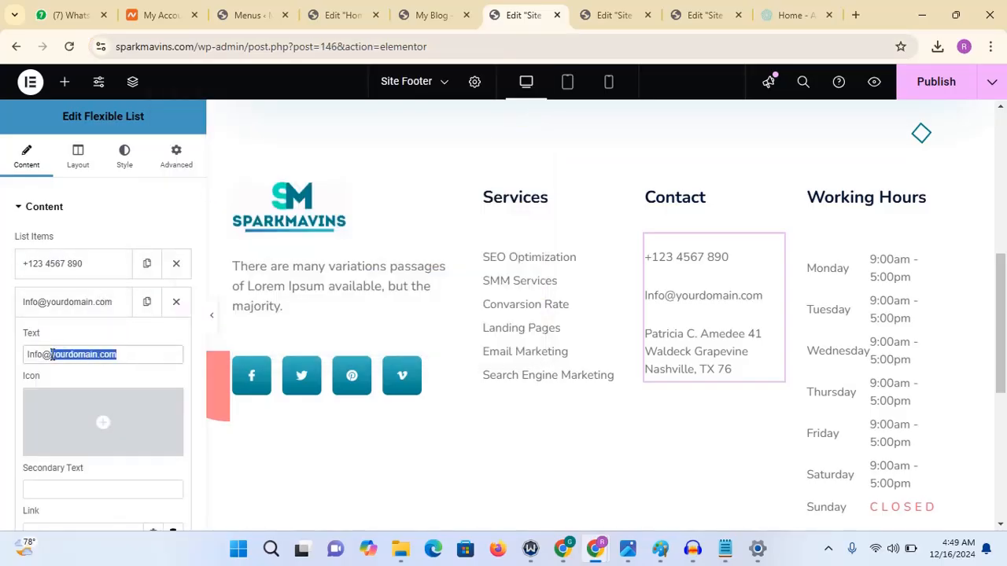
key("ctrl+v")
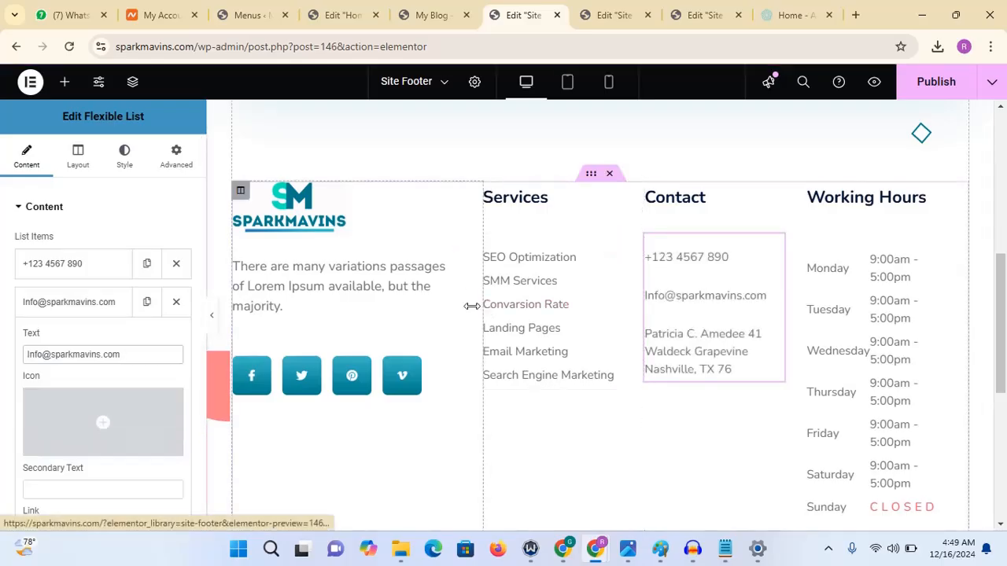
- Review the Working Hours table in its description editor and publish the footer template
left_click(89, 299)
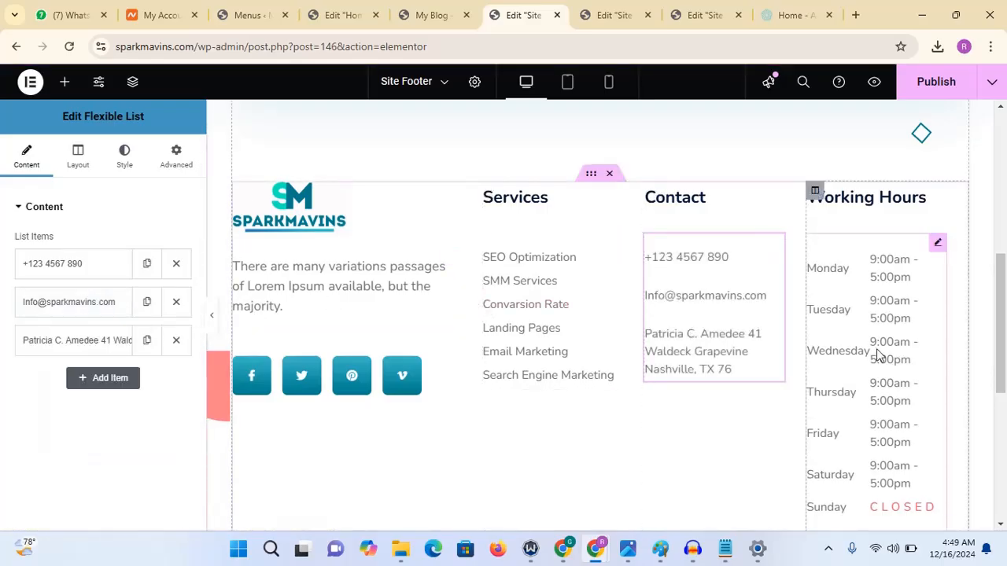
scroll(998, 369, "down", 1)
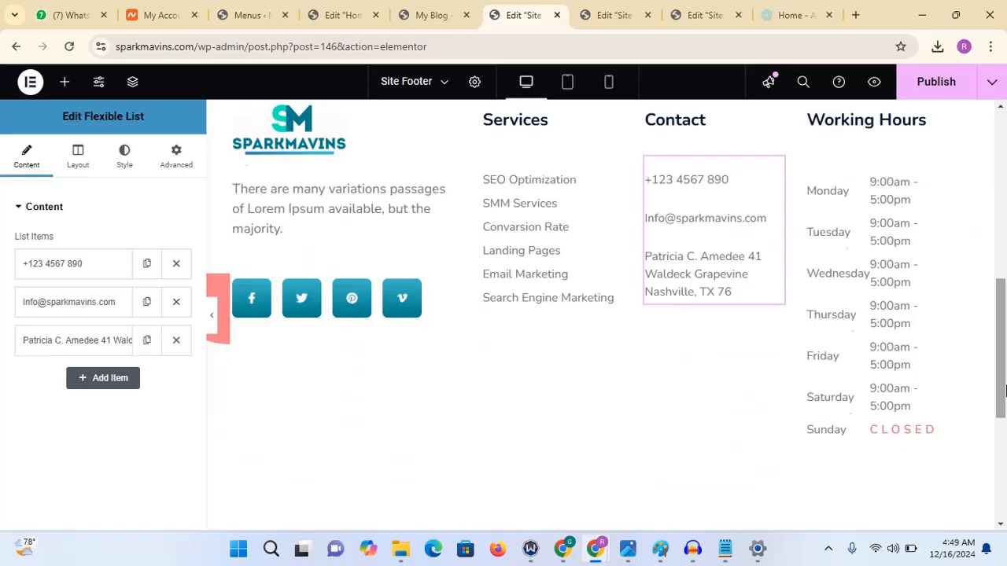
left_click(926, 334)
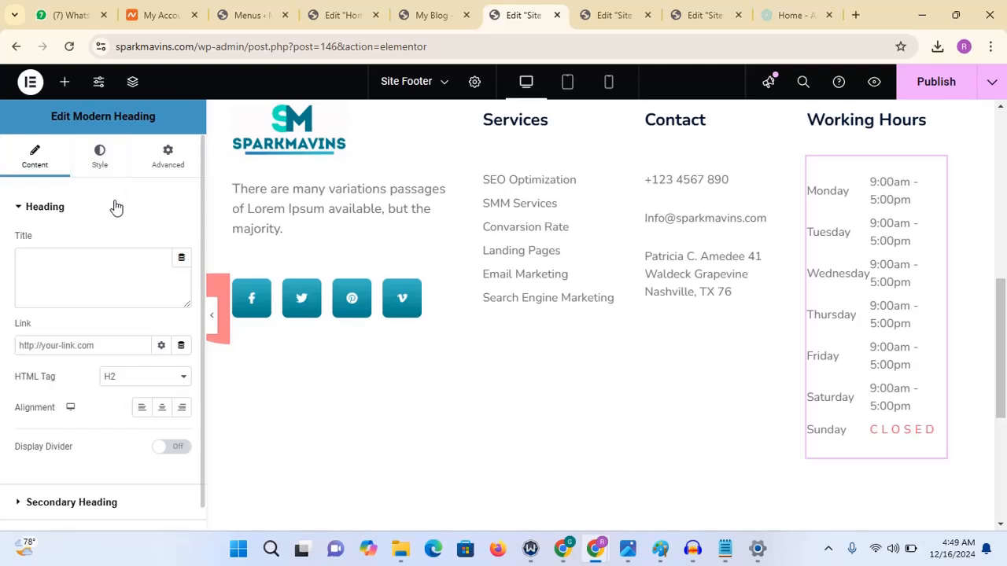
left_click(116, 207)
left_click(98, 287)
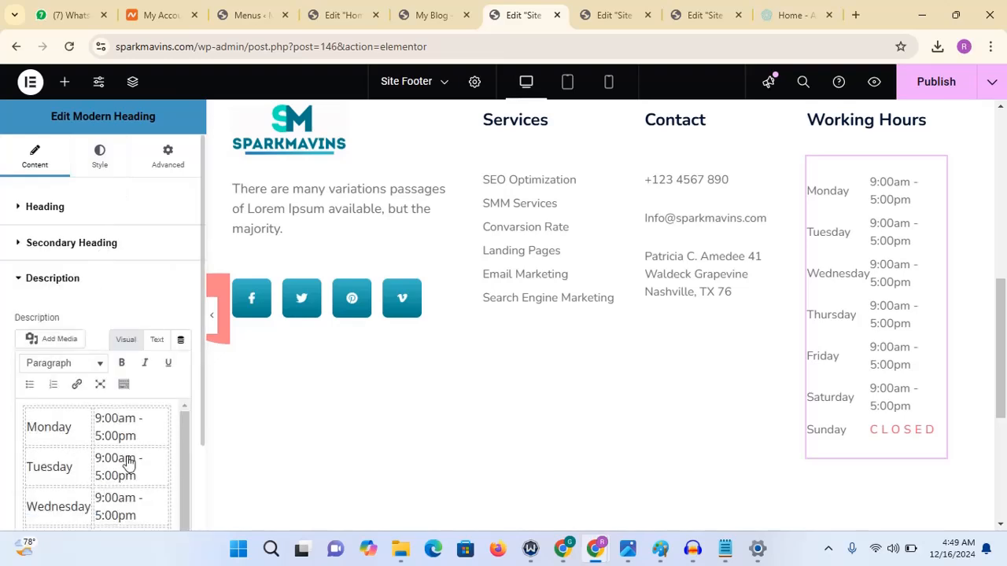
scroll(193, 453, "down", 5)
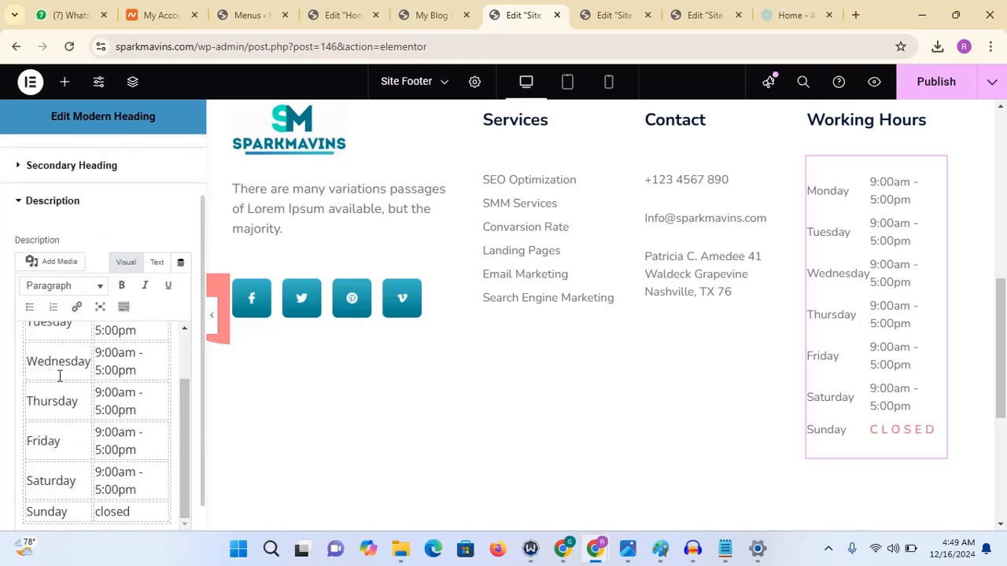
left_click(51, 372)
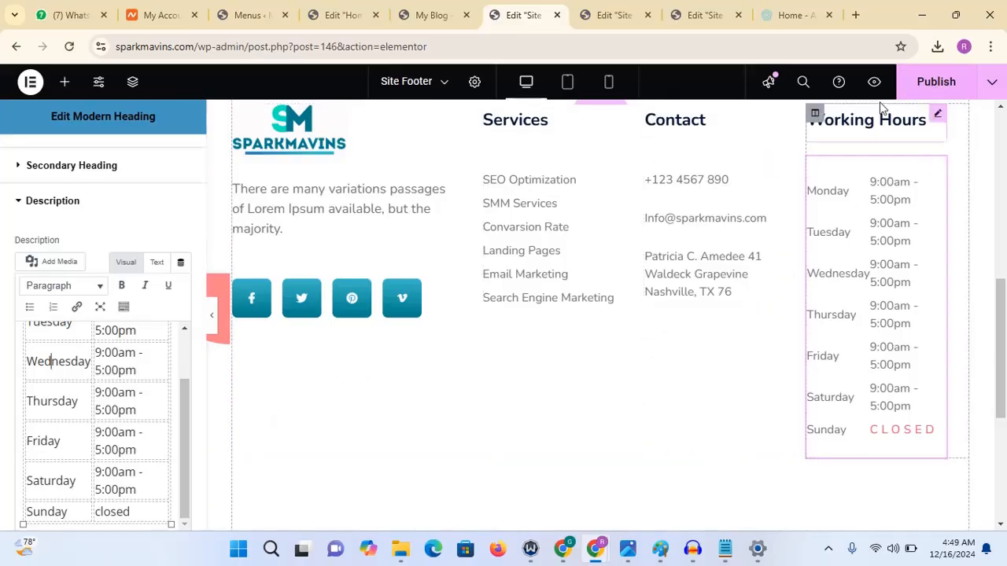
left_click(946, 88)
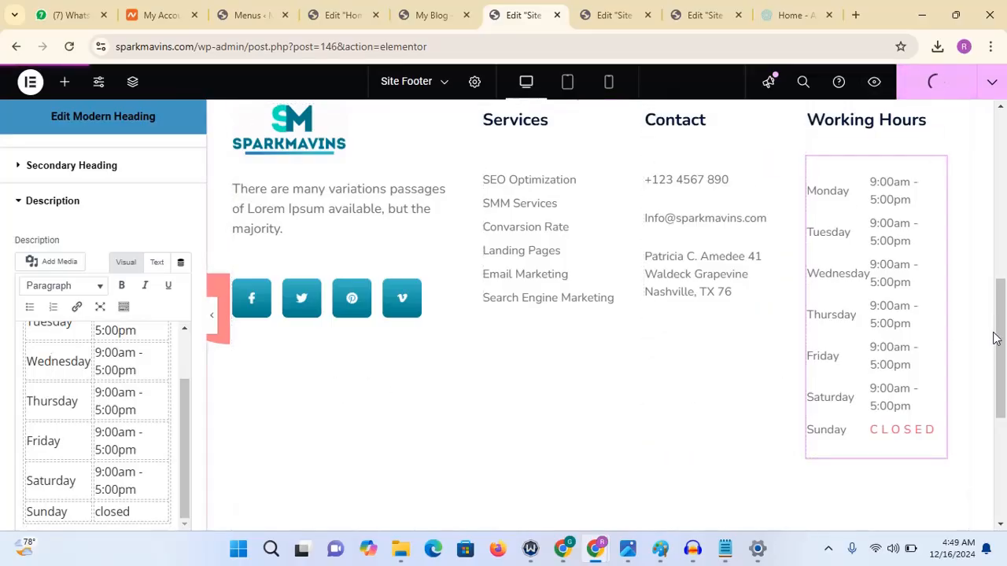
- Inspect the footer's social icon list, its first item's icon, and the copyright widget settings
left_click_drag(997, 341, 1001, 275)
scroll(1001, 275, "down", 1)
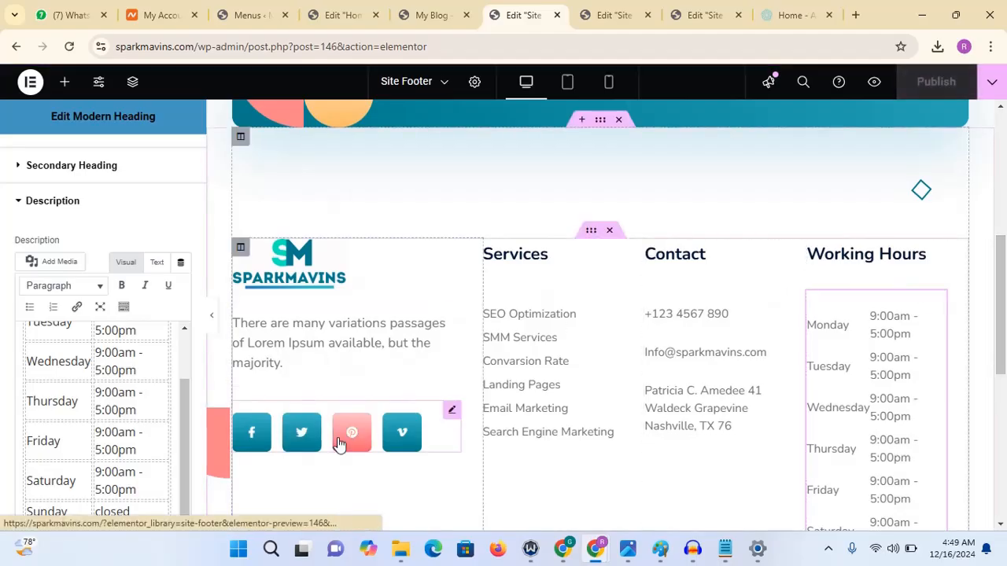
left_click(403, 438)
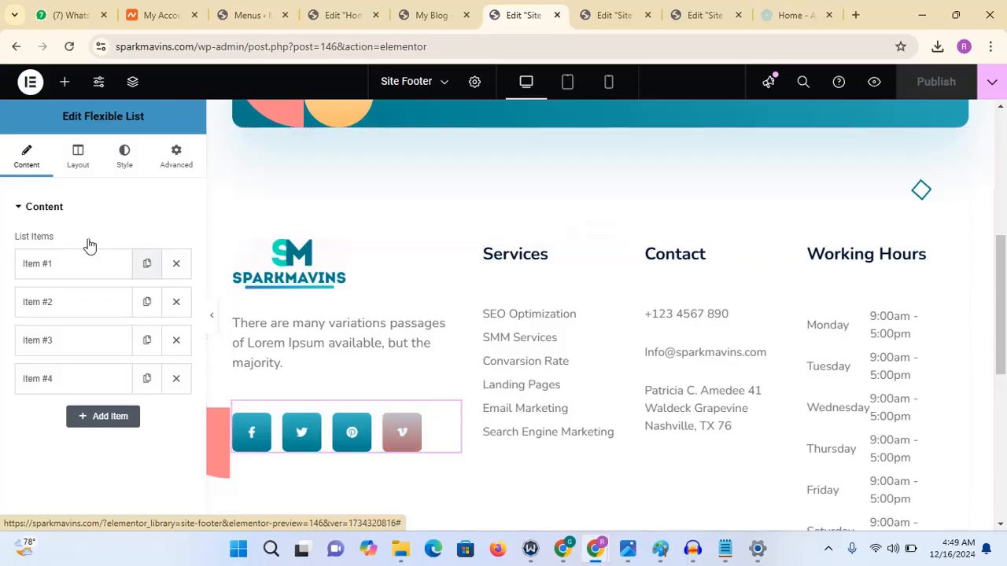
left_click(75, 264)
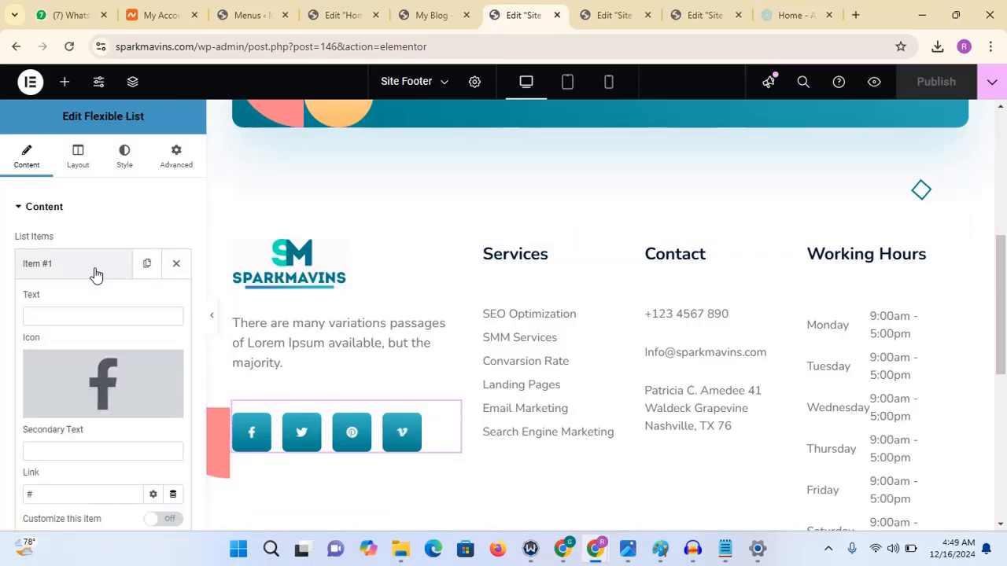
left_click(102, 382)
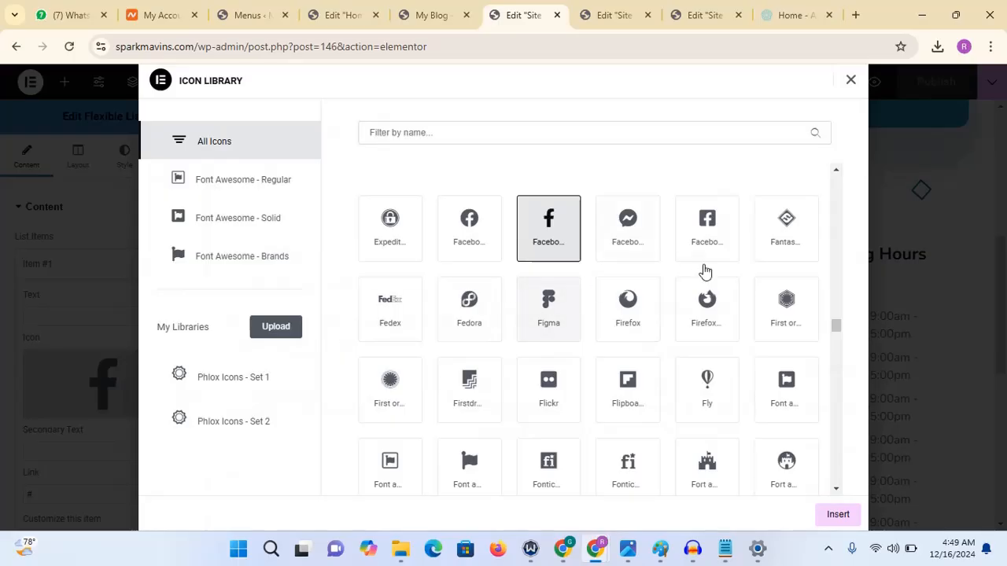
left_click(853, 85)
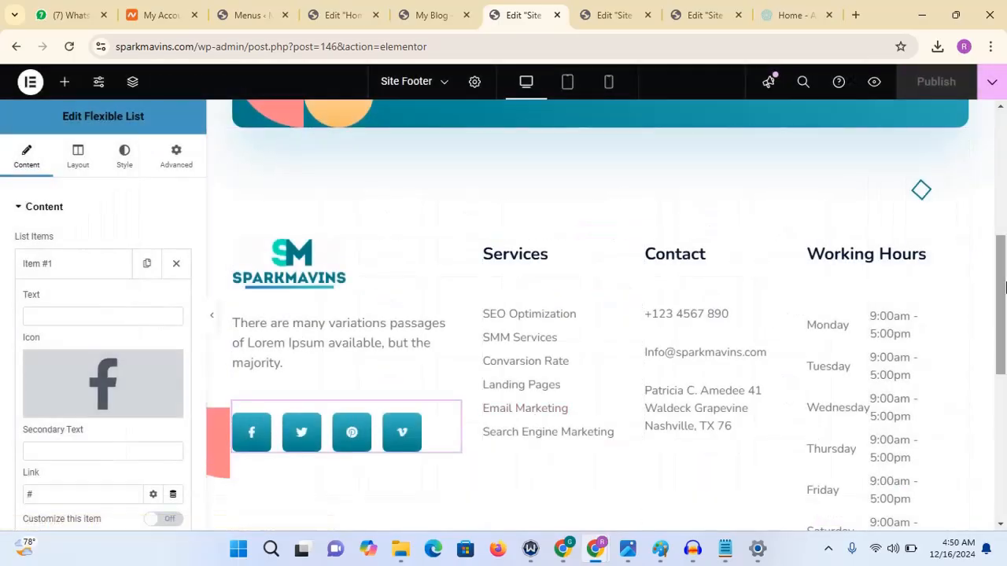
left_click_drag(993, 326, 999, 472)
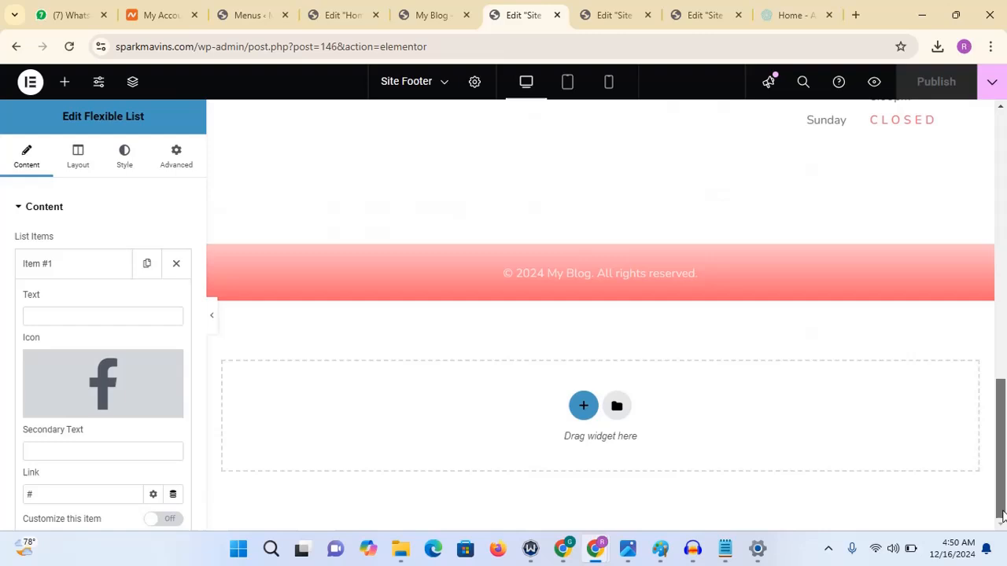
left_click(593, 286)
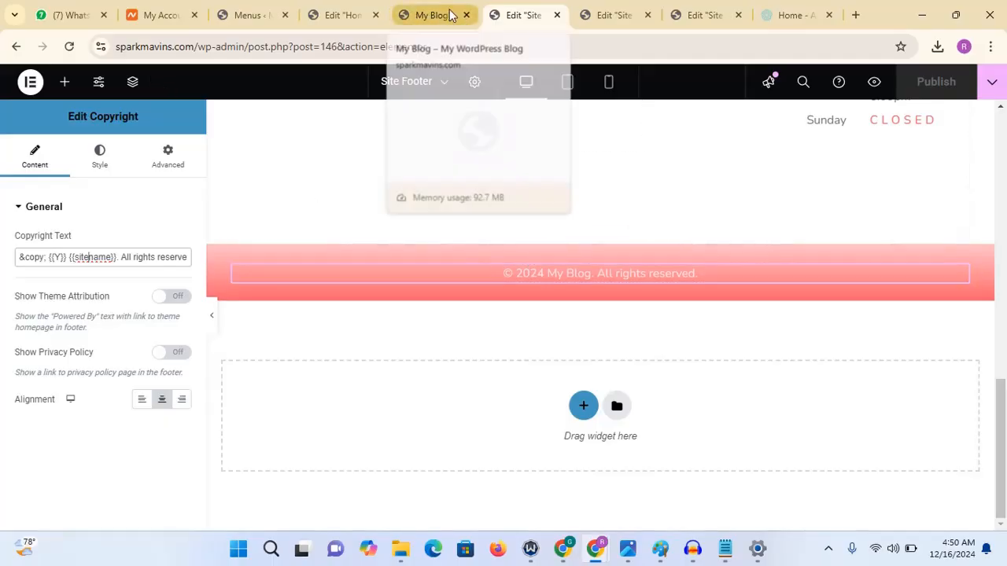
- Open the WordPress General Settings page in the Menus tab
left_click(248, 16)
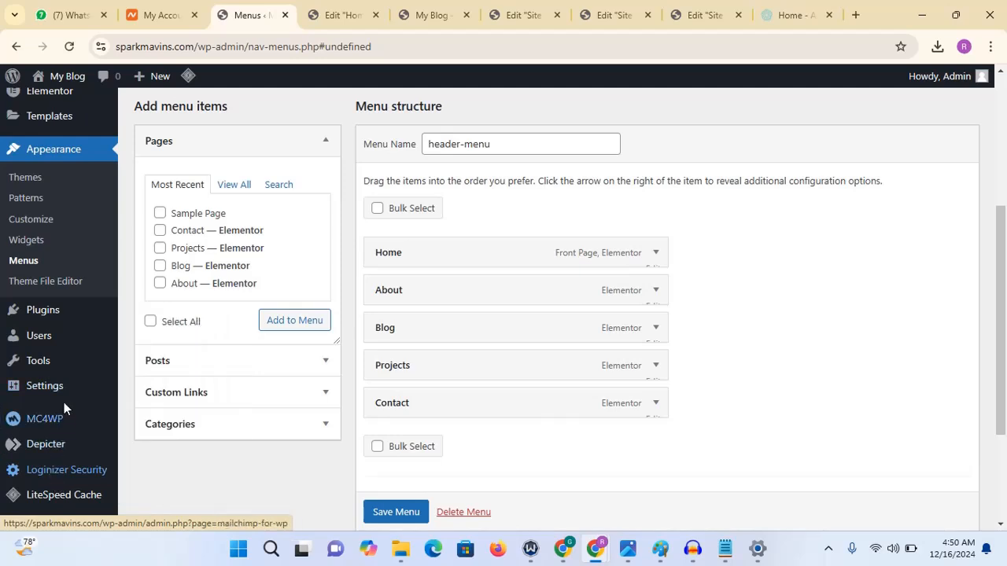
mouse_move(55, 397)
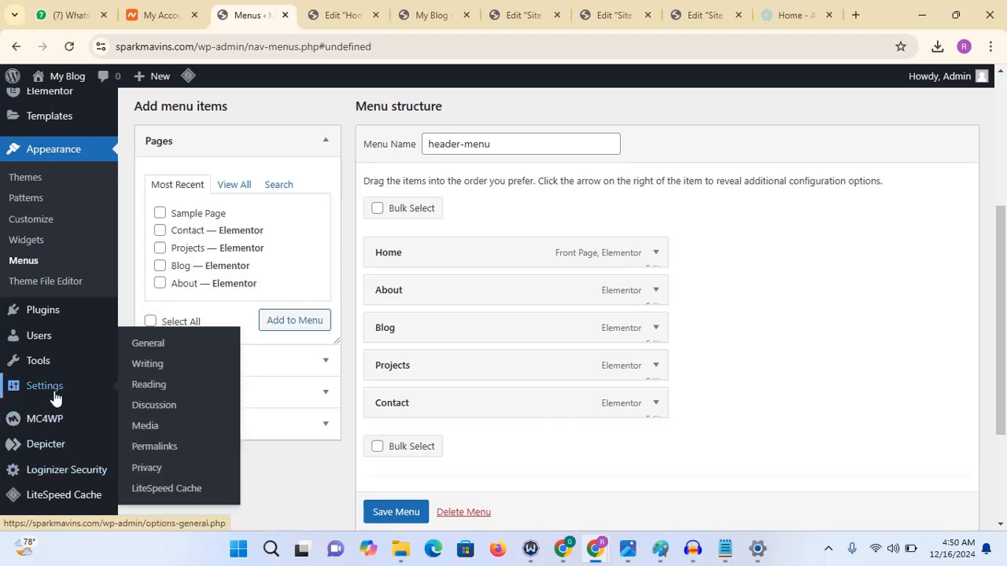
left_click(144, 347)
left_click(569, 140)
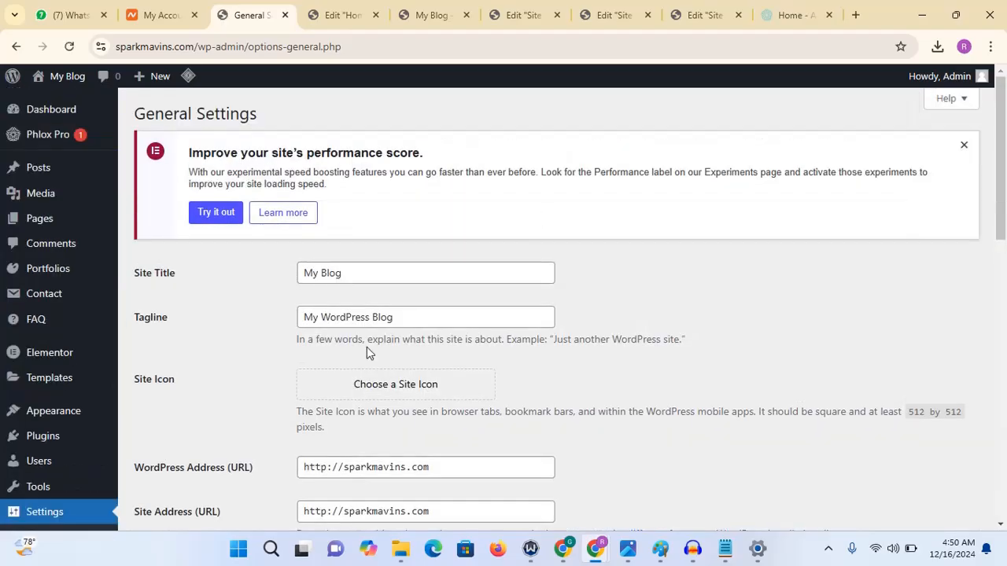
- Clear the Tagline and enter "Spark Mavins Digital Marketing Agency" as the Site Title
left_click_drag(414, 315, 128, 317)
type("\\")
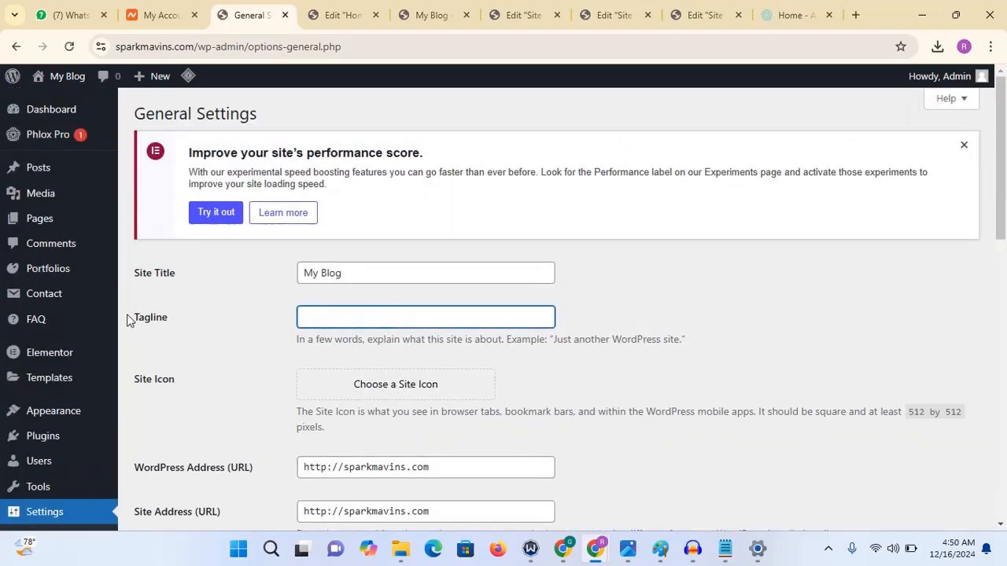
left_click_drag(361, 272, 240, 299)
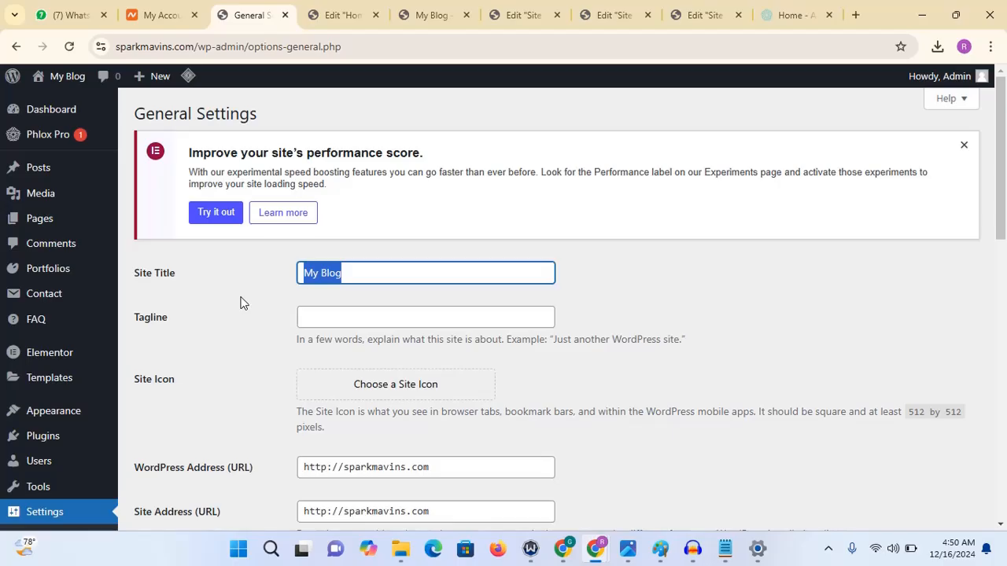
type("Spa")
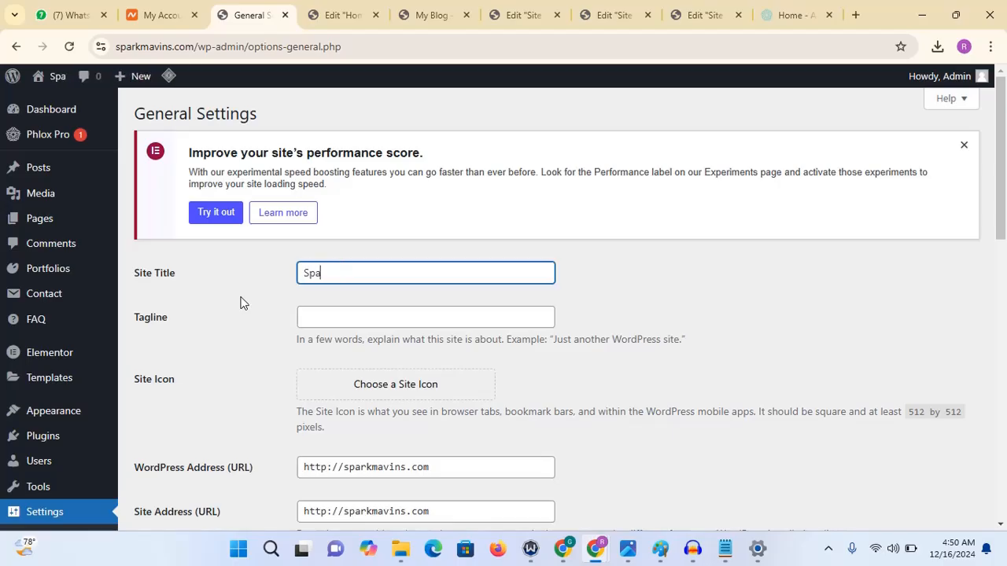
type("rk ")
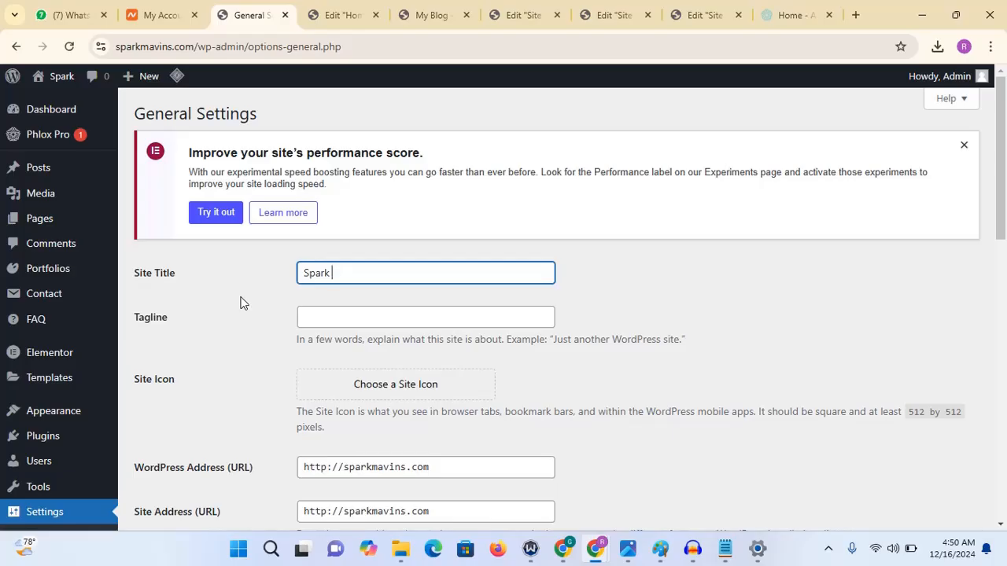
type("Mavins")
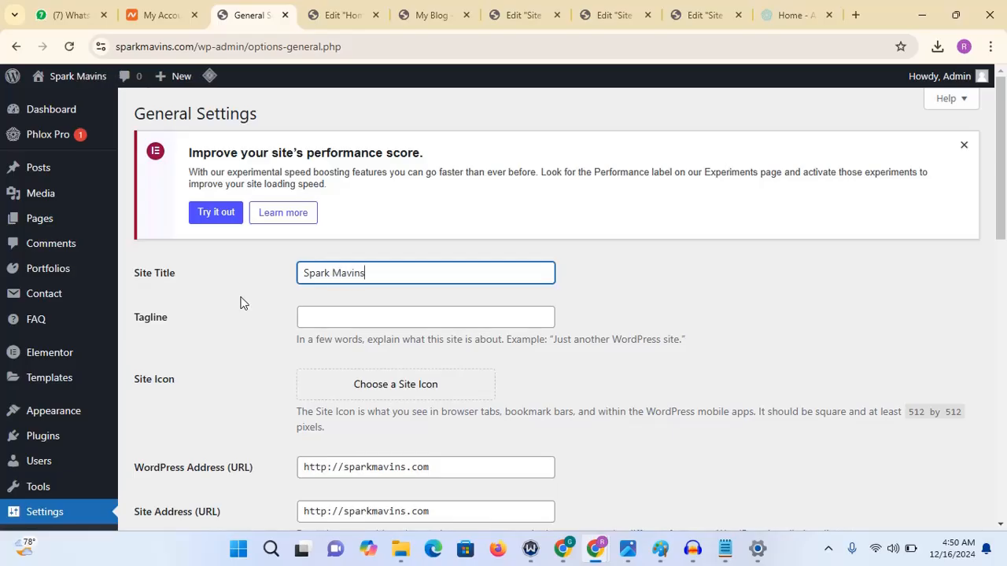
type(" D")
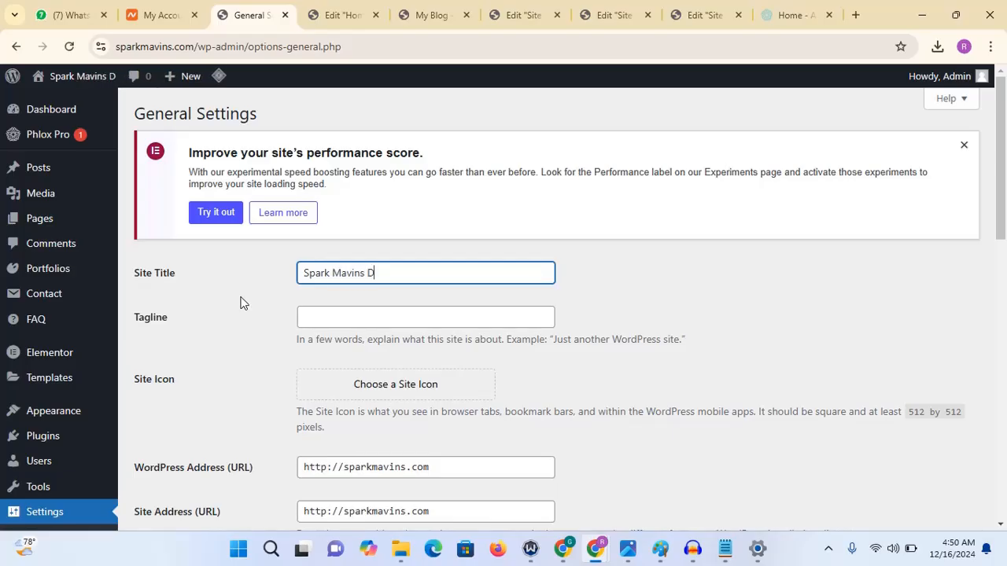
type("igit")
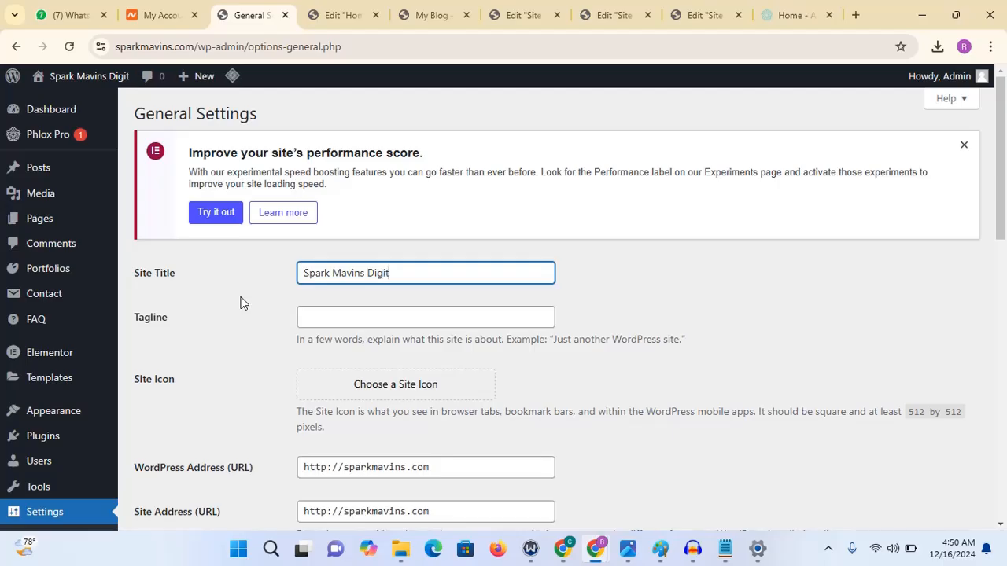
type("al Mark")
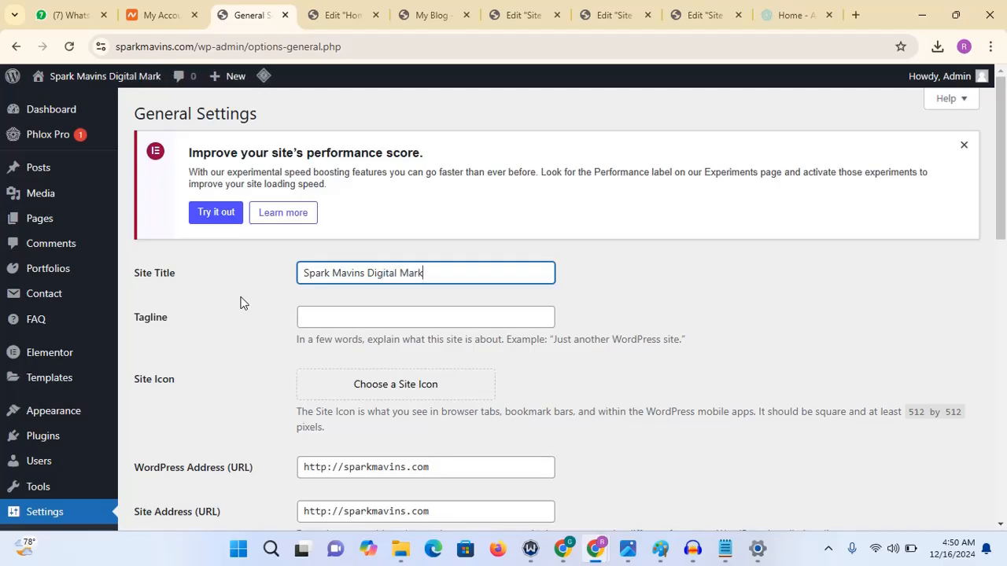
type("eting Agenct")
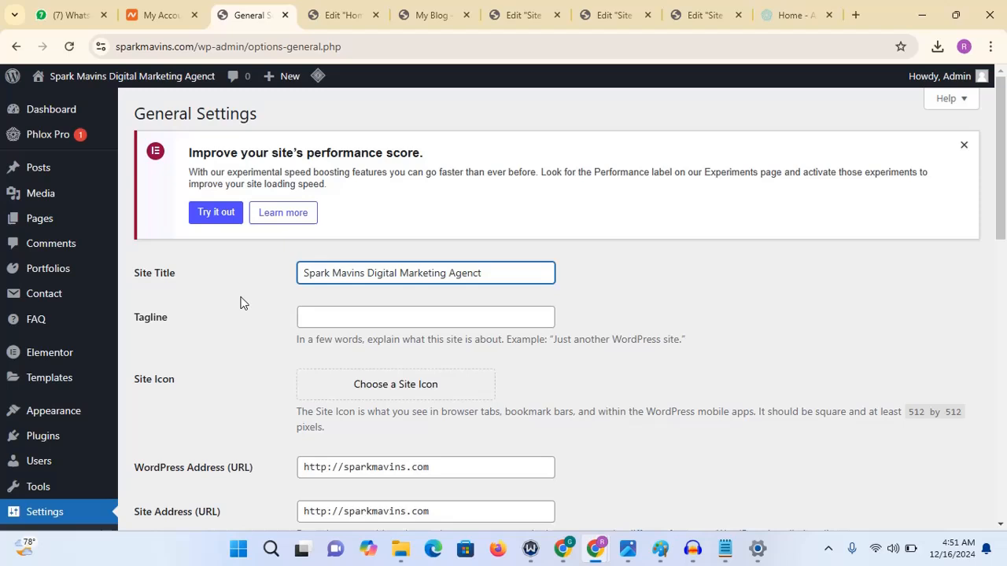
key("BackSpace")
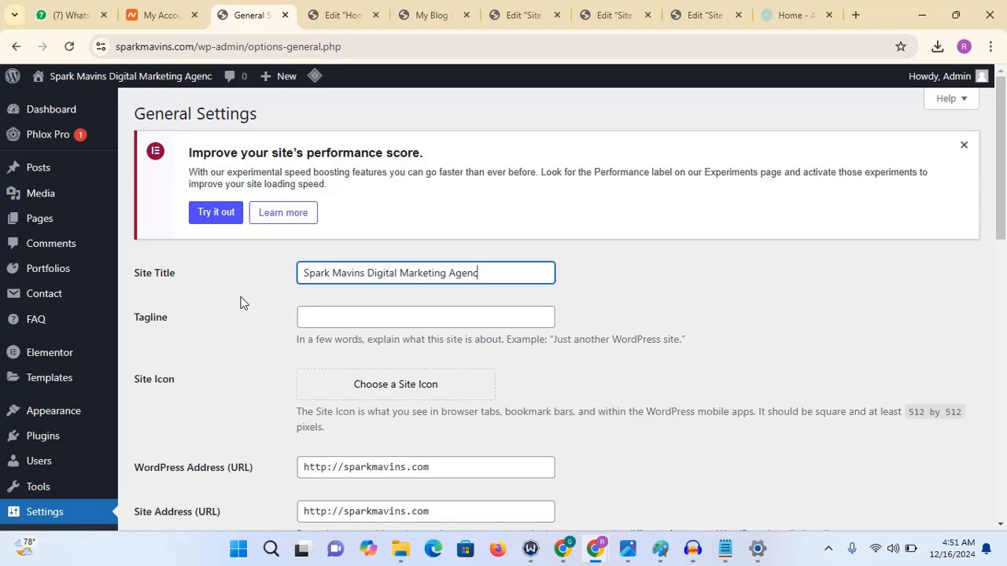
type("y")
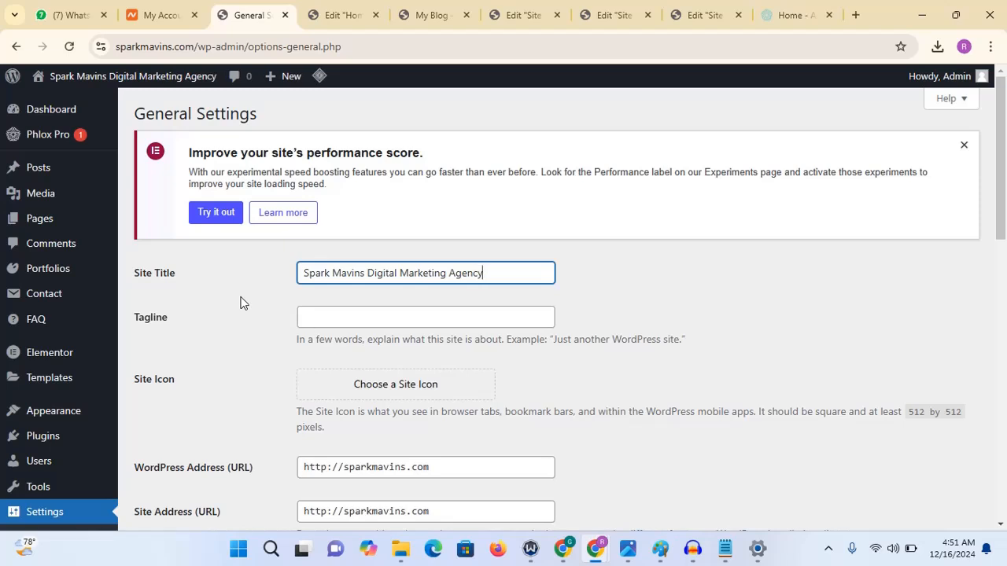
- Copy the Site Title text into the Tagline field
key("shift+Left")
key("shift+Left")
key("shift+Left")
key("shift+Left")
key("shift+Left")
key("shift+Left")
key("shift+Left")
key("shift+Left")
key("shift+Left")
key("shift+Left")
key("shift+Left")
key("shift+Left")
key("shift+Left")
key("shift+Left")
key("shift+Left")
key("shift+Left")
key("shift+Left")
key("shift+Left")
key("shift+Left")
key("shift+Left")
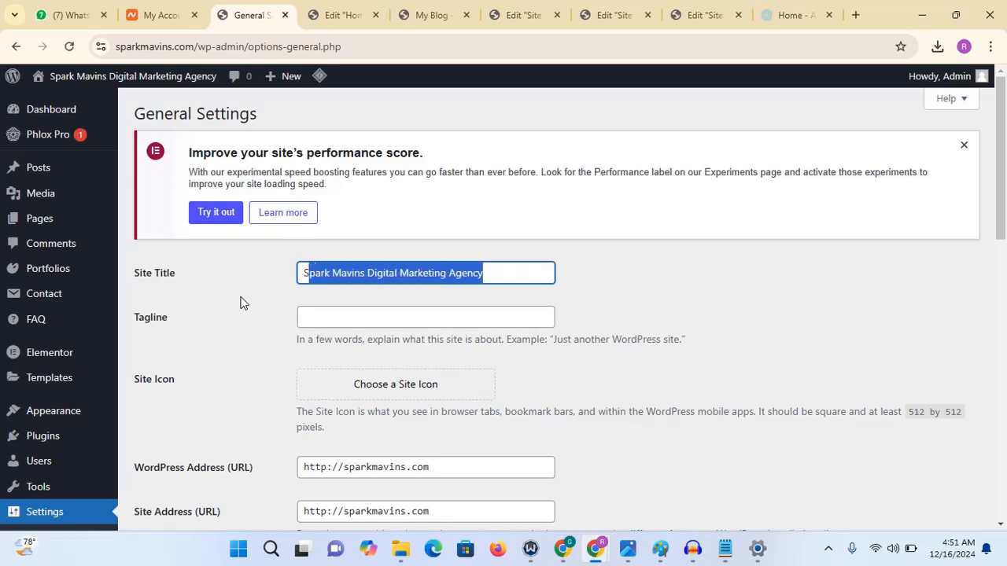
left_click(318, 323)
type("Spark Mavins Digital Marketing Agency")
left_click(496, 275)
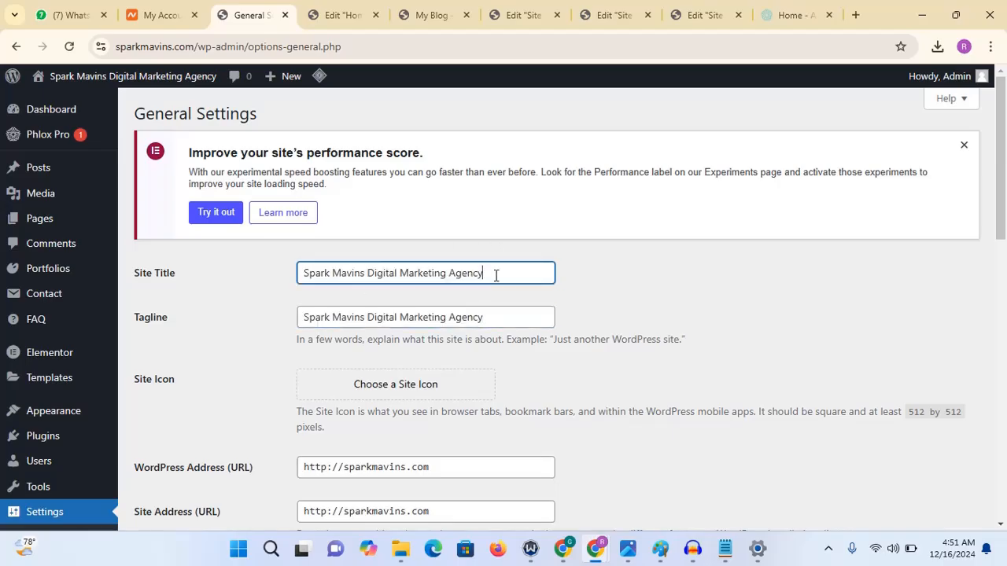
- Shorten the Site Title to "Spark Mavins"
key("BackSpace")
key("BackSpace")
key("BackSpace")
key("BackSpace")
key("BackSpace")
key("BackSpace")
key("BackSpace")
key("BackSpace")
key("BackSpace")
key("BackSpace")
key("BackSpace")
key("BackSpace")
key("BackSpace")
key("BackSpace")
key("BackSpace")
key("BackSpace")
key("BackSpace")
key("BackSpace")
key("BackSpace")
key("BackSpace")
key("BackSpace")
key("BackSpace")
key("BackSpace")
key("BackSpace")
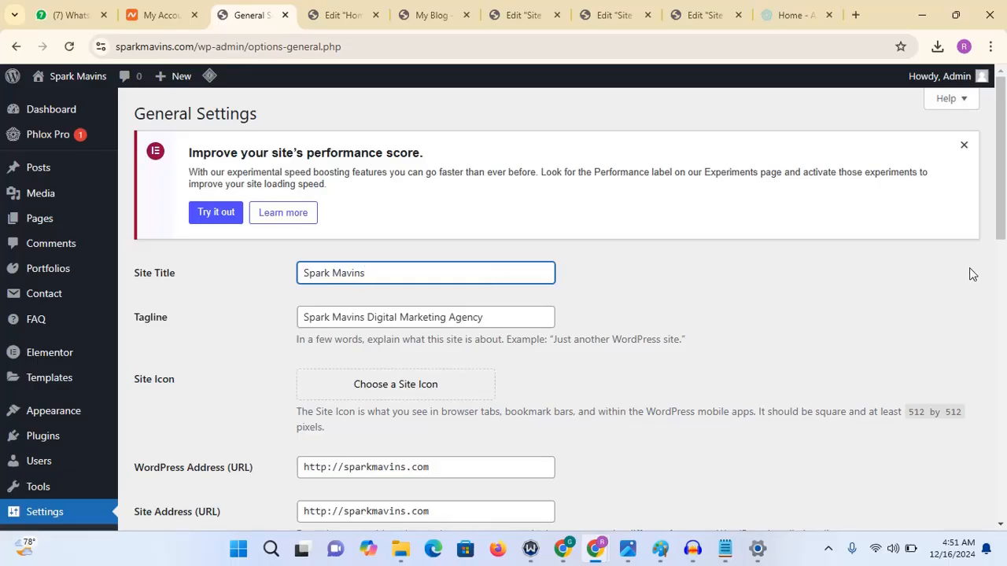
- Try setting the SparkMavins logo from the media library as the Site Icon, adjusting its crop area
left_click_drag(1002, 190, 1002, 252)
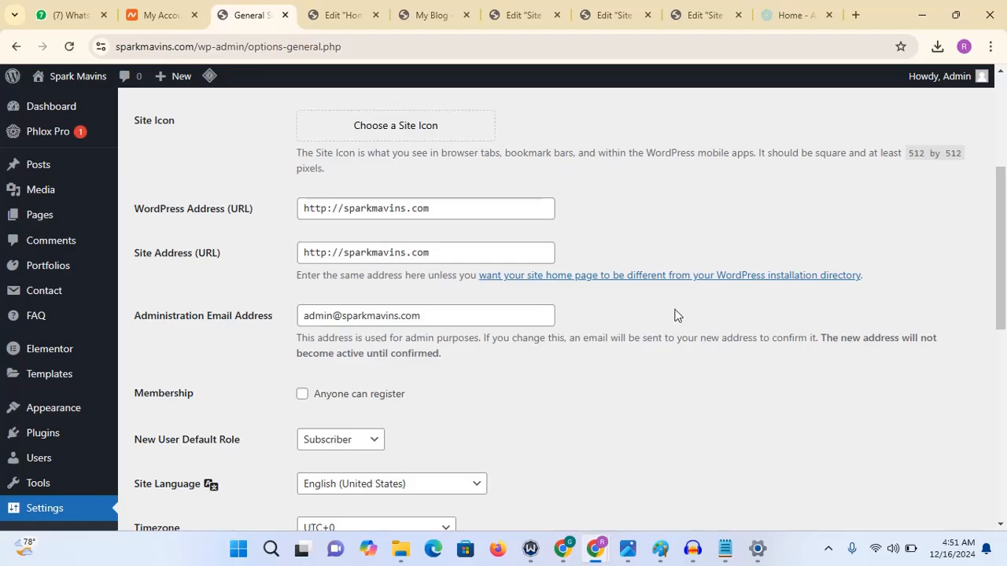
left_click_drag(1003, 202, 1004, 161)
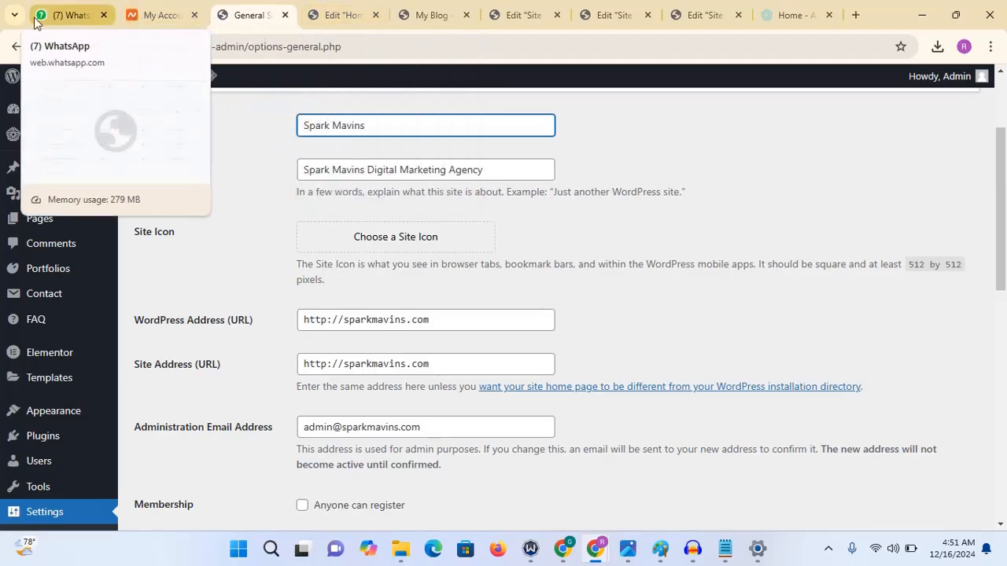
left_click(405, 235)
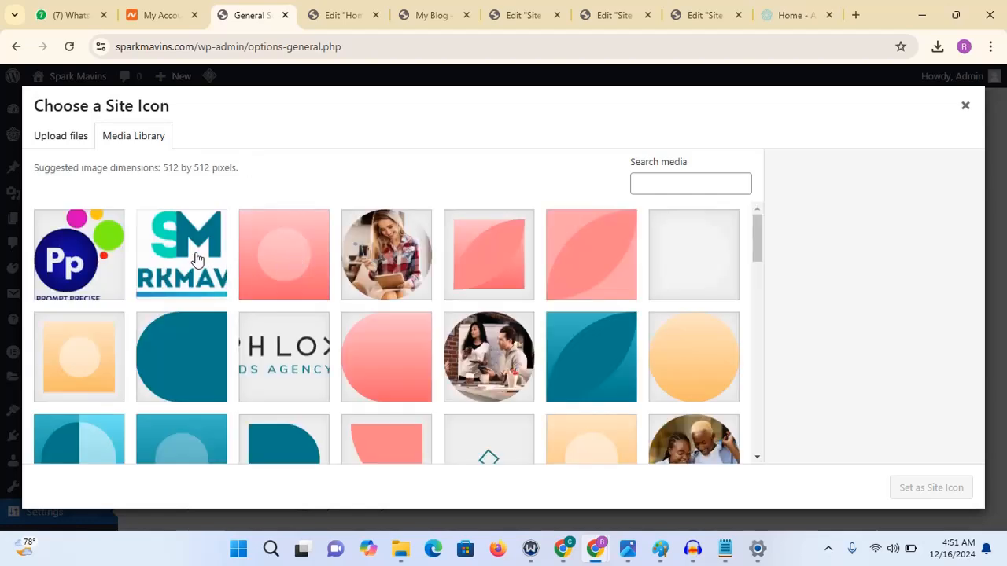
left_click(192, 260)
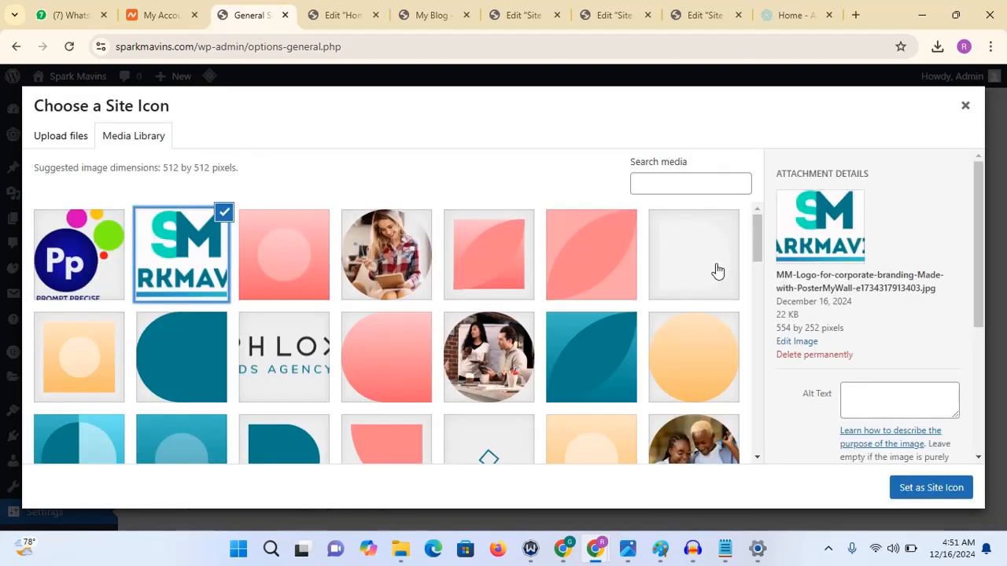
left_click(936, 487)
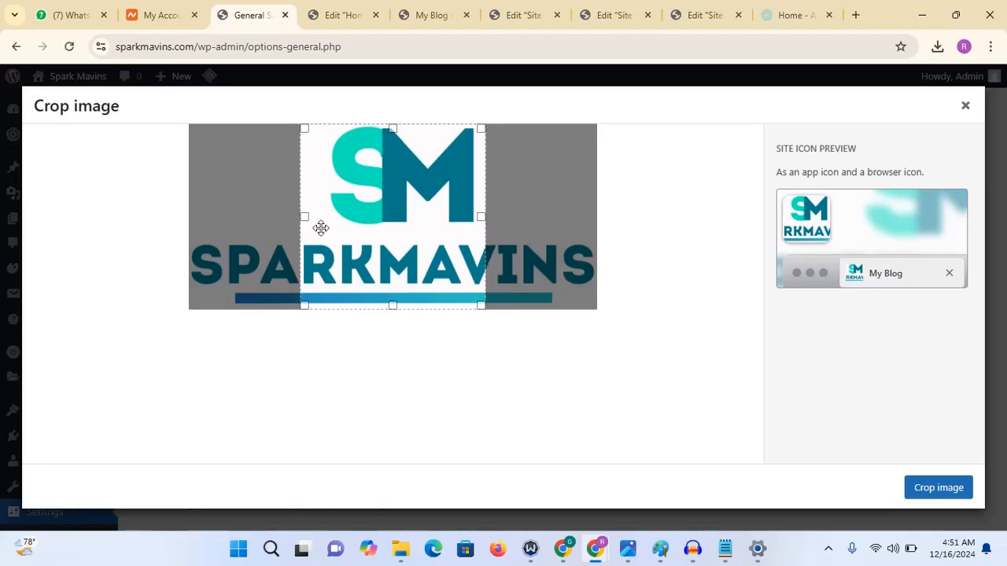
left_click_drag(307, 218, 321, 218)
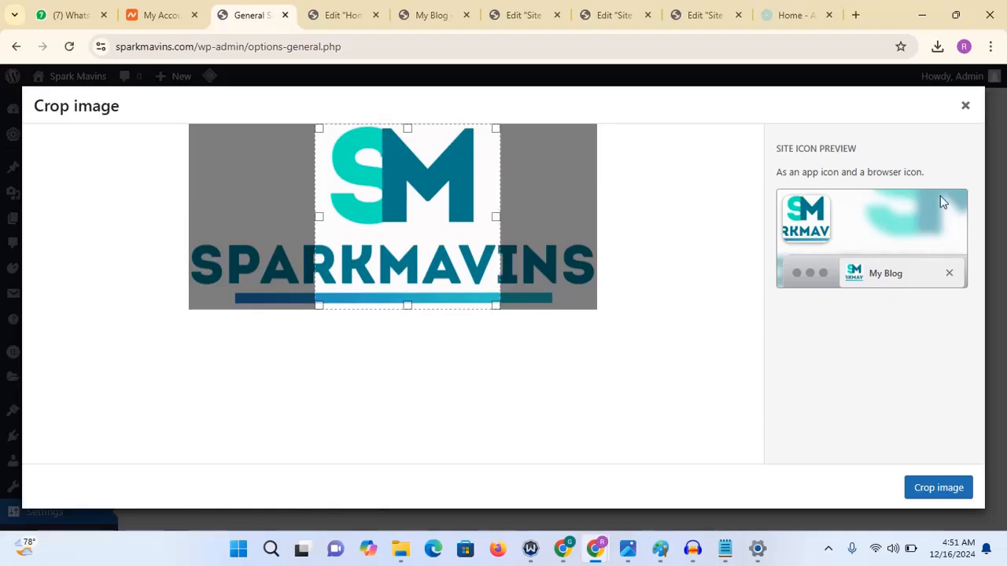
left_click(966, 108)
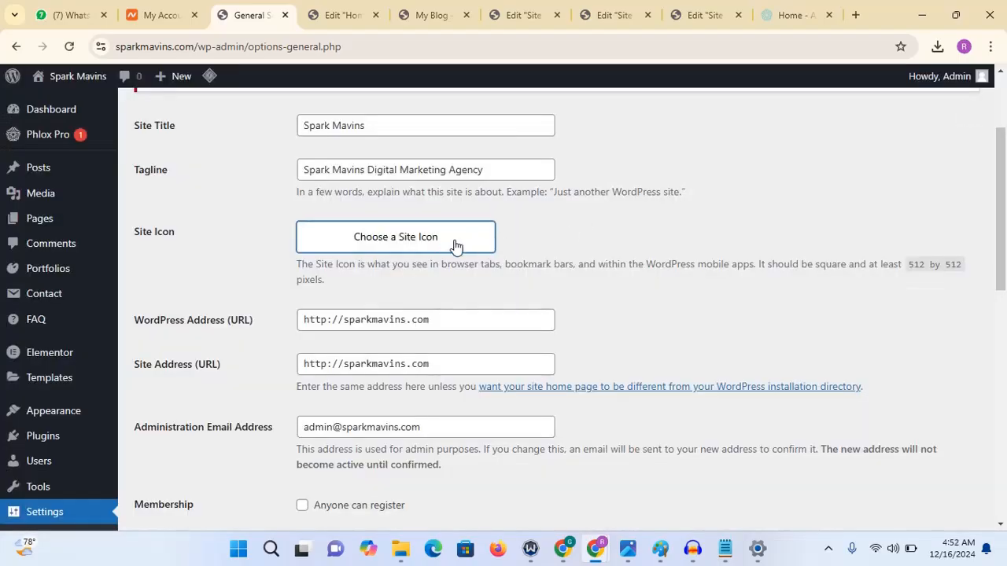
- Download the SparkMavins logo image from the site icon media library
left_click(416, 251)
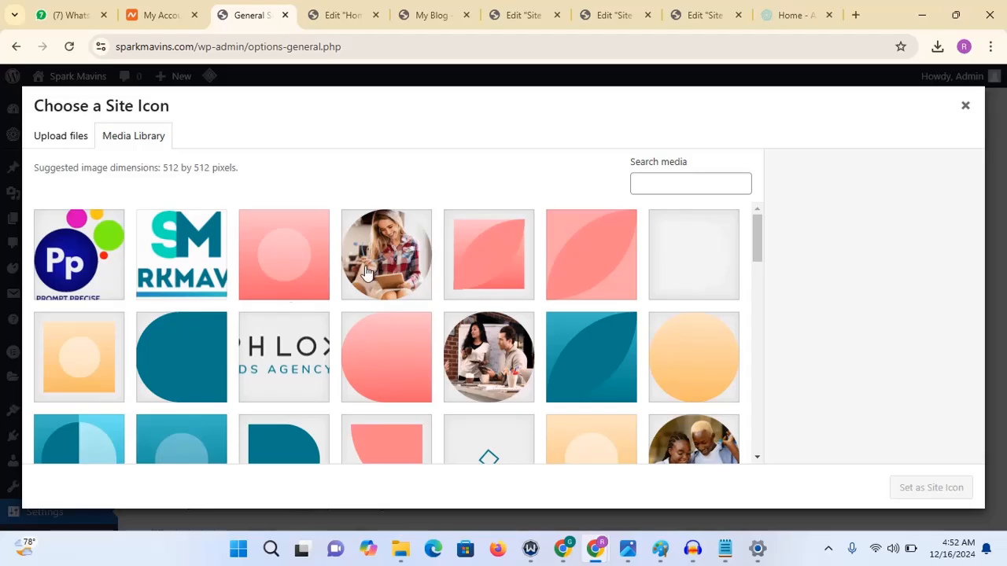
left_click(167, 282)
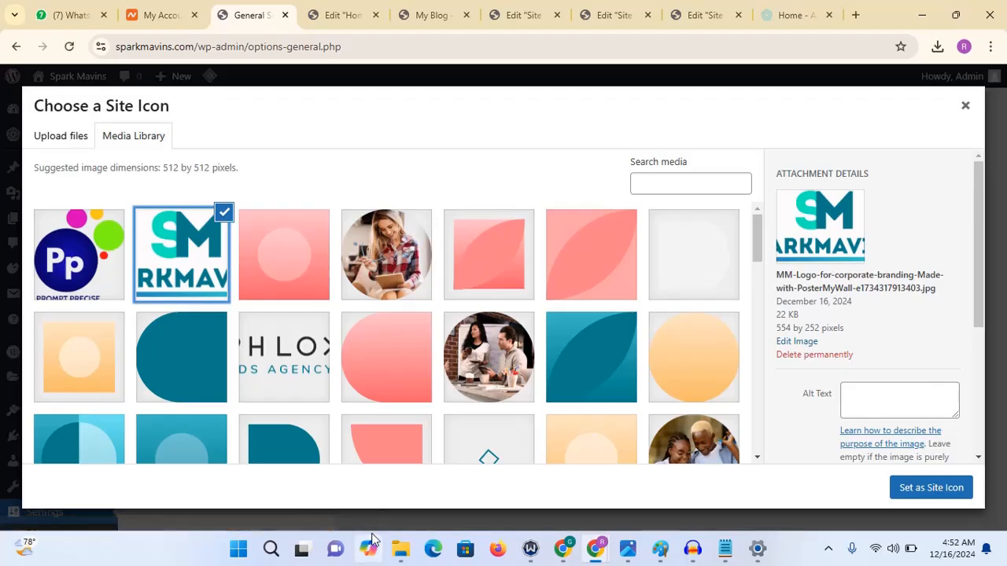
mouse_move(410, 525)
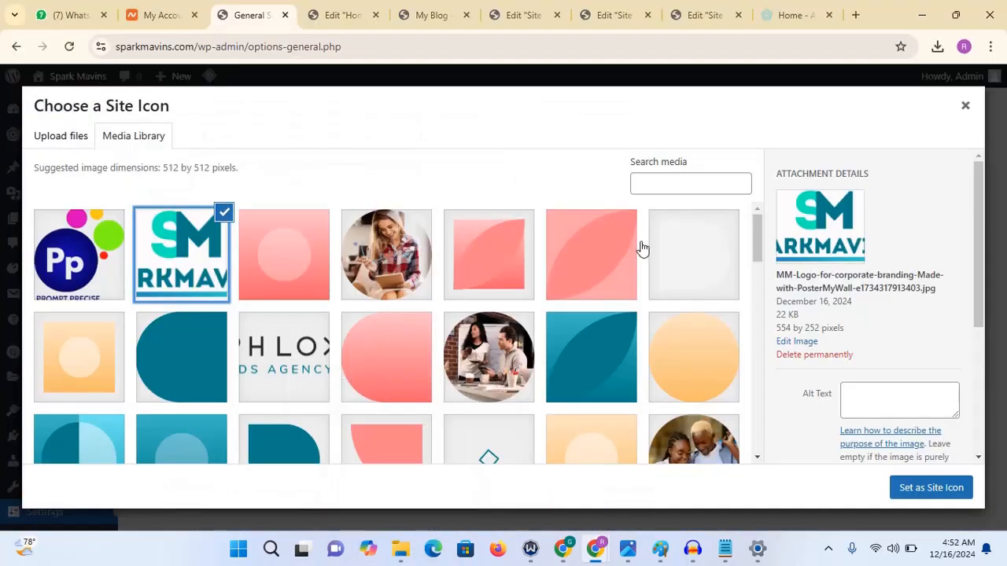
right_click(184, 250)
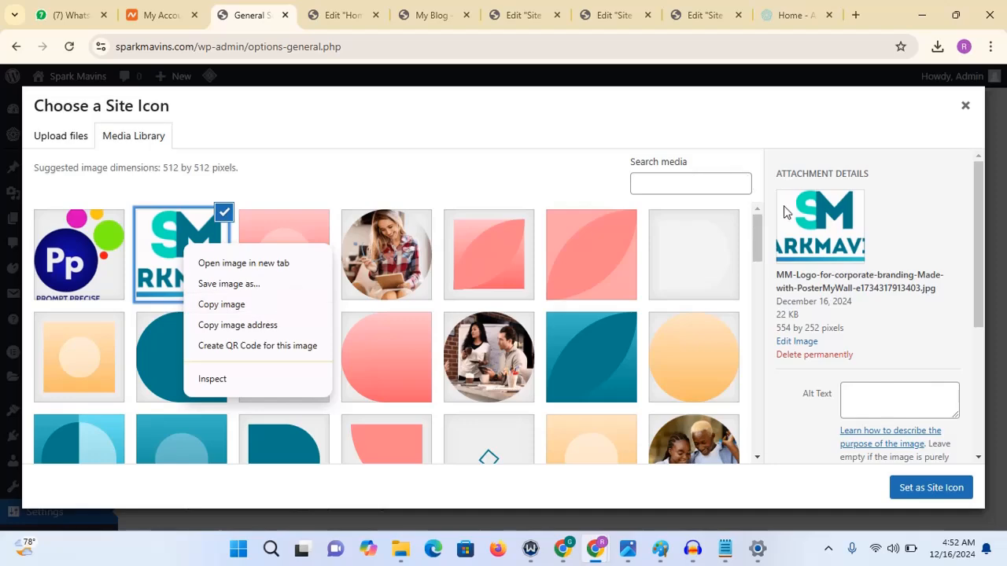
right_click(814, 225)
left_click(841, 260)
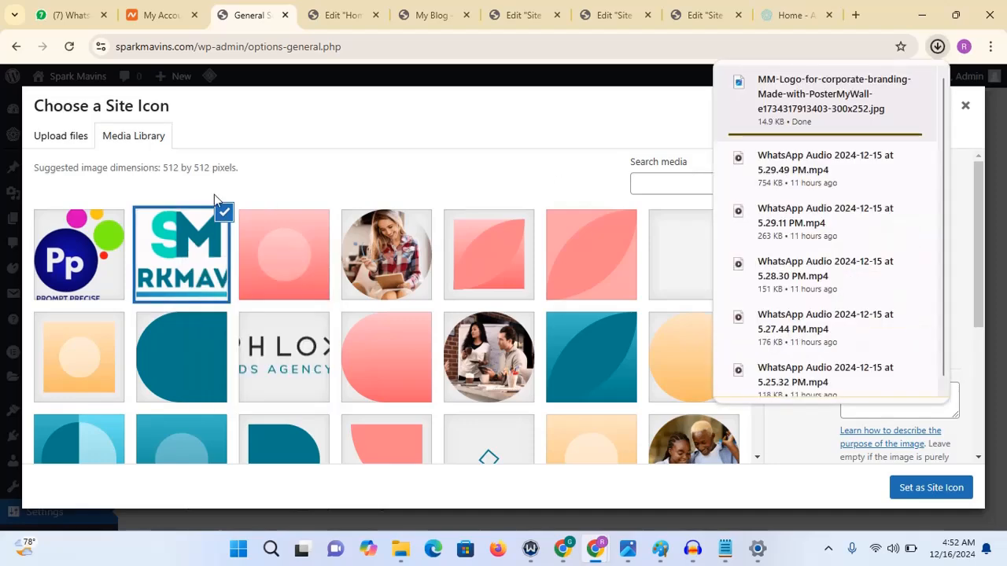
- Upload the downloaded logo file into the site icon media library and select it
left_click(51, 138)
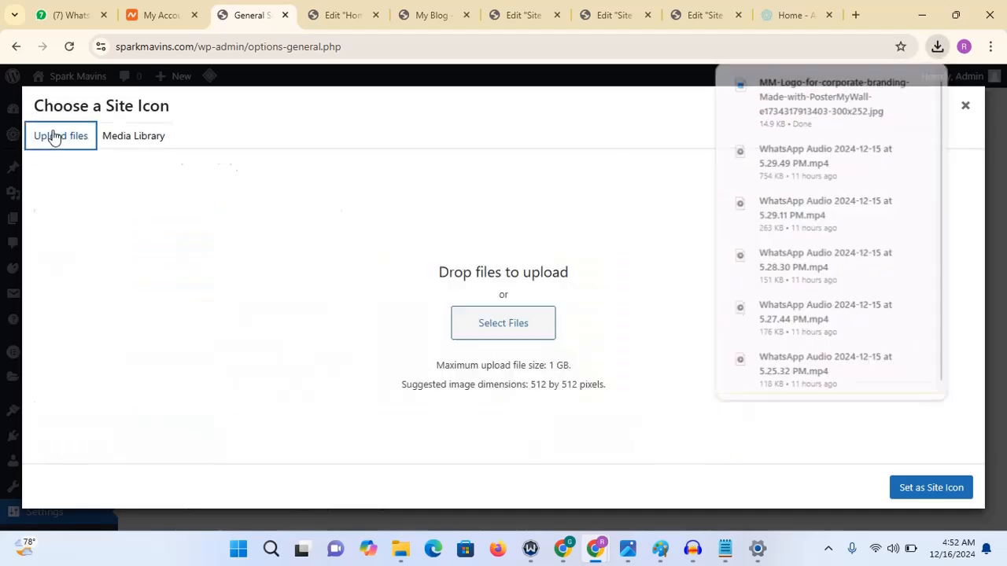
left_click(515, 335)
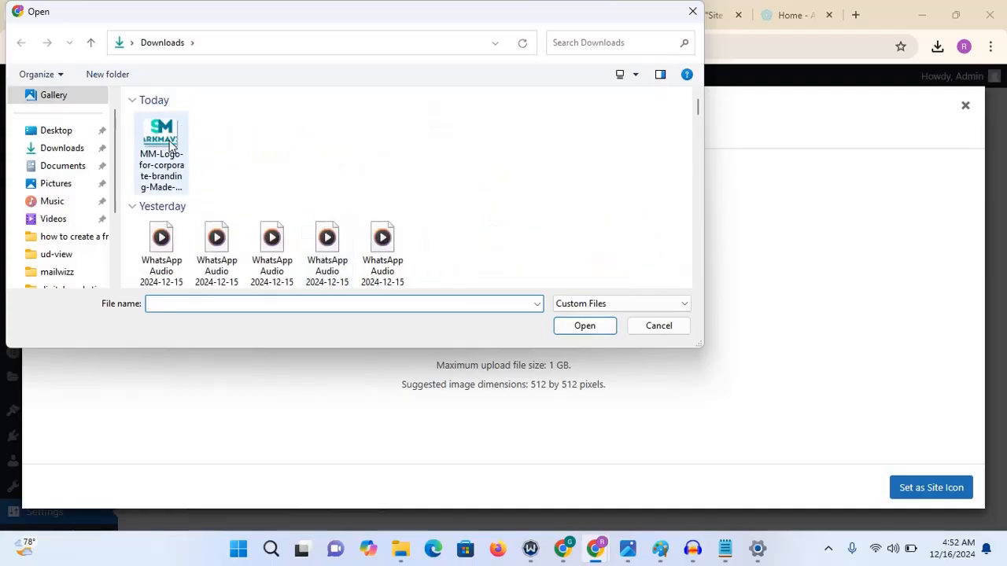
double_click(167, 139)
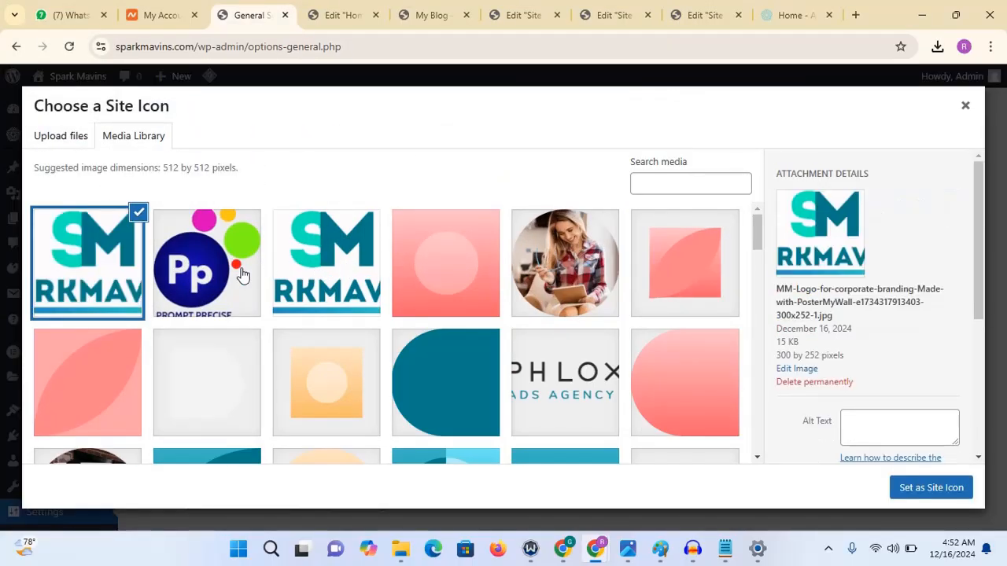
left_click(68, 270)
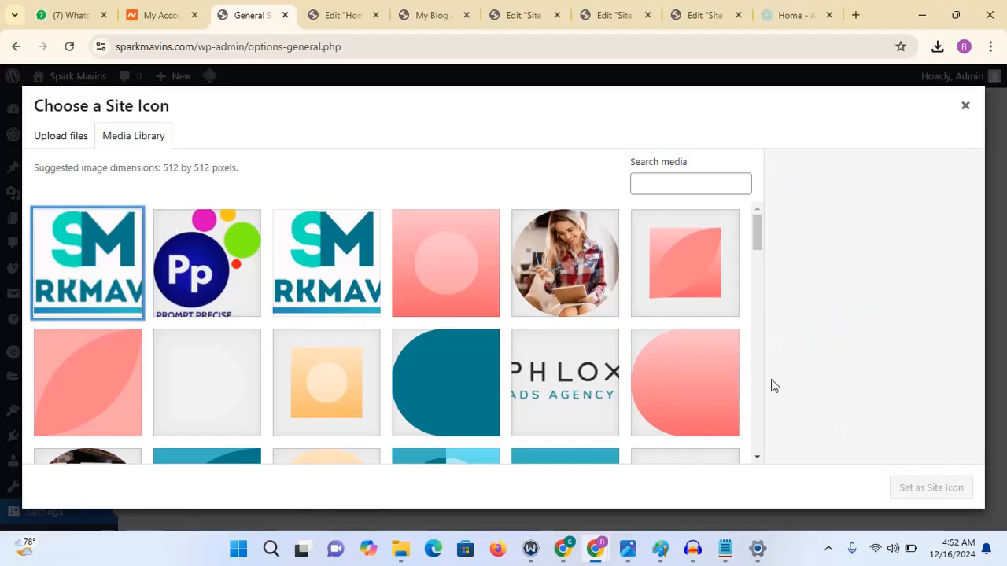
left_click(122, 272)
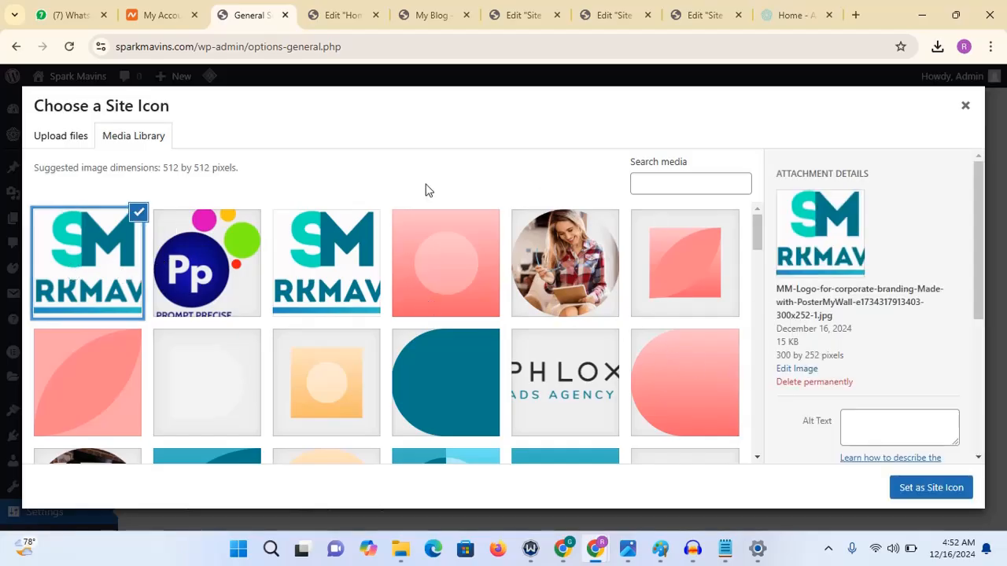
- Crop the uploaded SparkMavins logo in the media editor down to the SM monogram and save the edit
left_click(802, 371)
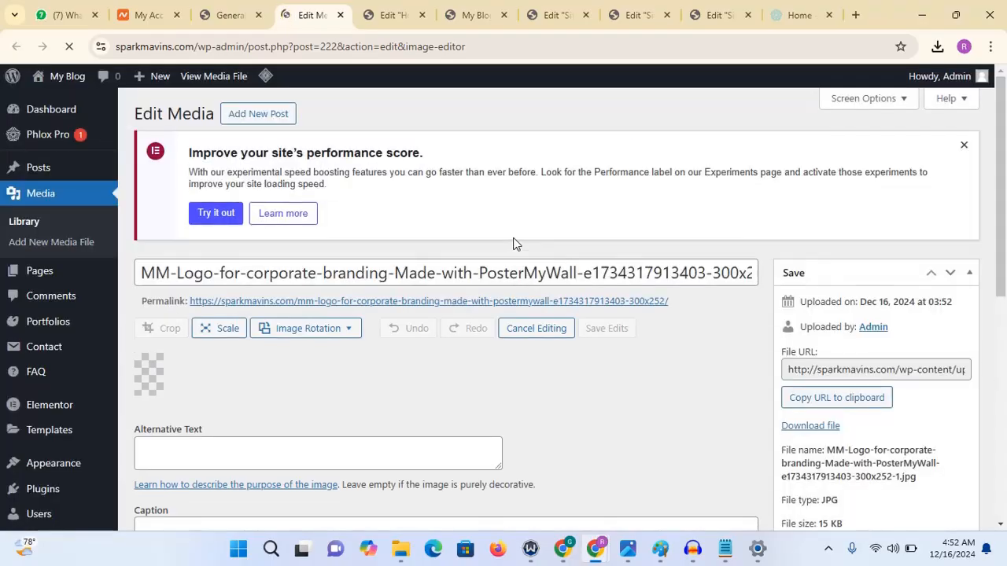
scroll(551, 315, "down", 3)
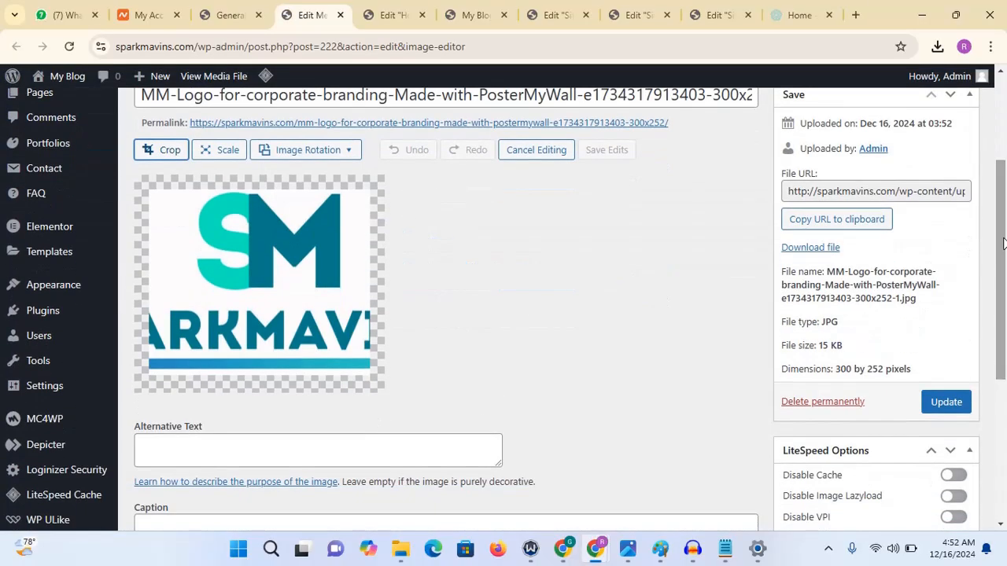
left_click(166, 152)
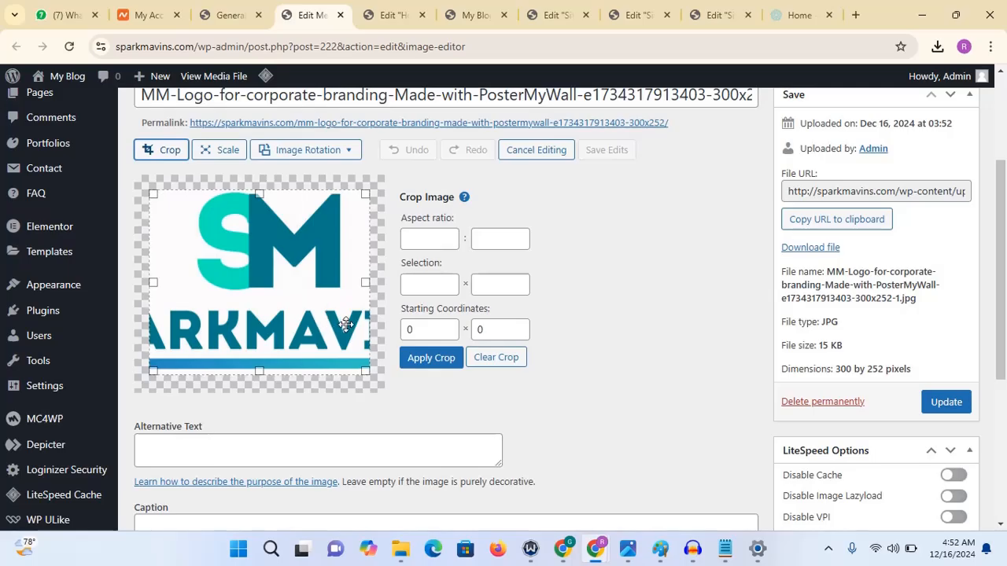
left_click_drag(260, 371, 261, 292)
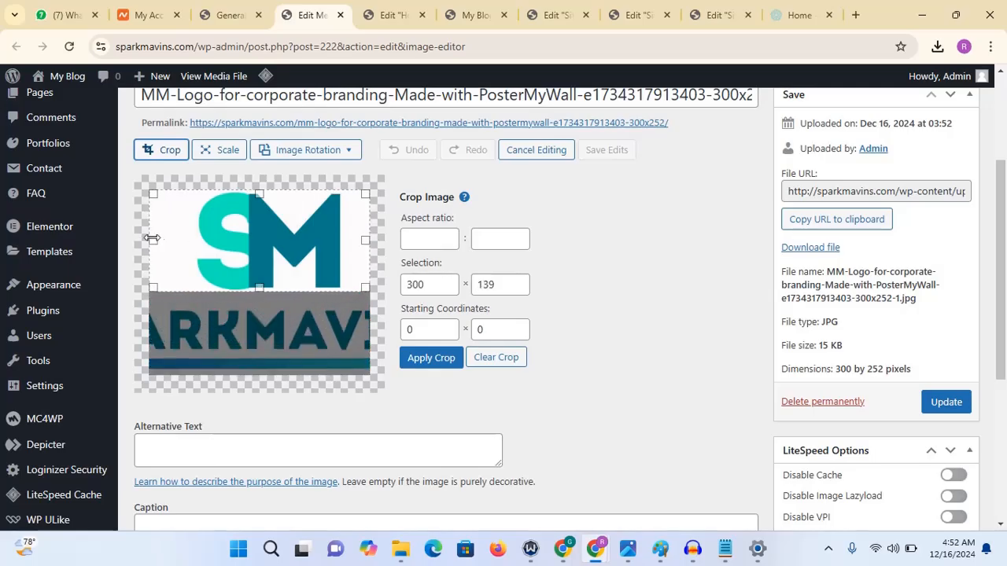
left_click_drag(153, 240, 195, 237)
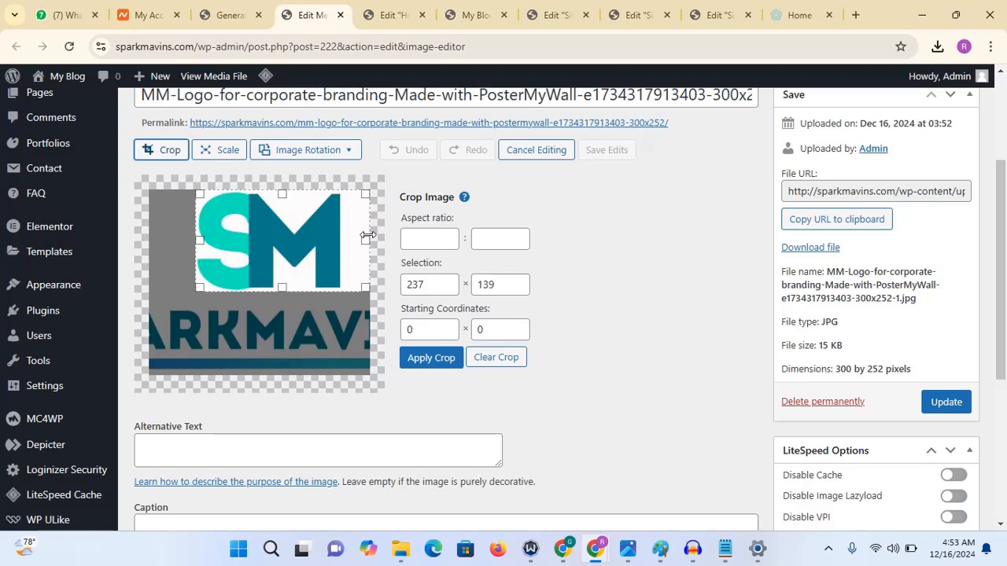
left_click_drag(363, 240, 345, 237)
left_click(435, 362)
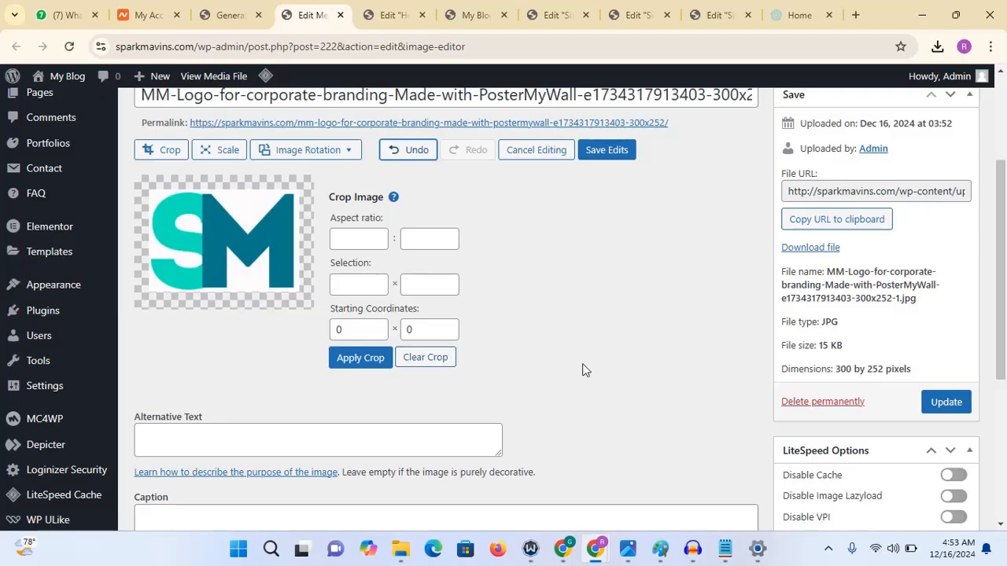
left_click(604, 151)
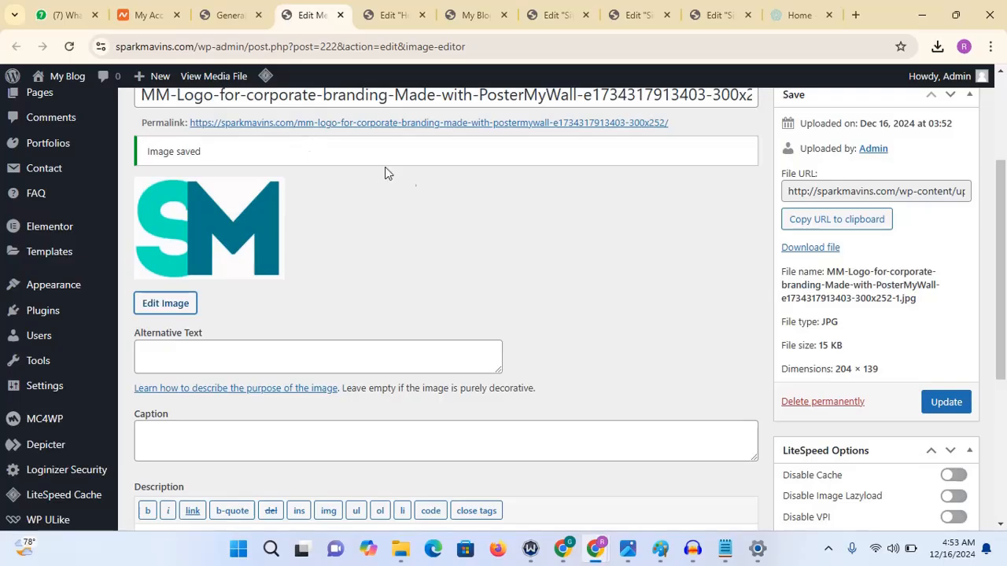
left_click(339, 15)
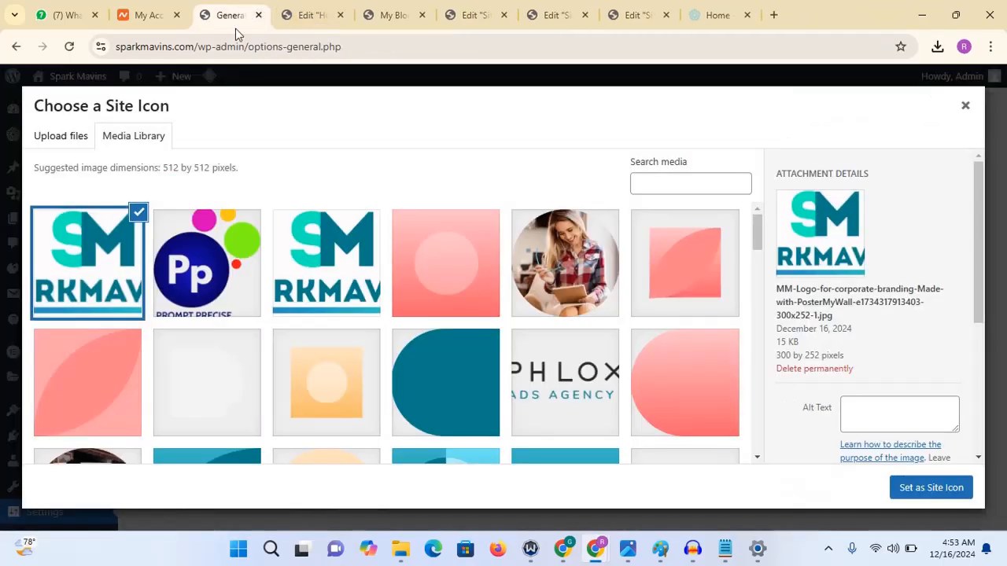
- Refresh the site icon media library, close the chooser without selecting, and save the General Settings
left_click(55, 139)
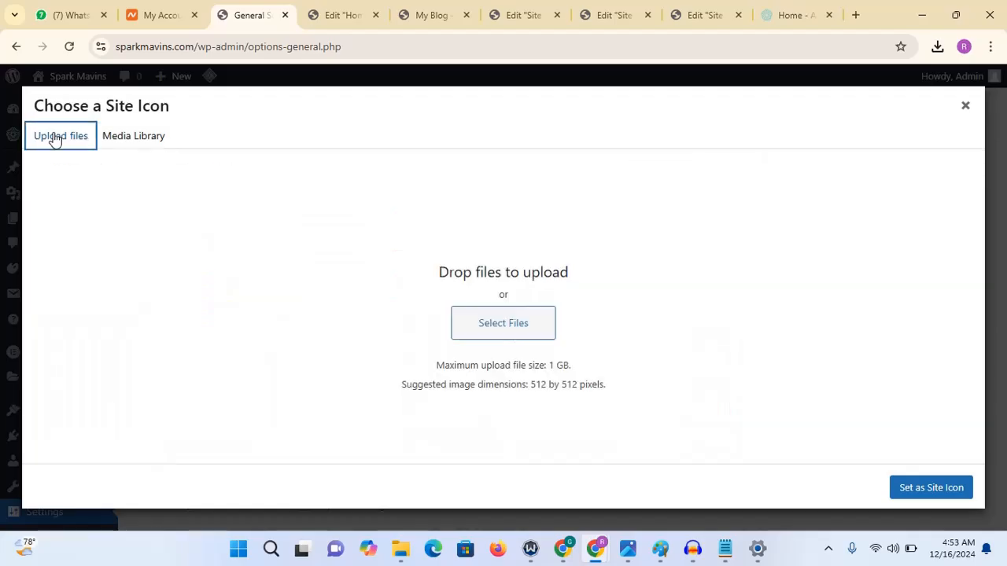
left_click(134, 143)
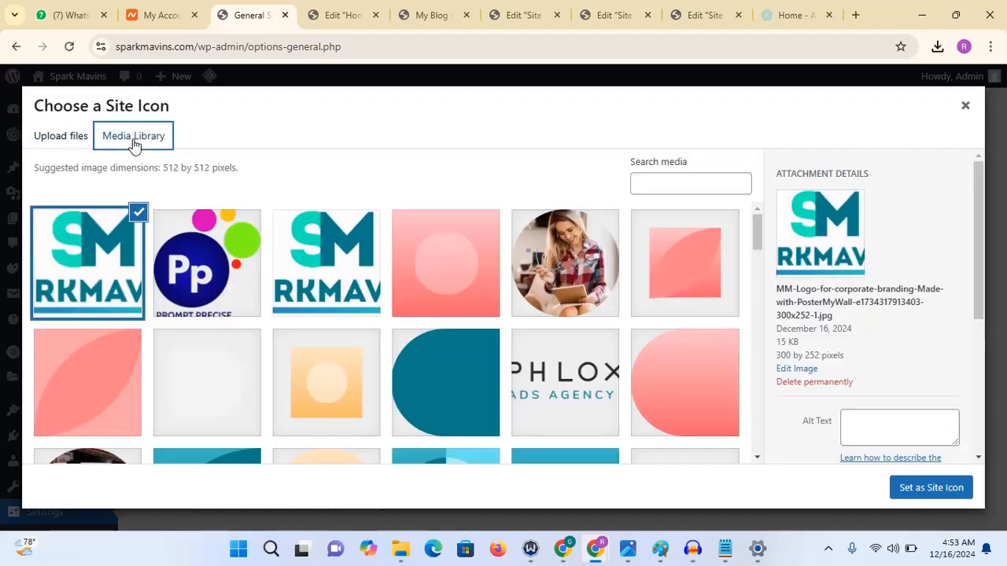
left_click(139, 212)
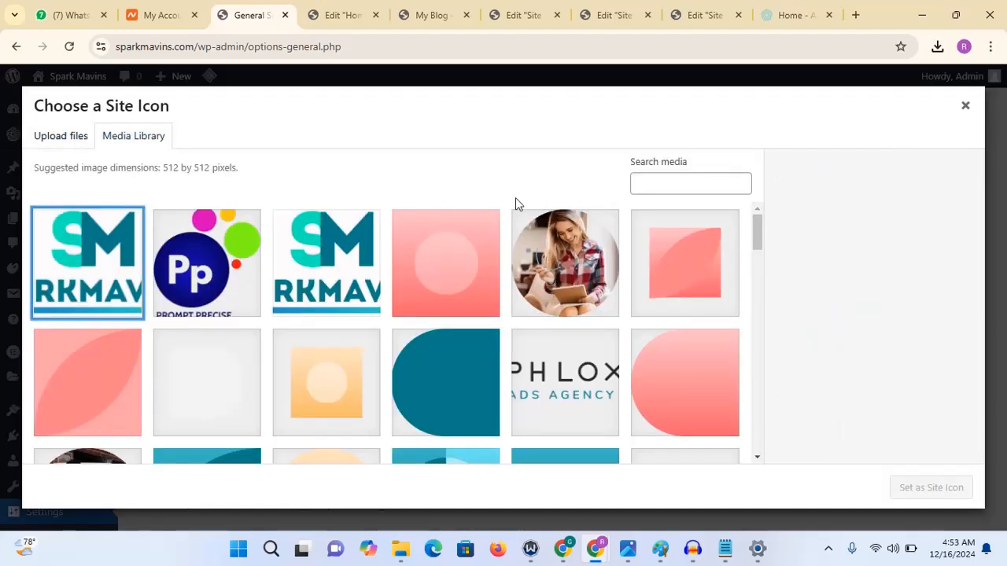
left_click(965, 105)
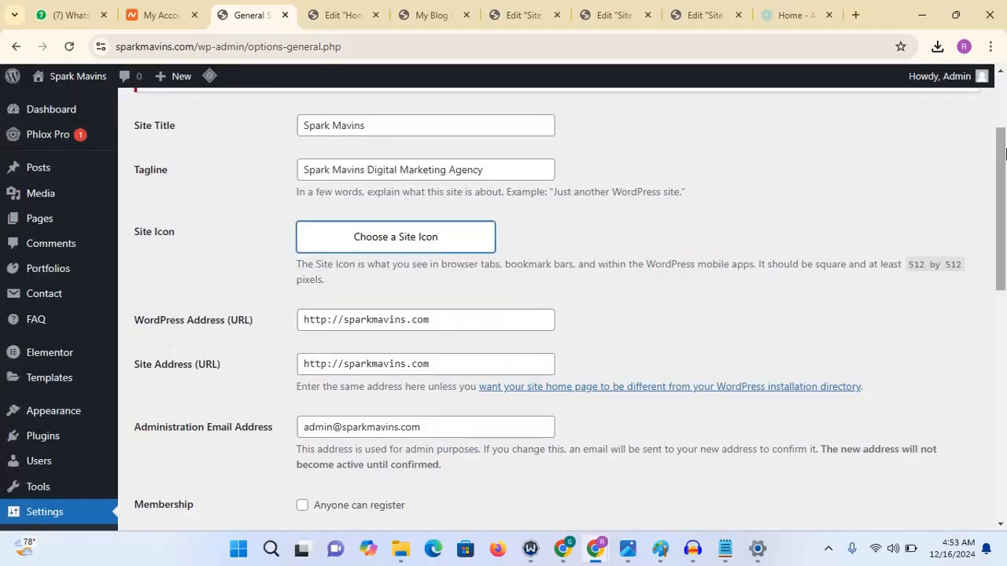
scroll(1004, 203, "down", 10)
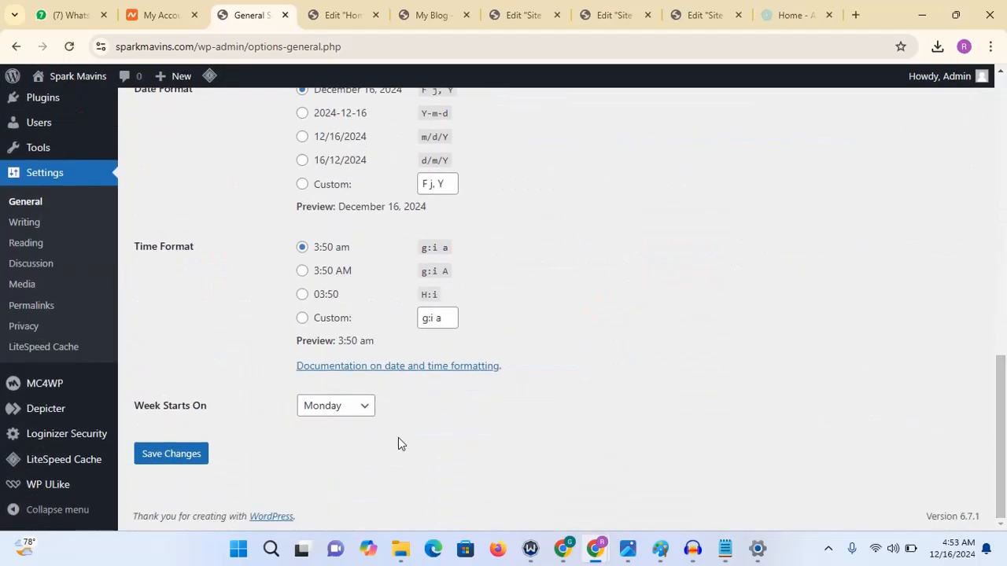
left_click(175, 454)
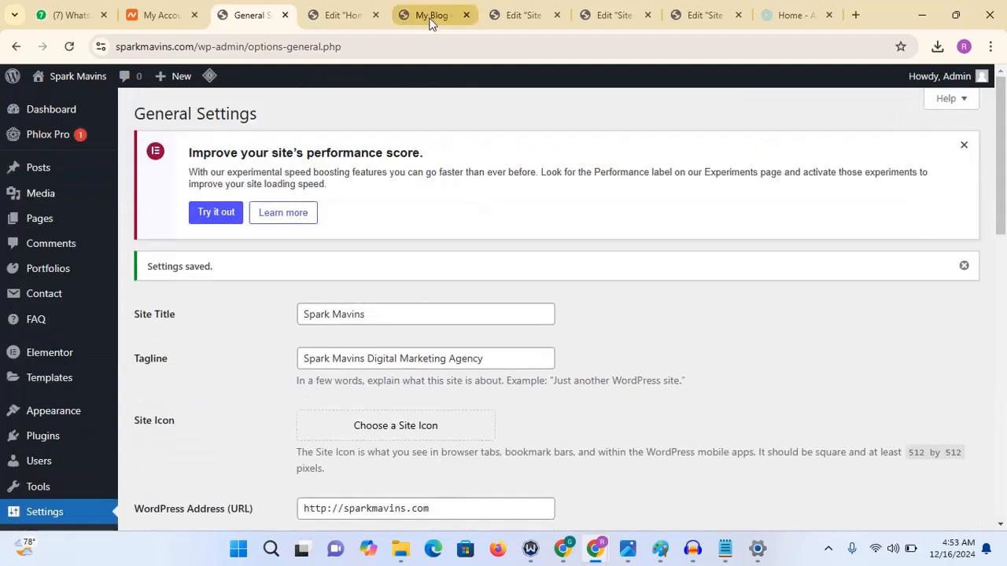
- Reload the live site's homepage and scroll down to review its footer
left_click(430, 19)
left_click(428, 49)
key("Return")
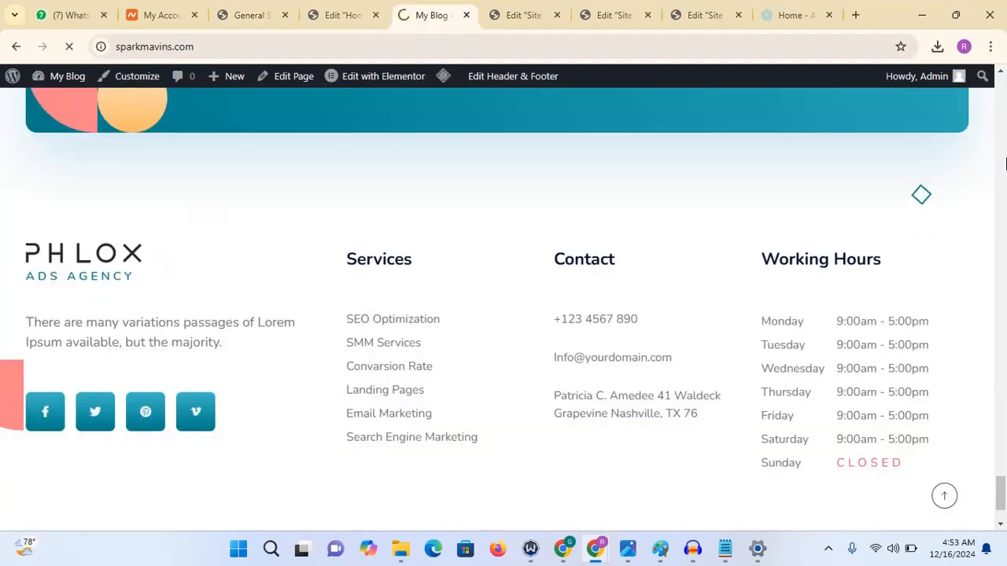
left_click(1003, 437)
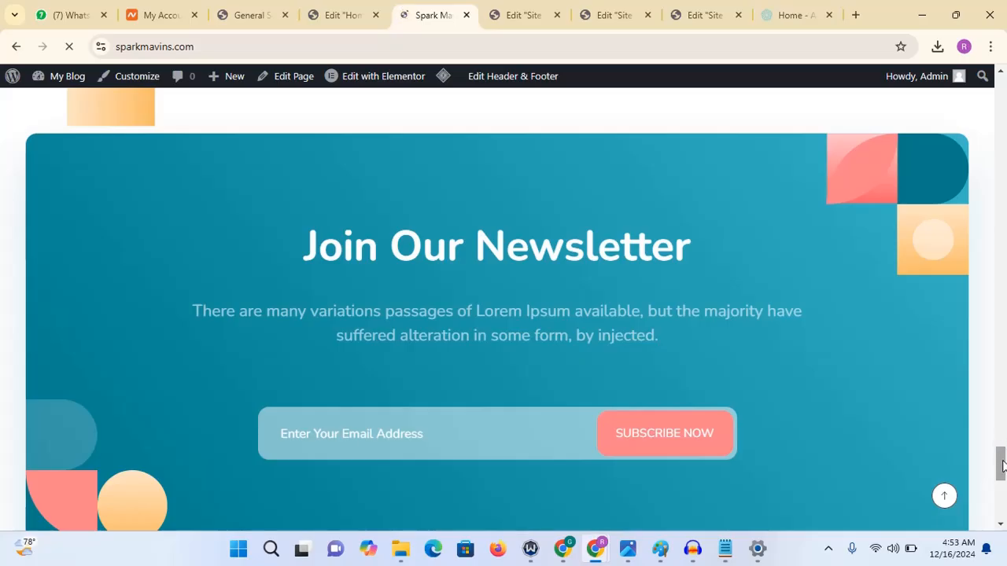
left_click_drag(1002, 465, 1003, 538)
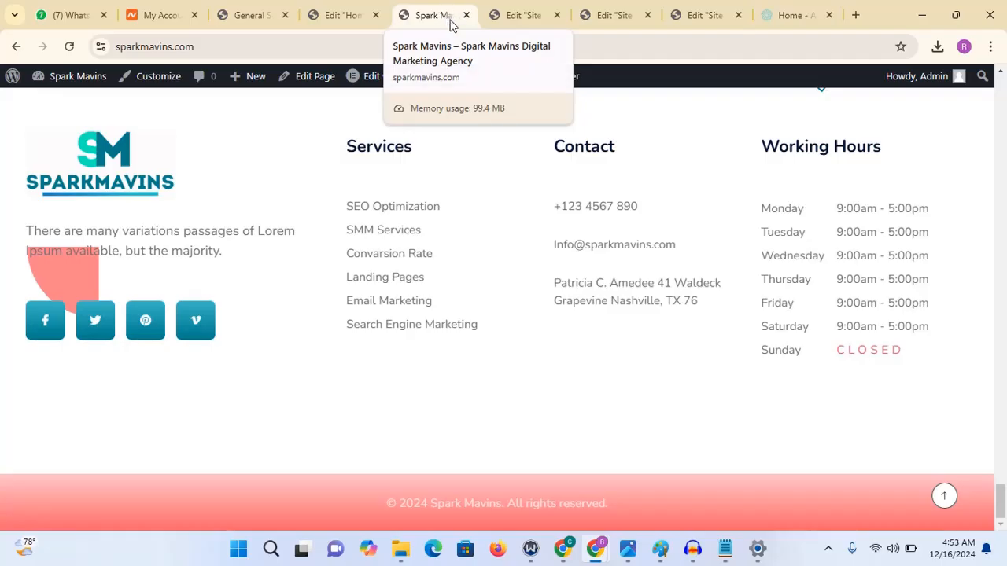
- Set the cropped SM logo as the Site Icon, adjust its square crop area, and save the settings
left_click(248, 15)
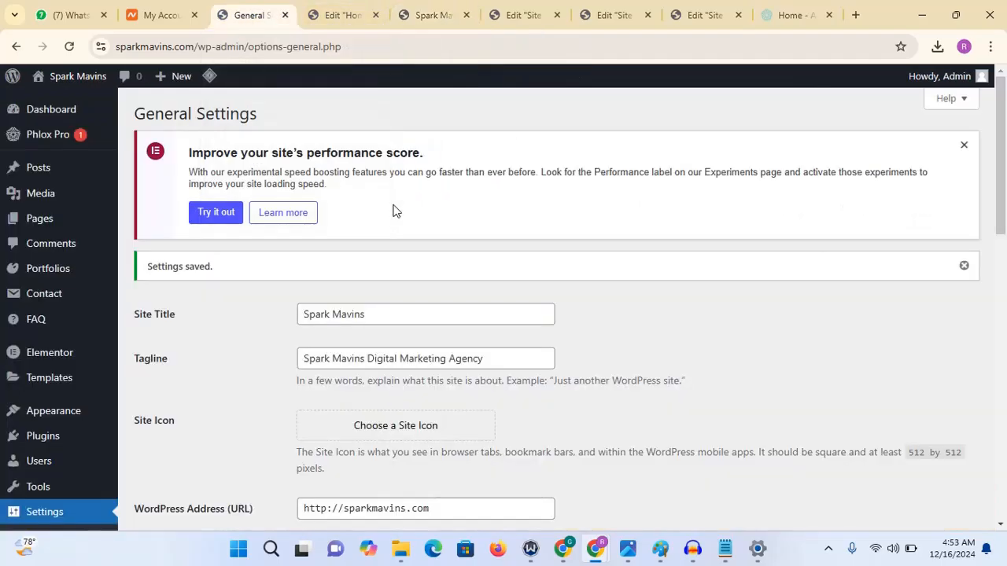
left_click(380, 434)
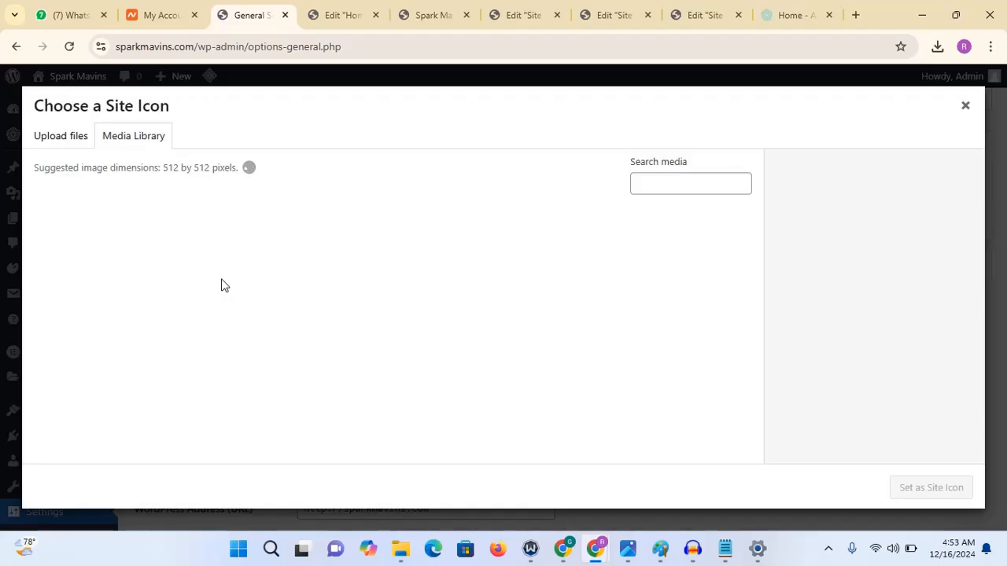
left_click(106, 260)
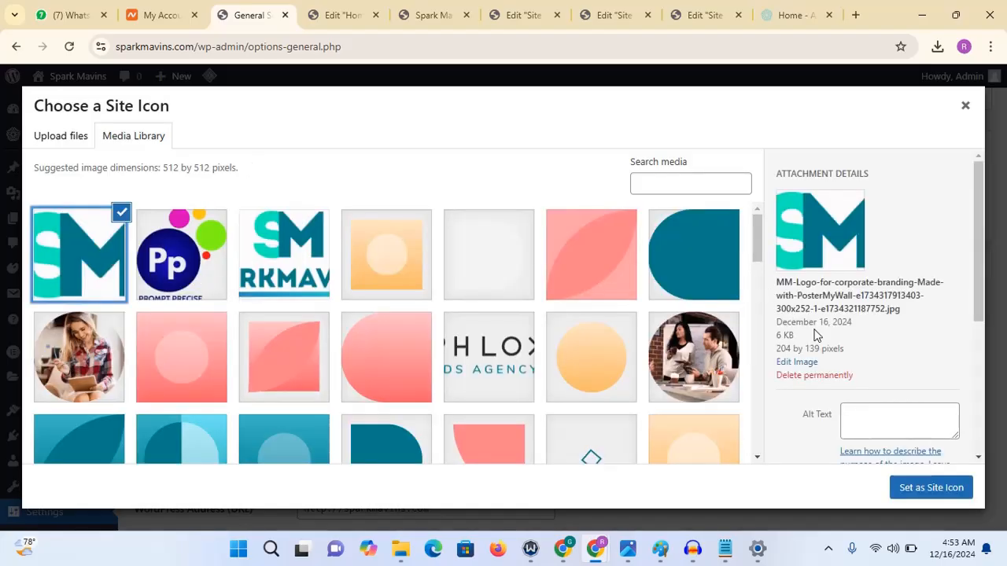
left_click(931, 488)
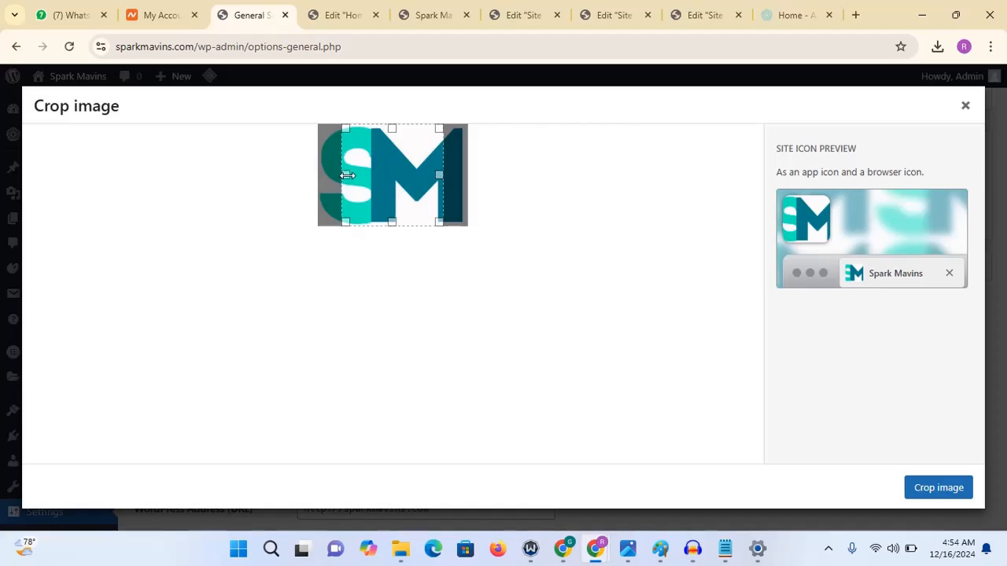
mouse_move(386, 172)
left_mouse_down()
mouse_move(366, 173)
mouse_move(415, 164)
mouse_move(371, 166)
left_mouse_up()
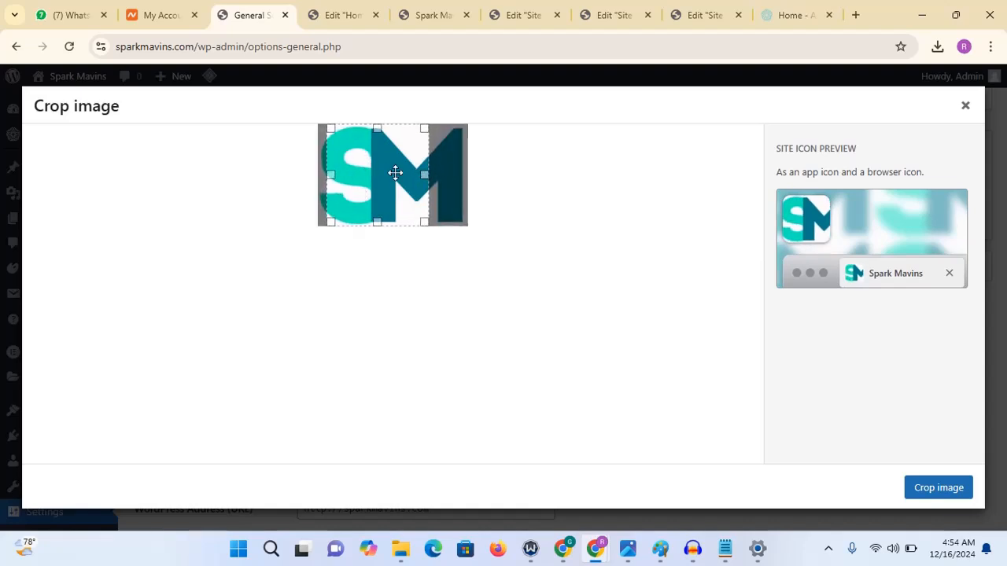
left_click_drag(397, 172, 399, 171)
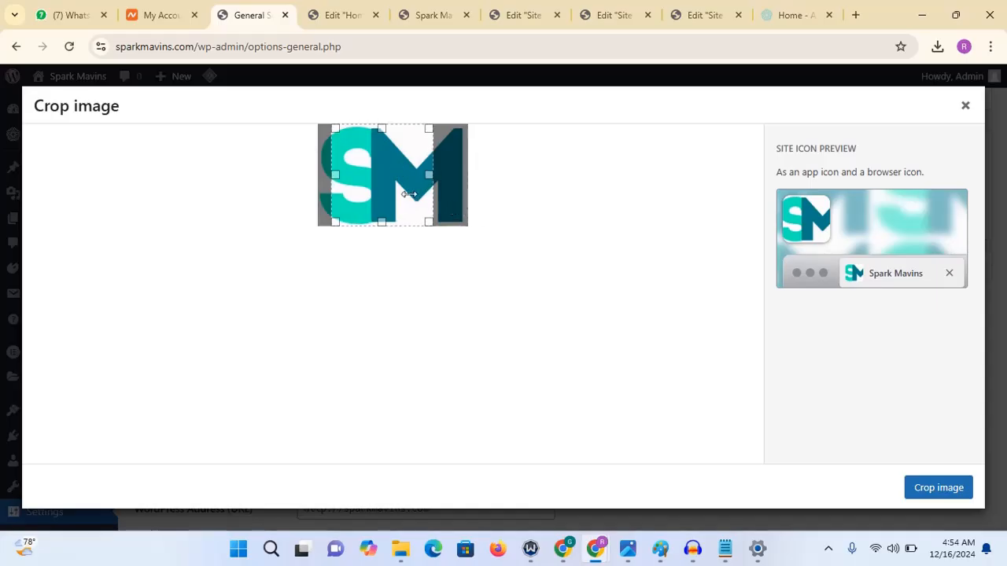
left_click_drag(370, 173, 369, 173)
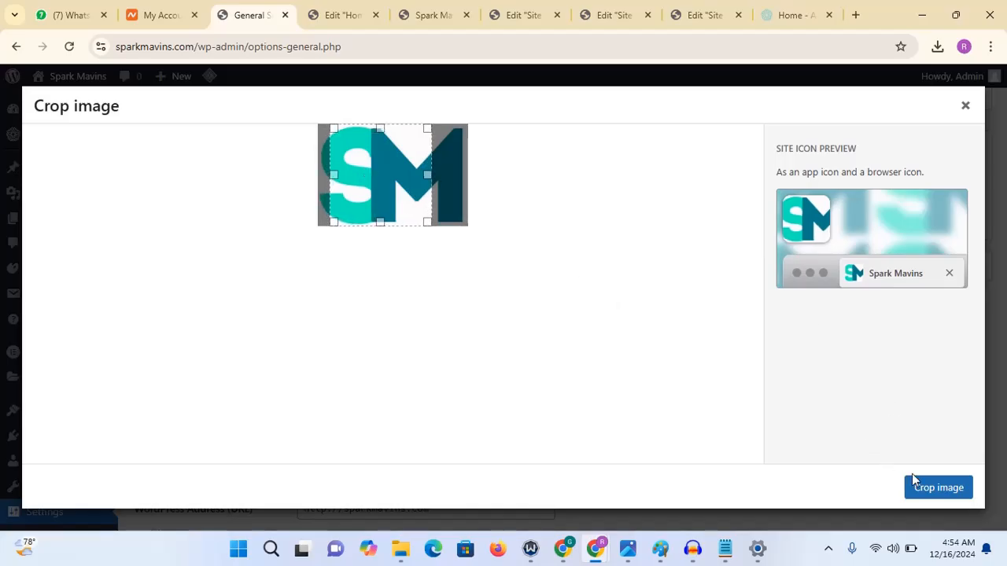
left_click(928, 499)
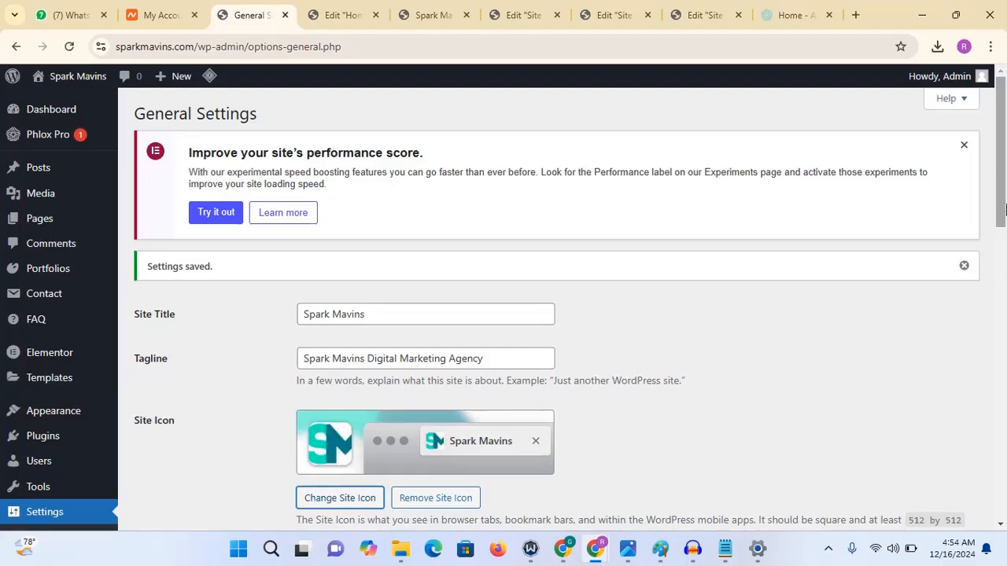
left_click_drag(1006, 206, 1005, 466)
scroll(997, 393, "down", 2)
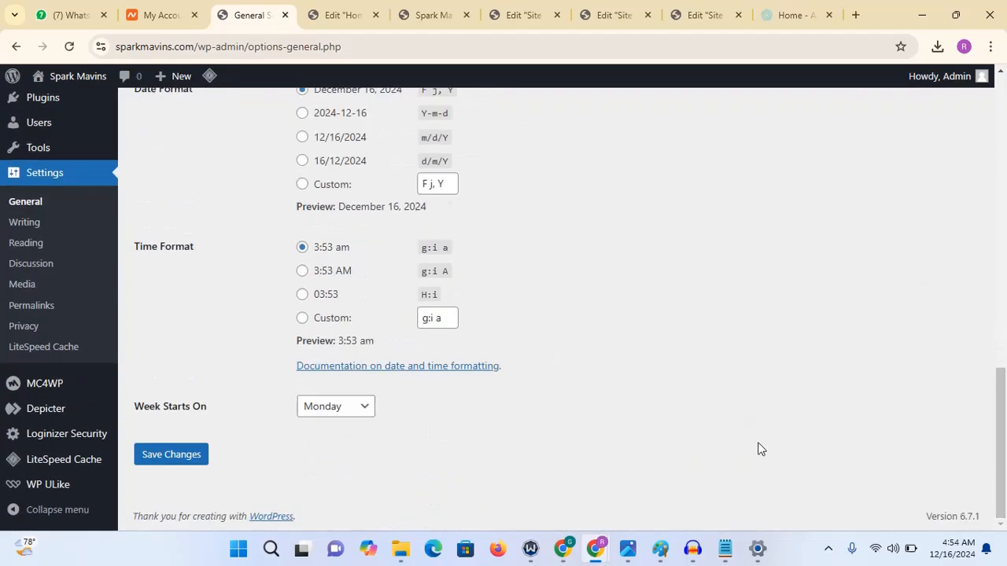
left_click(188, 466)
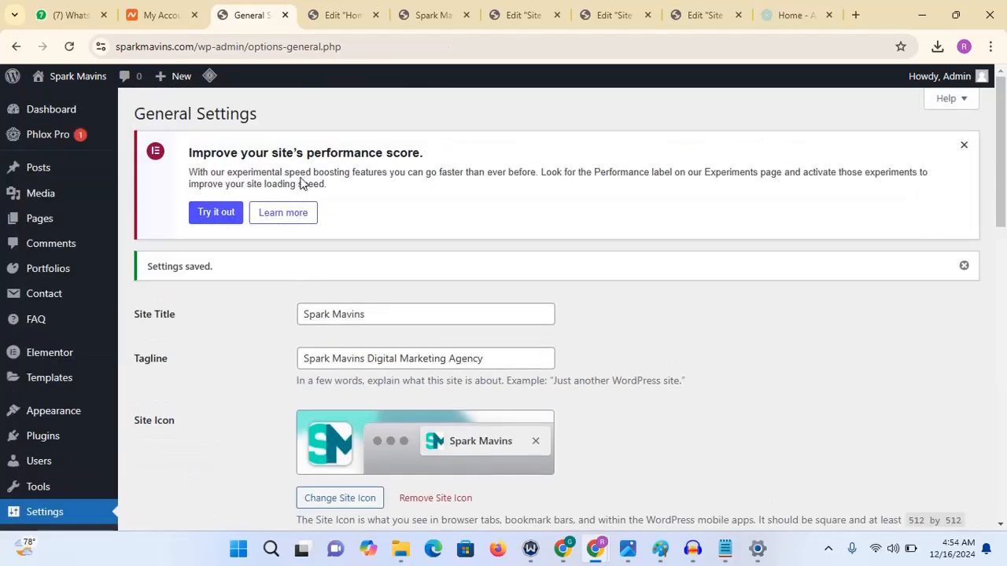
- Reload the live site in its tab to check the new icon
left_click(423, 15)
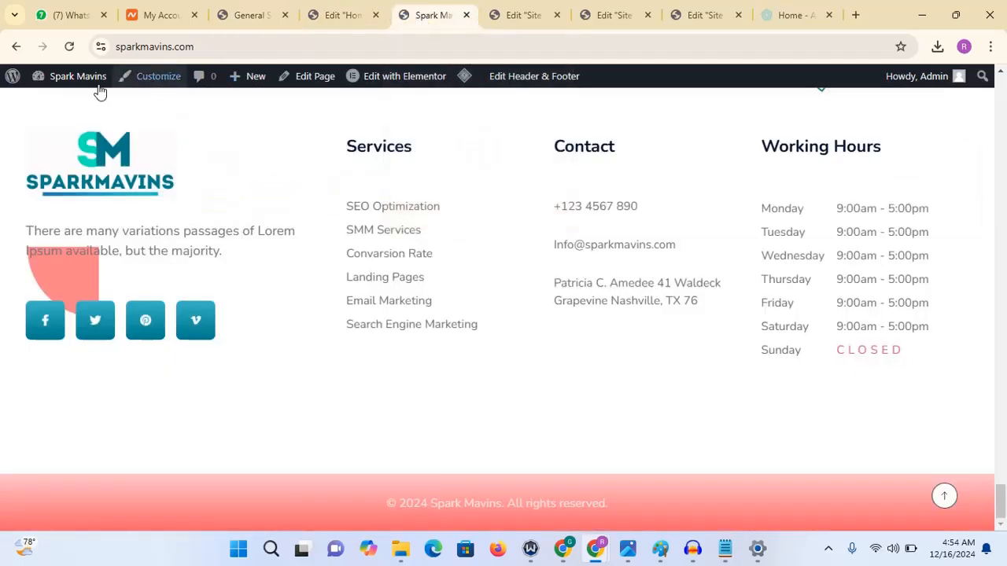
left_click(67, 49)
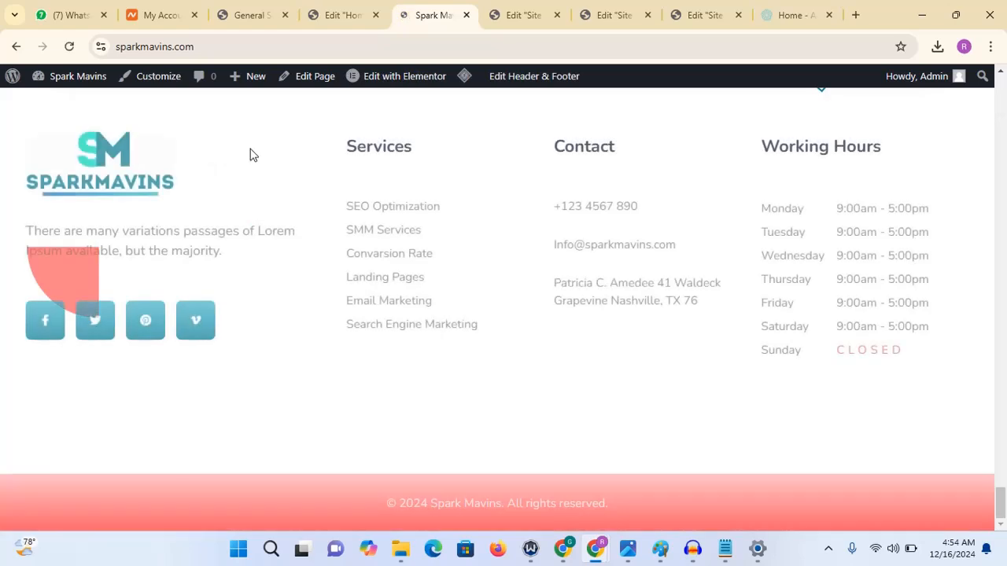
left_click(373, 47)
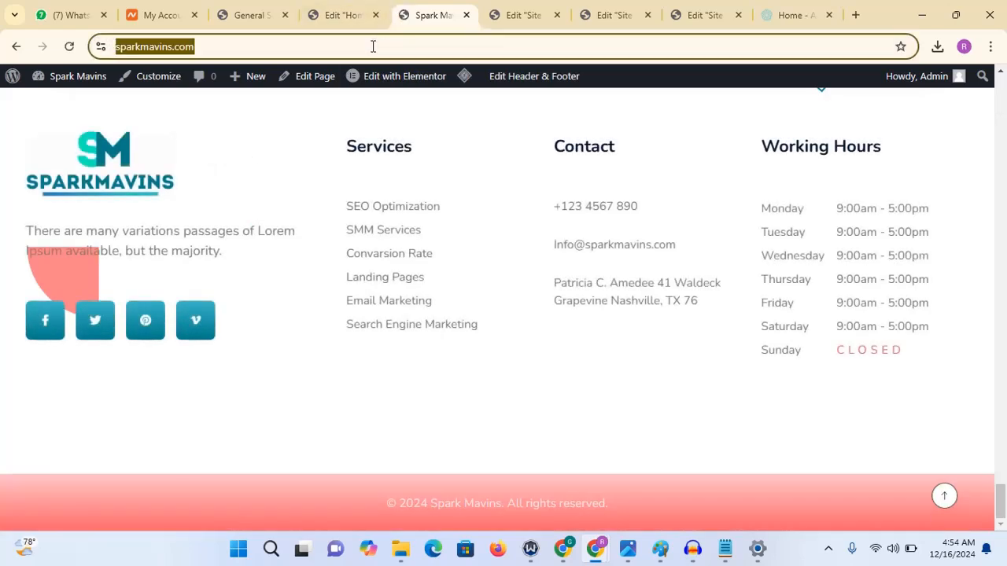
key("Return")
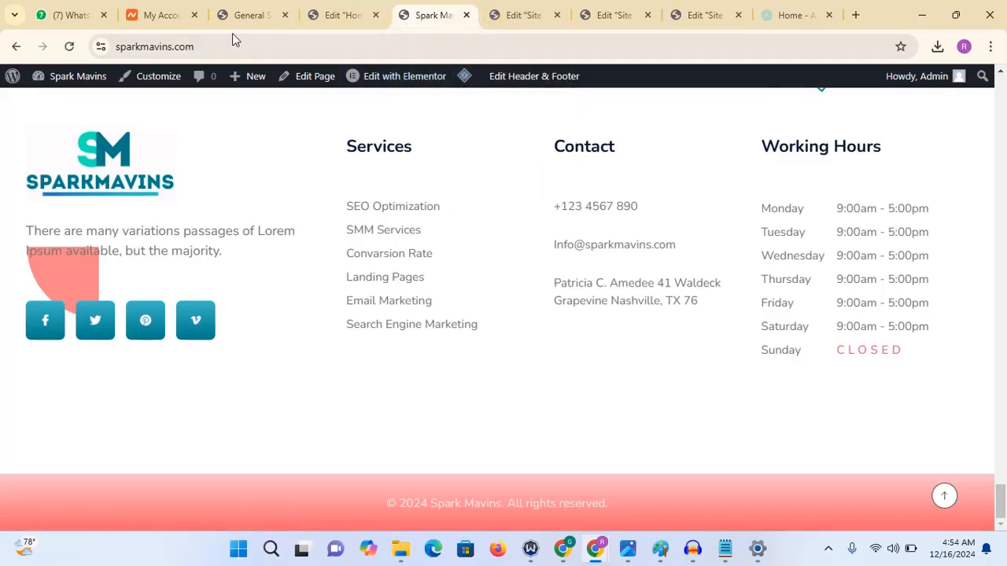
- Save the General Settings once more
left_click(252, 15)
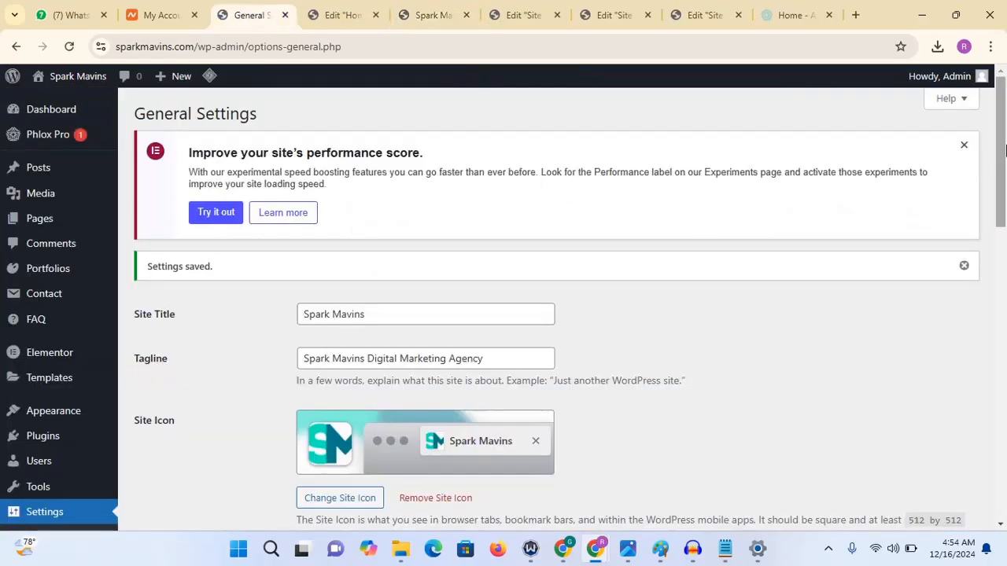
left_click_drag(1000, 149, 1000, 444)
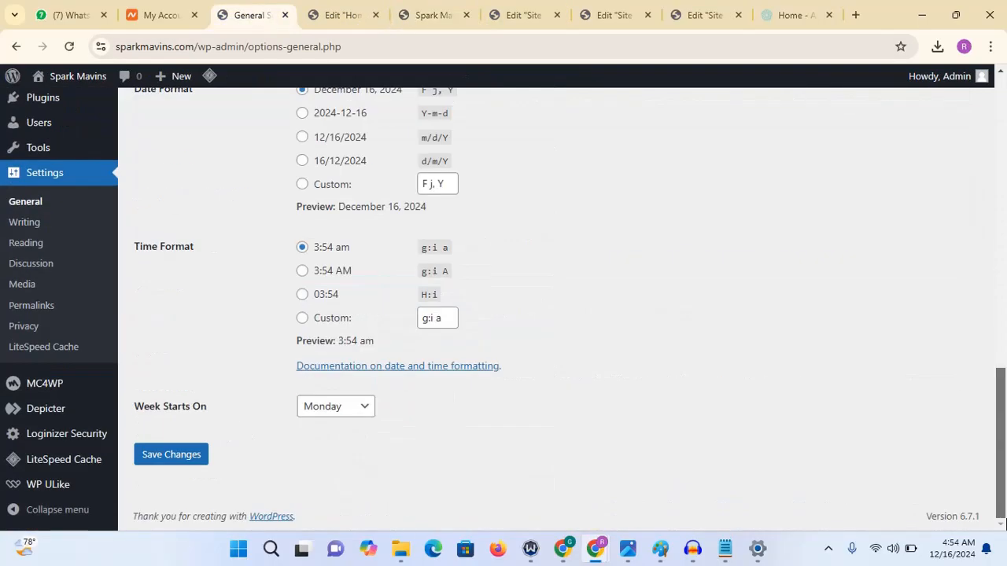
left_click(181, 462)
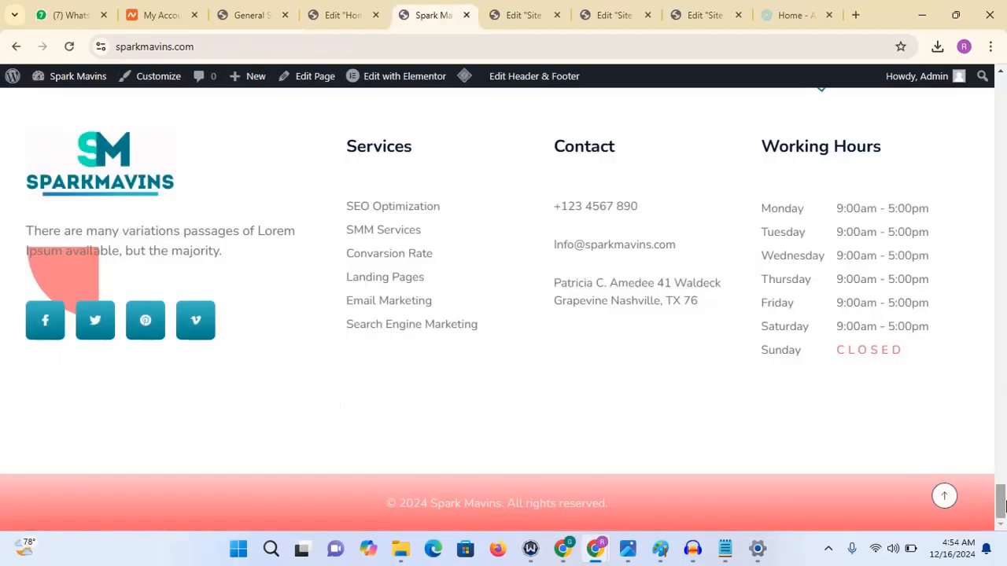
- Scroll through the live site and open its pages from the navigation menu to review them
left_click_drag(1004, 506, 1002, 96)
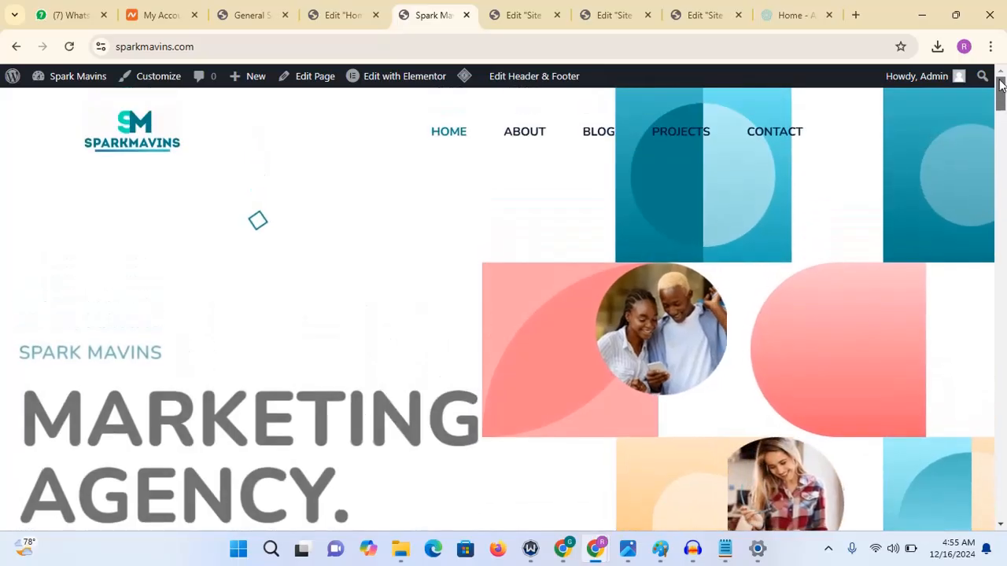
mouse_move(1001, 96)
left_mouse_down()
mouse_move(1002, 118)
mouse_move(1002, 96)
left_mouse_up()
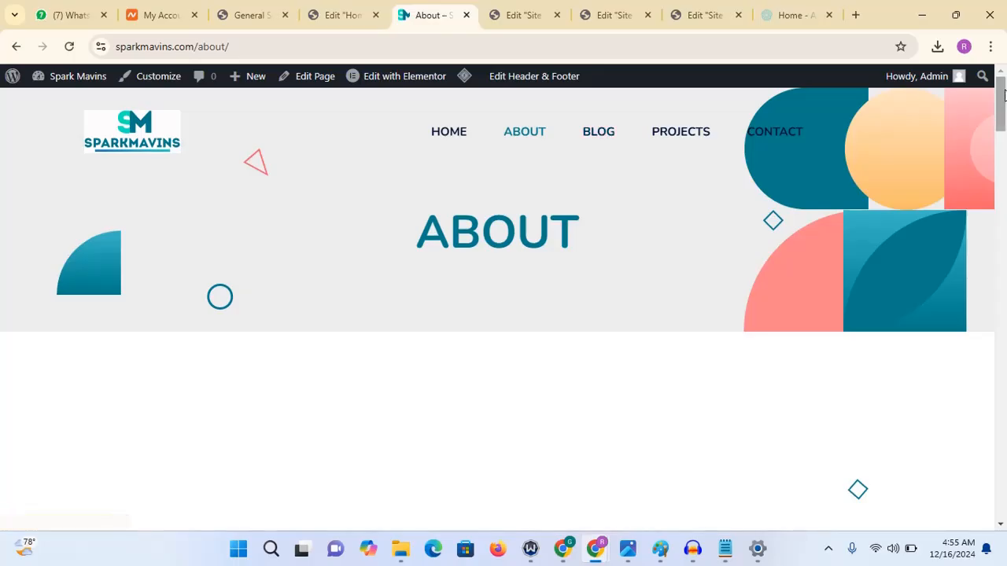
left_click_drag(1003, 93, 1003, 8)
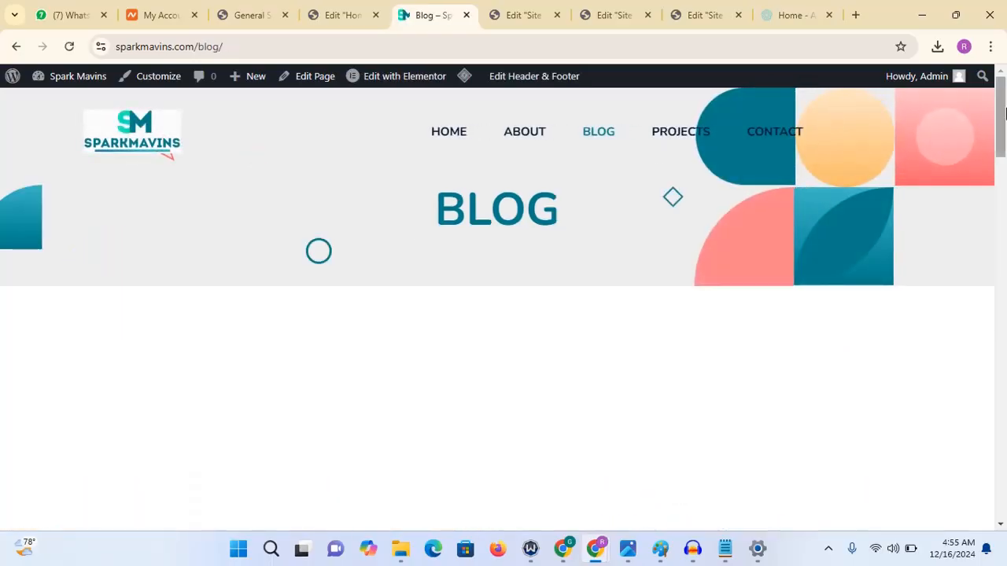
mouse_move(1005, 114)
left_mouse_down()
mouse_move(1005, 135)
mouse_move(1002, 97)
mouse_move(999, 429)
mouse_move(998, 103)
left_mouse_up()
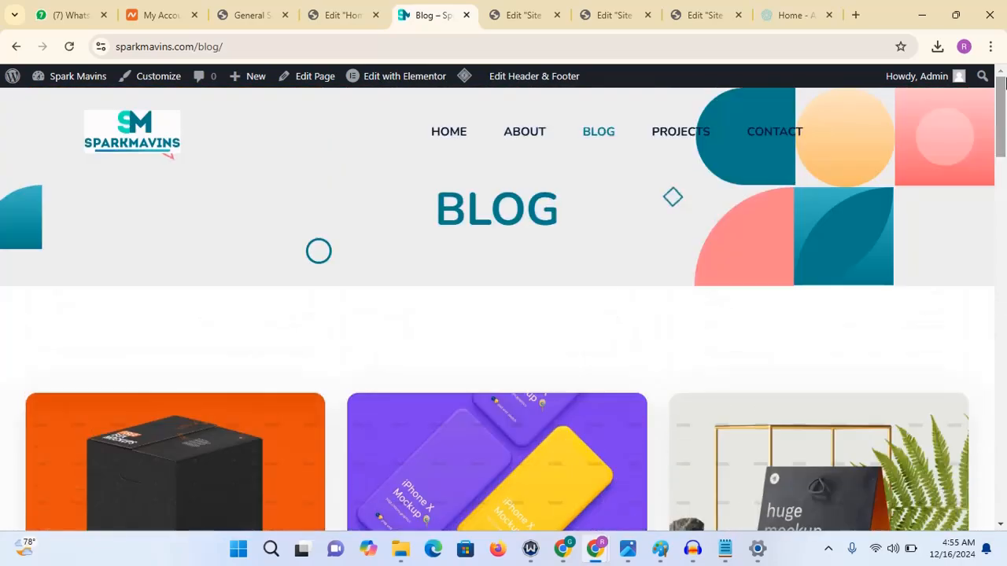
left_click(675, 136)
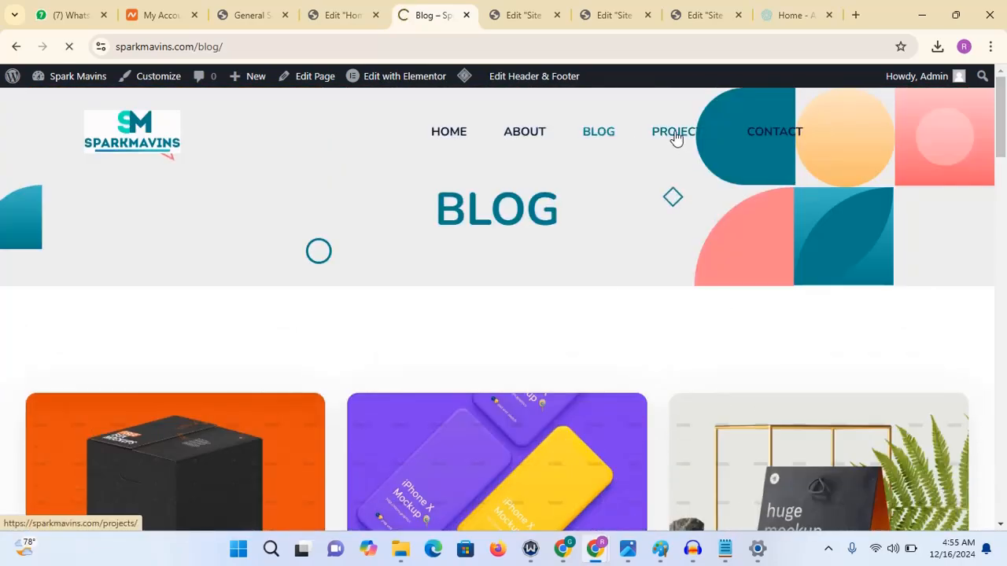